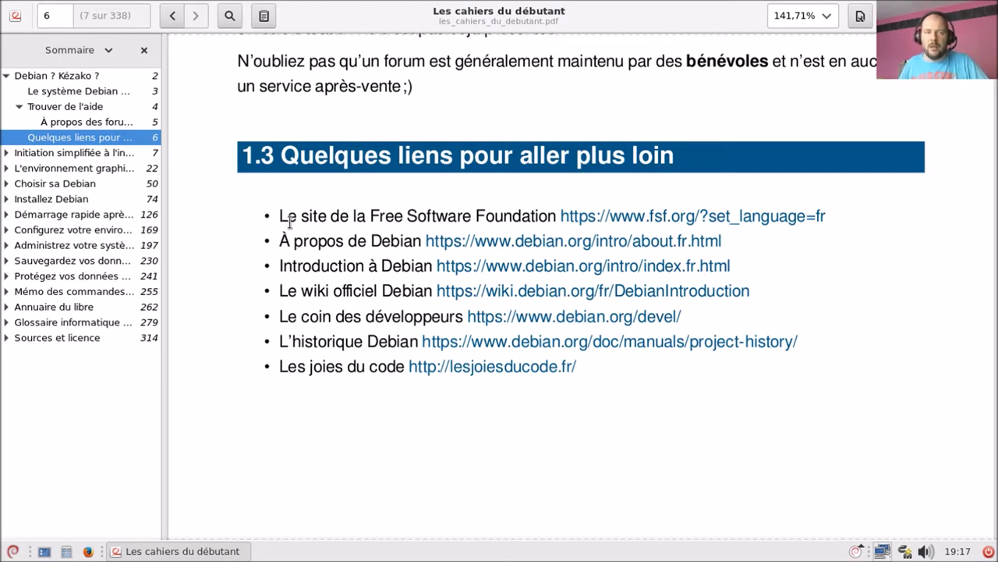
# Step: Close the "Les cahiers du débutant" PDF, then open the "Bienvenue sur Debian" message from the desktop and dismiss it
pyautogui.doubleClick(648, 16)
pyautogui.click(759, 82)
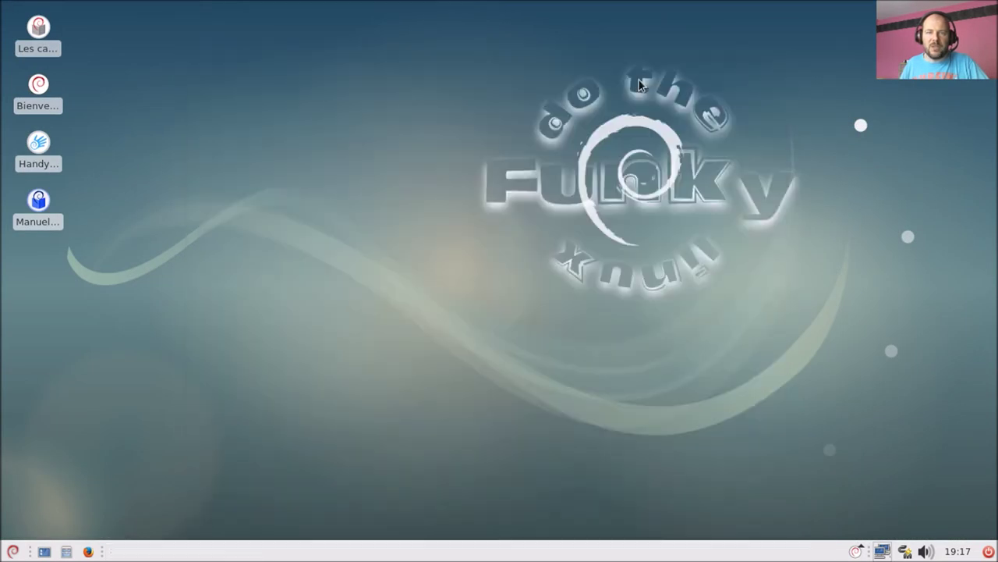
pyautogui.doubleClick(47, 98)
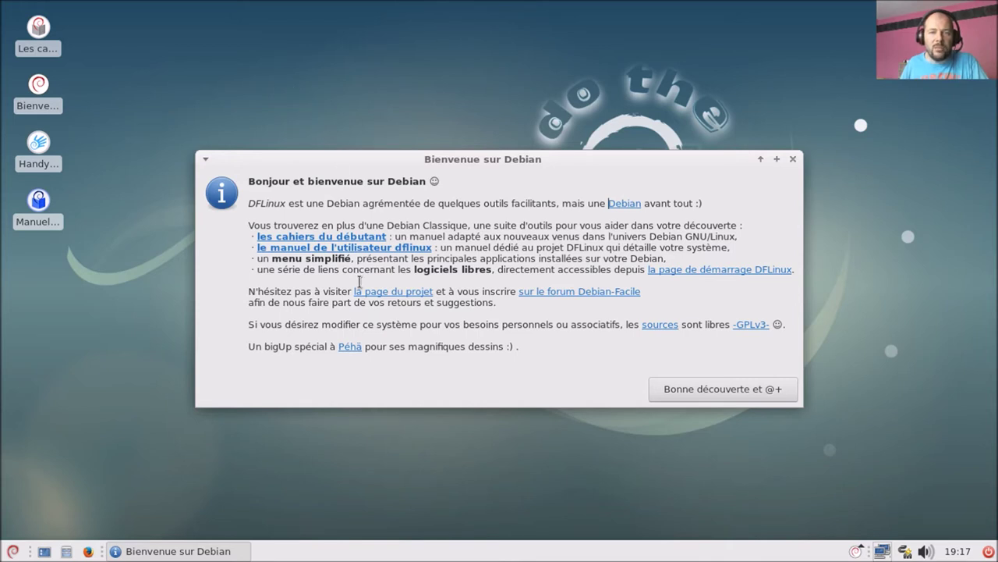
pyautogui.click(662, 393)
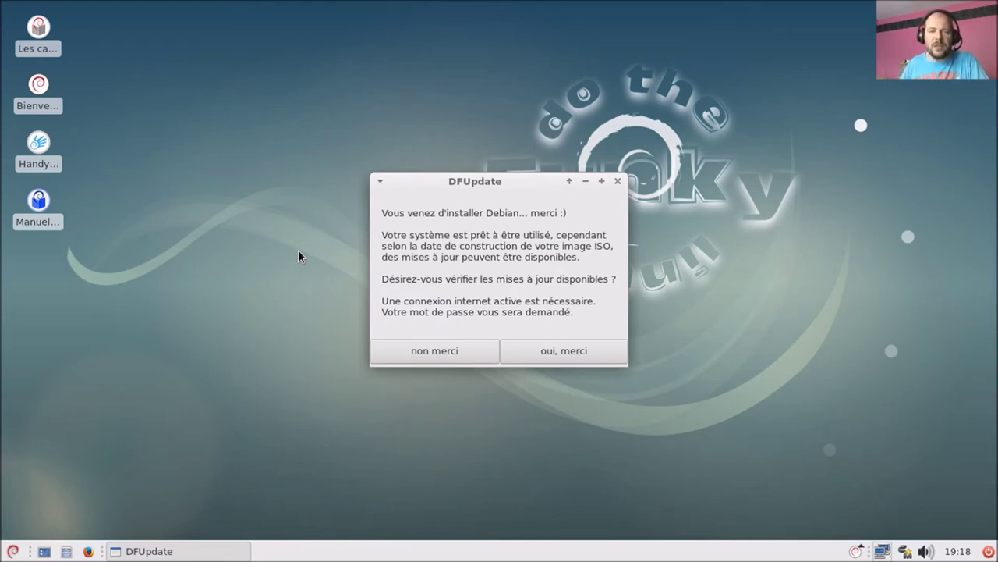
# Step: Accept the DFUpdate offer to check for available updates and review the list of packages
pyautogui.click(560, 351)
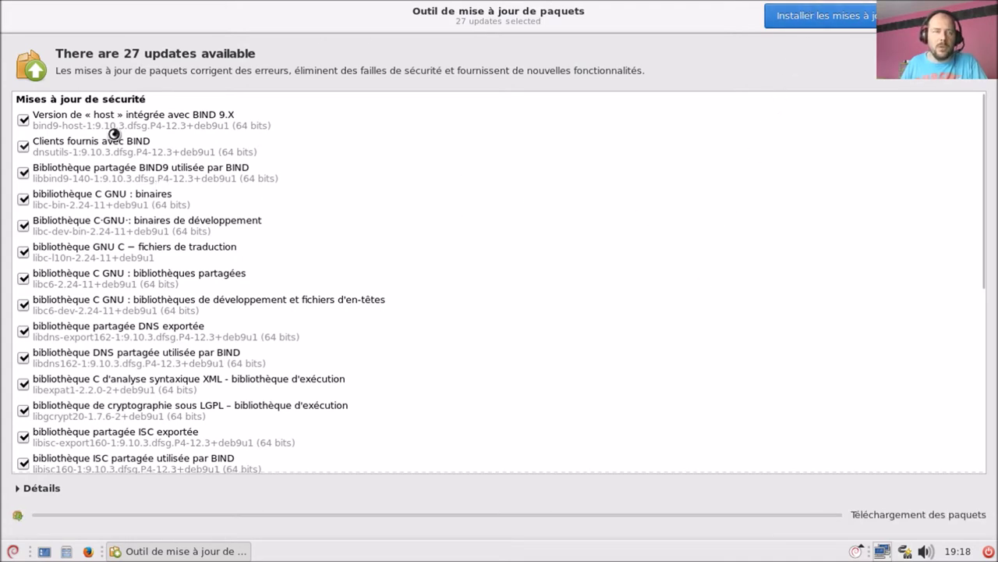
pyautogui.scroll(-1, 499, 161)
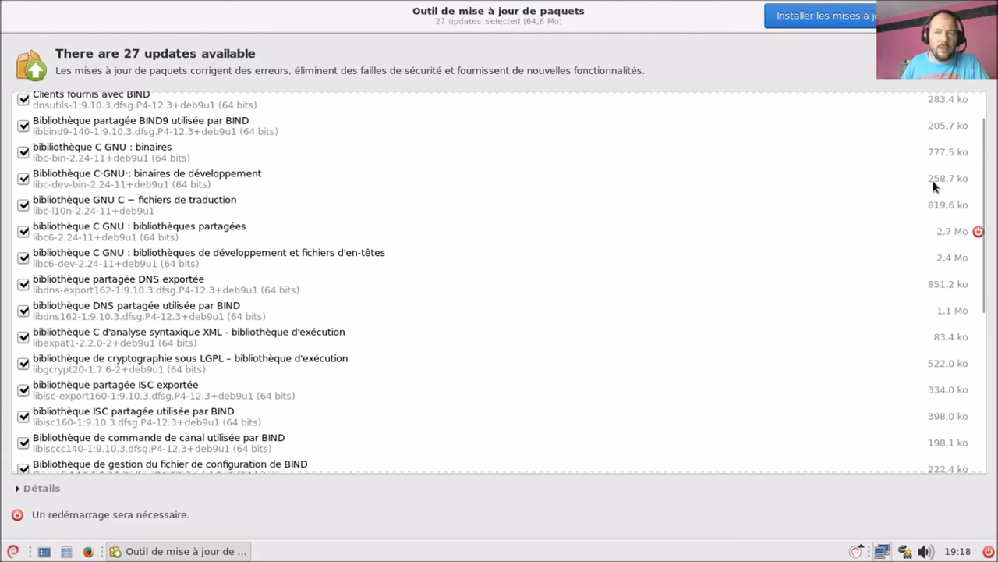
pyautogui.scroll(-6, 872, 193)
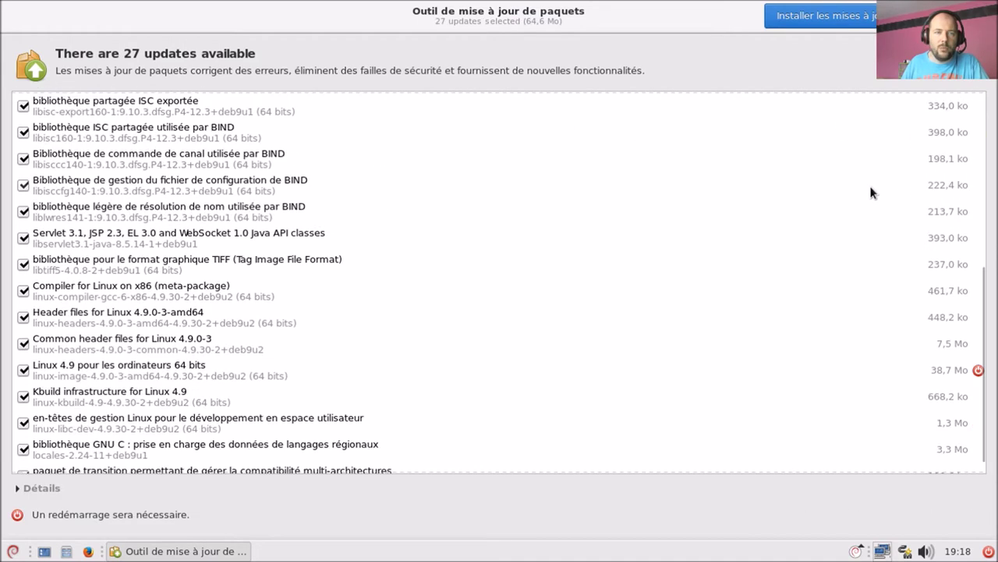
pyautogui.scroll(7, 865, 193)
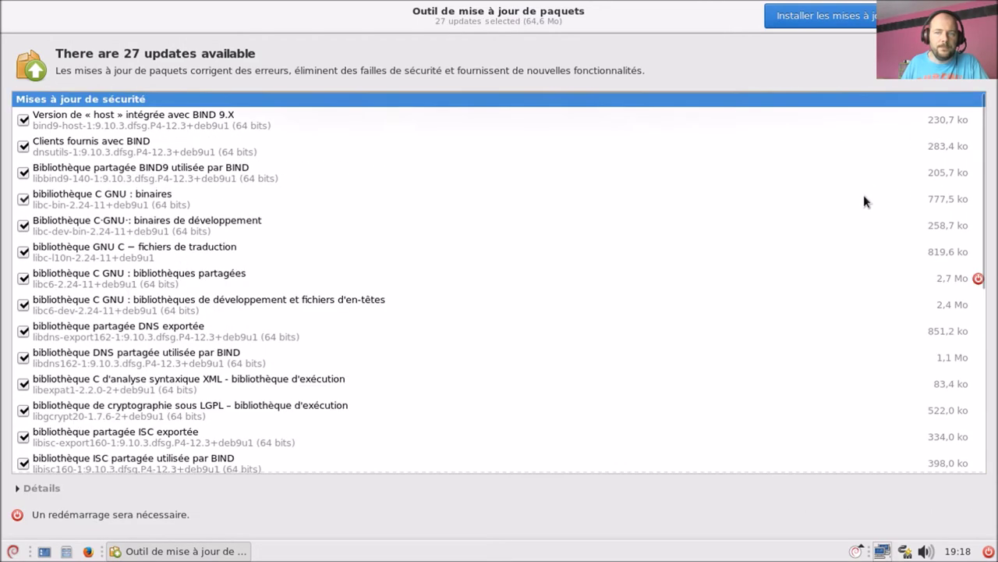
# Step: Install all the selected package updates, authenticating with the account password
pyautogui.click(822, 29)
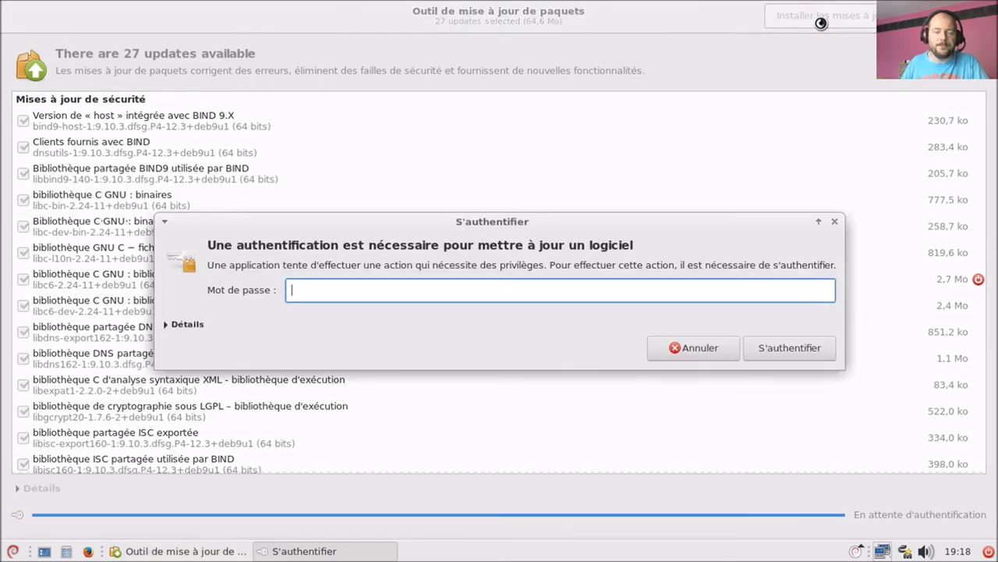
pyautogui.write('****')
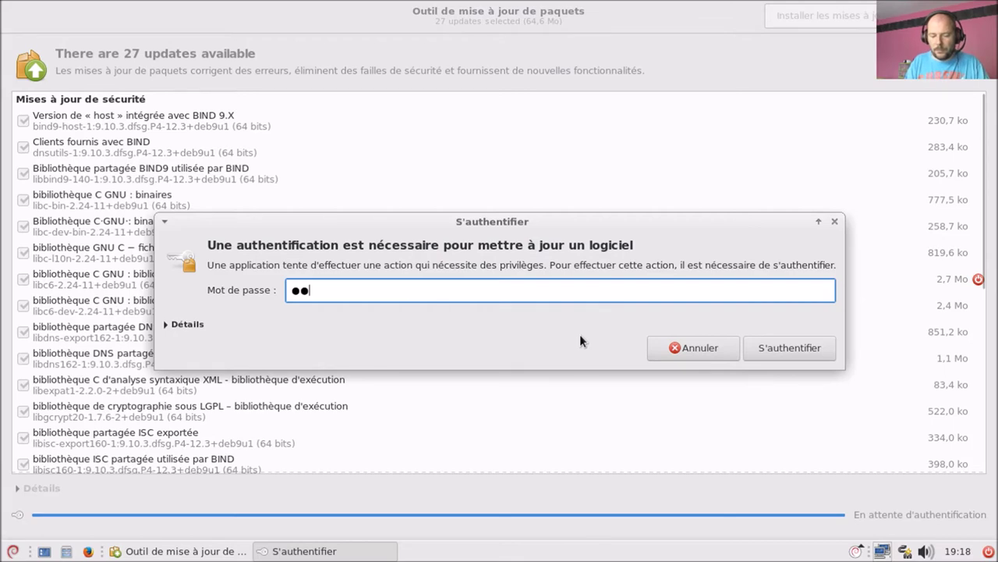
pyautogui.write('**')
pyautogui.press('Return')
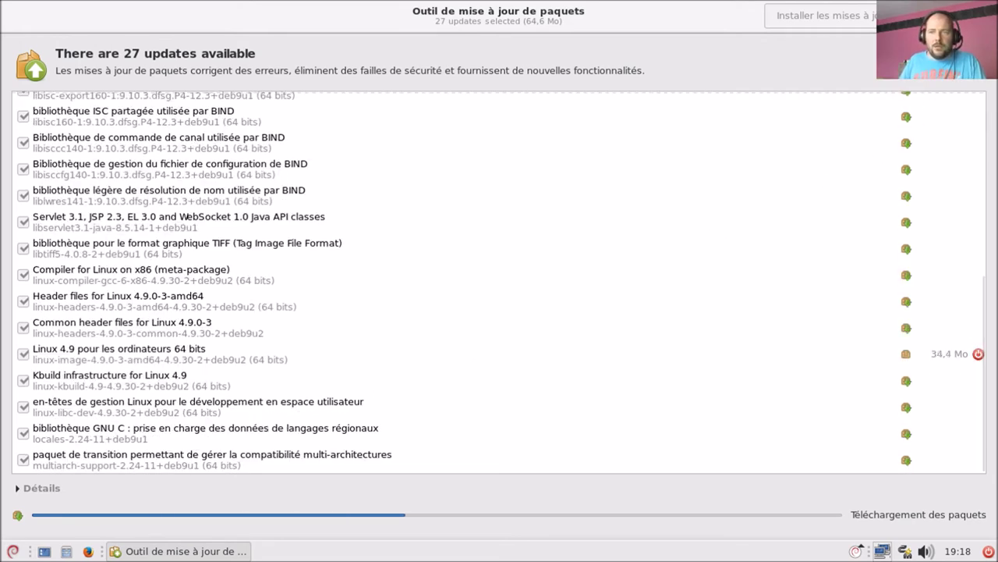
# Step: Move the package update window aside to uncover the desktop, and try to run the HandyMenu launcher
pyautogui.hotkey('alt', 'F10')
pyautogui.moveTo(192, 19); pyautogui.dragTo(528, 21)
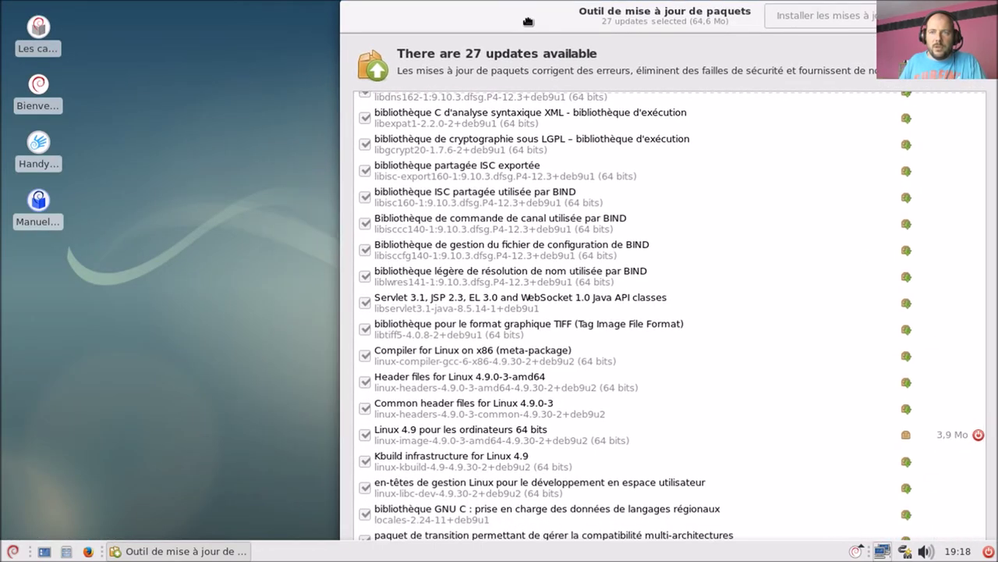
pyautogui.click(38, 145)
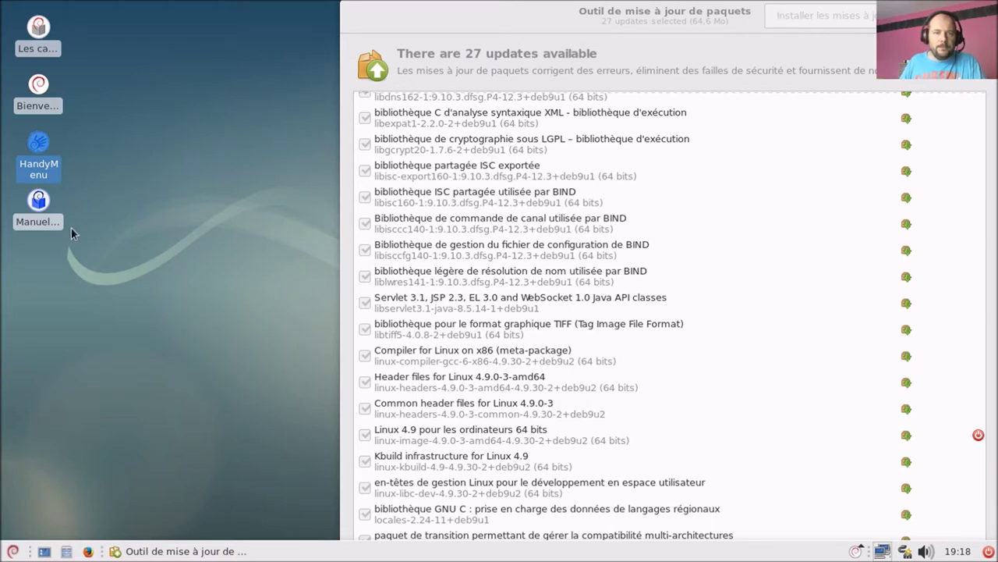
pyautogui.rightClick(36, 142)
pyautogui.click(72, 152)
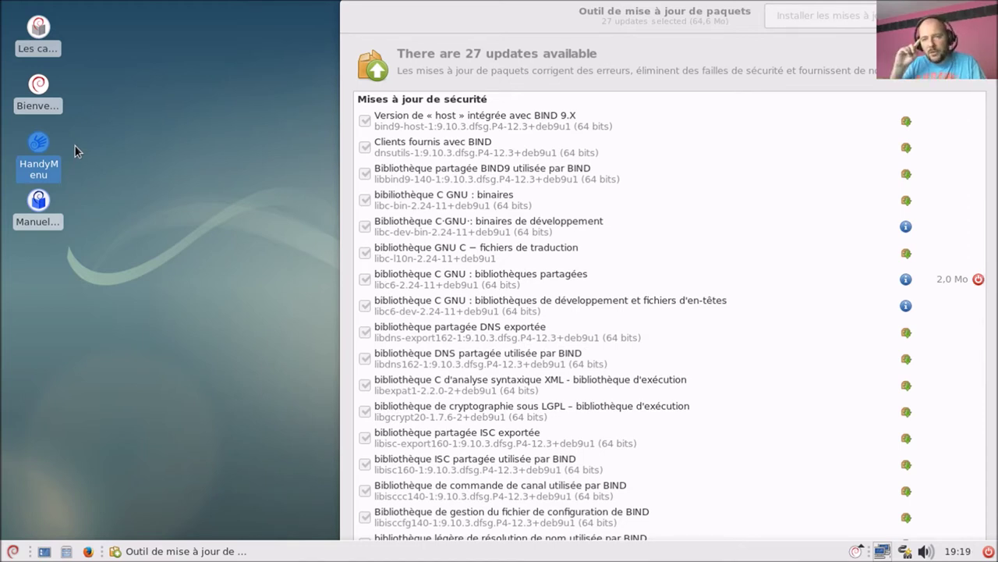
# Step: Check the launcher settings in the properties of the HandyMenu desktop icon, then close the properties
pyautogui.rightClick(52, 173)
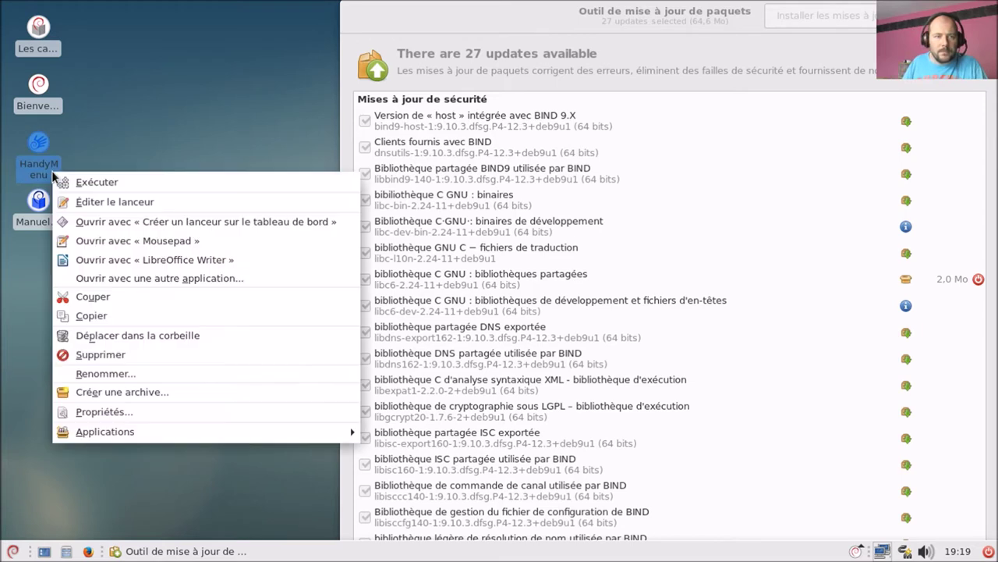
pyautogui.click(103, 411)
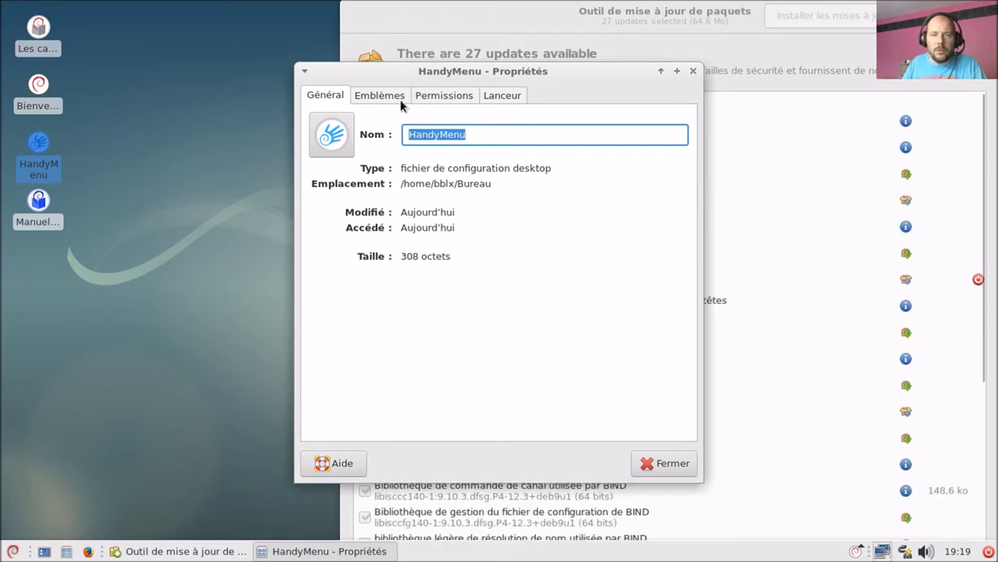
pyautogui.click(499, 99)
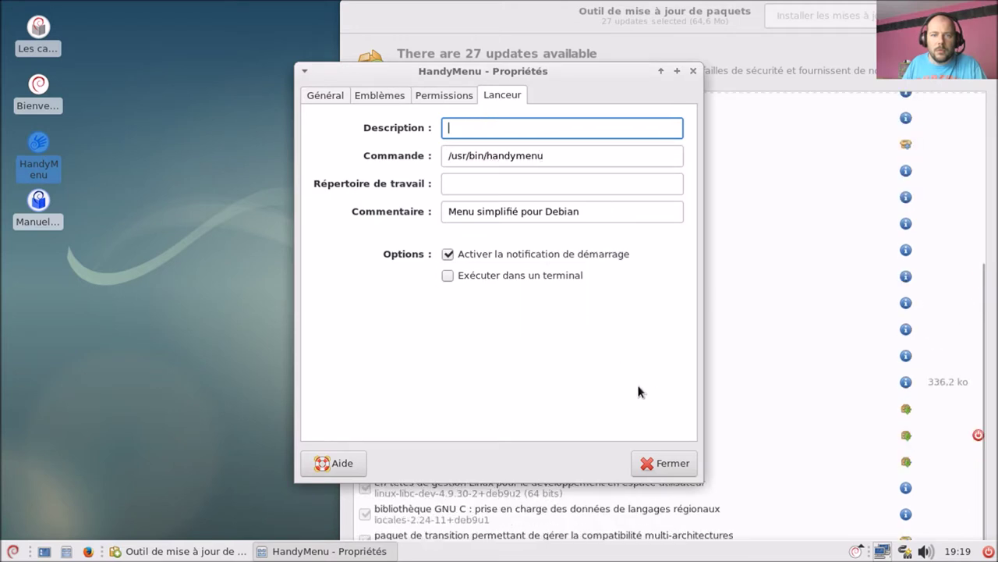
pyautogui.click(663, 463)
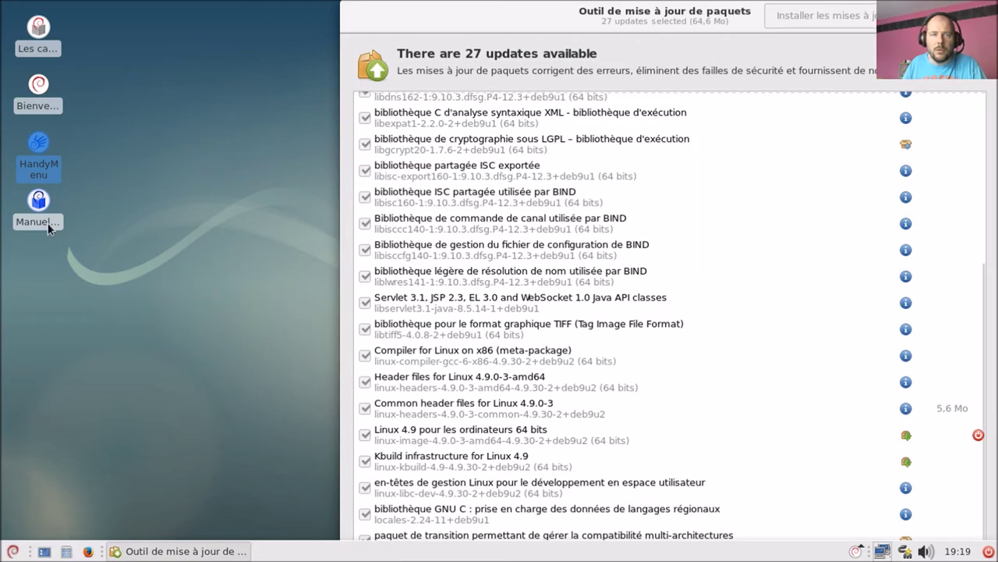
# Step: Try again to launch HandyMenu directly from its desktop icon
pyautogui.rightClick(41, 168)
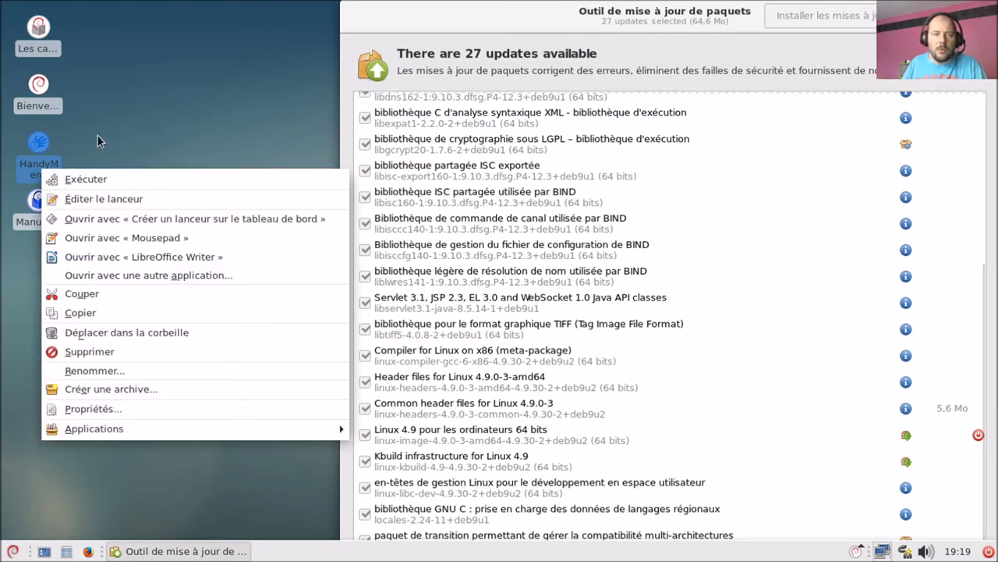
pyautogui.press('Escape')
pyautogui.doubleClick(46, 170)
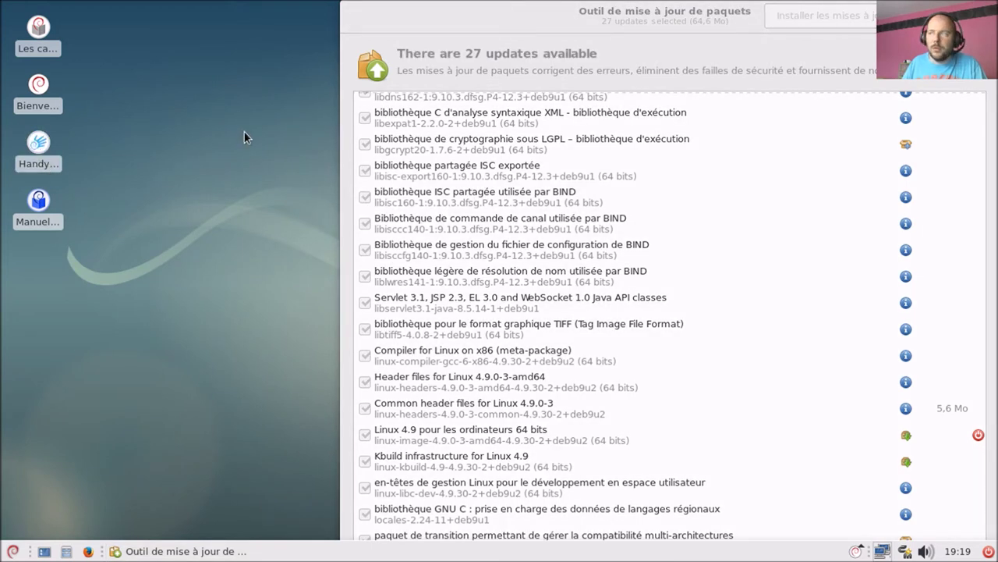
pyautogui.click(55, 228)
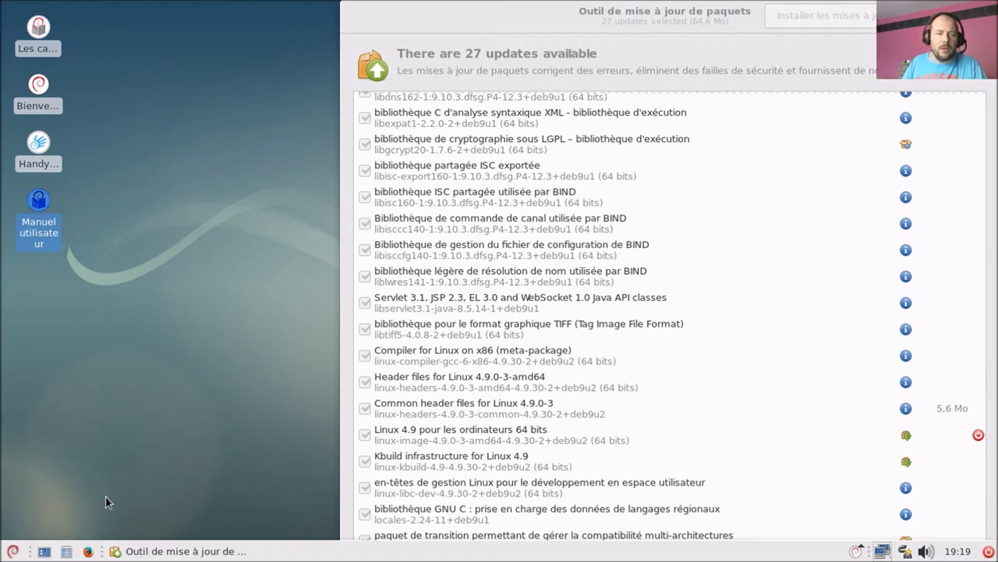
# Step: Open the file manager and browse from the file system root to the /usr/bin folder
pyautogui.click(67, 550)
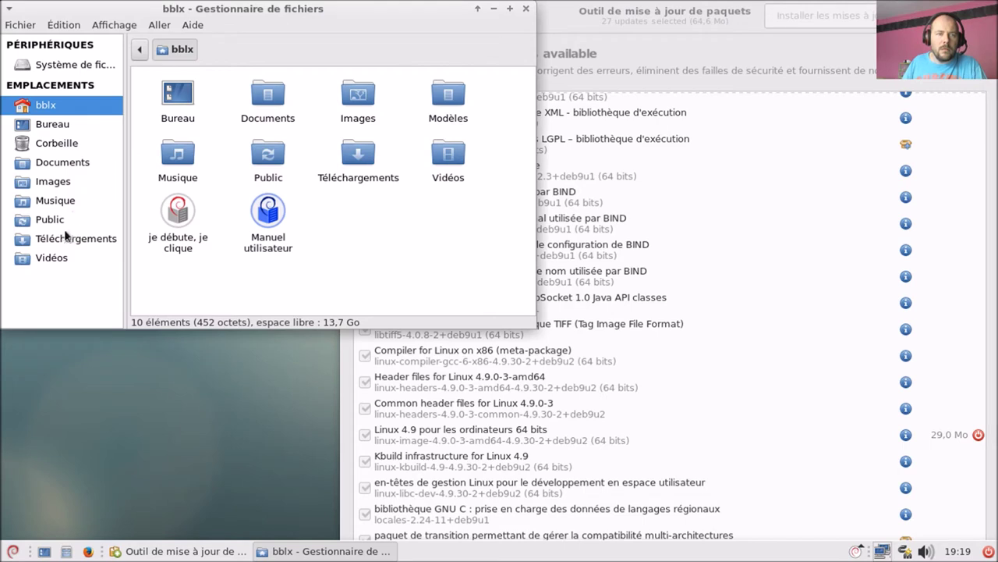
pyautogui.click(72, 68)
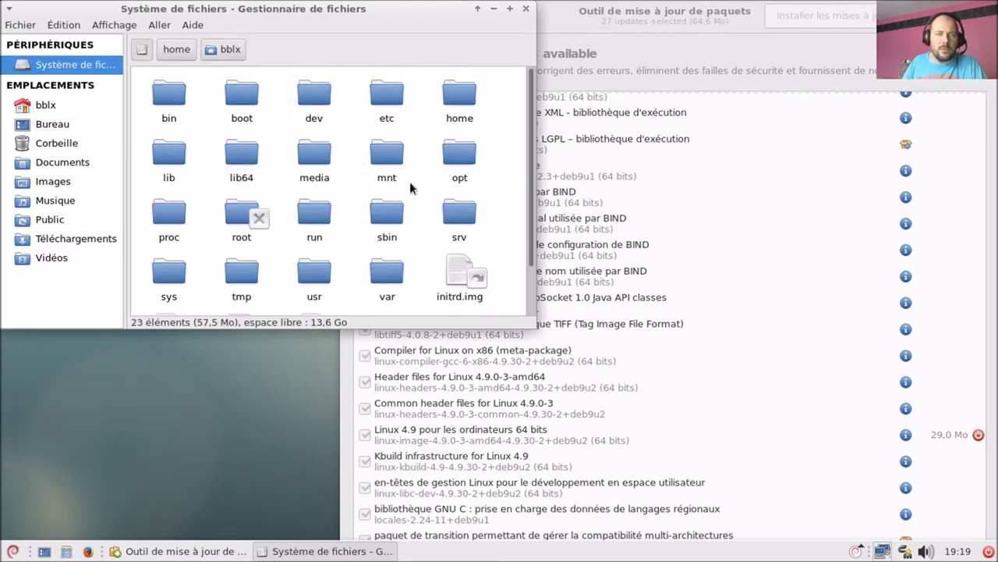
pyautogui.scroll(-2, 461, 215)
pyautogui.doubleClick(320, 224)
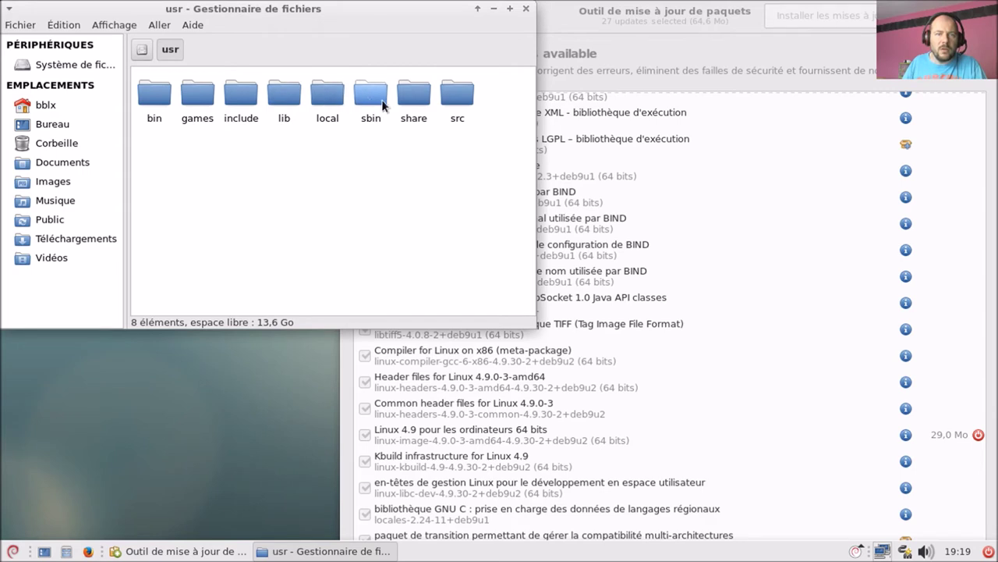
pyautogui.doubleClick(156, 98)
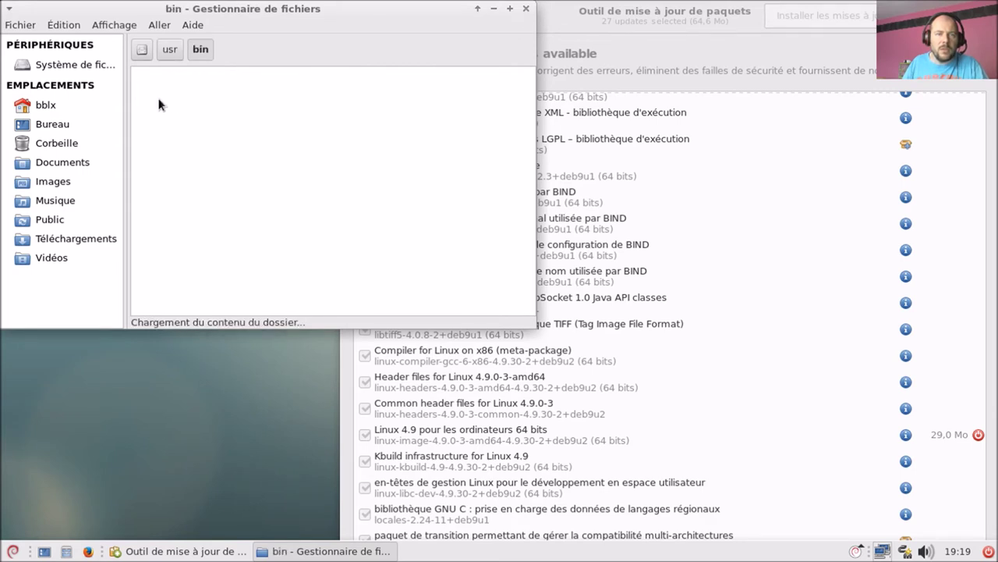
# Step: Look through the files in /usr/bin for the handymenu program
pyautogui.scroll(-3, 330, 137)
pyautogui.scroll(-10, 330, 136)
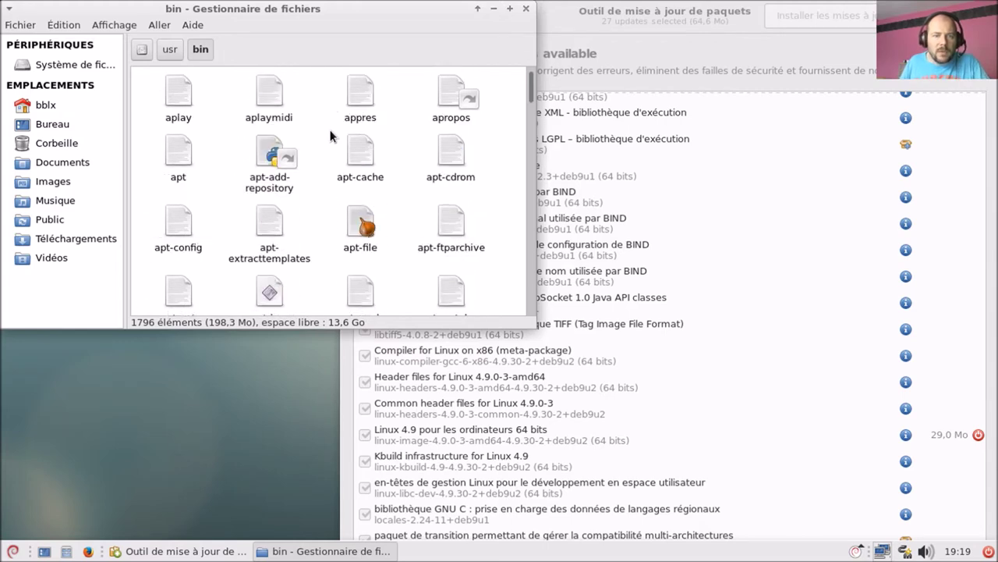
pyautogui.scroll(-10, 330, 136)
pyautogui.scroll(-10, 333, 155)
pyautogui.scroll(-12, 334, 155)
pyautogui.scroll(-10, 331, 159)
pyautogui.scroll(-5, 331, 159)
pyautogui.scroll(-10, 331, 159)
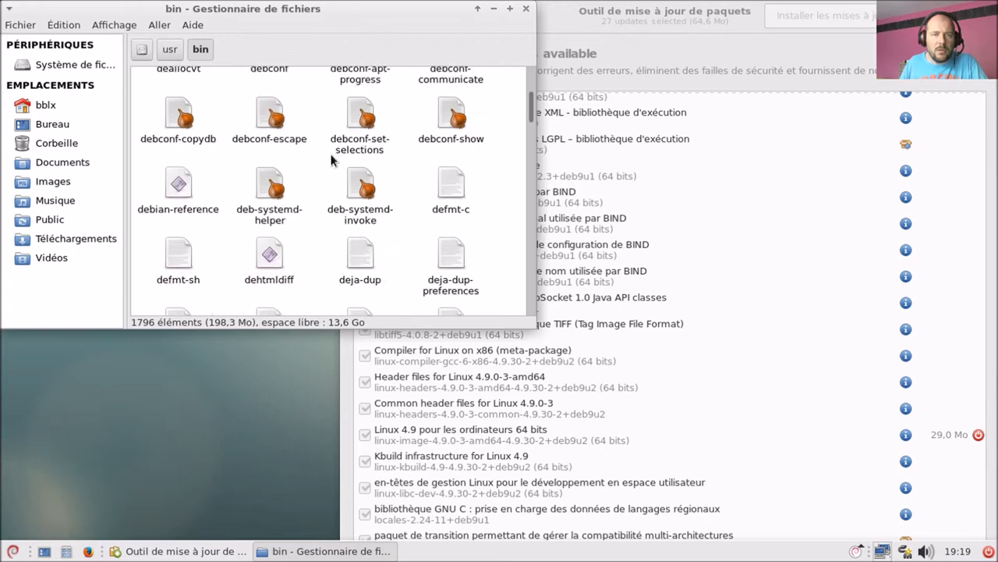
pyautogui.scroll(-6, 331, 159)
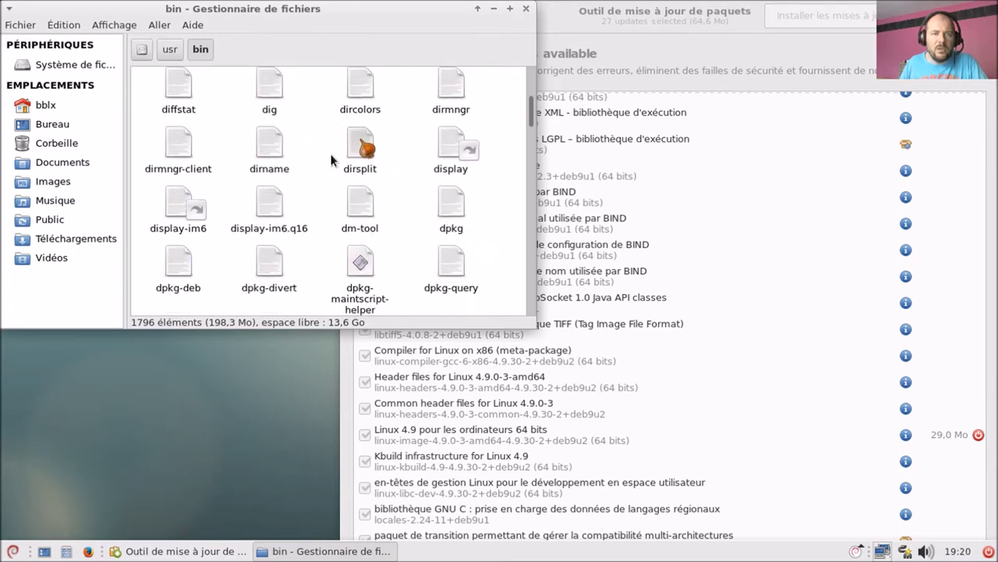
pyautogui.scroll(-10, 328, 159)
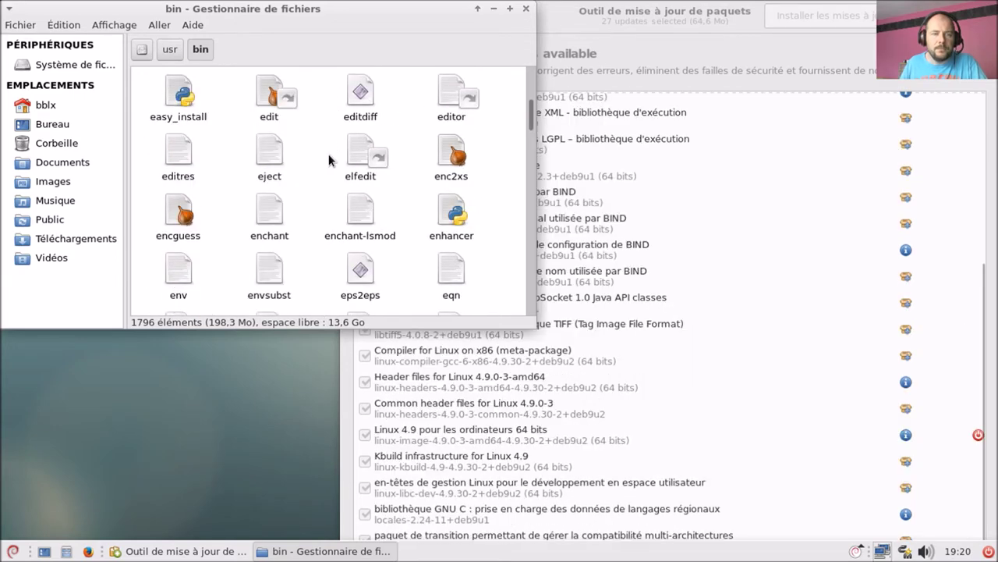
pyautogui.scroll(-10, 328, 159)
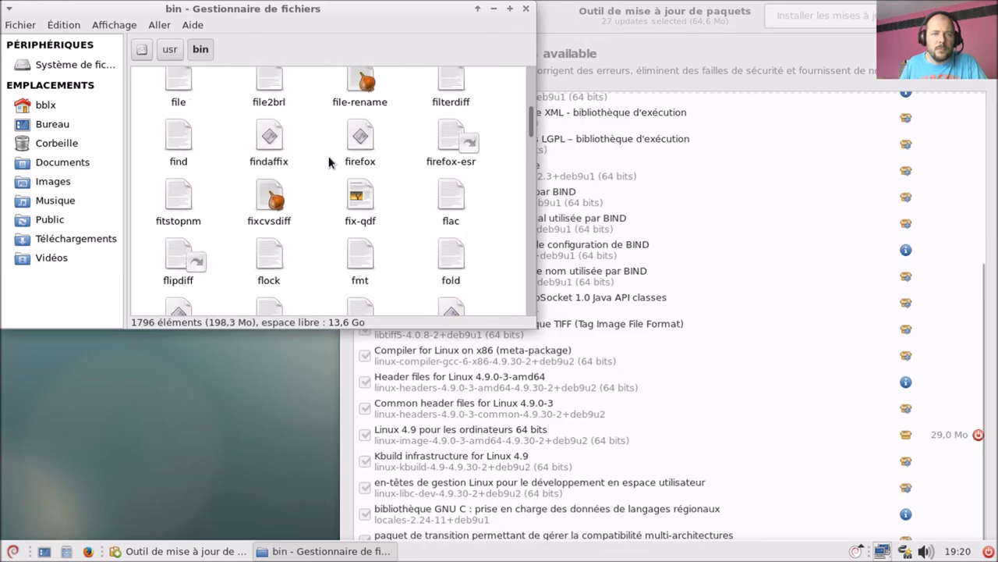
pyautogui.scroll(-1, 325, 162)
pyautogui.scroll(1, 326, 162)
pyautogui.scroll(-2, 326, 163)
pyautogui.scroll(-4, 325, 162)
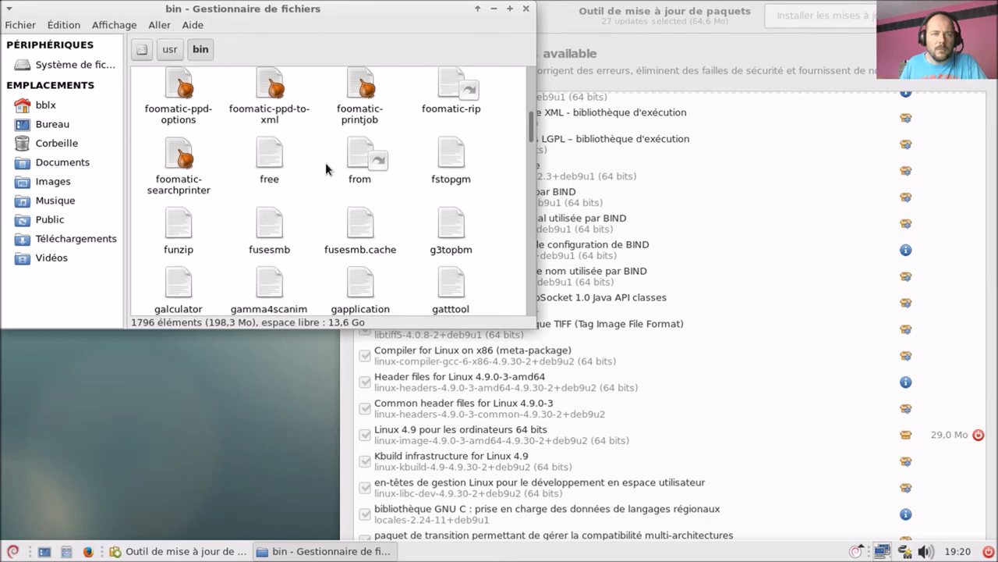
pyautogui.scroll(2, 326, 162)
pyautogui.scroll(-4, 327, 167)
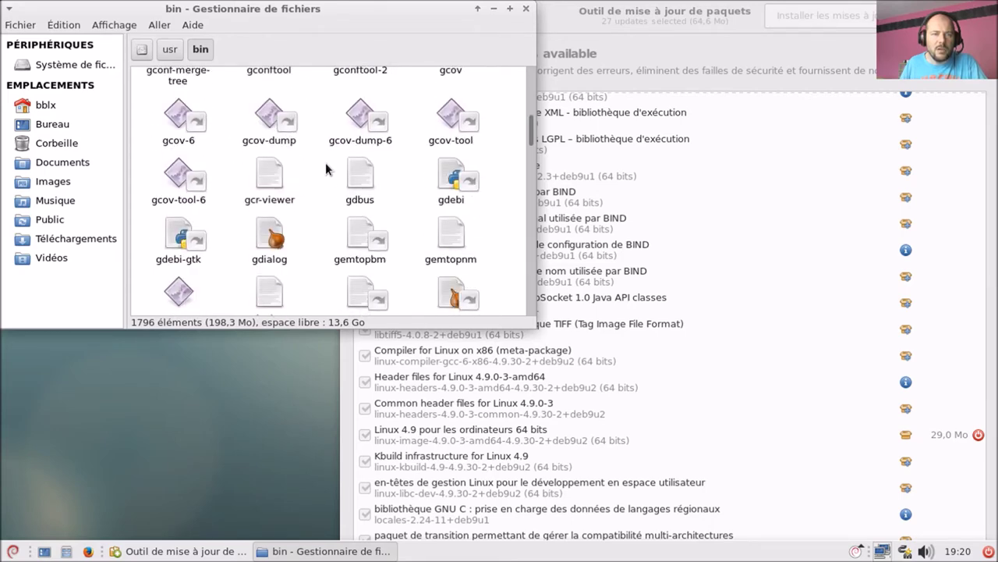
pyautogui.scroll(-4, 326, 168)
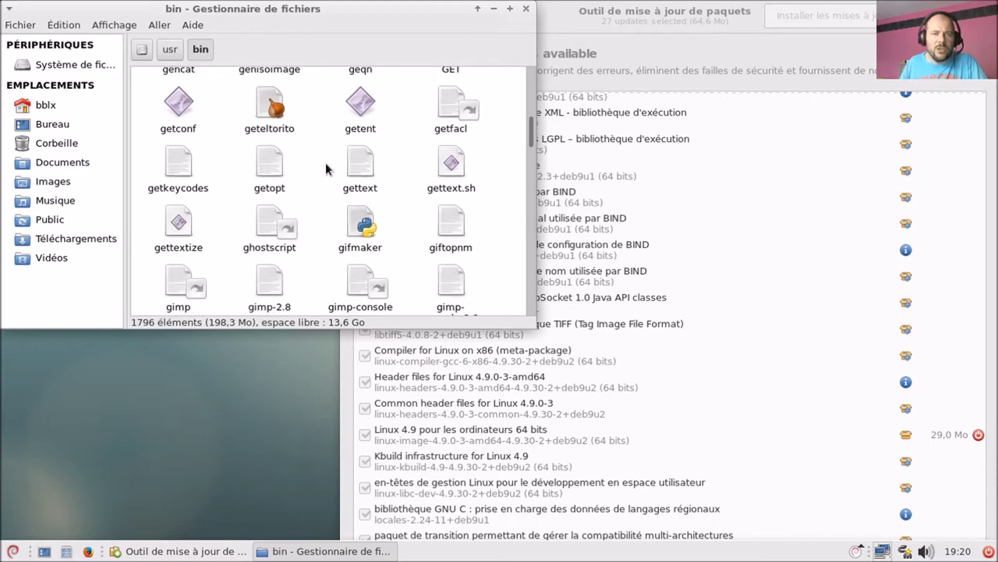
pyautogui.scroll(-2, 325, 162)
pyautogui.scroll(-3, 325, 162)
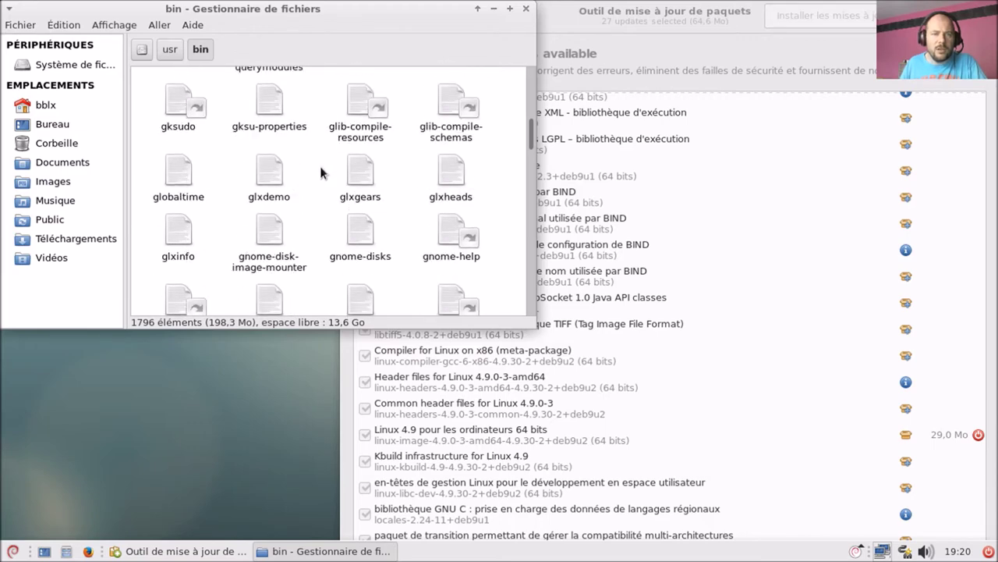
pyautogui.scroll(-5, 352, 196)
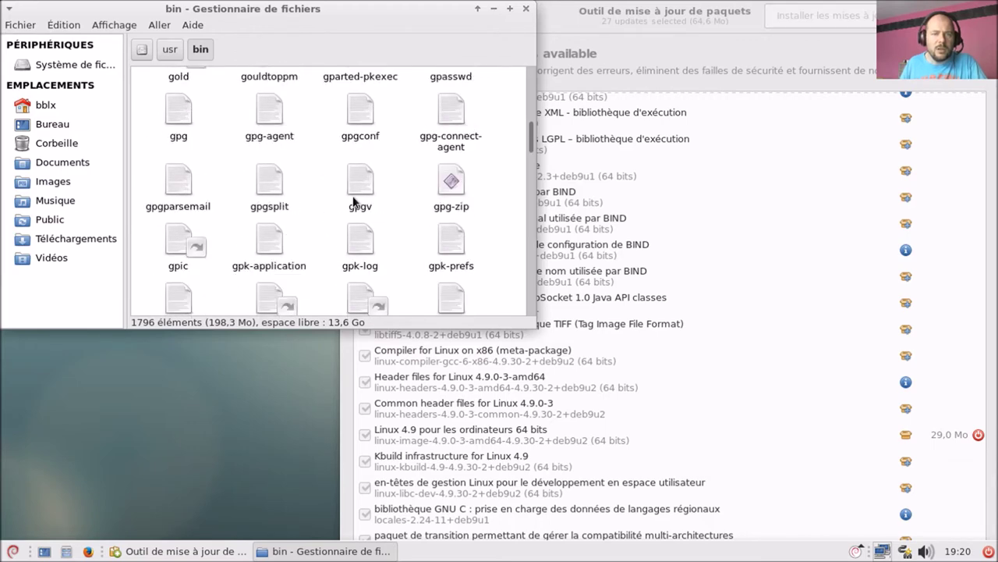
pyautogui.scroll(-8, 353, 202)
pyautogui.scroll(-7, 352, 202)
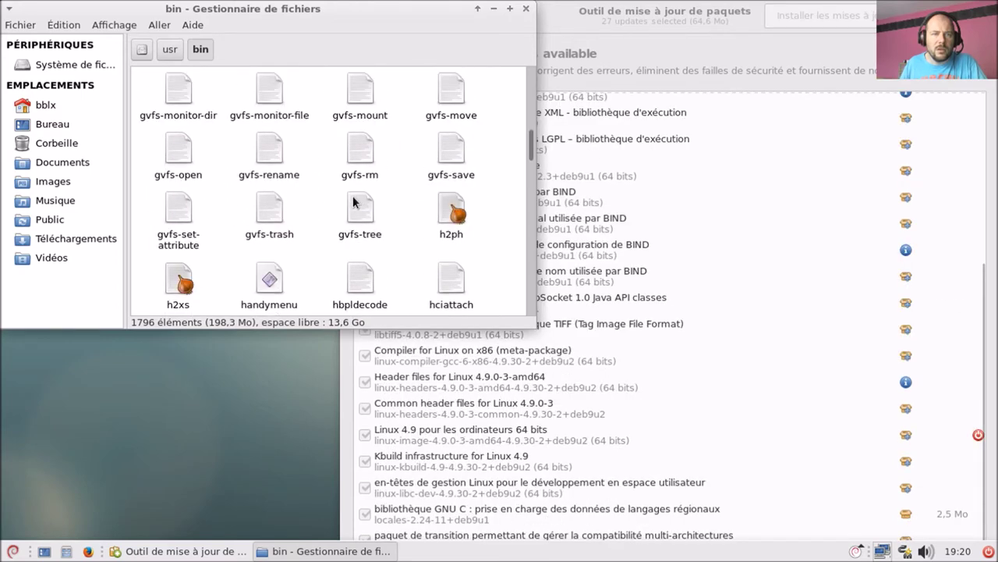
# Step: Open the handymenu script from /usr/bin in Mousepad to read its contents, then close the editor
pyautogui.scroll(-4, 352, 201)
pyautogui.scroll(1, 352, 196)
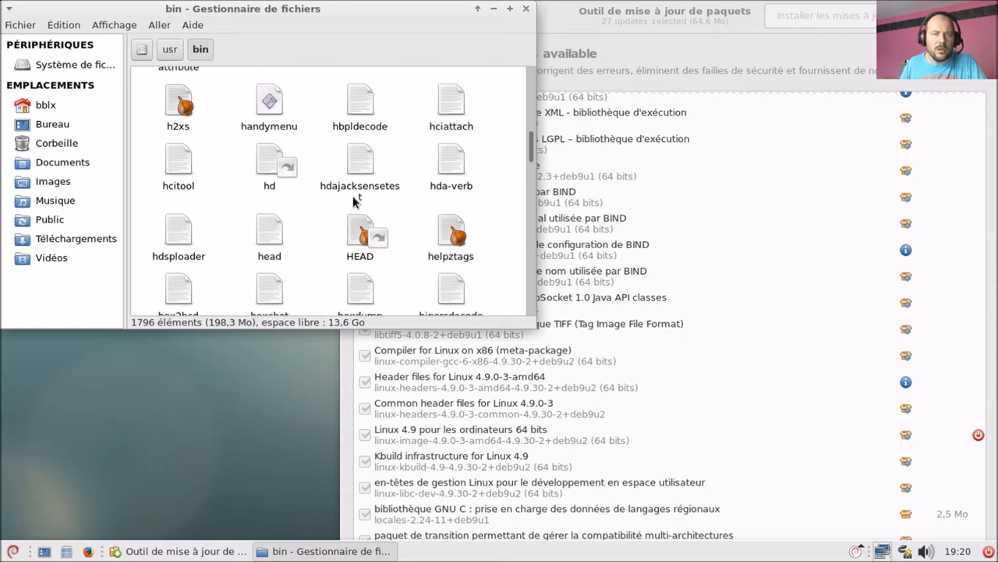
pyautogui.click(274, 109)
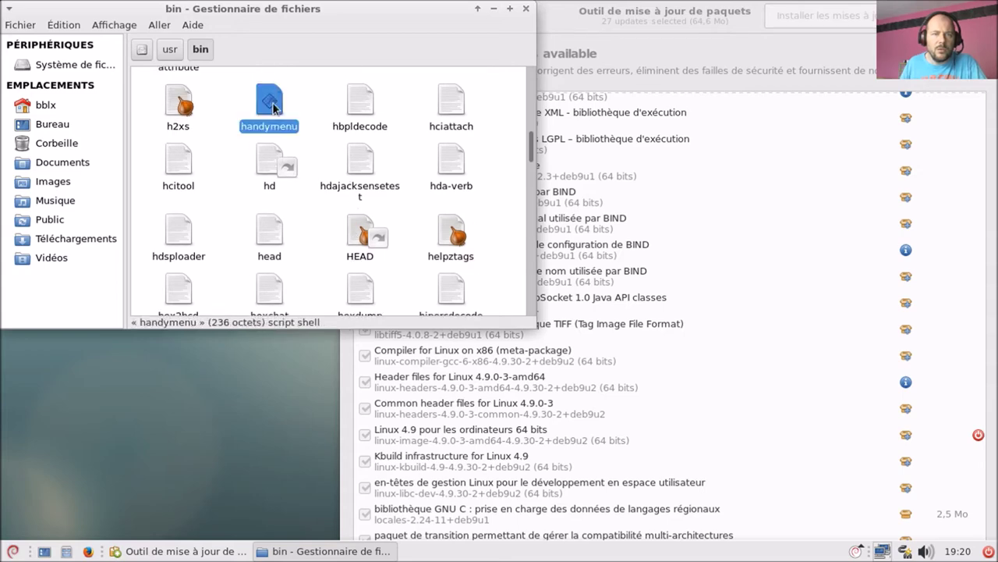
pyautogui.rightClick(273, 108)
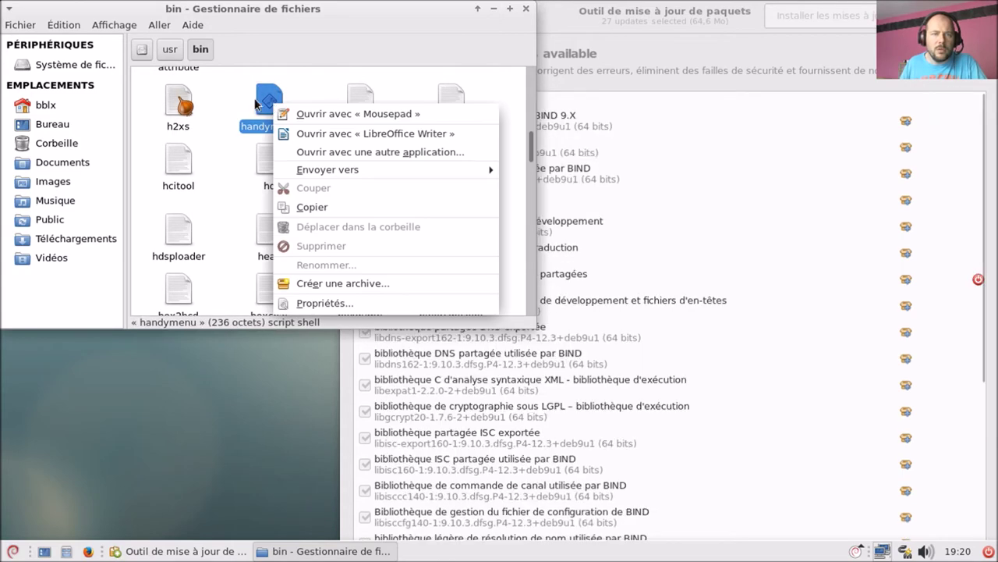
pyautogui.click(263, 98)
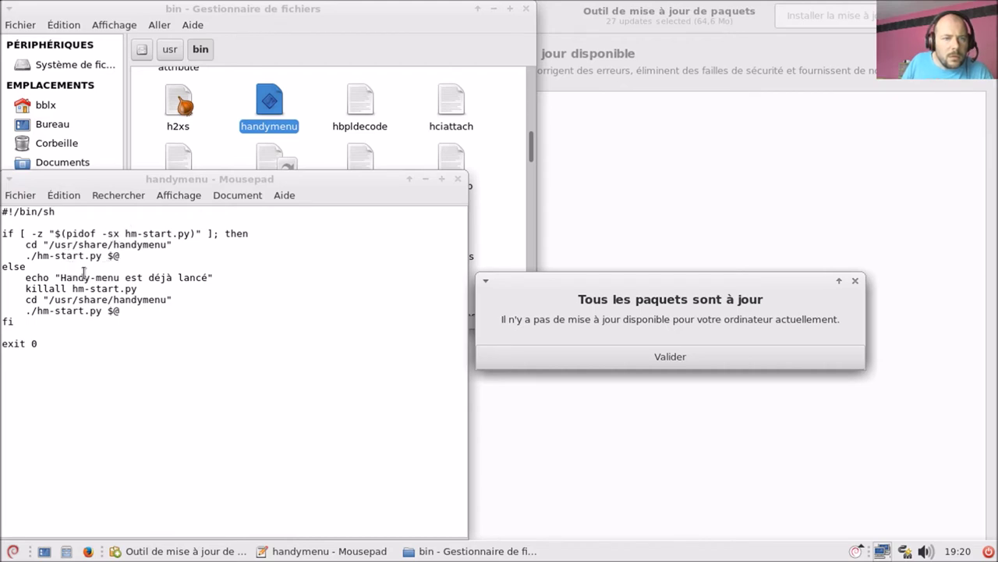
pyautogui.click(457, 179)
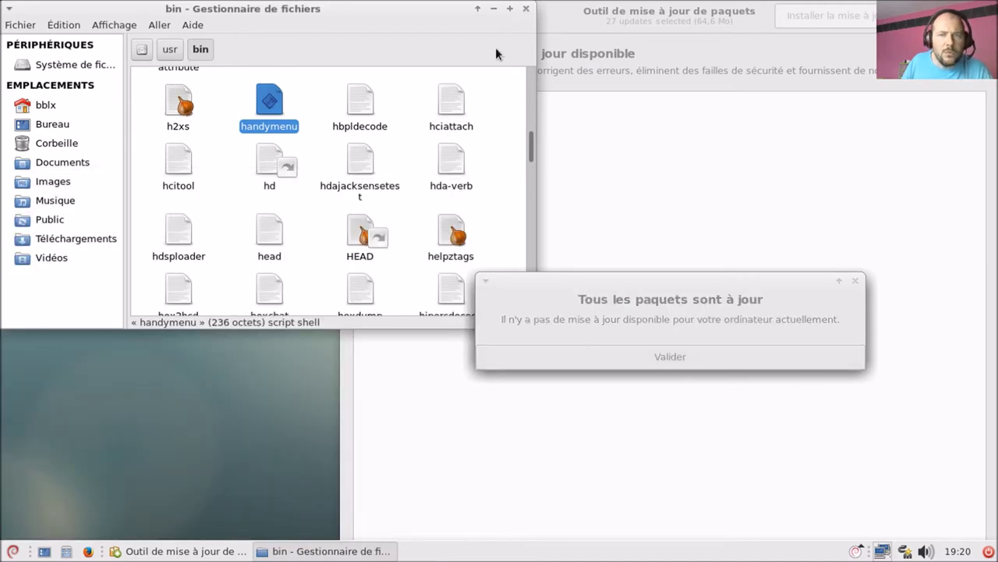
# Step: Close the file manager and dismiss the package update tool's dialog
pyautogui.click(525, 9)
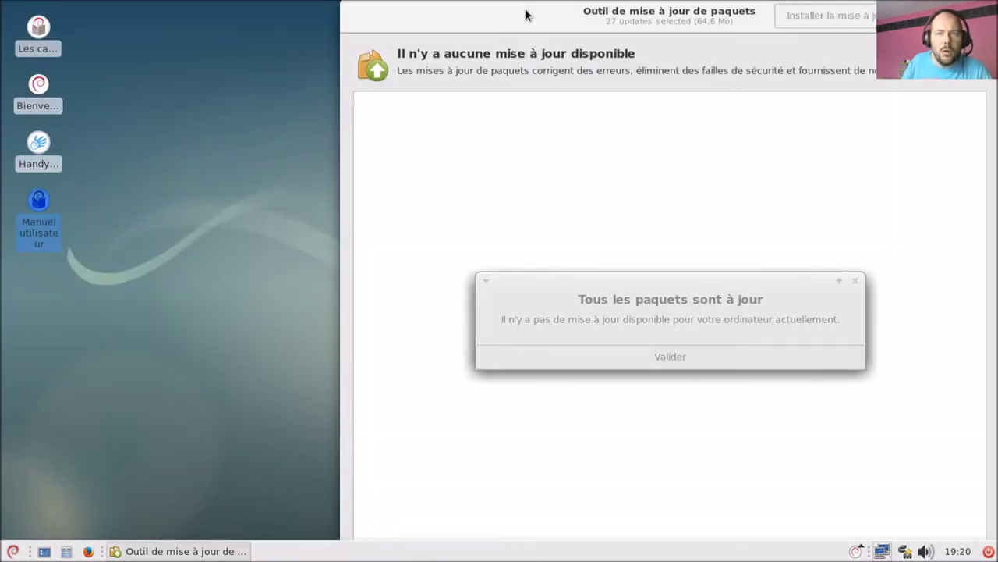
pyautogui.click(691, 355)
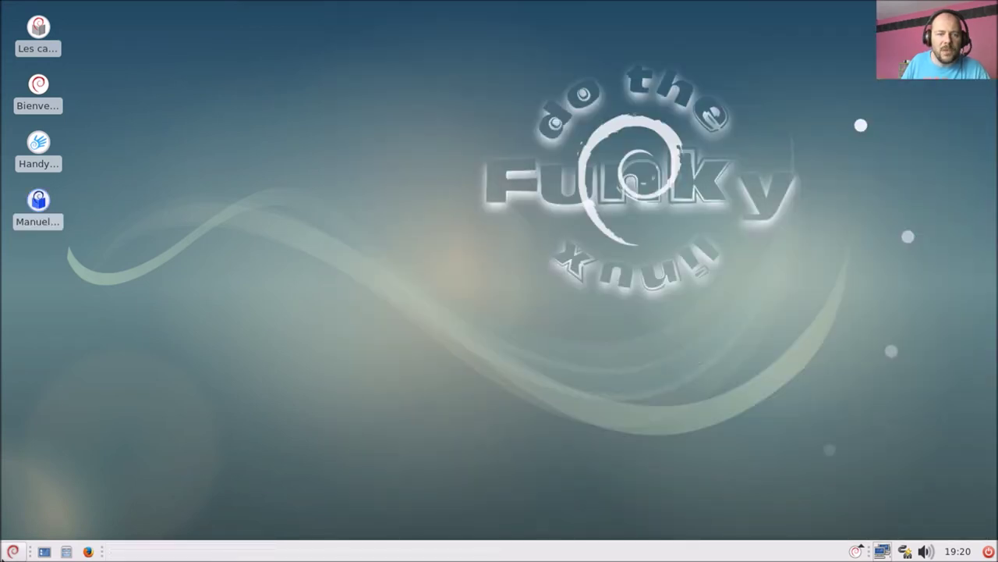
# Step: Open a terminal and run sudo apt update, authenticating with the account password
pyautogui.click(12, 551)
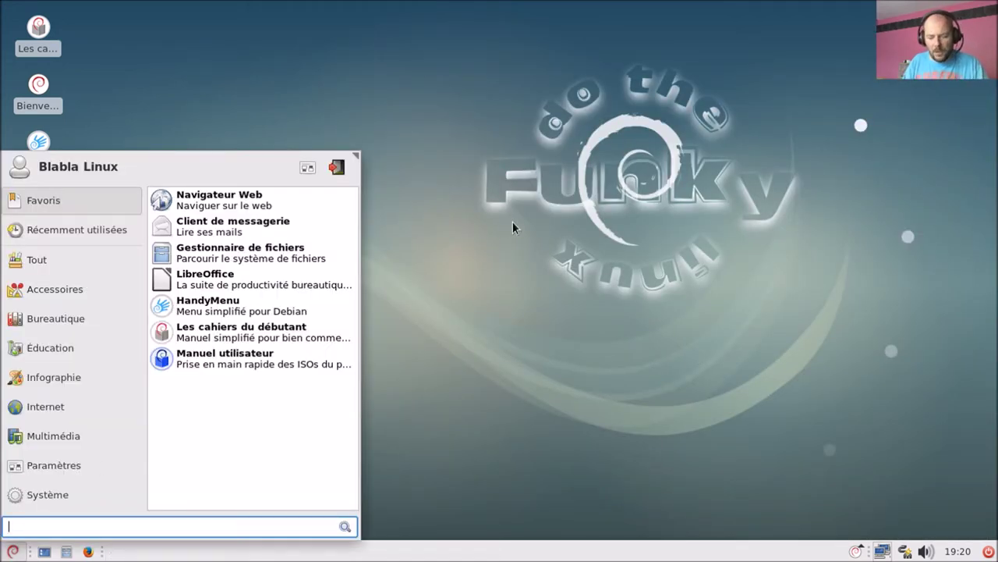
pyautogui.write('ter')
pyautogui.press('Return')
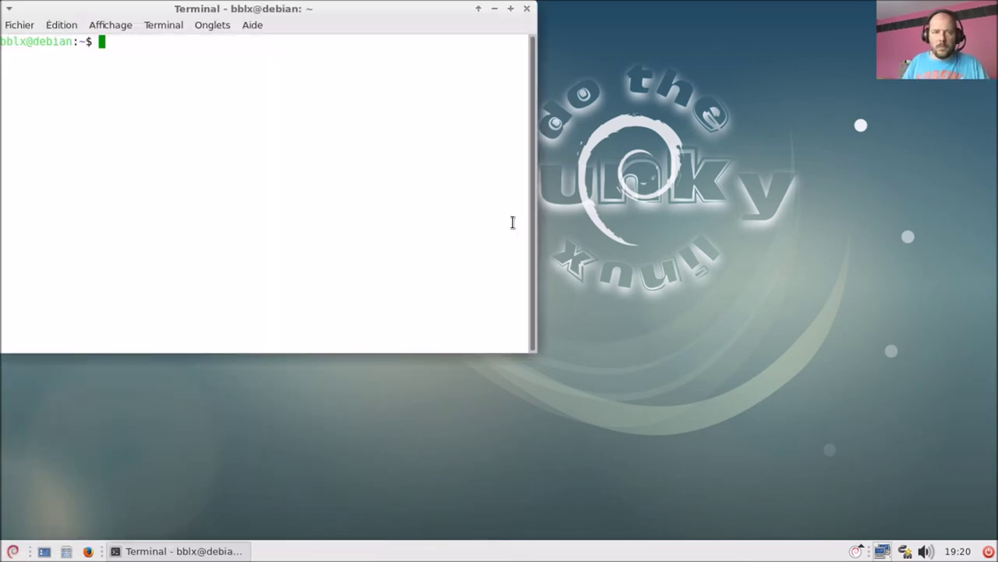
pyautogui.write('sudo apt update')
pyautogui.press('Return')
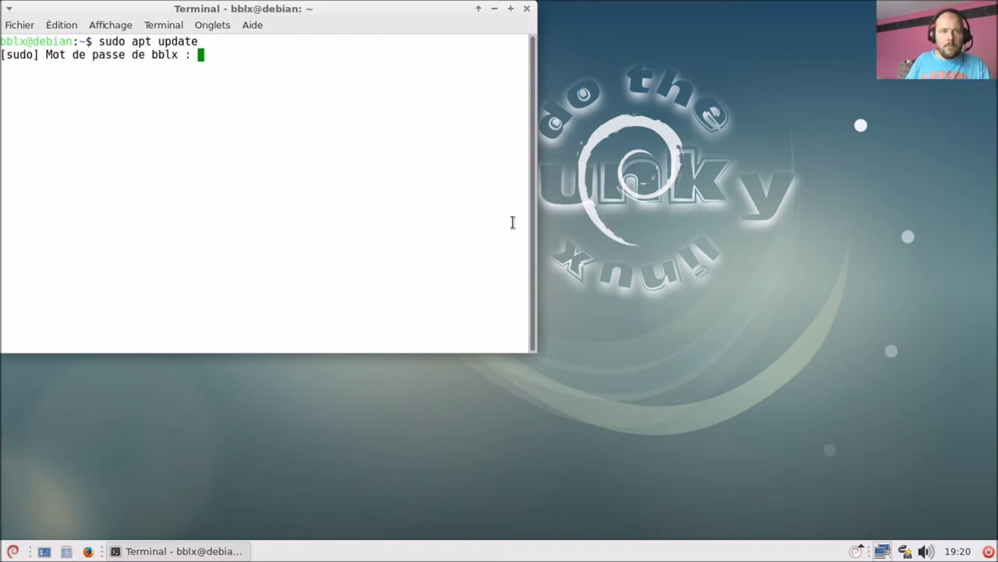
pyautogui.press('Return')
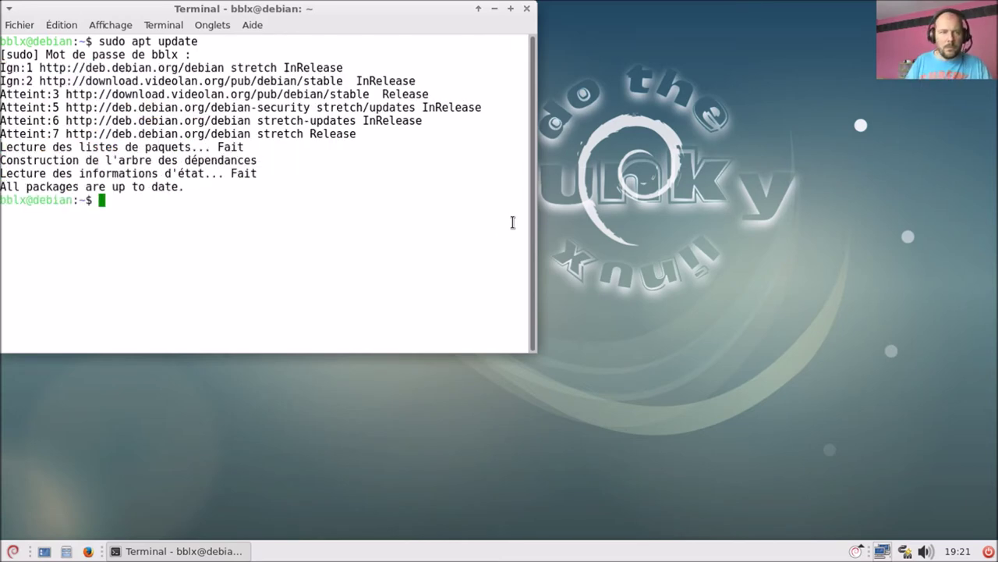
pyautogui.write('exit')
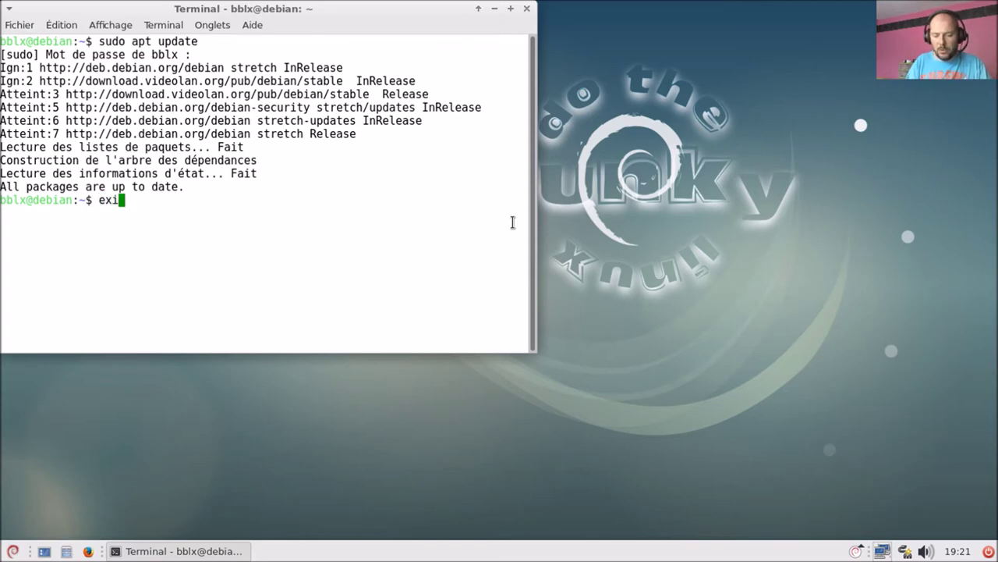
pyautogui.press('BackSpace')
pyautogui.press('BackSpace')
pyautogui.press('BackSpace')
pyautogui.press('BackSpace')
# Step: Run htop to check the system's resource usage, quit it, and exit the terminal
pyautogui.write('htop')
pyautogui.press('Return')
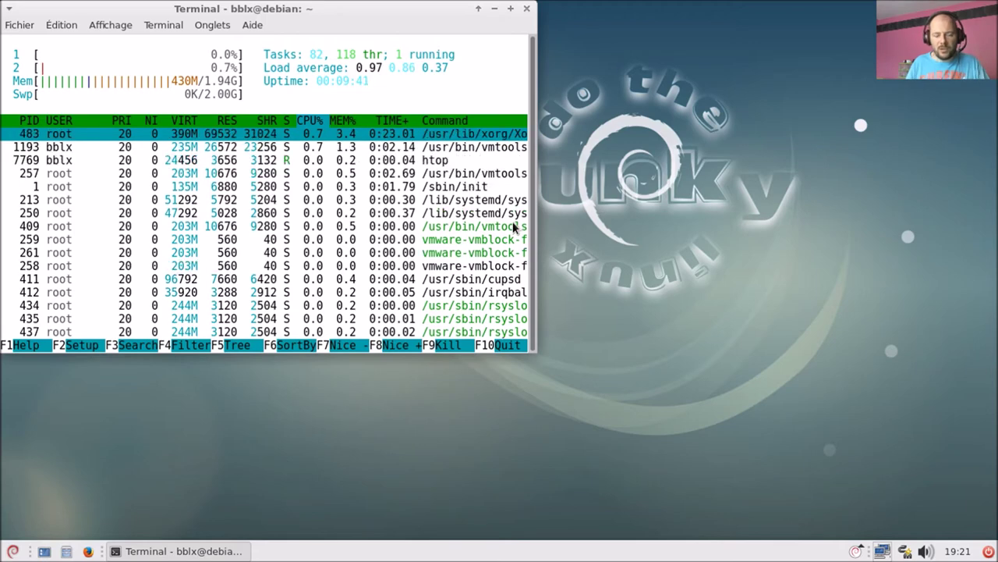
pyautogui.write('q')
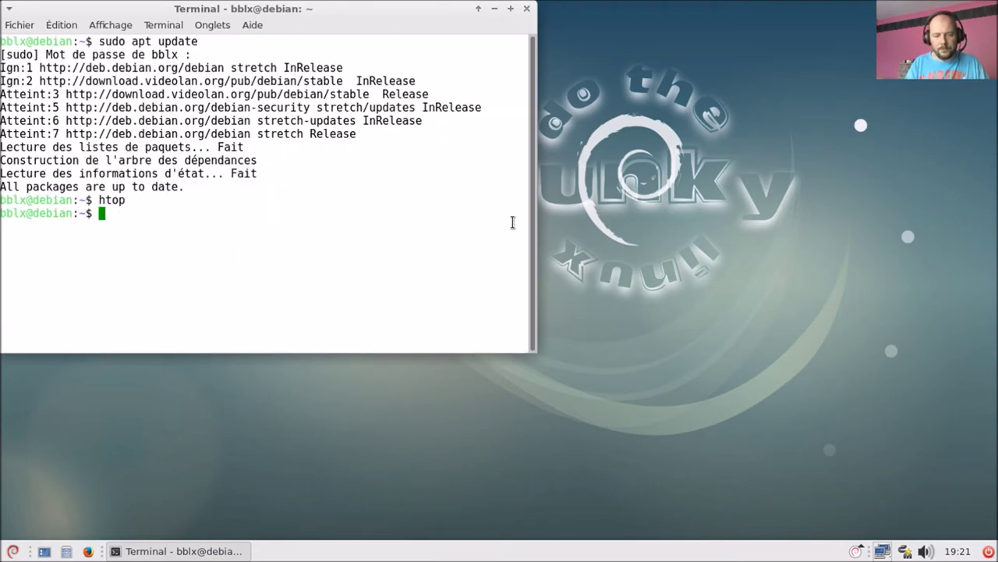
pyautogui.write('exit')
pyautogui.press('Return')
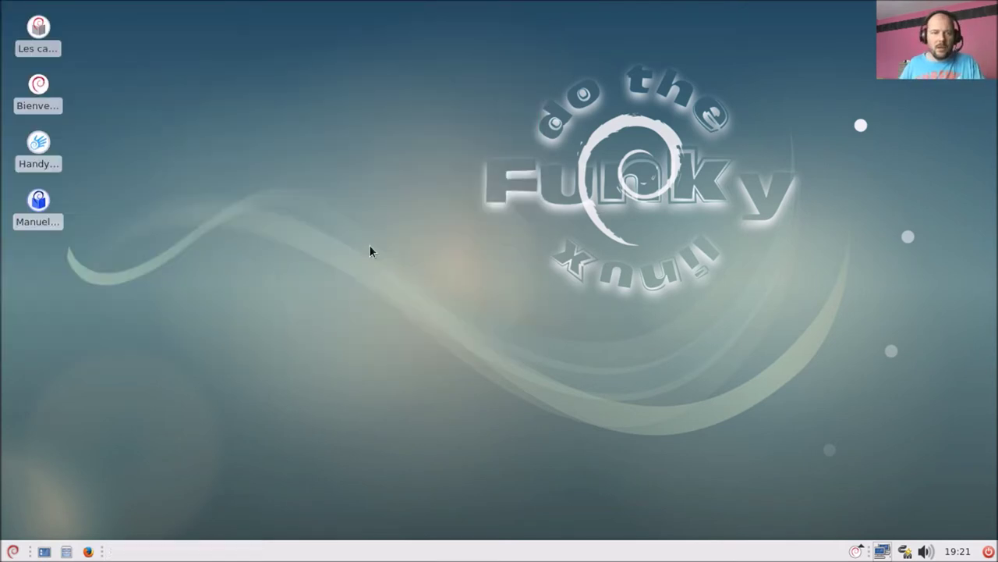
# Step: Open the DFLinux user manual from the desktop in a maximized window, then close it
pyautogui.doubleClick(45, 217)
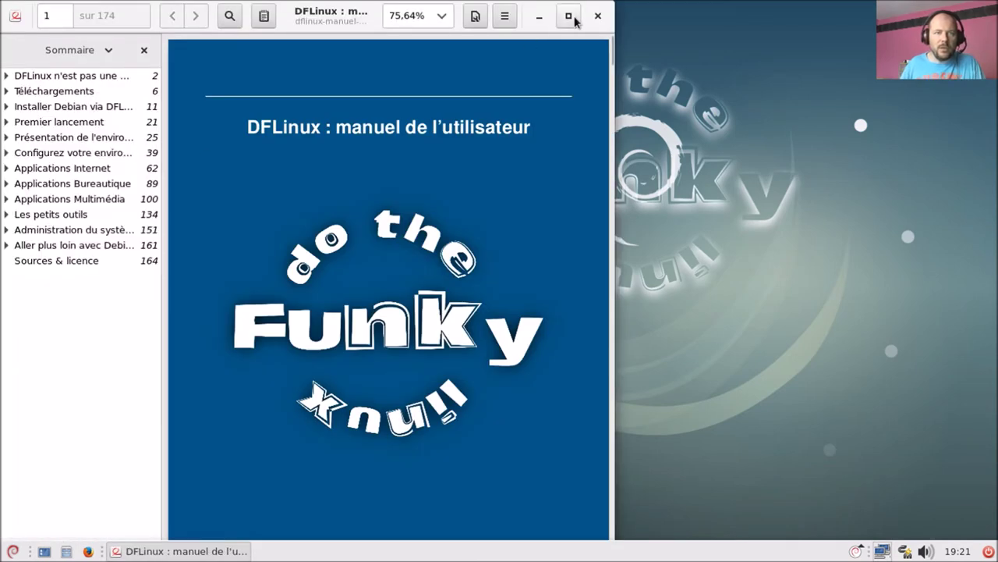
pyautogui.click(569, 16)
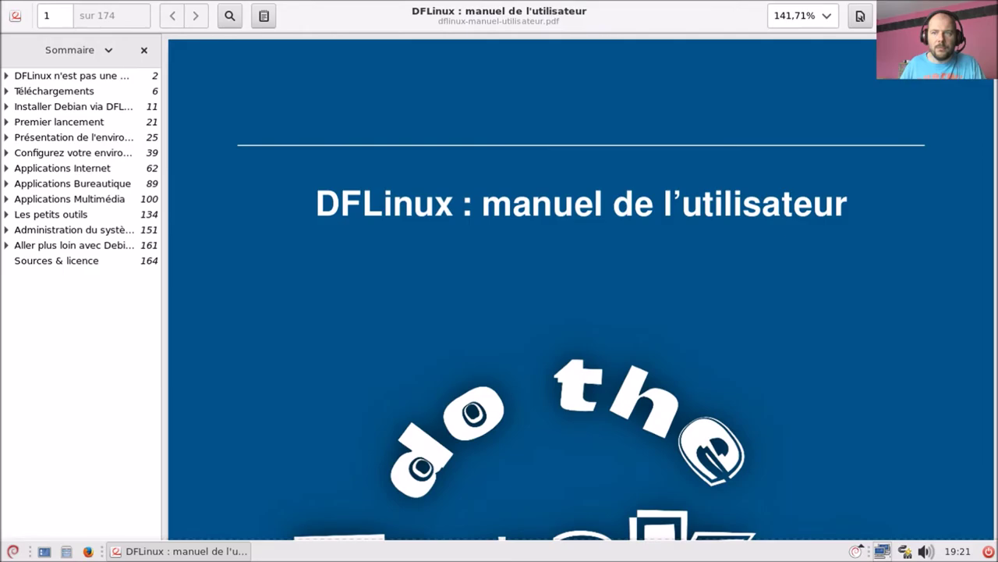
pyautogui.hotkey('ctrl', 'w')
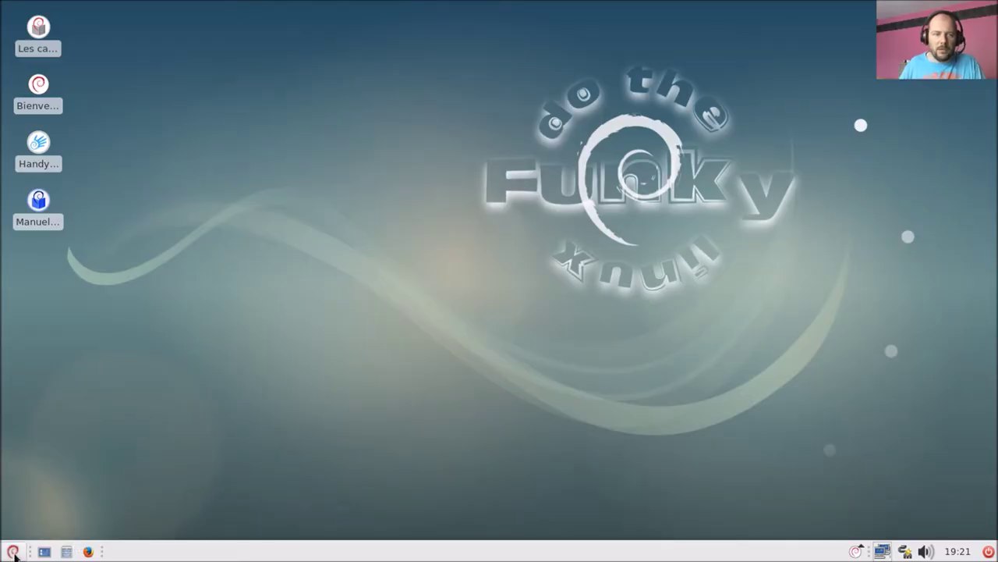
pyautogui.moveTo(202, 90); pyautogui.dragTo(778, 337)
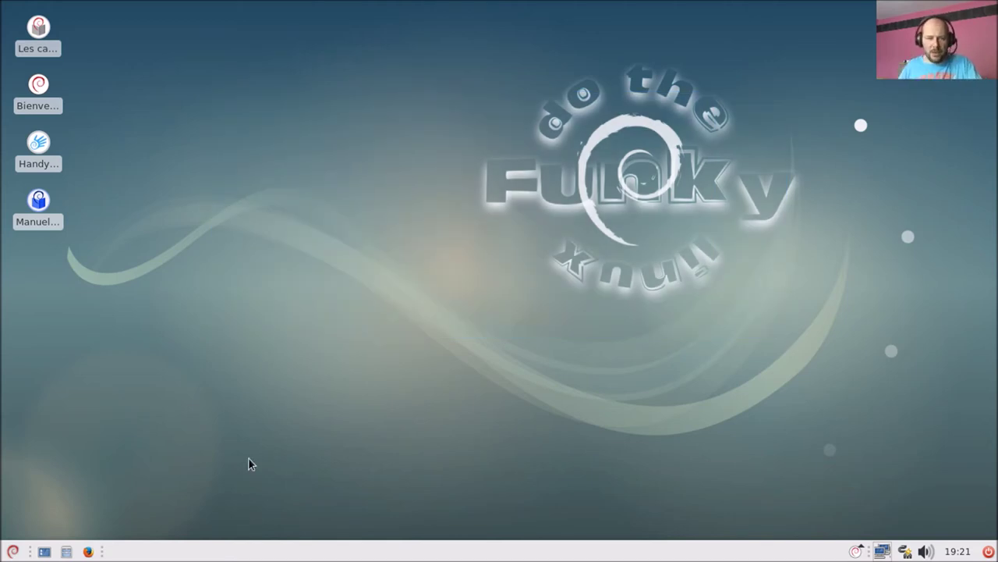
pyautogui.click(12, 551)
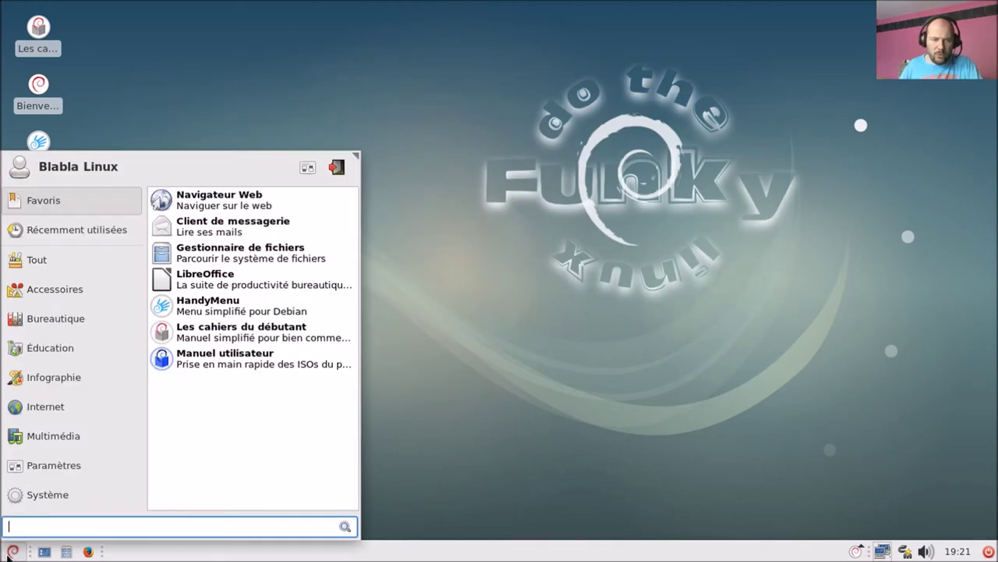
pyautogui.click(13, 551)
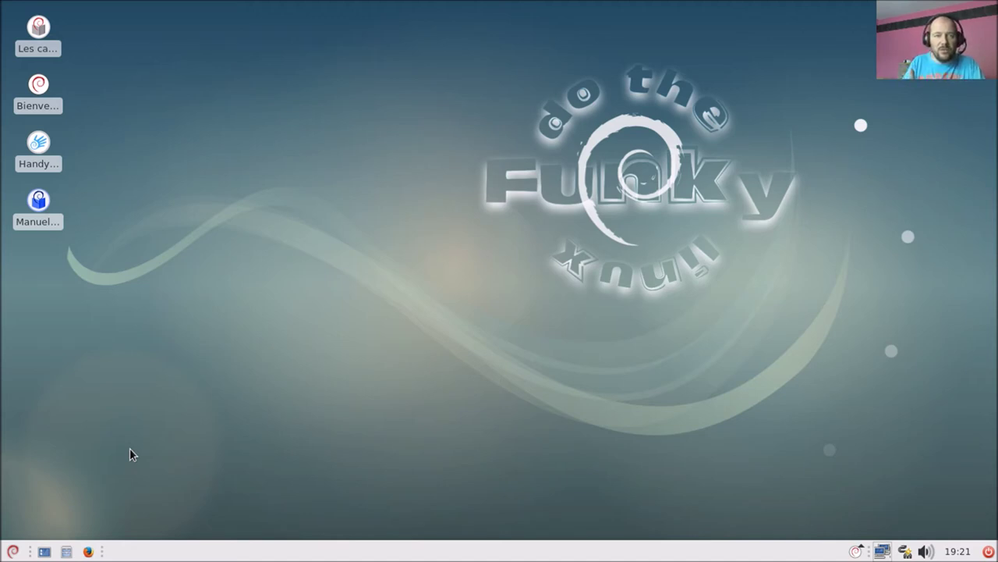
# Step: Open the file manager, check its version in the About dialog, and close both windows
pyautogui.click(67, 552)
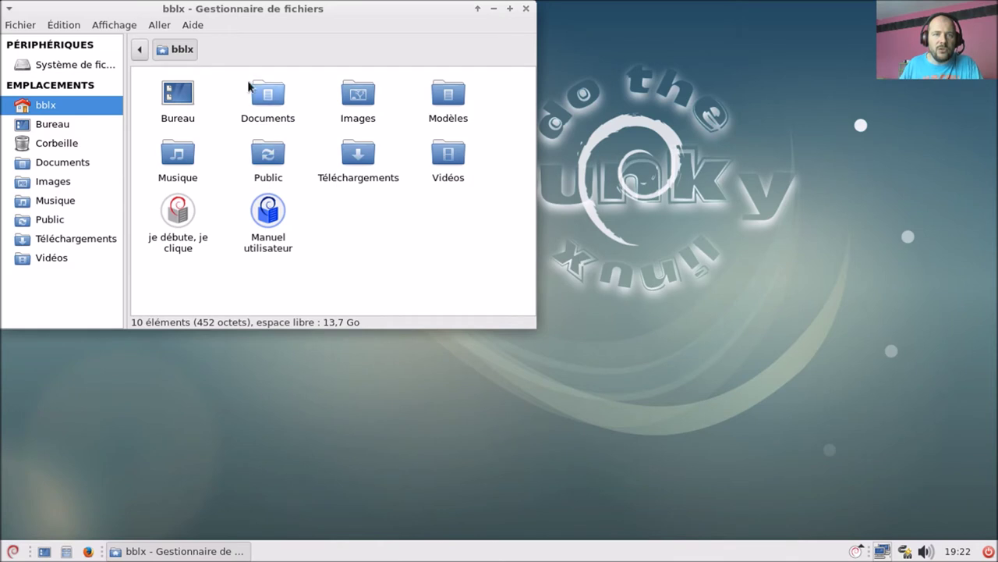
pyautogui.click(193, 25)
pyautogui.click(212, 66)
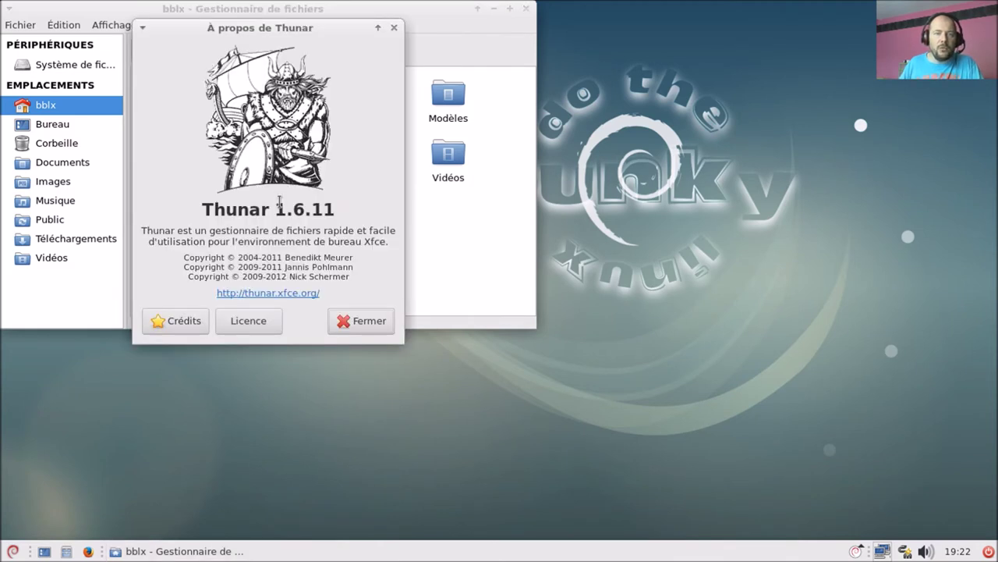
pyautogui.click(361, 321)
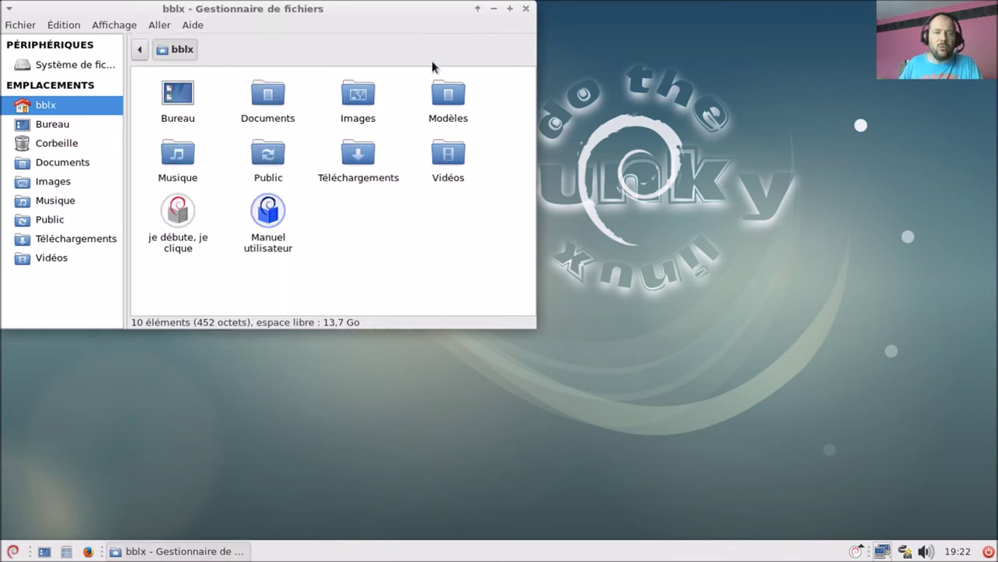
pyautogui.click(525, 9)
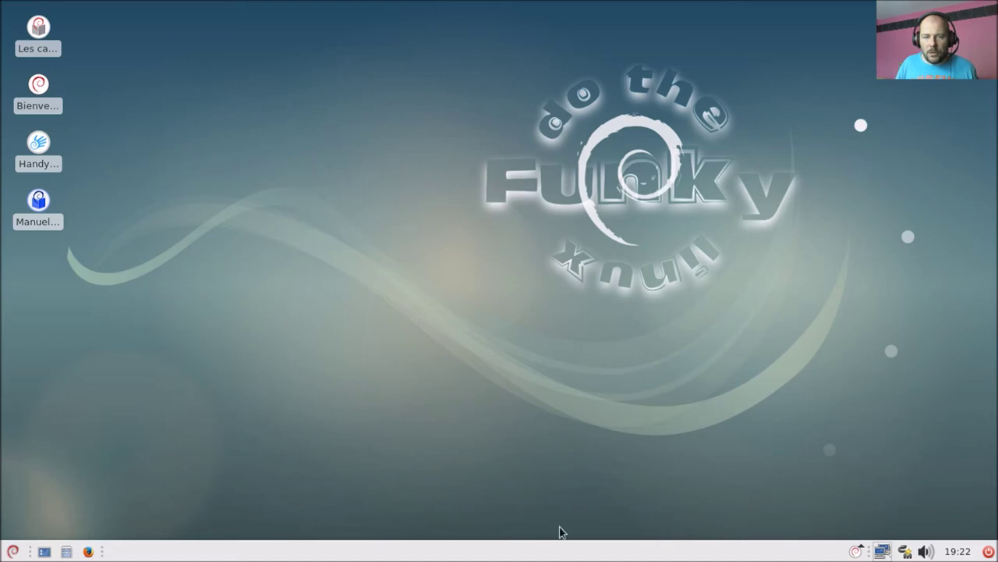
# Step: Open Firefox and search for "blabla linux" with StartPage from the DFLinux home page
pyautogui.click(88, 551)
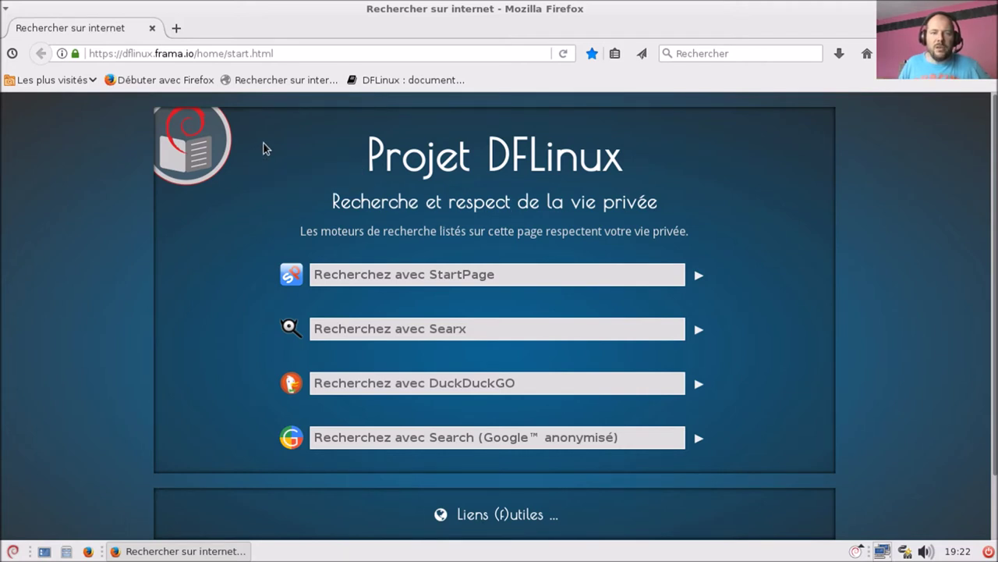
pyautogui.click(663, 270)
pyautogui.write('bla')
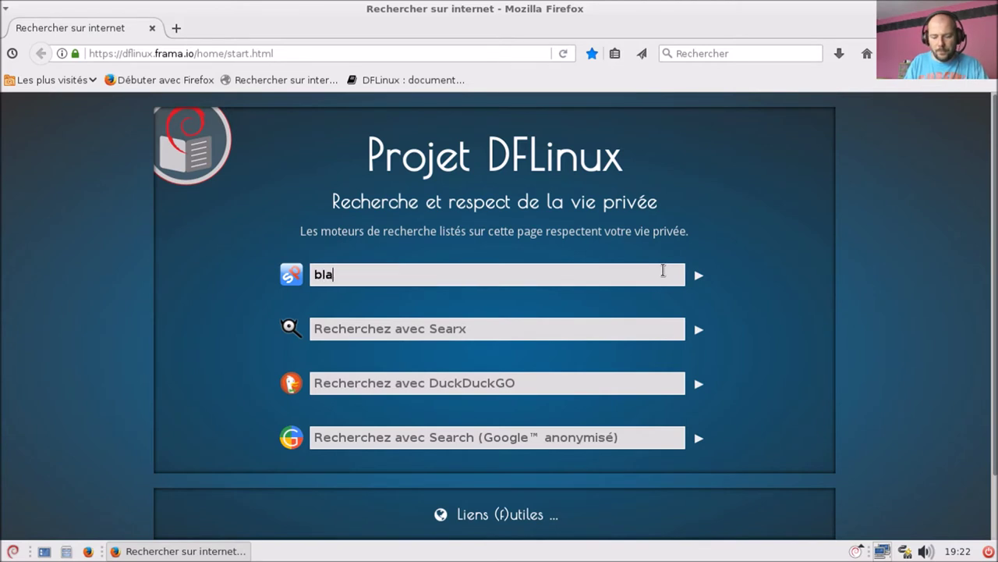
pyautogui.write('bla linux')
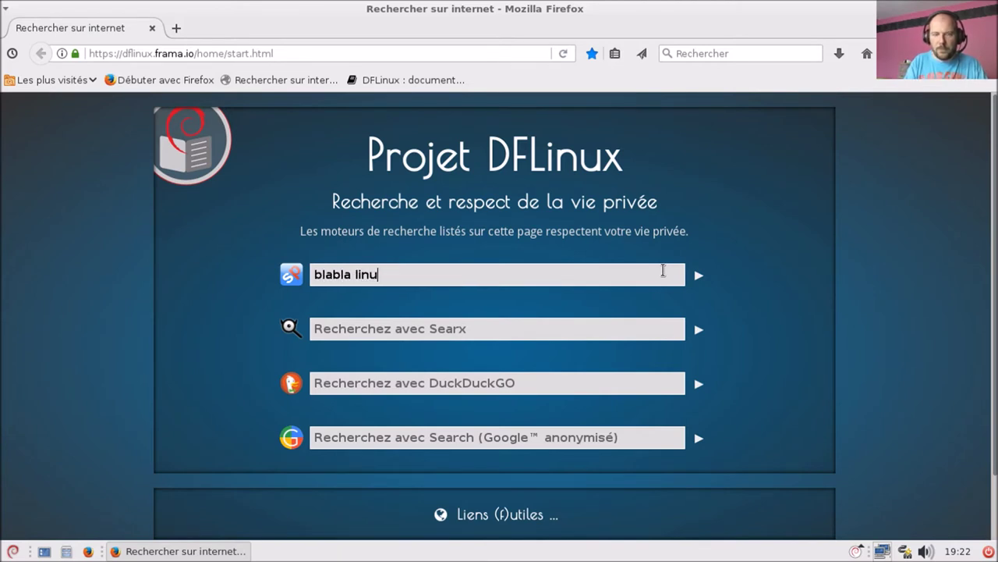
pyautogui.click(699, 275)
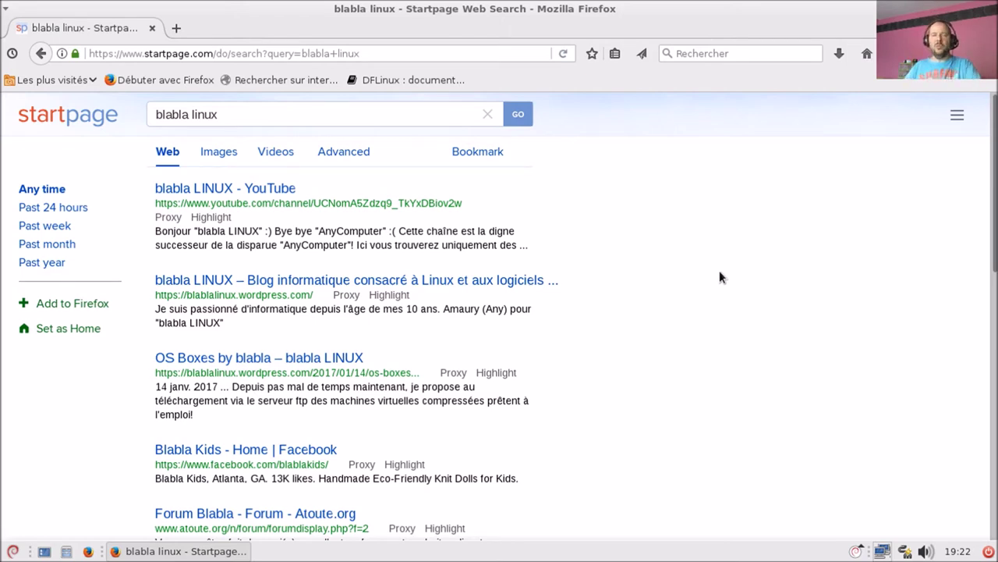
# Step: Check the Firefox version in its About dialog, then close the dialog and the browser
pyautogui.click(977, 53)
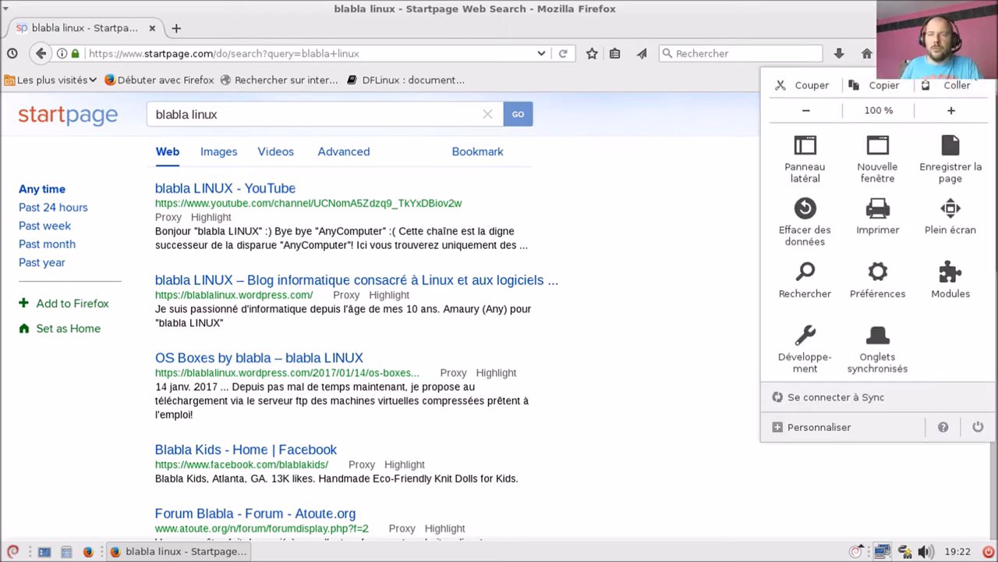
pyautogui.click(944, 426)
pyautogui.click(847, 228)
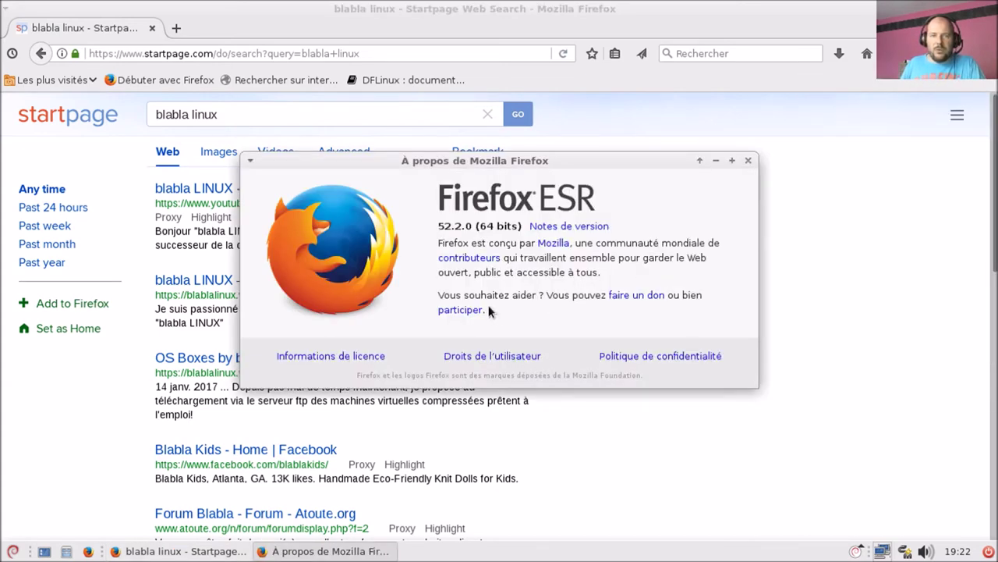
pyautogui.click(748, 161)
pyautogui.click(989, 9)
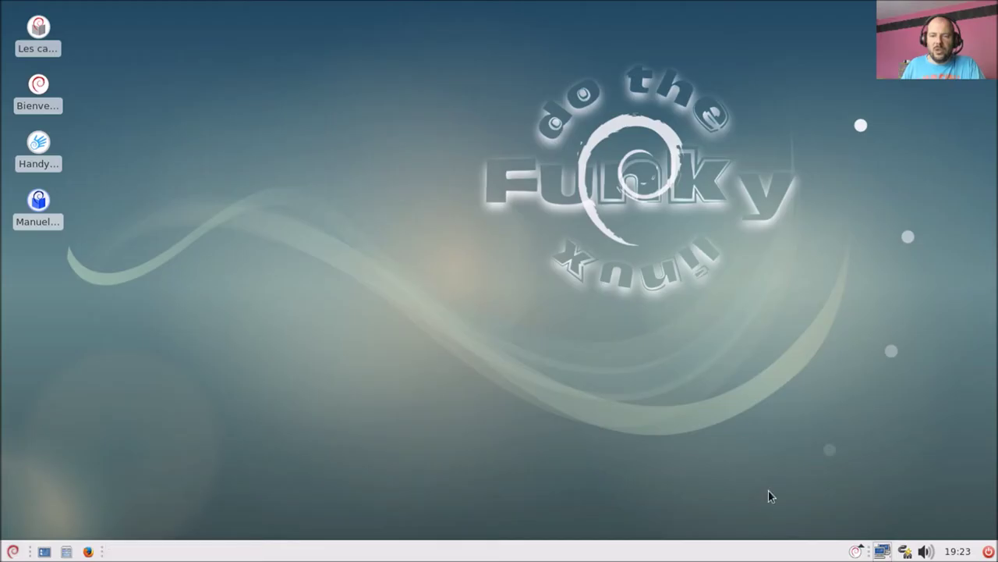
# Step: Open the "À propos de ma Debian" information window to view the DFLinux system details
pyautogui.click(859, 551)
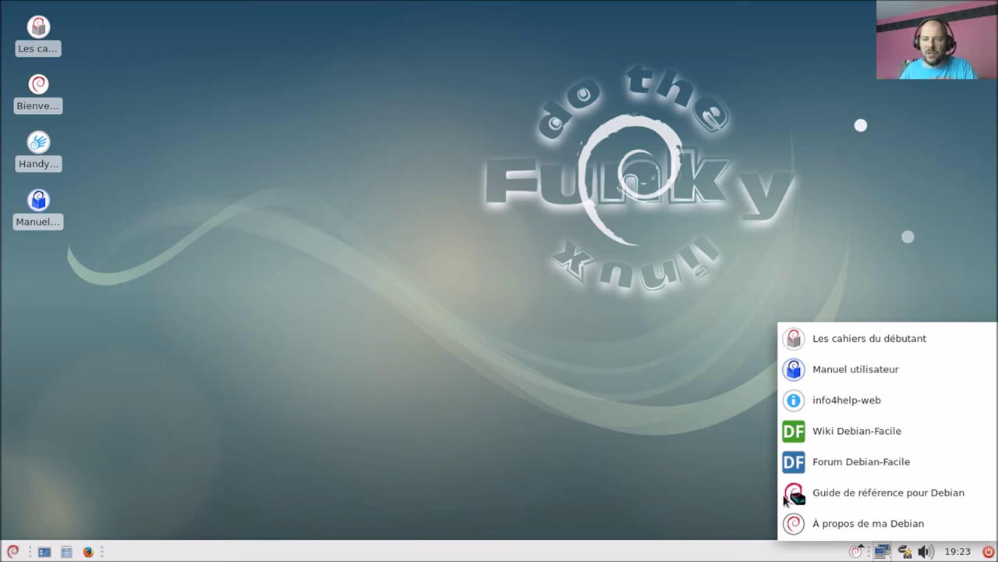
pyautogui.click(835, 520)
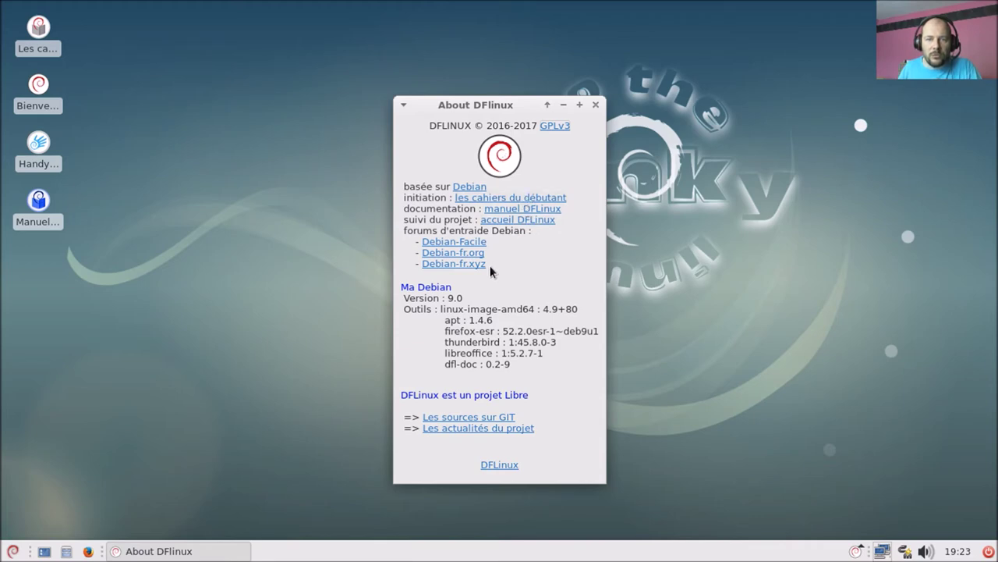
# Step: Open a terminal and run lsb_release -a to check the Debian release
pyautogui.click(13, 552)
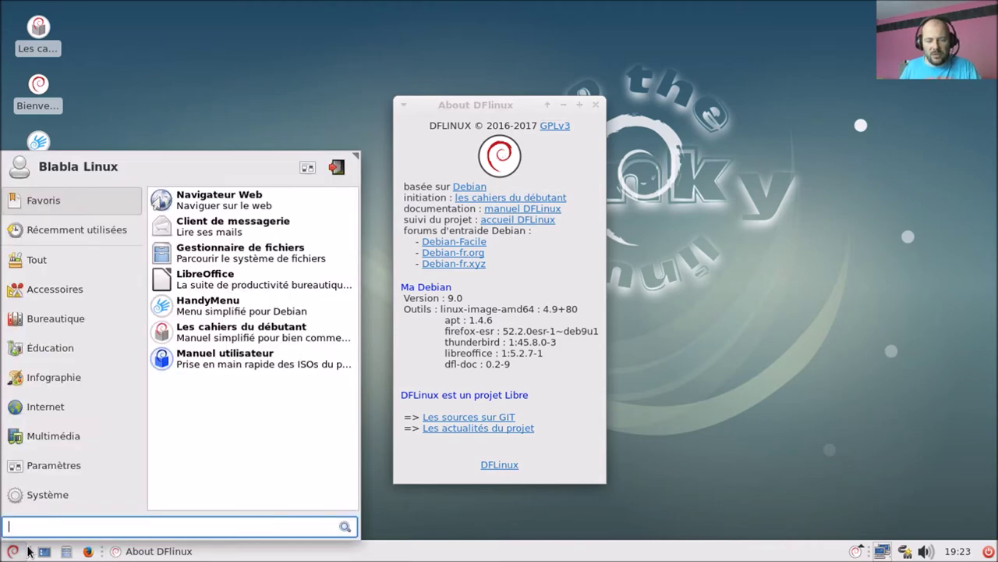
pyautogui.write('ter')
pyautogui.press('Return')
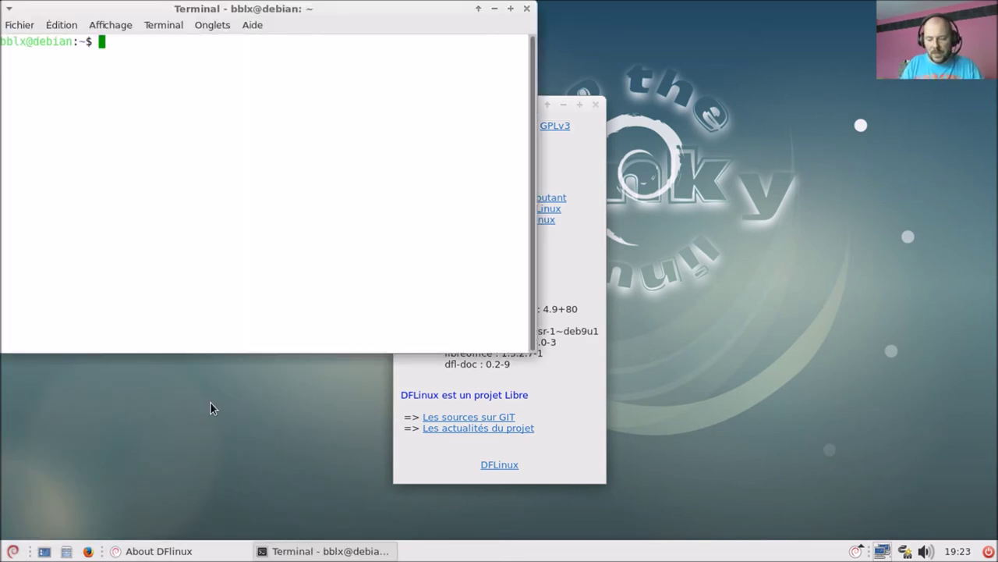
pyautogui.write('lsb')
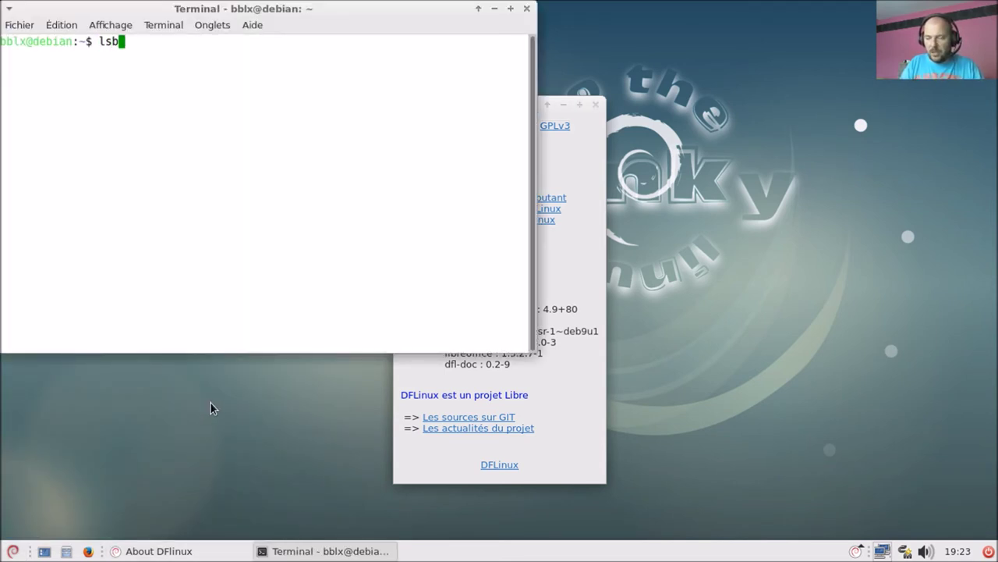
pyautogui.write('_rel')
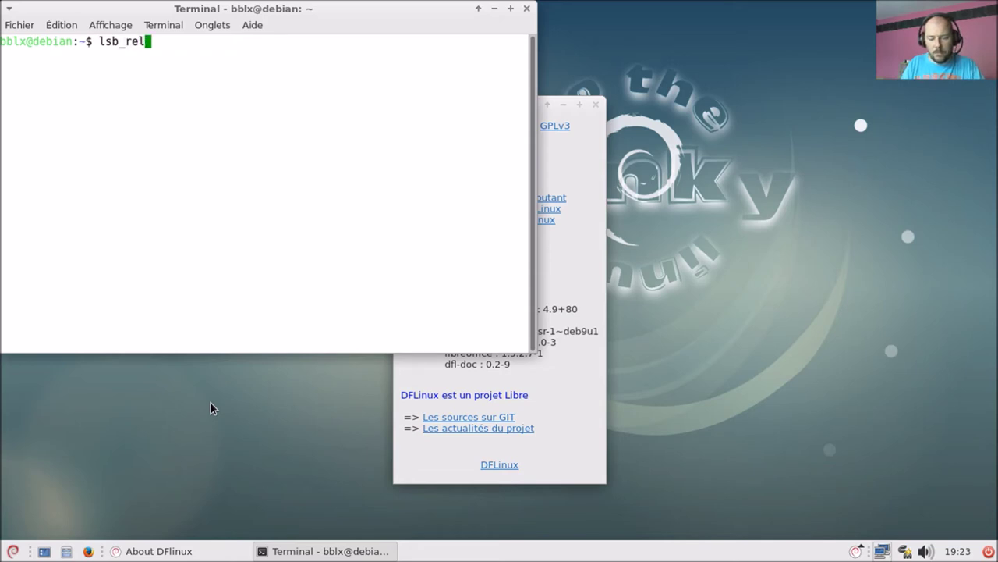
pyautogui.write('ease -a')
pyautogui.press('Return')
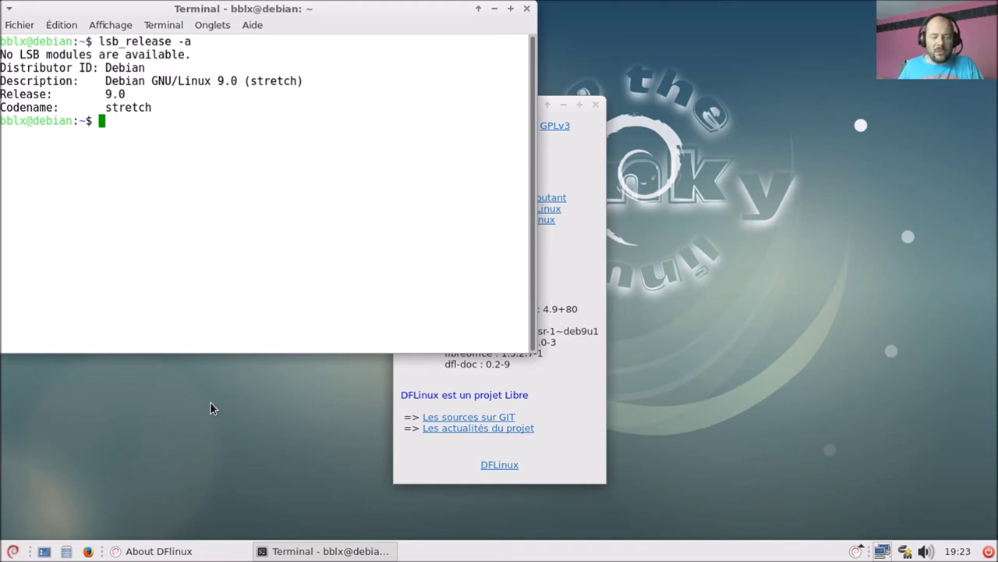
# Step: Check the kernel version with uname -a, exit the terminal and close the About DFLinux window
pyautogui.write('uname')
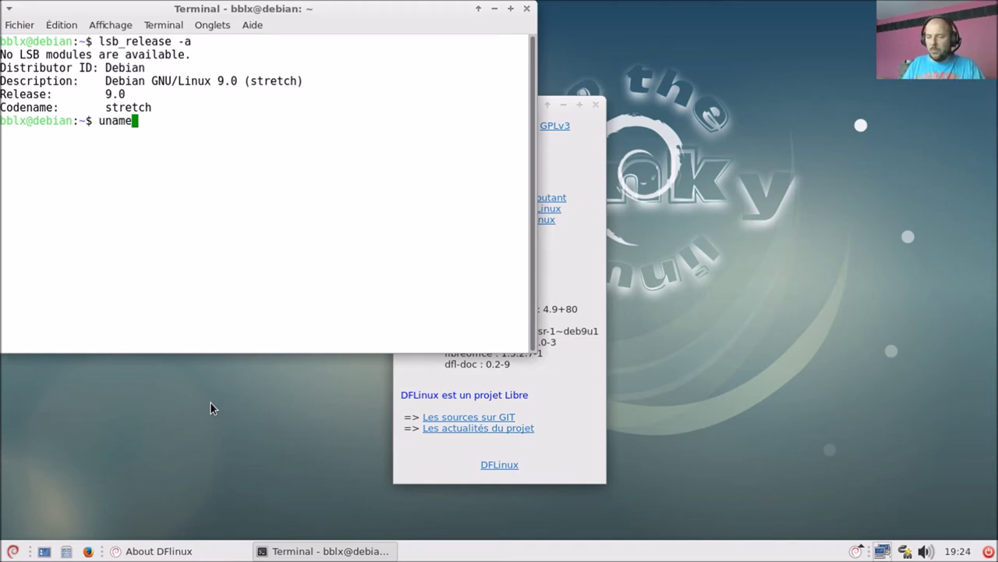
pyautogui.write(' -a')
pyautogui.press('Return')
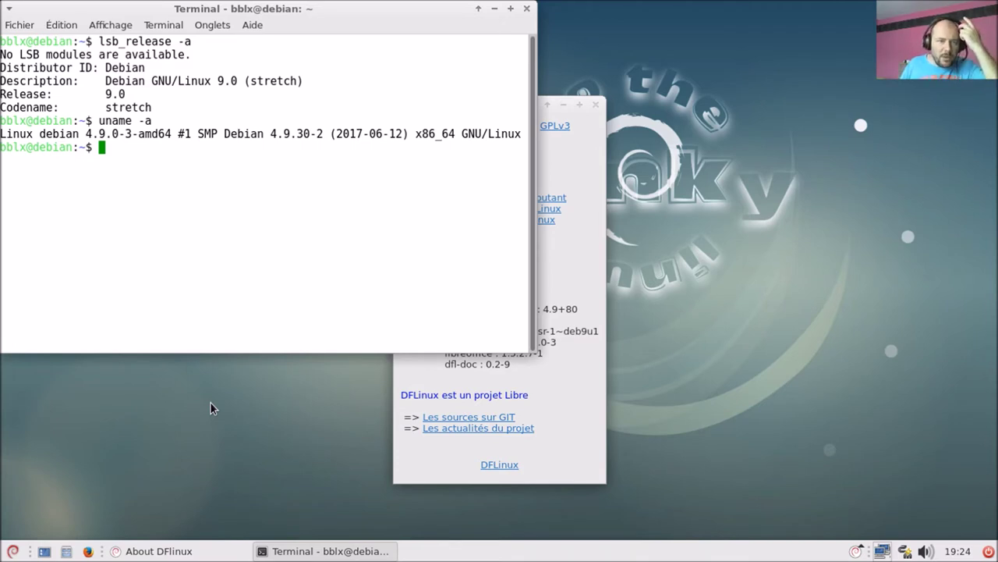
pyautogui.write('exit')
pyautogui.press('Return')
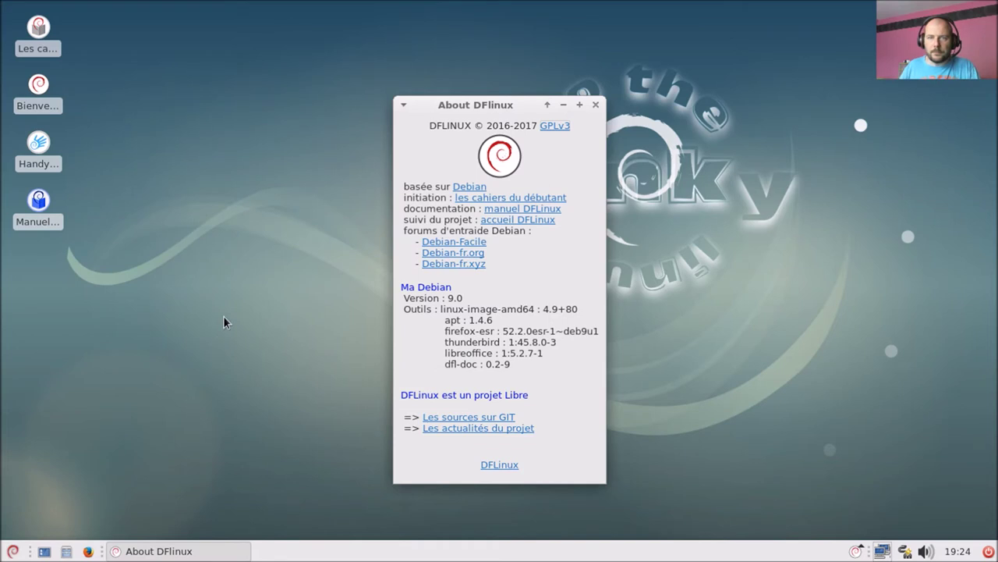
pyautogui.click(595, 104)
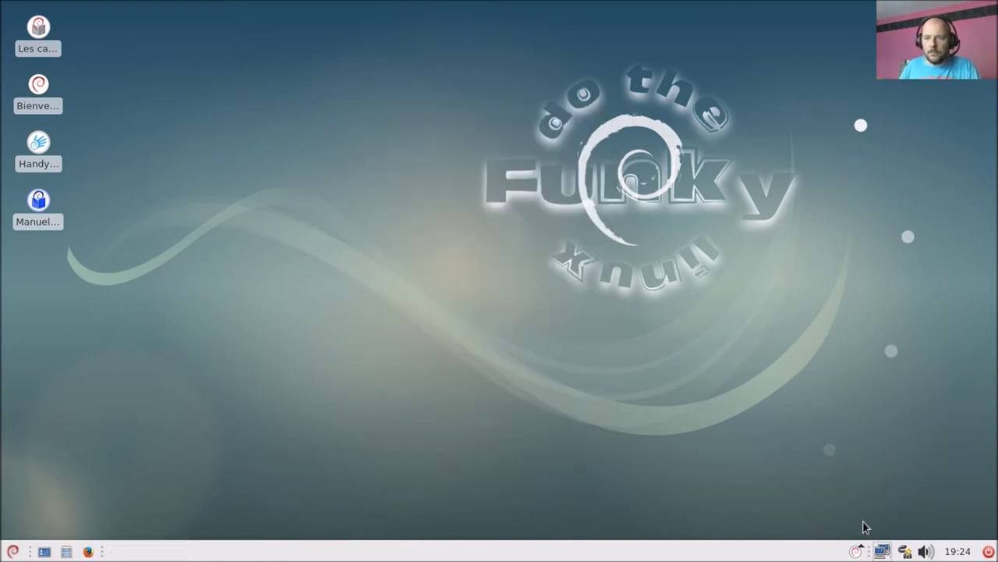
# Step: Inspect the network, power manager, volume and clock indicators one after another, closing each one
pyautogui.click(889, 555)
pyautogui.click(691, 492)
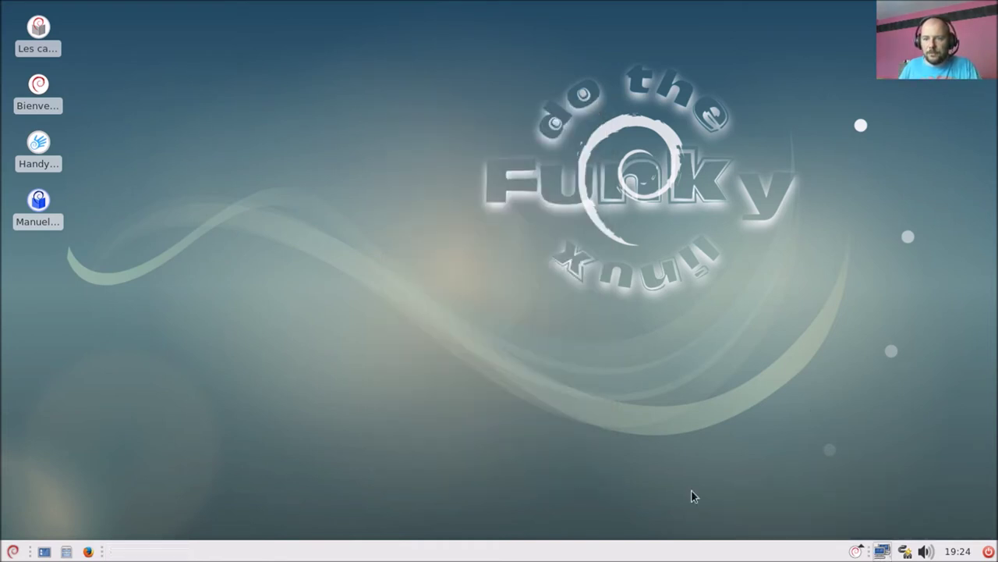
pyautogui.click(904, 552)
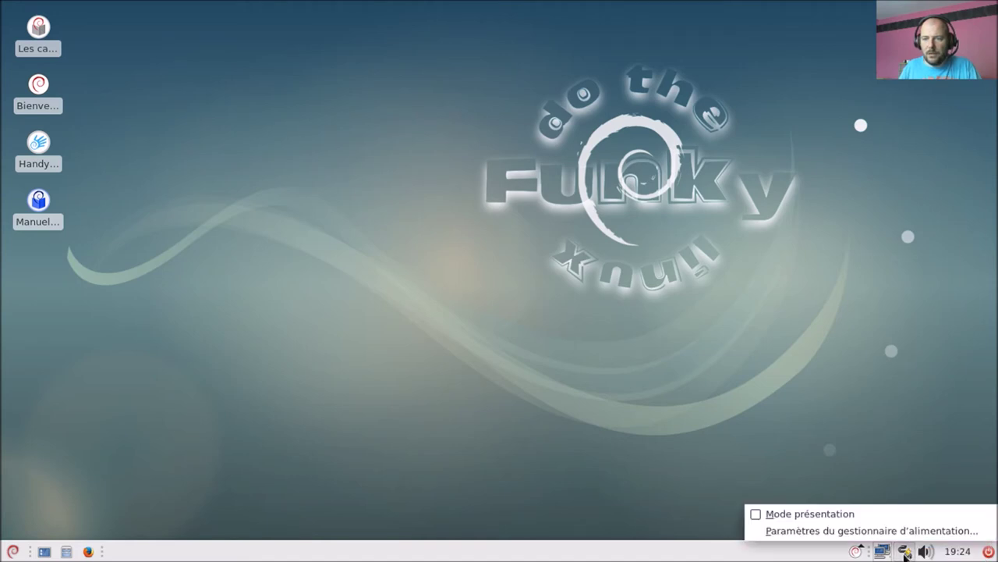
pyautogui.click(794, 388)
pyautogui.click(925, 551)
pyautogui.click(739, 403)
pyautogui.click(958, 550)
pyautogui.click(957, 550)
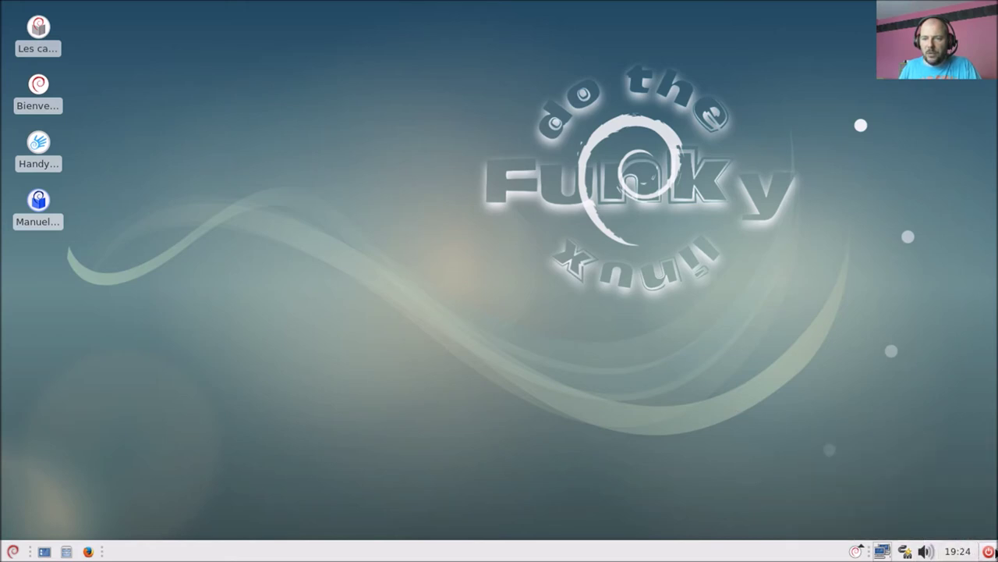
# Step: View the session logout options, including the option to save the session, and cancel without logging out
pyautogui.click(988, 551)
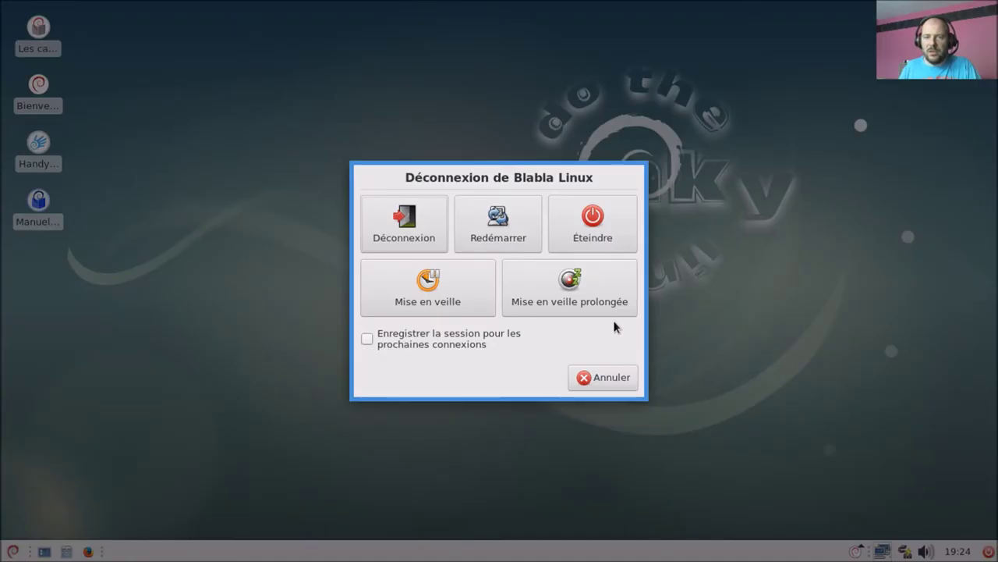
pyautogui.click(617, 379)
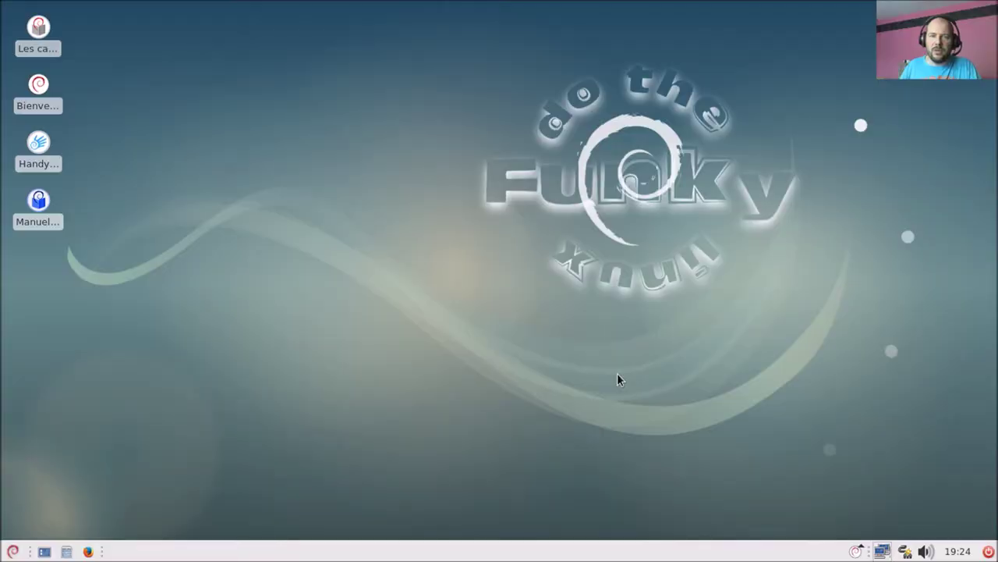
pyautogui.click(989, 551)
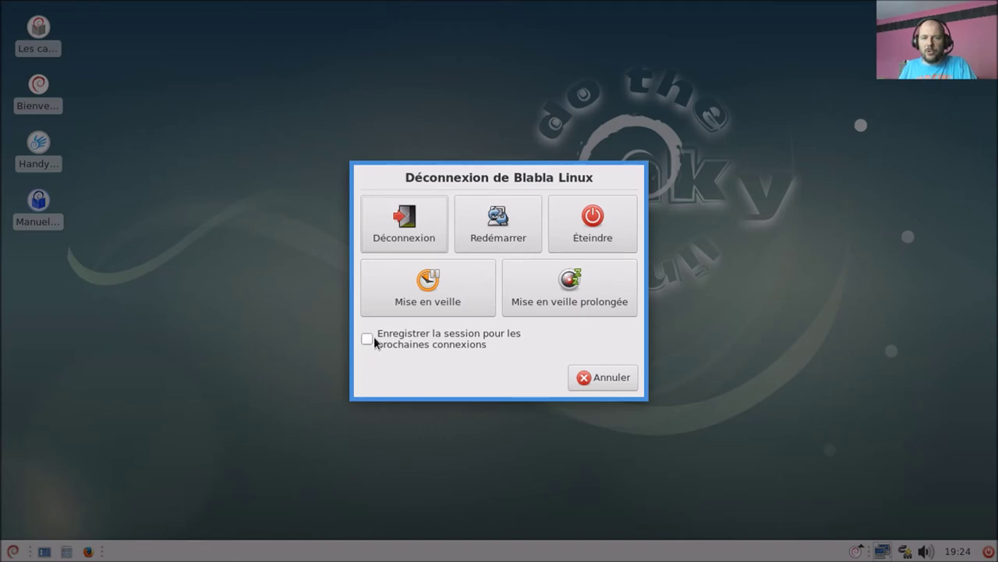
pyautogui.click(609, 377)
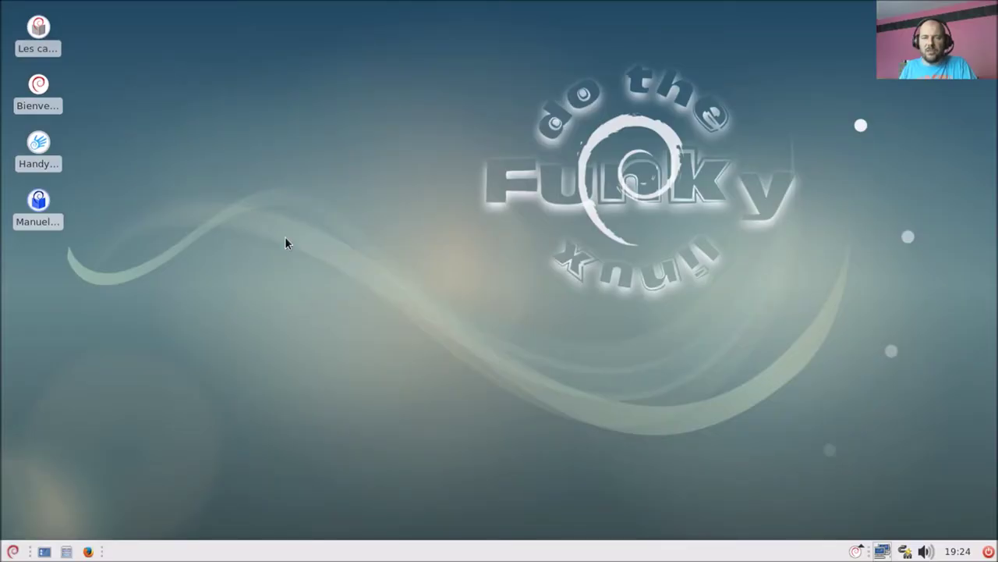
# Step: Examine the desktop's context menu and the categories in its Applications submenu, then dismiss it
pyautogui.moveTo(241, 147); pyautogui.dragTo(691, 373)
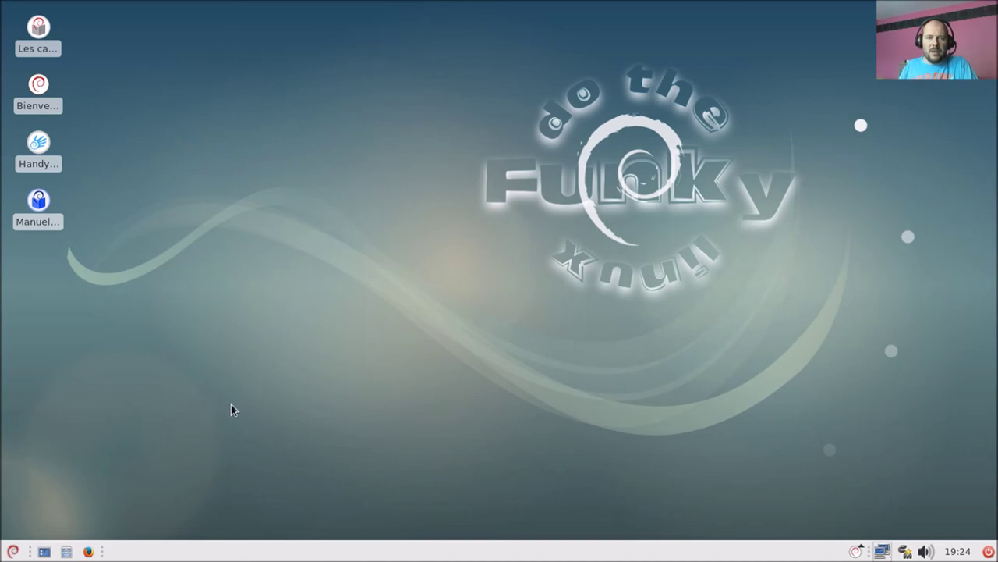
pyautogui.click(12, 551)
pyautogui.click(13, 551)
pyautogui.rightClick(310, 140)
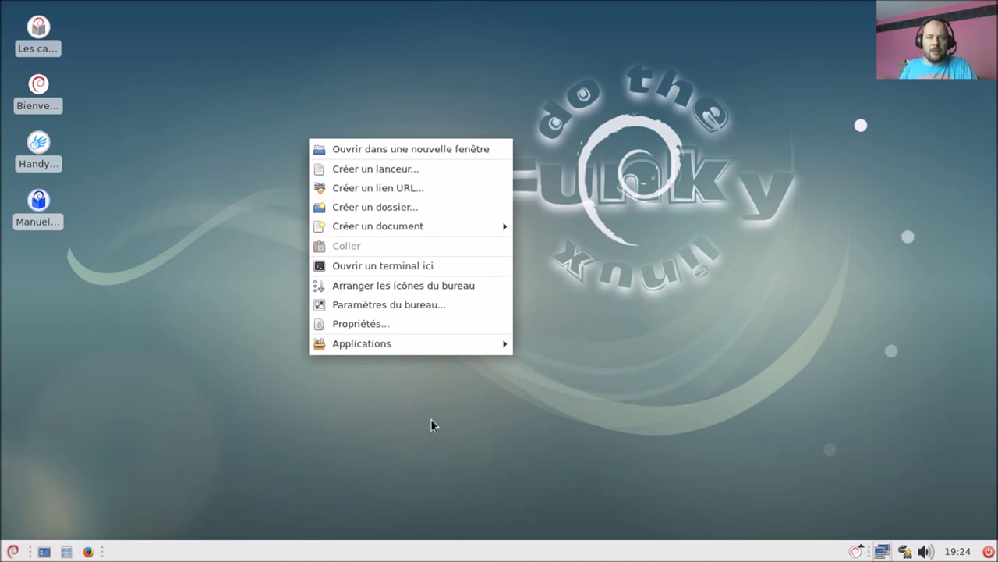
pyautogui.moveTo(419, 343)
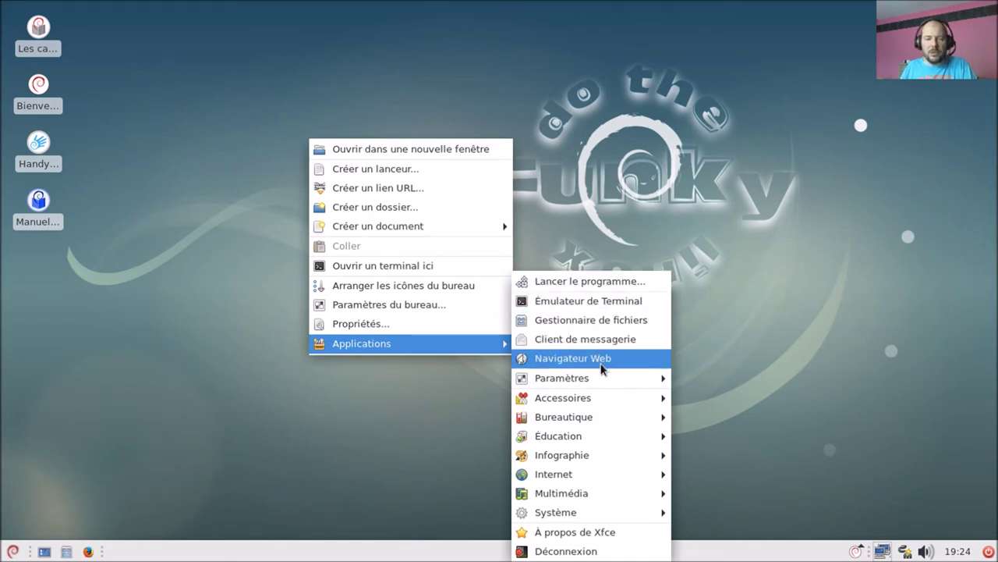
pyautogui.moveTo(602, 383)
pyautogui.moveTo(590, 424)
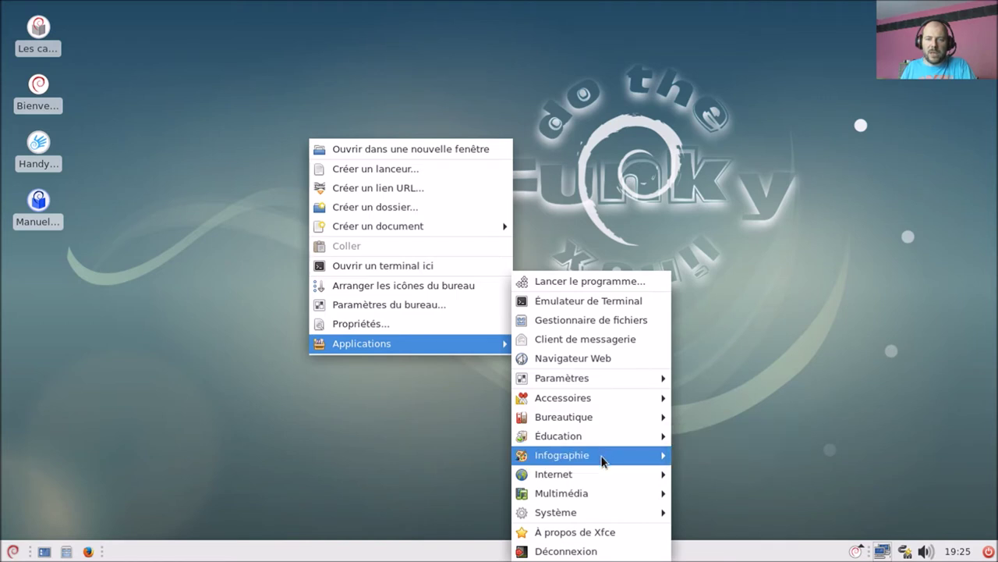
pyautogui.moveTo(597, 475)
pyautogui.click(413, 461)
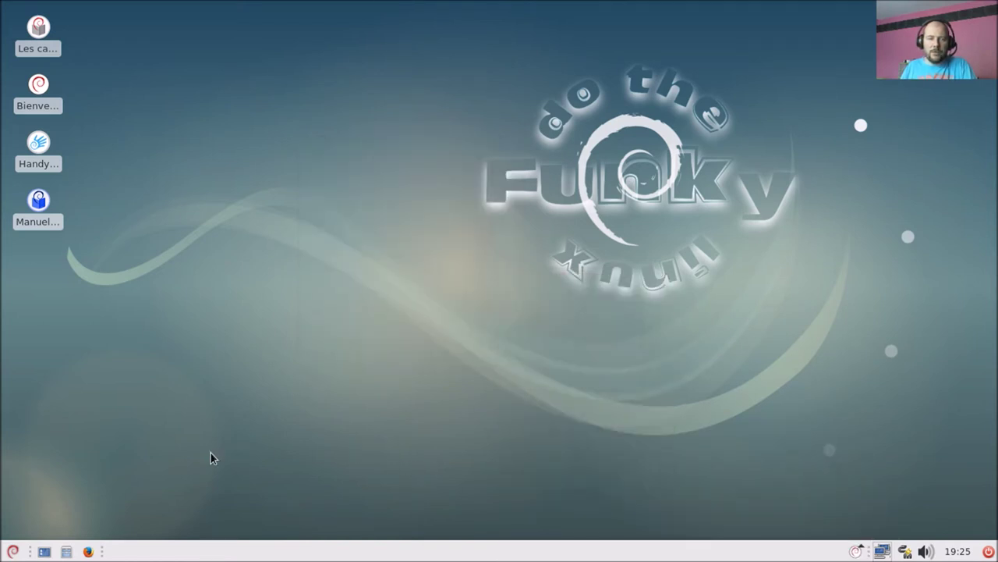
# Step: Show the Accessoires category of the main application menu and enlarge the menu to show full descriptions
pyautogui.click(13, 551)
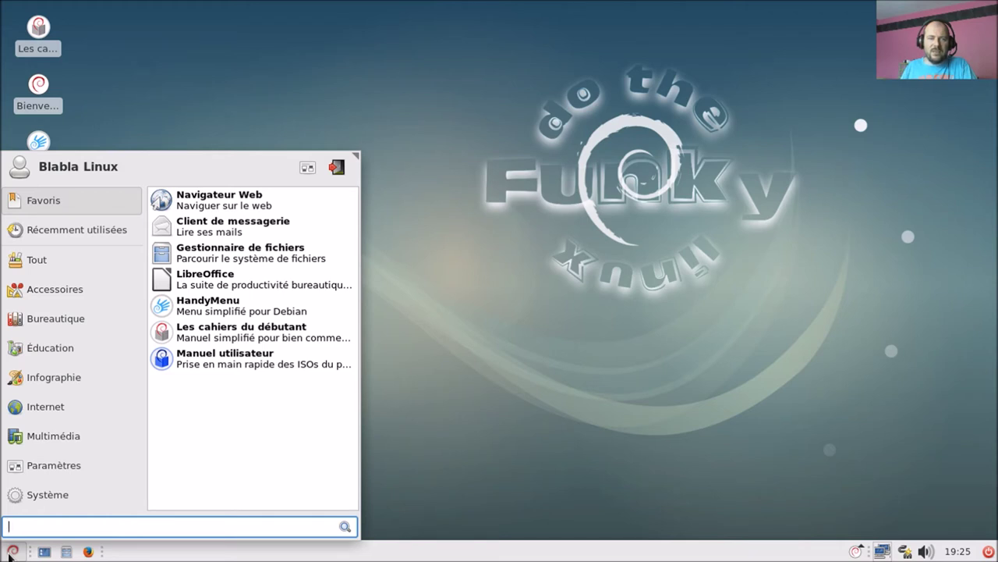
pyautogui.click(112, 297)
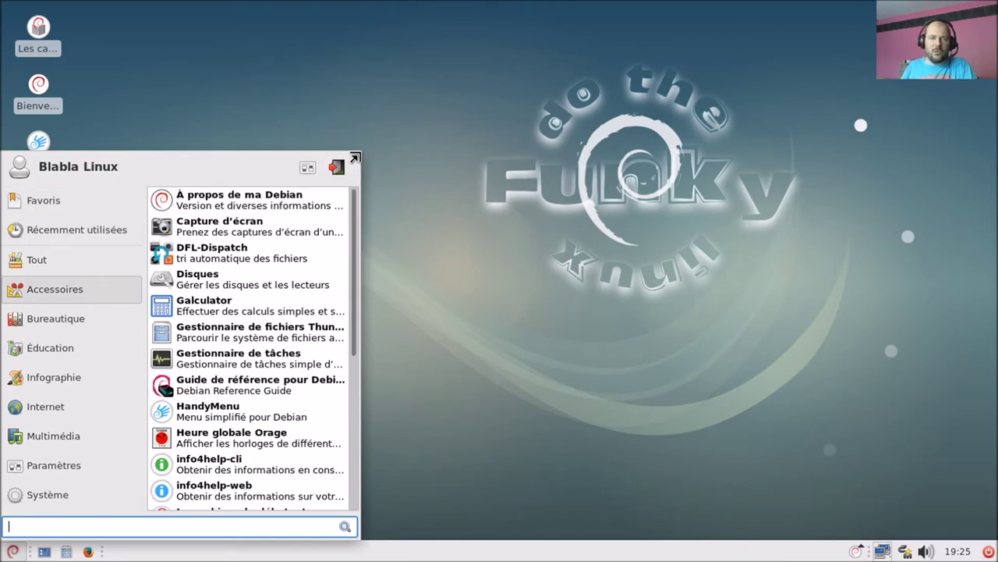
pyautogui.moveTo(356, 153); pyautogui.dragTo(560, 16)
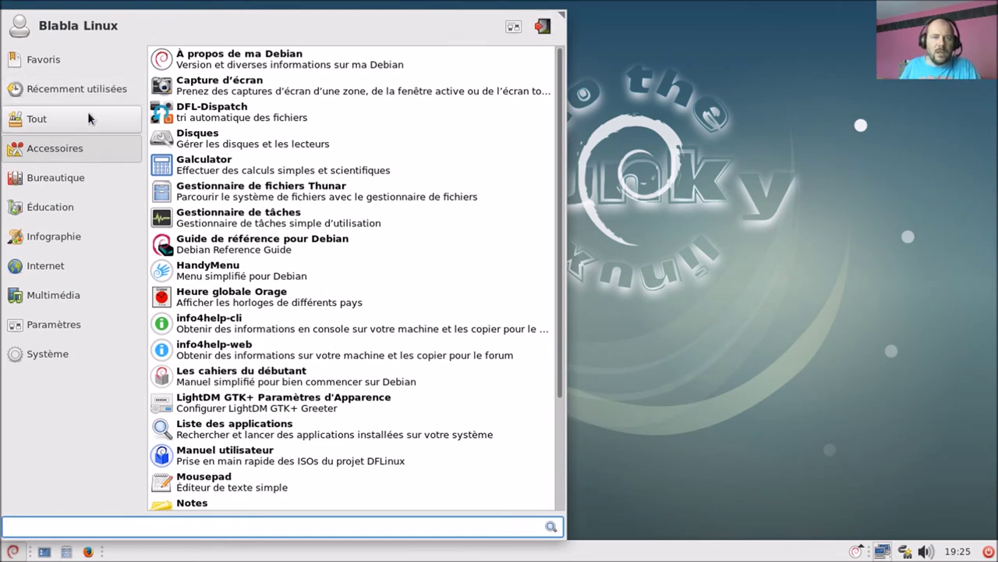
# Step: Launch the Capture d'écran and DFL-Dispatch tools from the Accessoires category
pyautogui.click(303, 84)
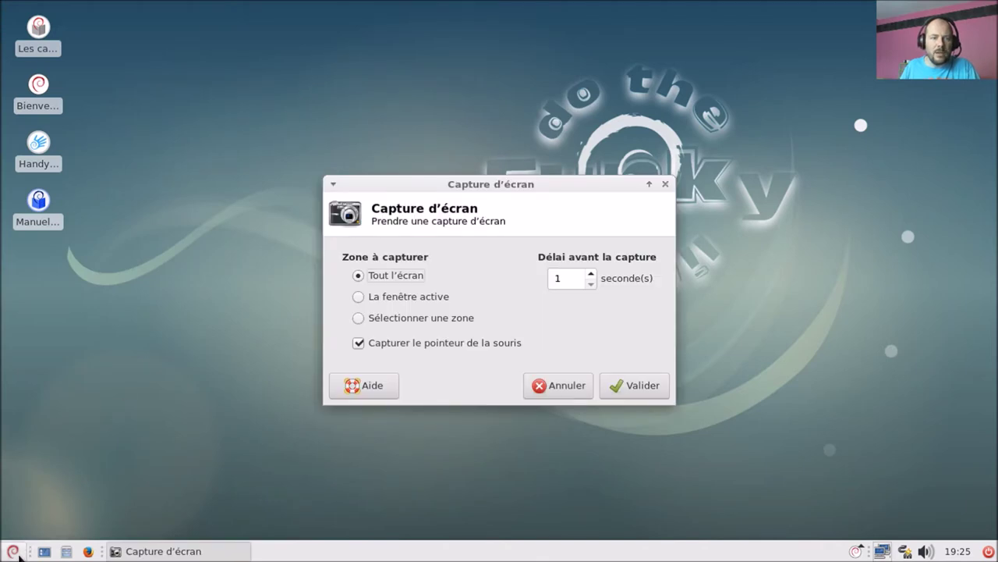
pyautogui.click(17, 553)
pyautogui.click(126, 144)
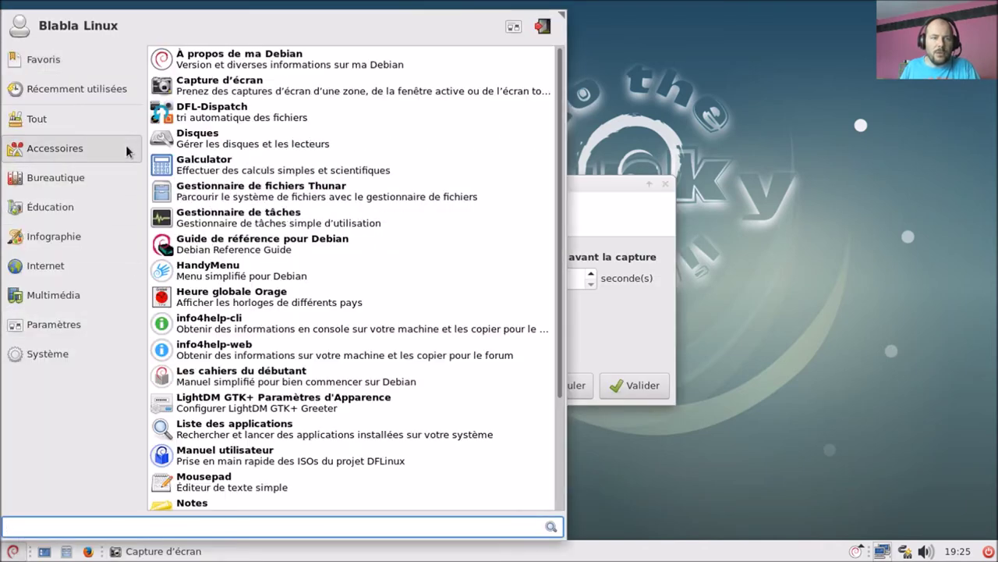
pyautogui.click(275, 117)
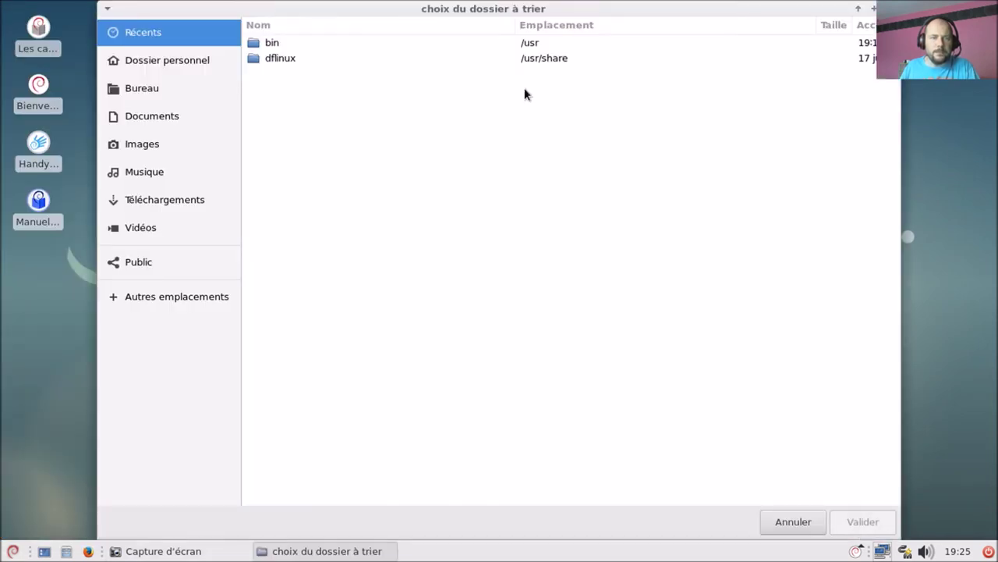
# Step: Open Disques from the Accessoires category, view the actions available for the hard disk, and close it
pyautogui.click(13, 551)
pyautogui.click(108, 162)
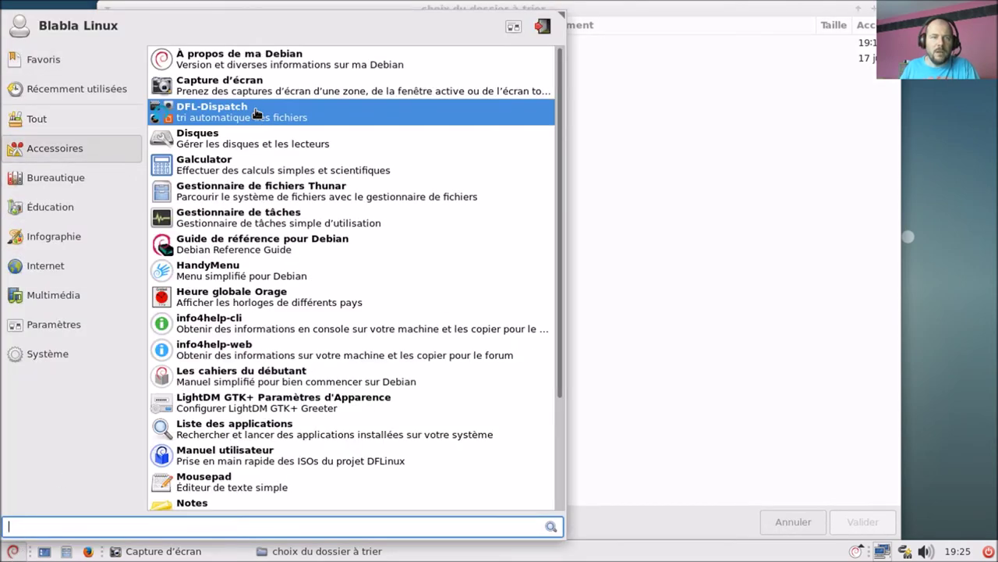
pyautogui.click(253, 137)
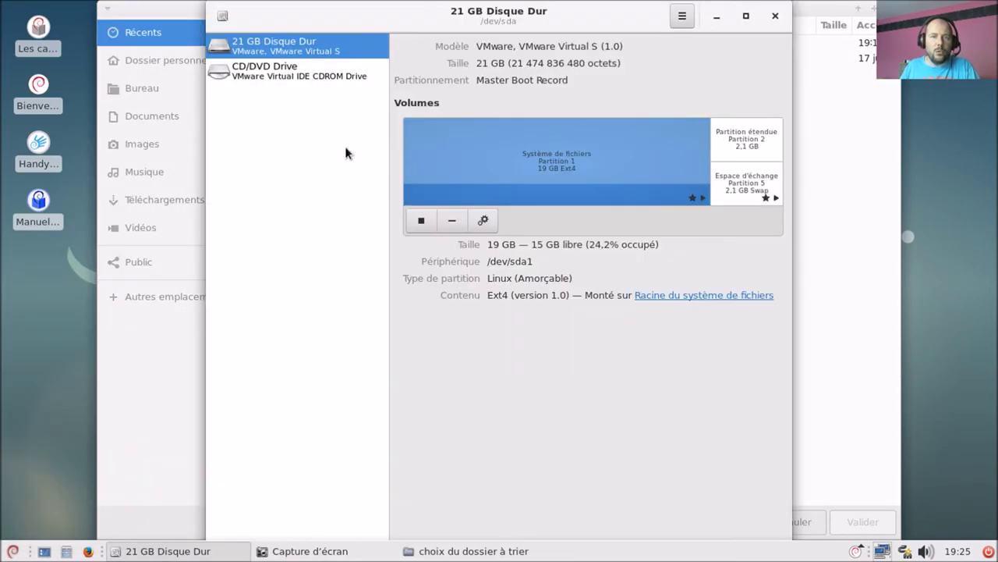
pyautogui.click(683, 16)
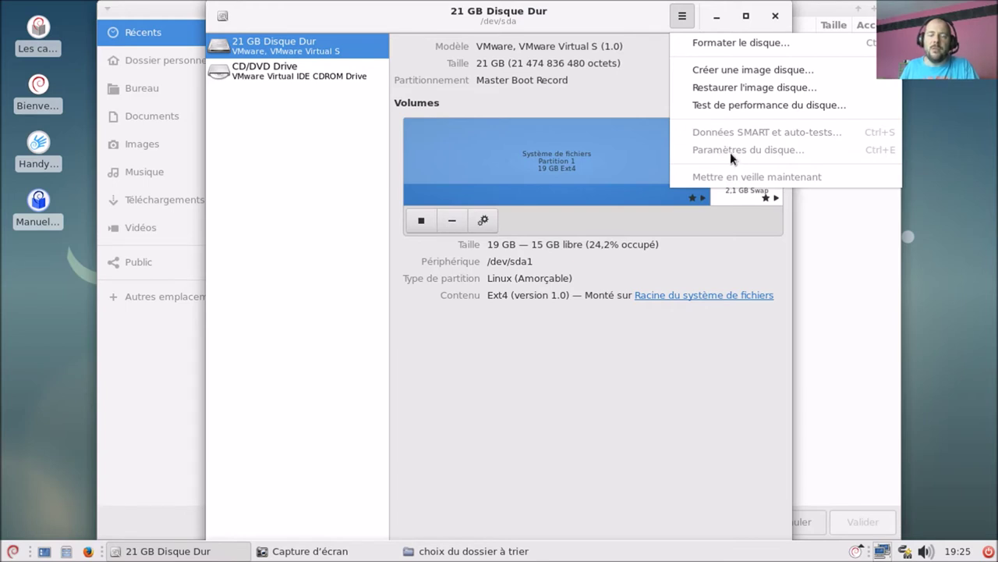
pyautogui.click(777, 17)
pyautogui.click(777, 17)
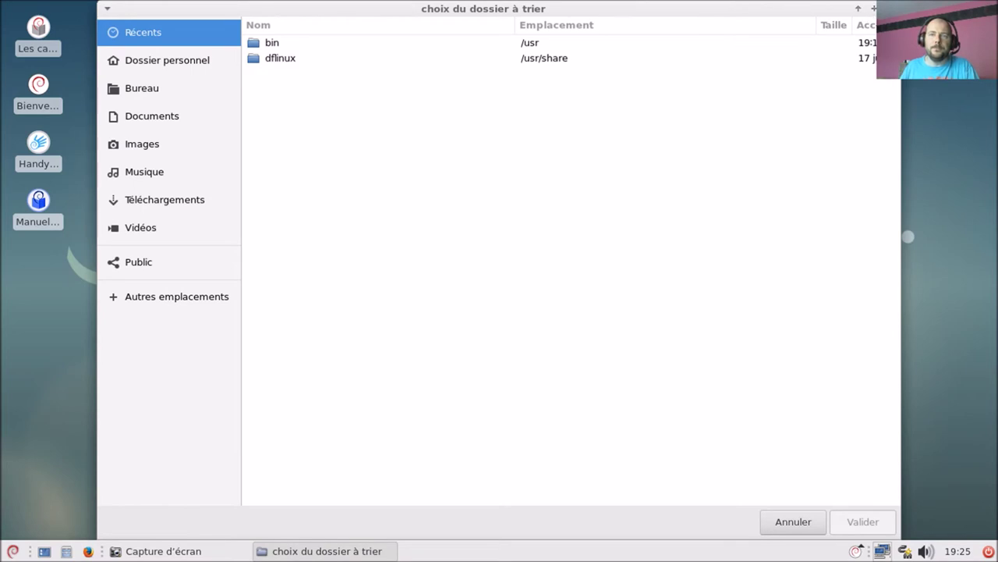
# Step: Cancel DFL-Dispatch's folder selection, dismiss its notice and cancel the Capture d'écran dialog
pyautogui.press('Escape')
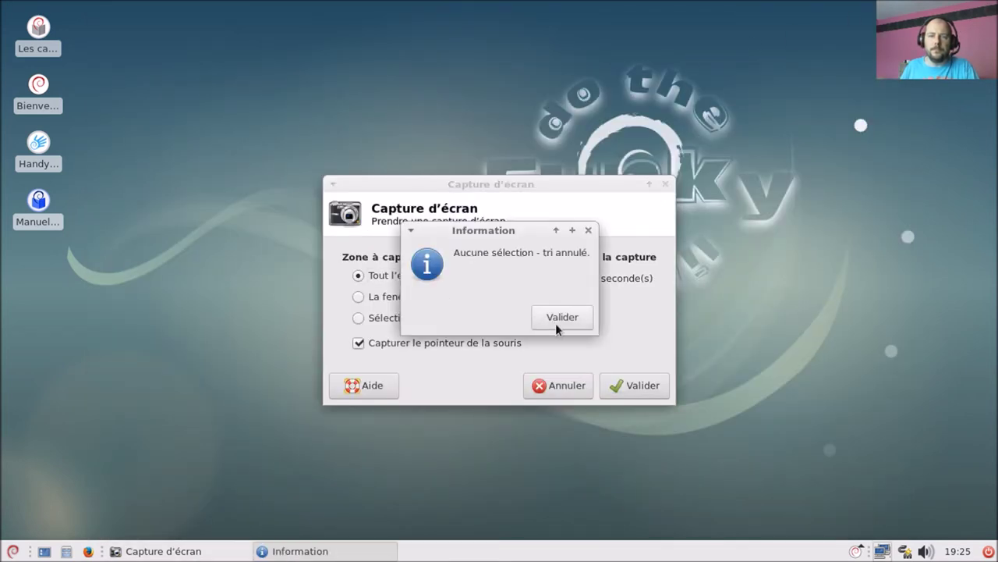
pyautogui.click(555, 320)
pyautogui.click(570, 392)
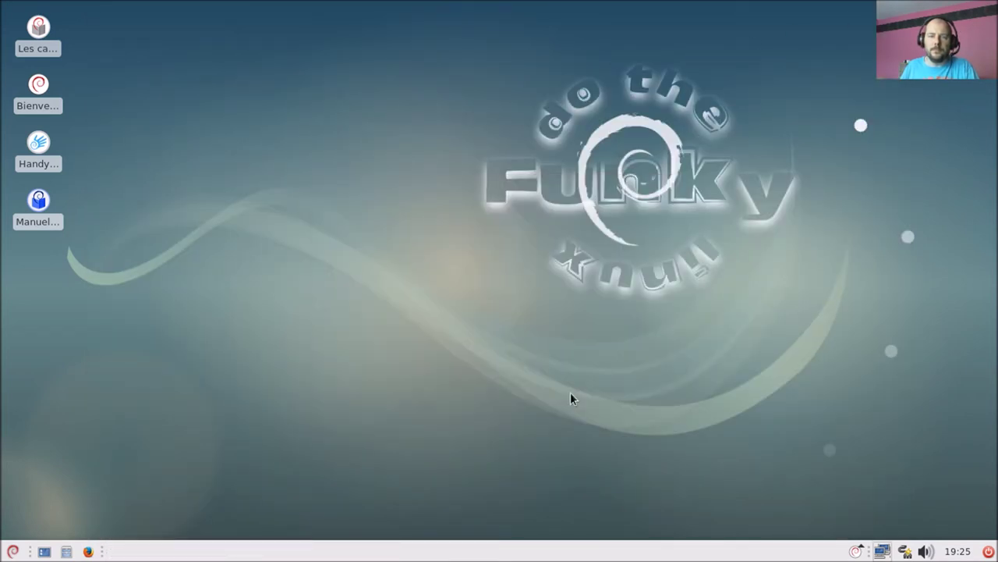
# Step: Launch Galculator from the Accessoires category
pyautogui.click(13, 551)
pyautogui.click(81, 149)
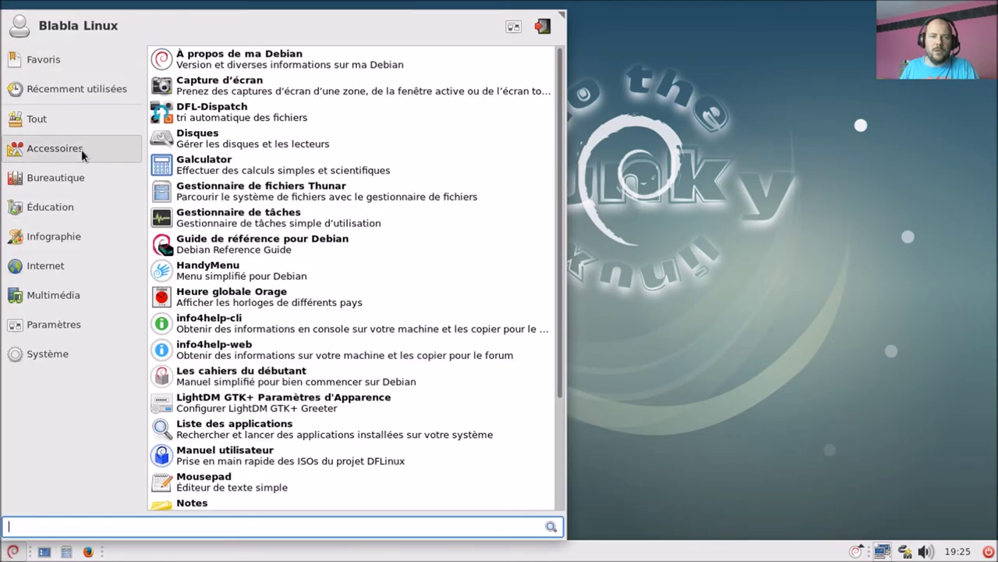
pyautogui.click(257, 165)
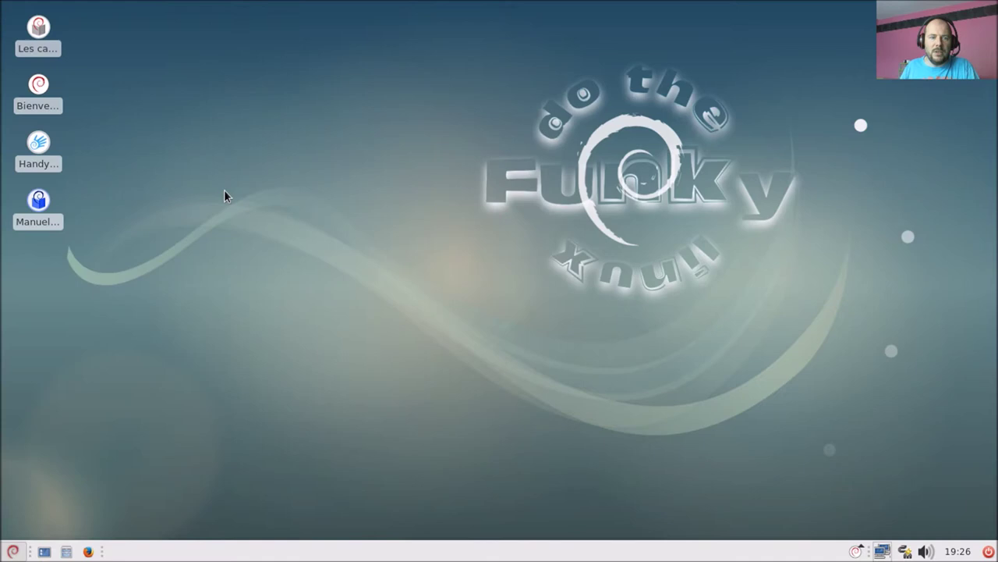
# Step: Launch HandyMenu from the Accessoires category and close the Galculator window
pyautogui.click(12, 551)
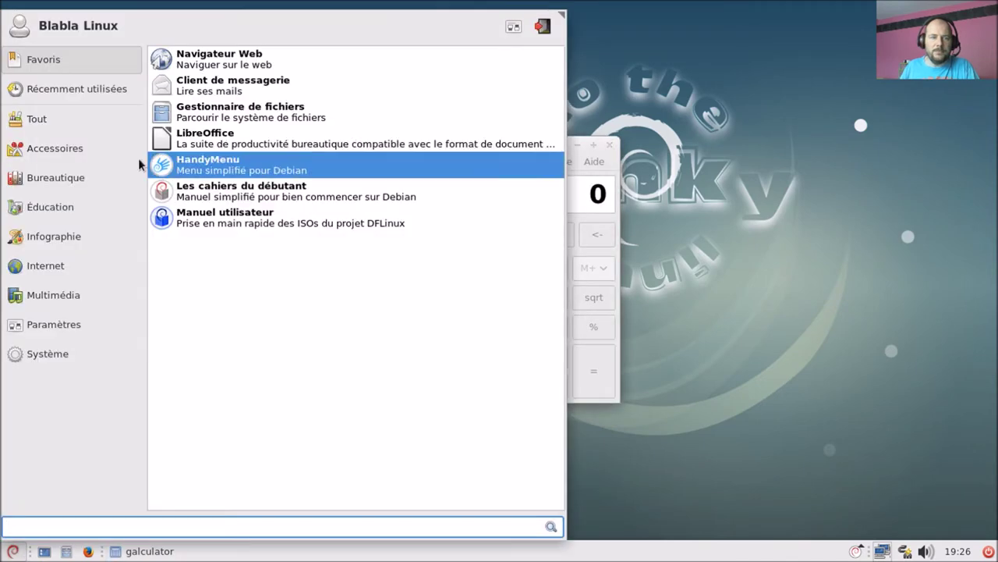
pyautogui.moveTo(96, 155)
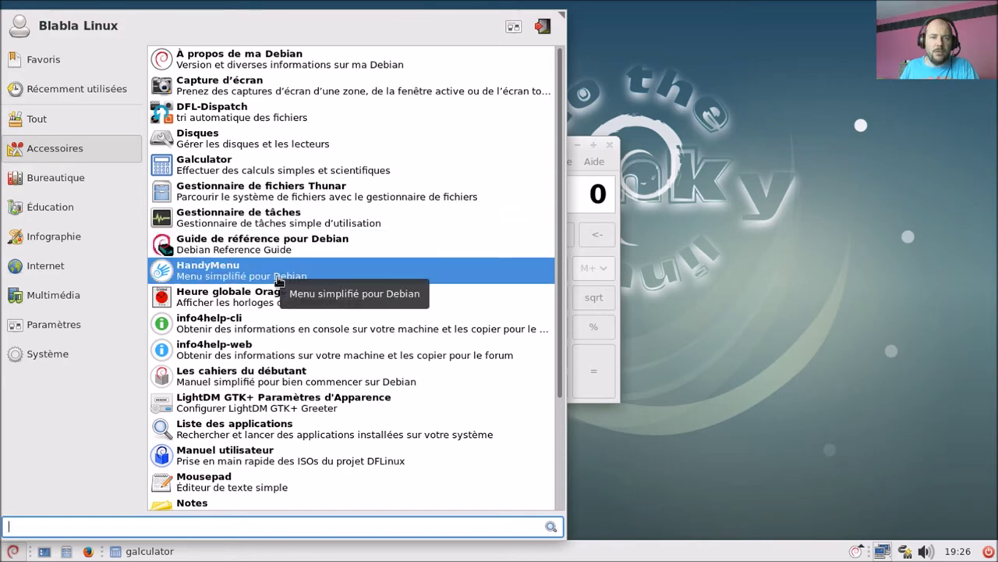
pyautogui.click(278, 280)
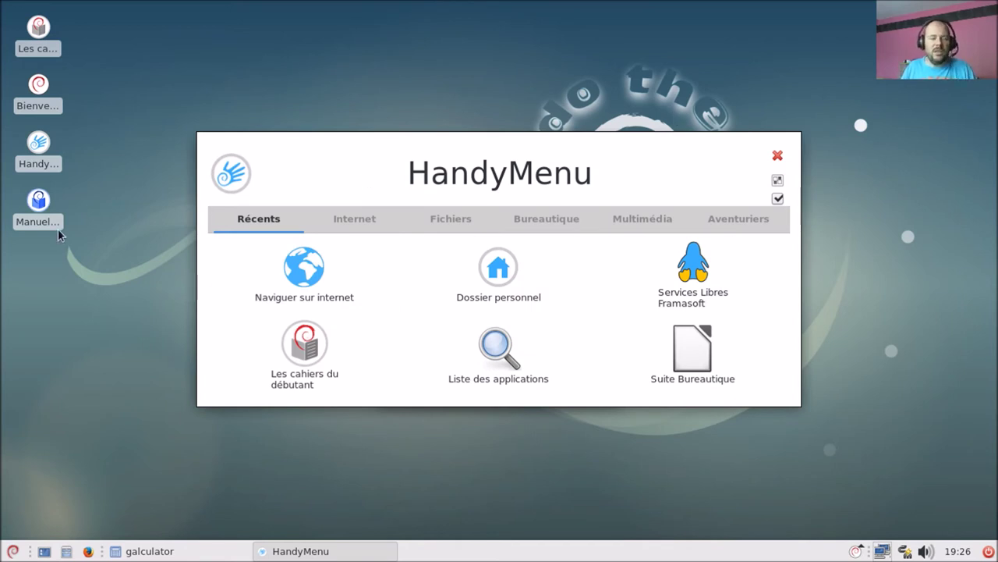
pyautogui.moveTo(59, 234)
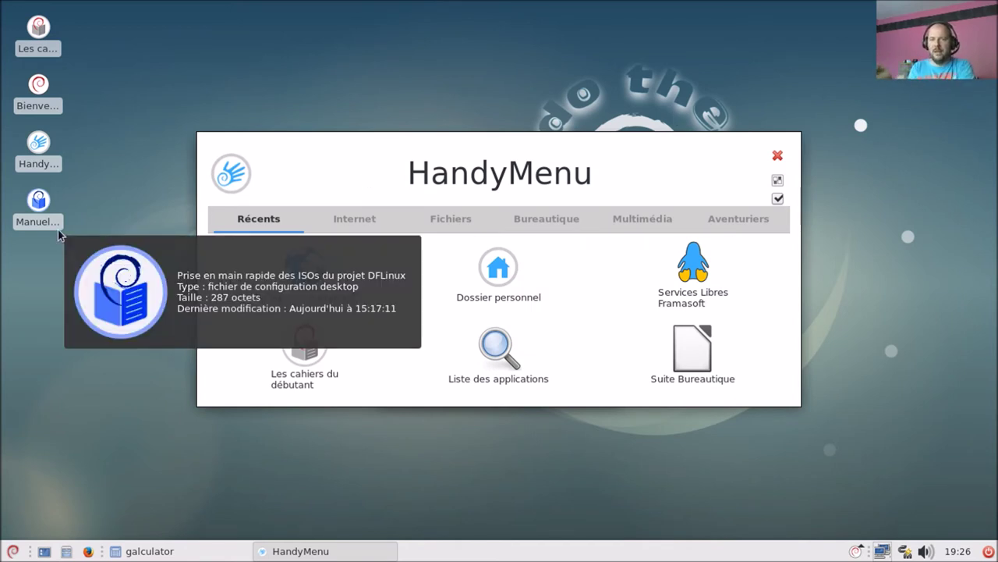
pyautogui.click(160, 552)
pyautogui.click(609, 145)
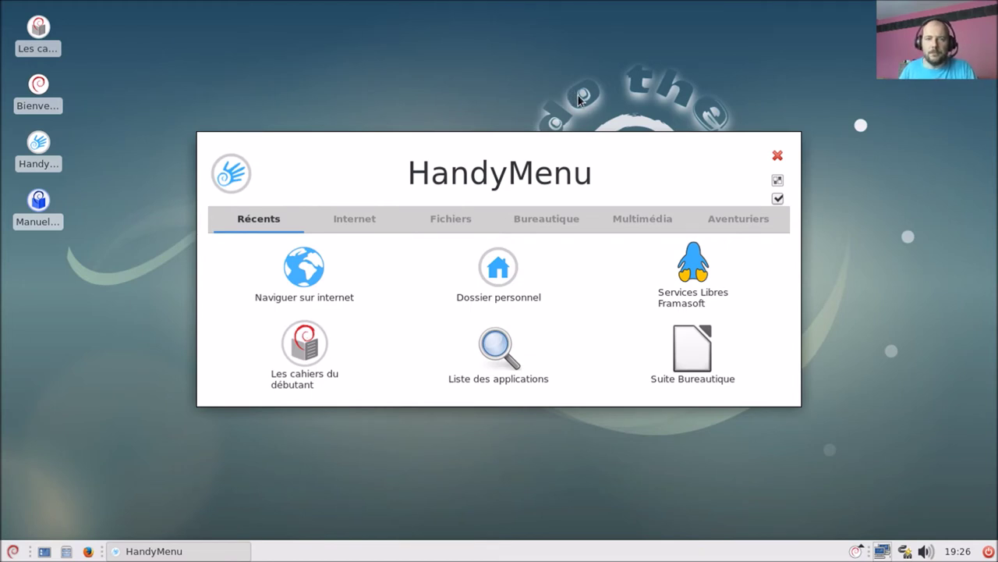
# Step: Review the list of new elements that can be added to the desktop panel and close it without adding any
pyautogui.rightClick(493, 555)
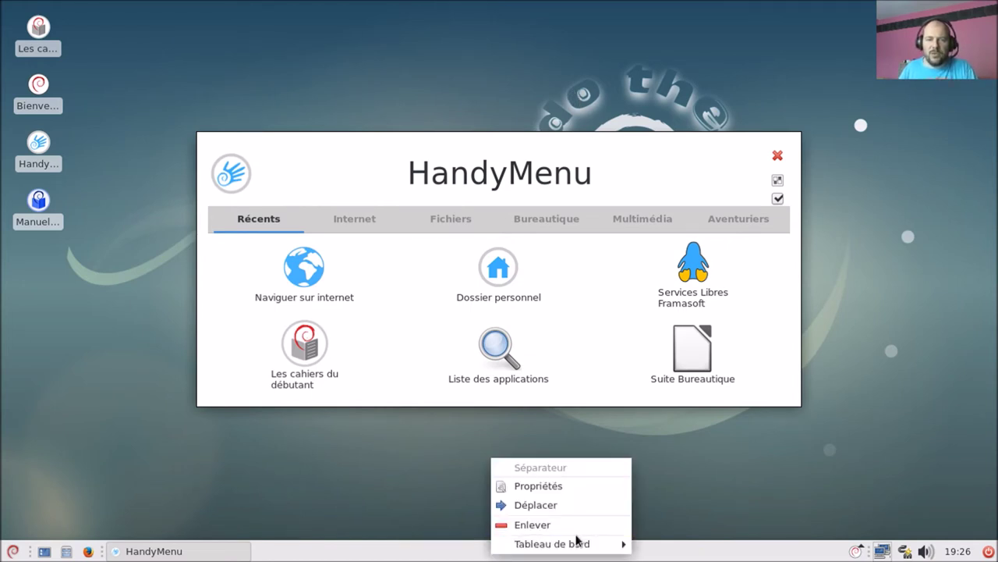
pyautogui.moveTo(581, 545)
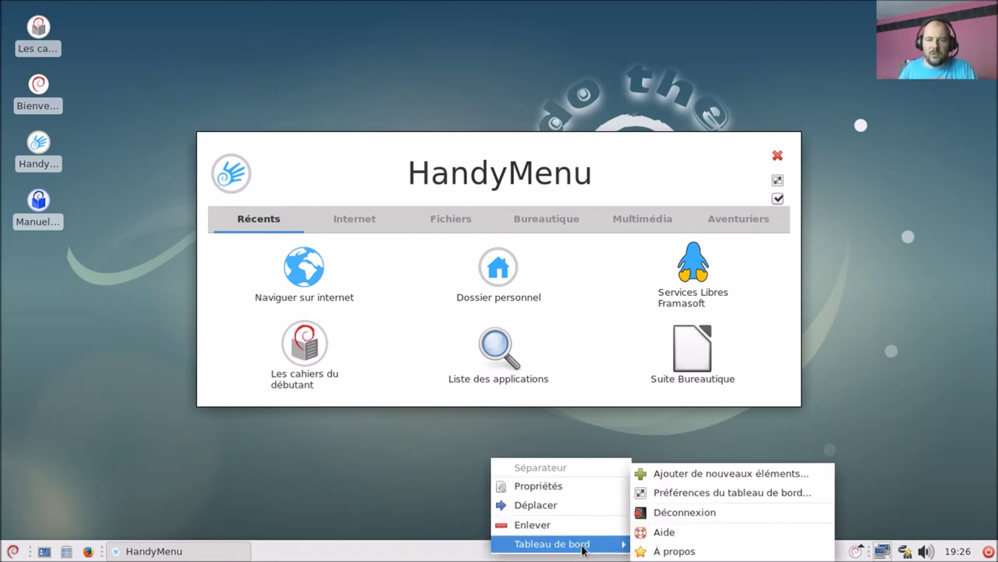
pyautogui.click(713, 480)
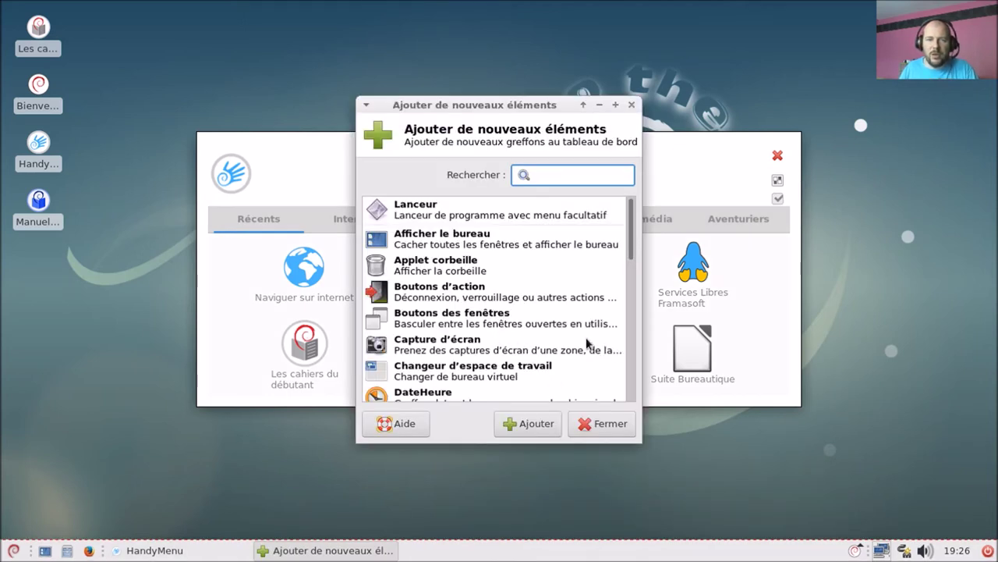
pyautogui.scroll(-5, 523, 304)
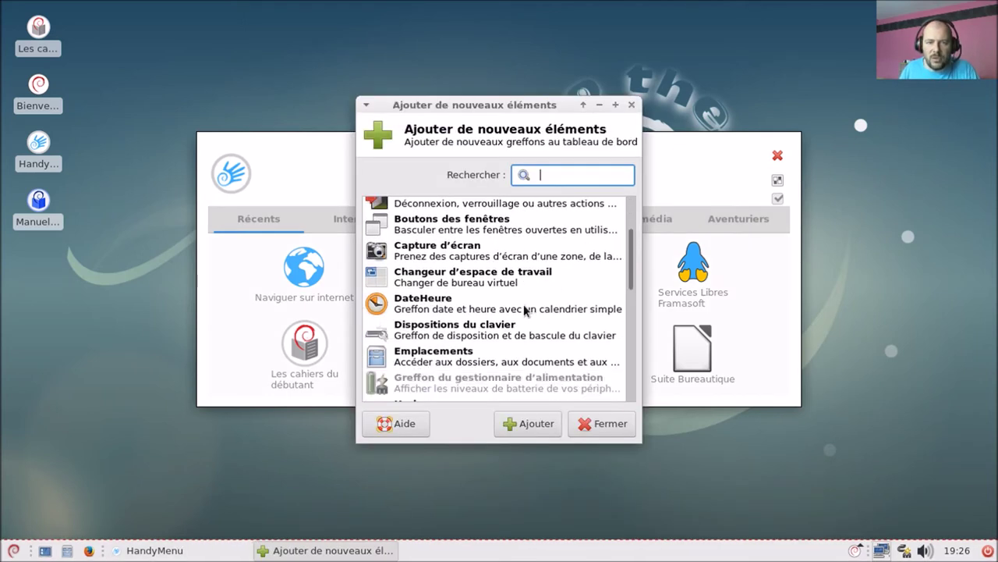
pyautogui.scroll(-5, 524, 304)
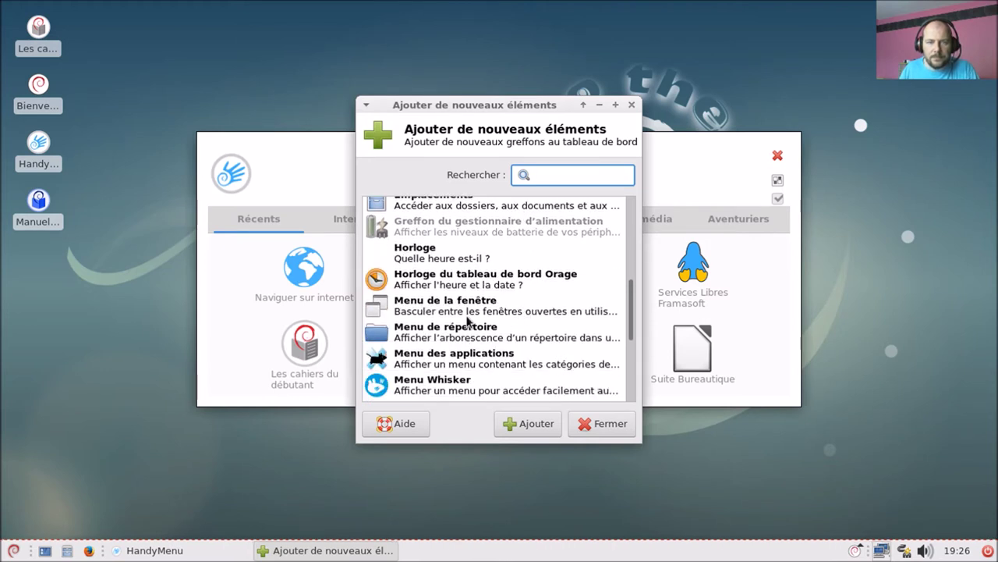
pyautogui.scroll(-2, 468, 319)
pyautogui.scroll(-5, 468, 320)
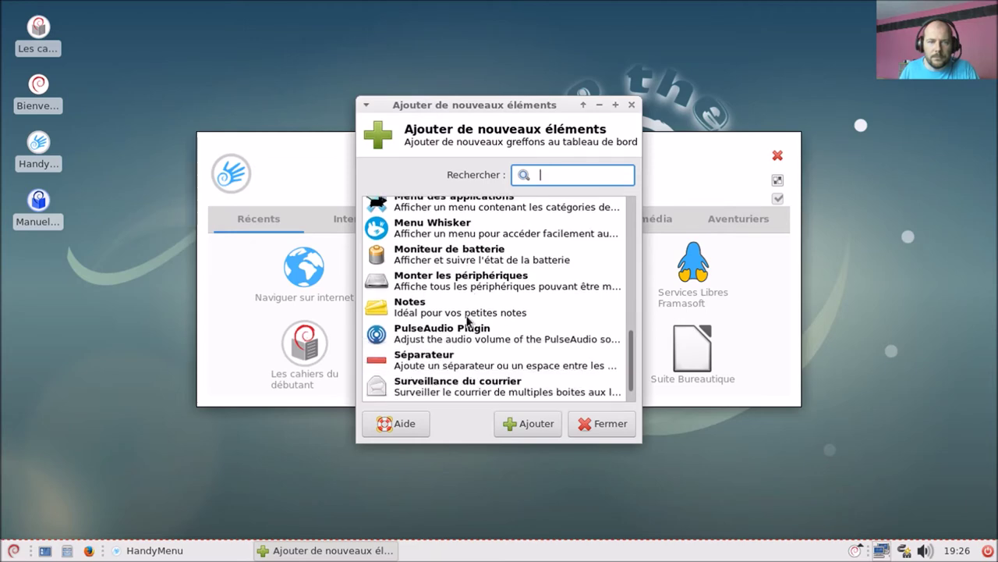
pyautogui.scroll(15, 468, 320)
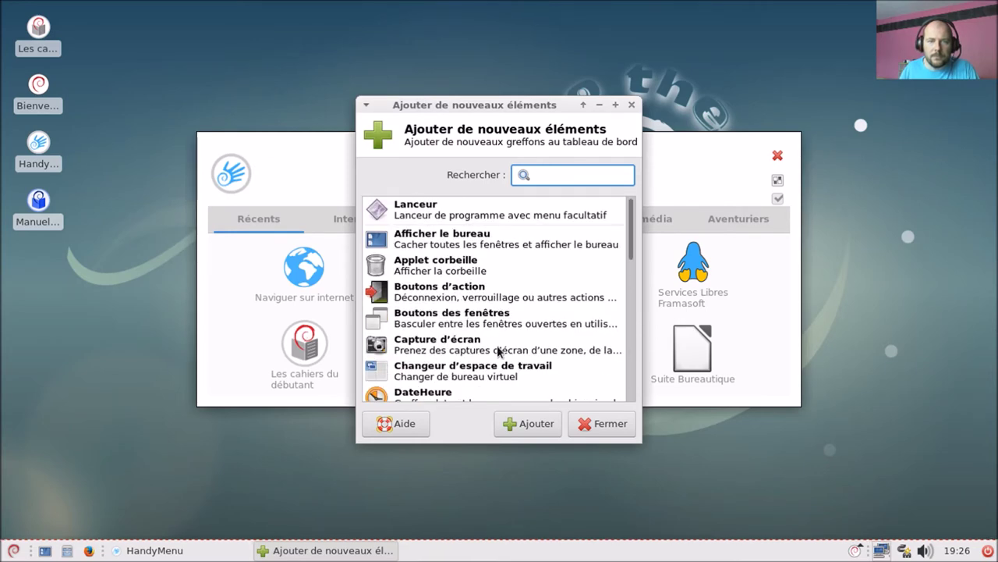
pyautogui.click(585, 426)
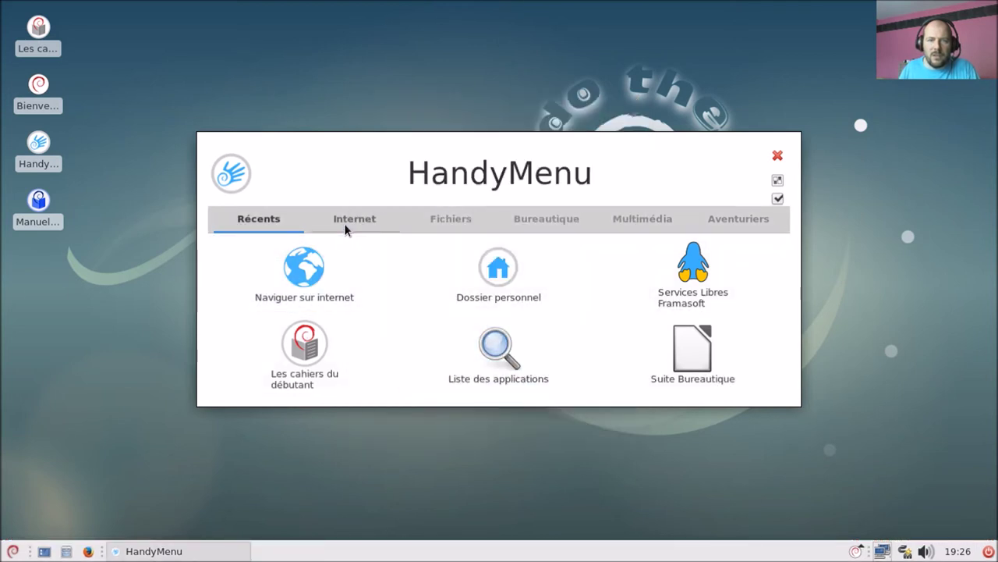
# Step: Browse HandyMenu's Récents, Internet, Fichiers, Bureautique, Multimédia and Aventuriers sections
pyautogui.click(344, 224)
pyautogui.click(253, 231)
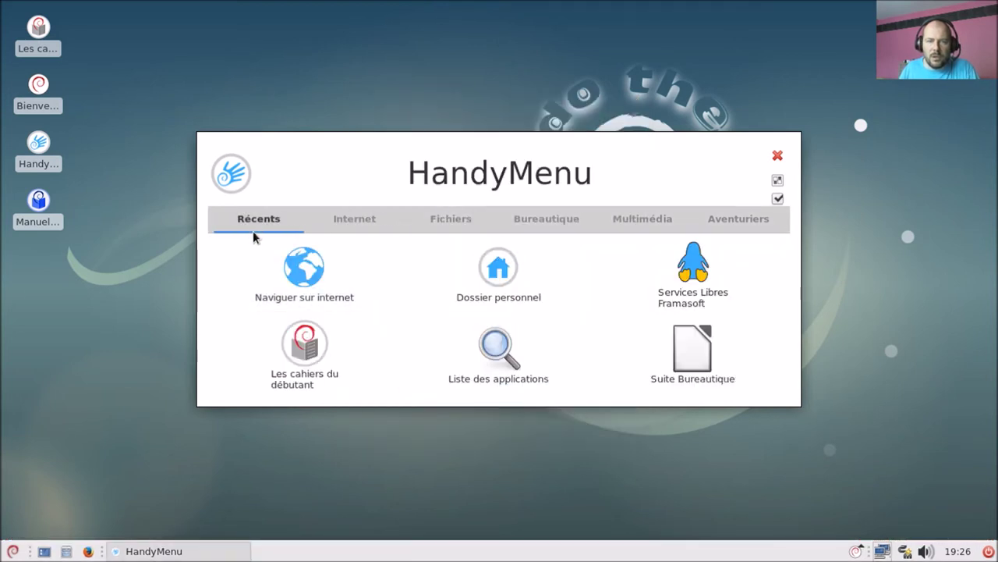
pyautogui.click(363, 216)
pyautogui.click(440, 219)
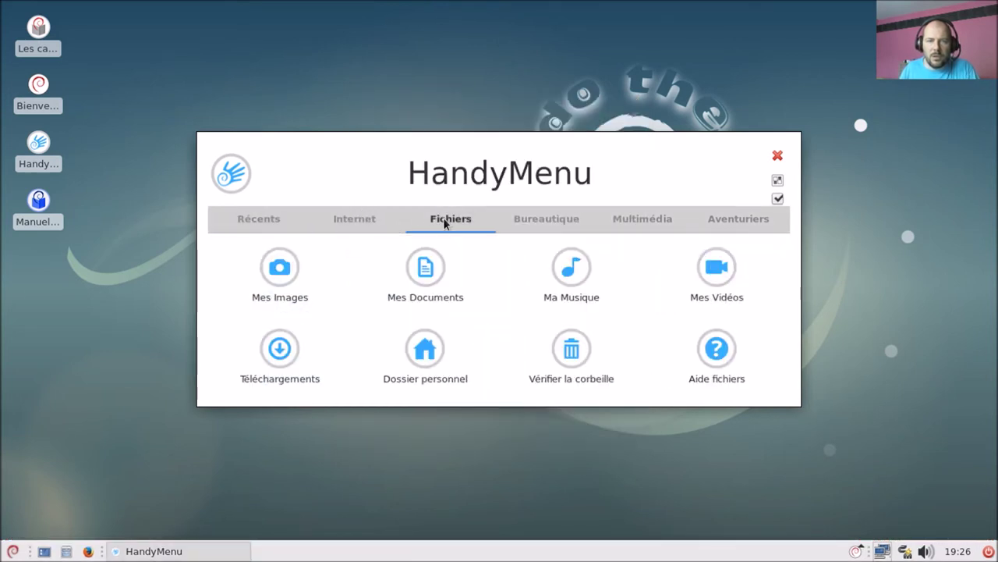
pyautogui.click(546, 218)
pyautogui.click(633, 221)
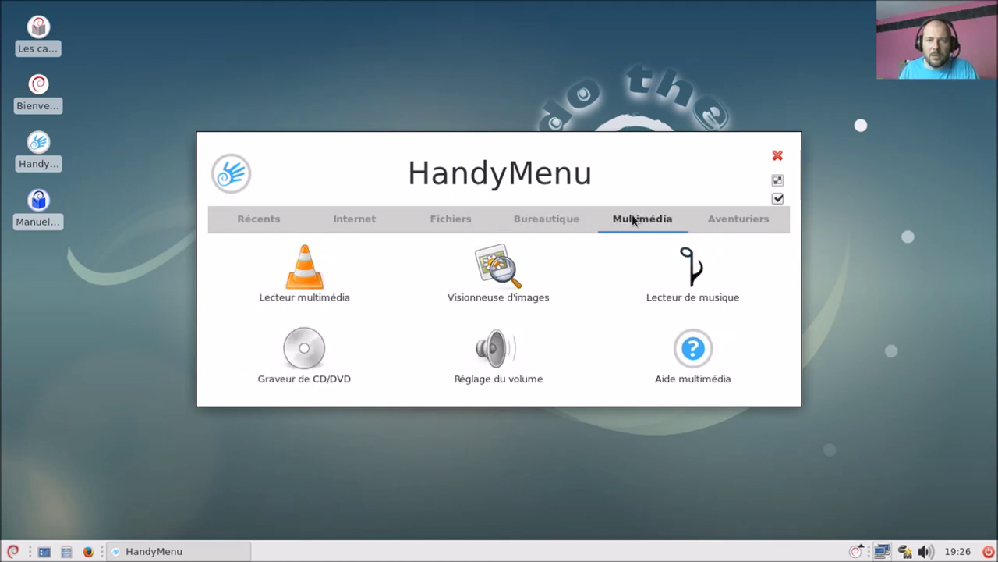
pyautogui.click(725, 217)
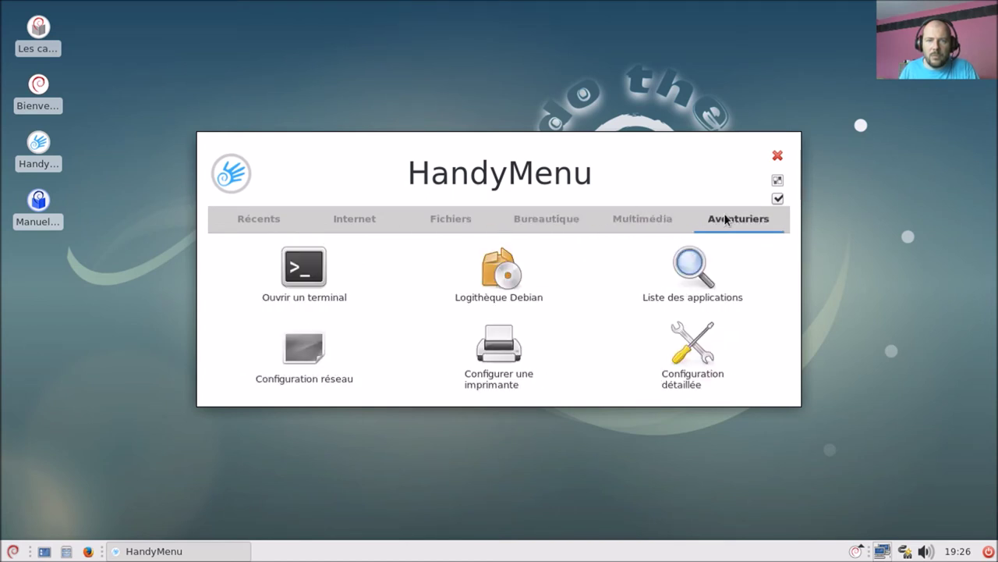
# Step: Open the HandyMenu configuration, look through its sections from Internet to Aventuriers, and close it
pyautogui.click(777, 181)
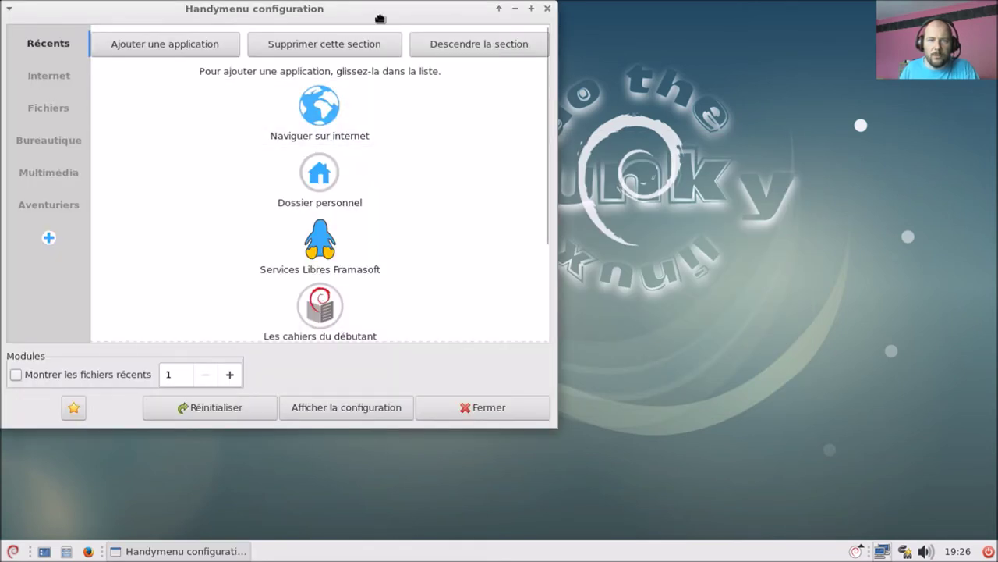
pyautogui.moveTo(379, 20); pyautogui.dragTo(624, 74)
pyautogui.click(297, 142)
pyautogui.click(302, 179)
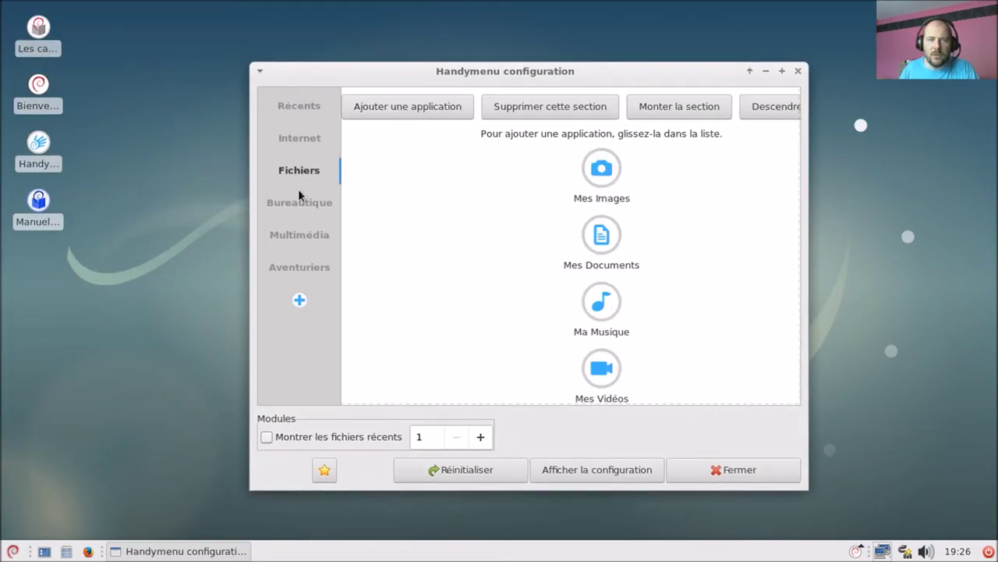
pyautogui.click(283, 207)
pyautogui.click(293, 232)
pyautogui.click(300, 269)
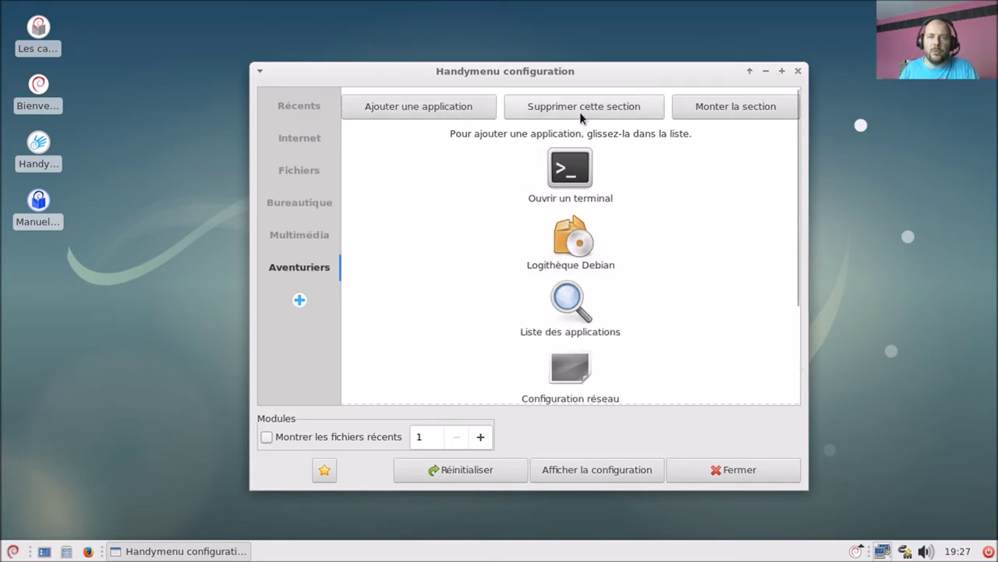
pyautogui.scroll(-3, 721, 213)
pyautogui.click(798, 71)
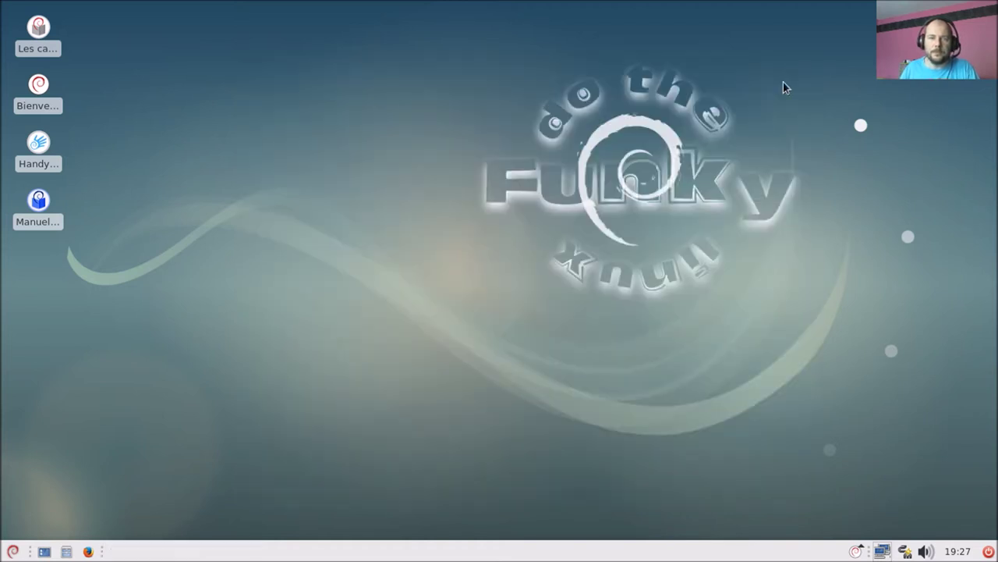
# Step: Open Liste des applications from the Accessoires category and search it for "fire"
pyautogui.click(12, 551)
pyautogui.click(99, 150)
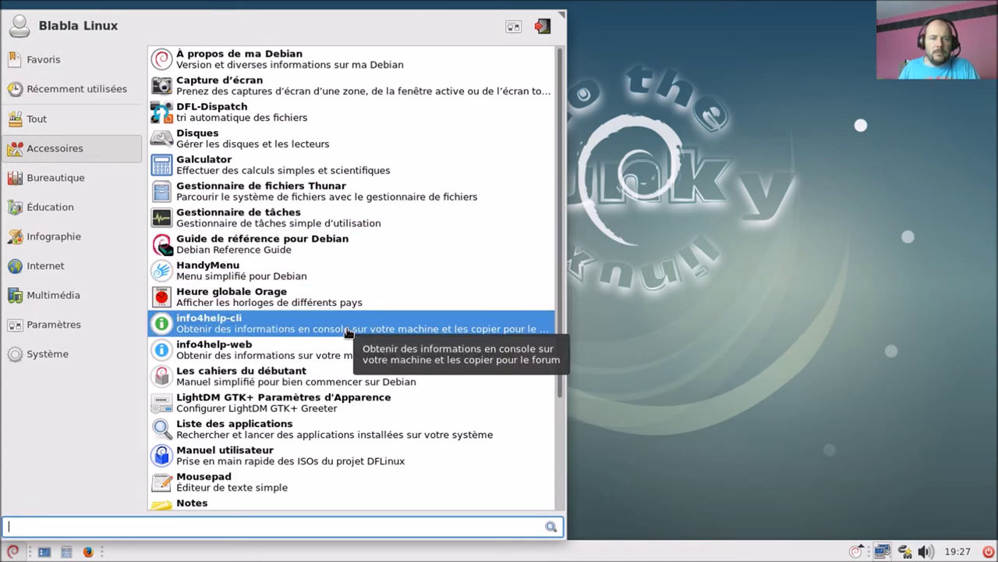
pyautogui.click(316, 433)
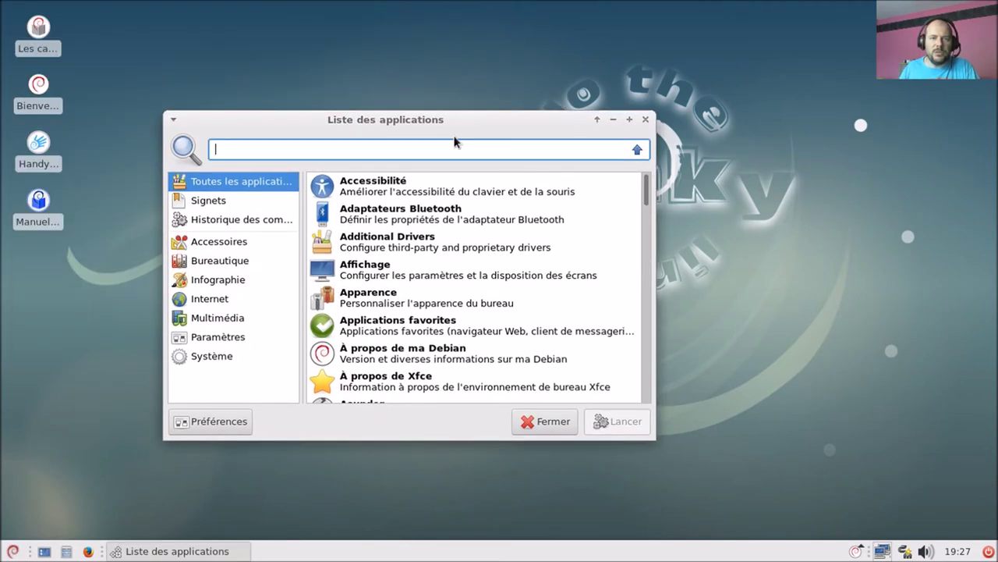
pyautogui.write('fire')
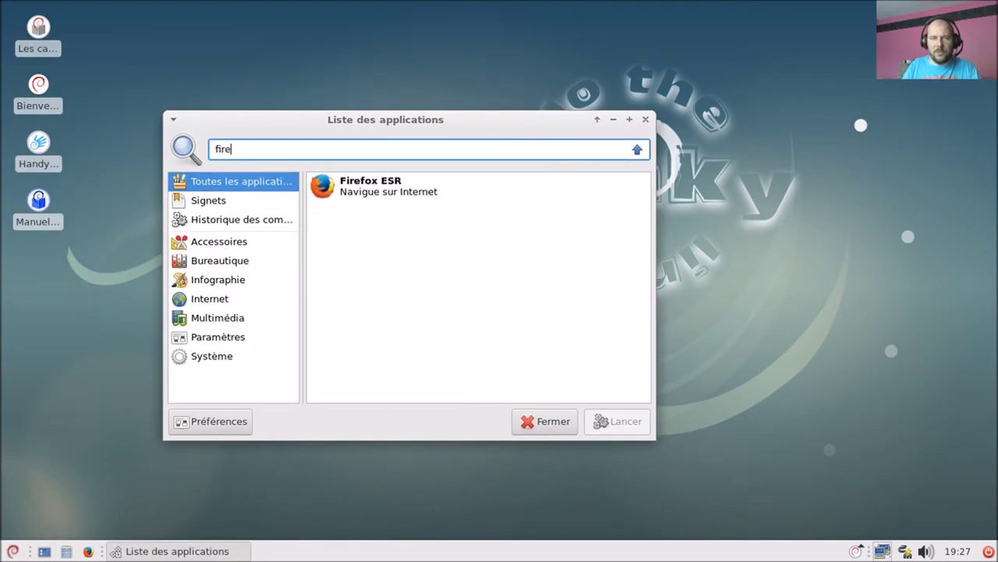
# Step: Search the application list for "ter" and "thun", clear the search, and close the list
pyautogui.press('BackSpace')
pyautogui.press('BackSpace')
pyautogui.press('BackSpace')
pyautogui.press('BackSpace')
pyautogui.write('ter')
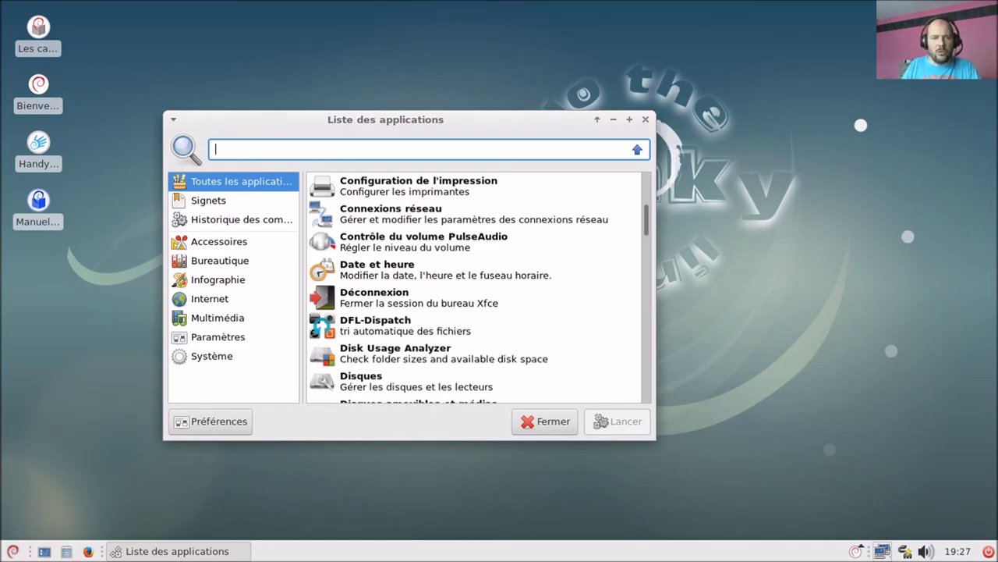
pyautogui.write('thun')
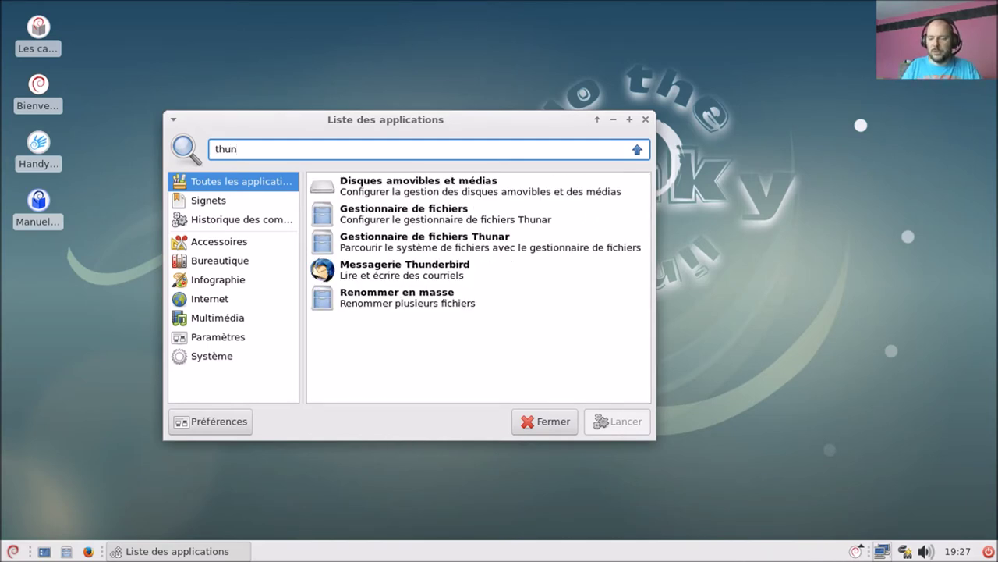
pyautogui.press('BackSpace')
pyautogui.press('BackSpace')
pyautogui.press('BackSpace')
pyautogui.press('BackSpace')
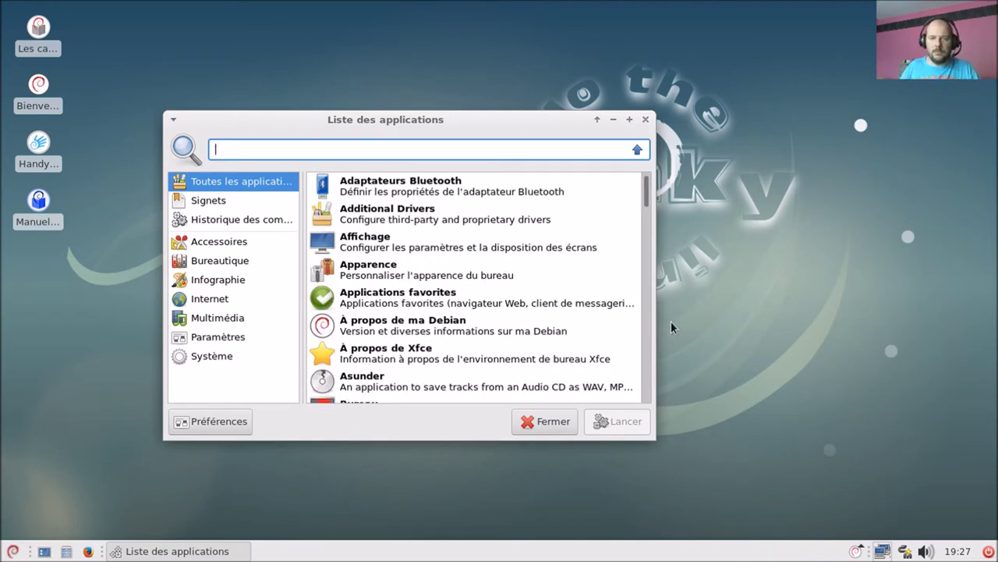
pyautogui.click(550, 422)
# Step: Launch Xarchiver from the Accessoires category
pyautogui.click(13, 551)
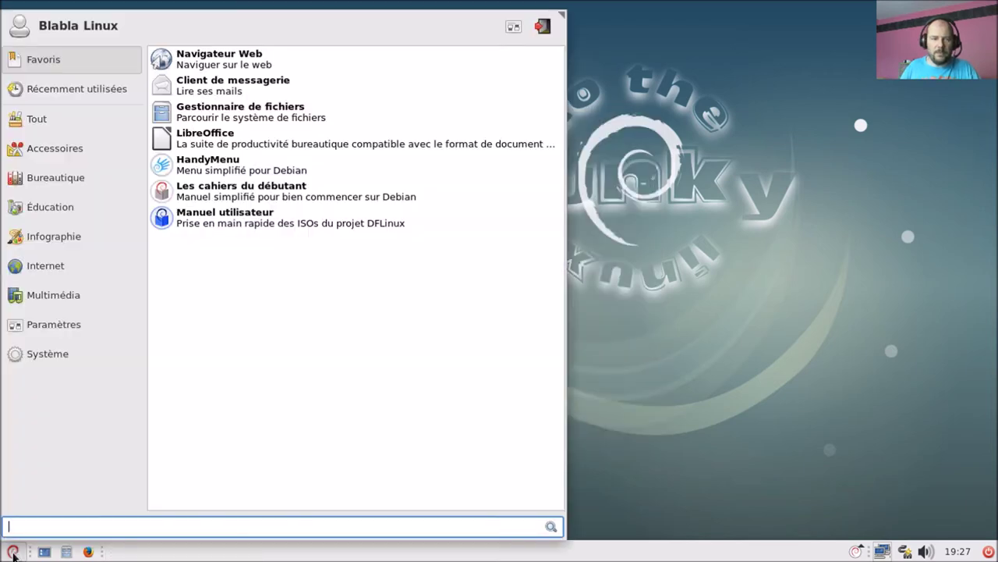
pyautogui.click(56, 149)
pyautogui.scroll(-4, 269, 249)
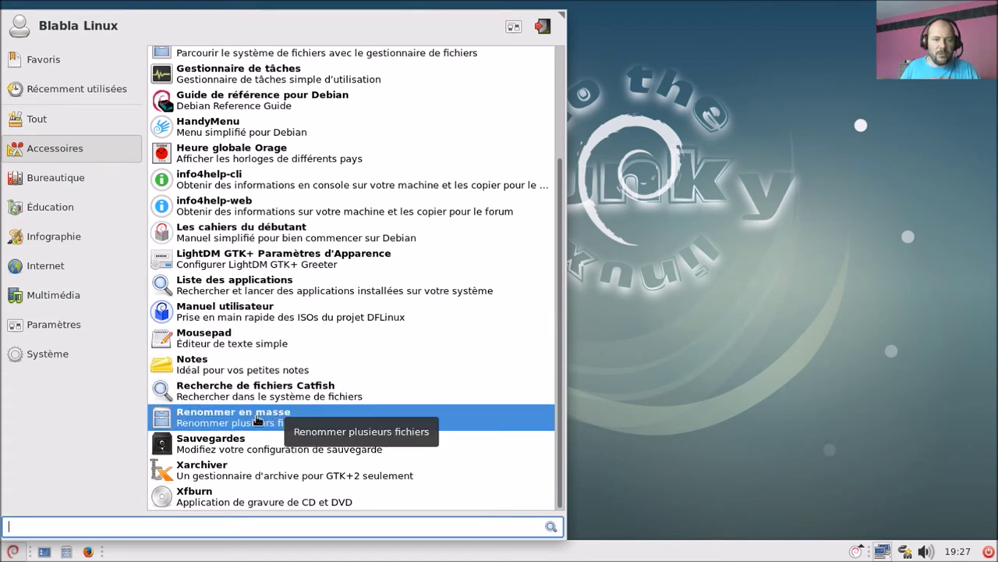
pyautogui.click(218, 476)
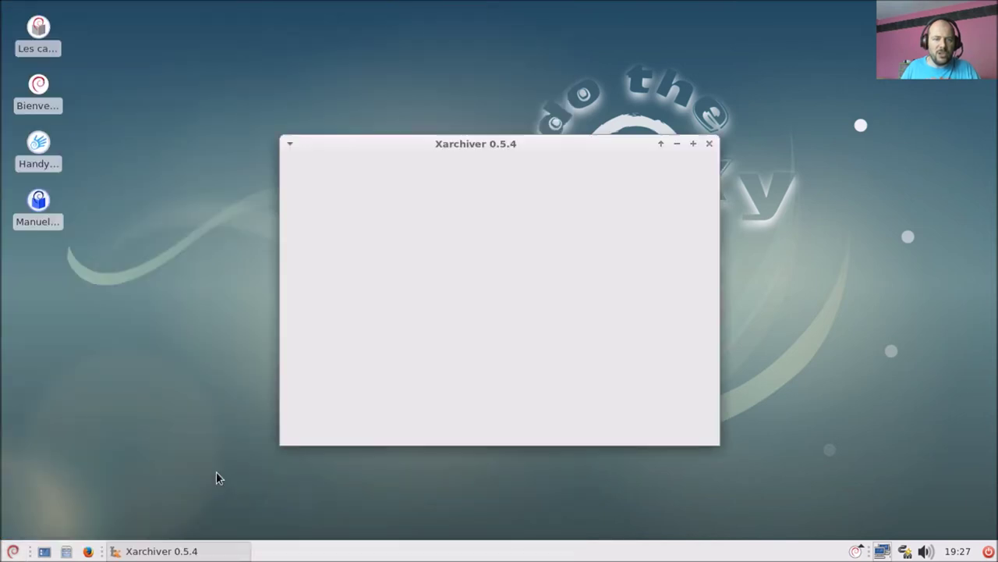
# Step: Launch Renommer en masse from the Accessoires category and move its window towards the desktop's upper-left area
pyautogui.click(13, 551)
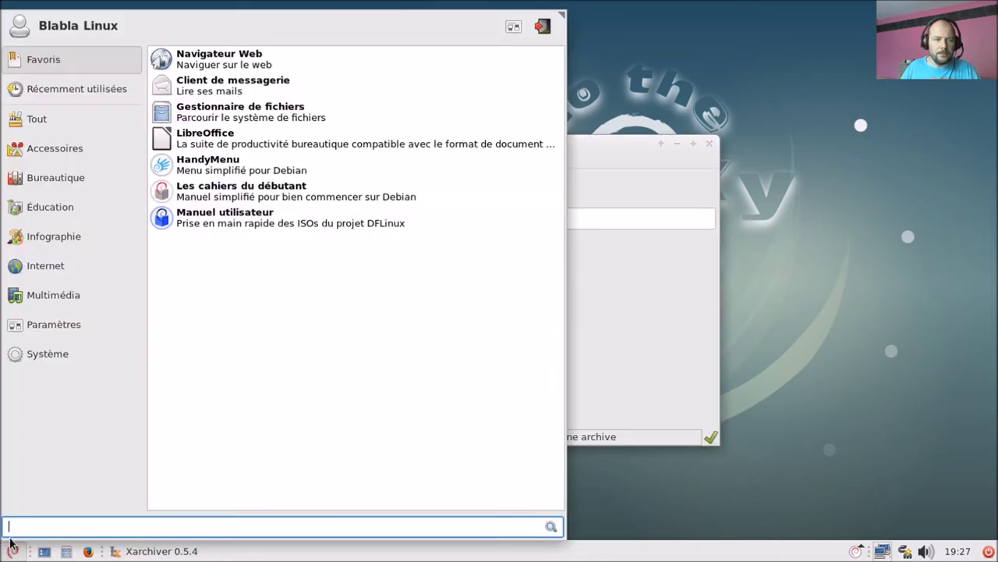
pyautogui.click(86, 149)
pyautogui.scroll(-3, 297, 320)
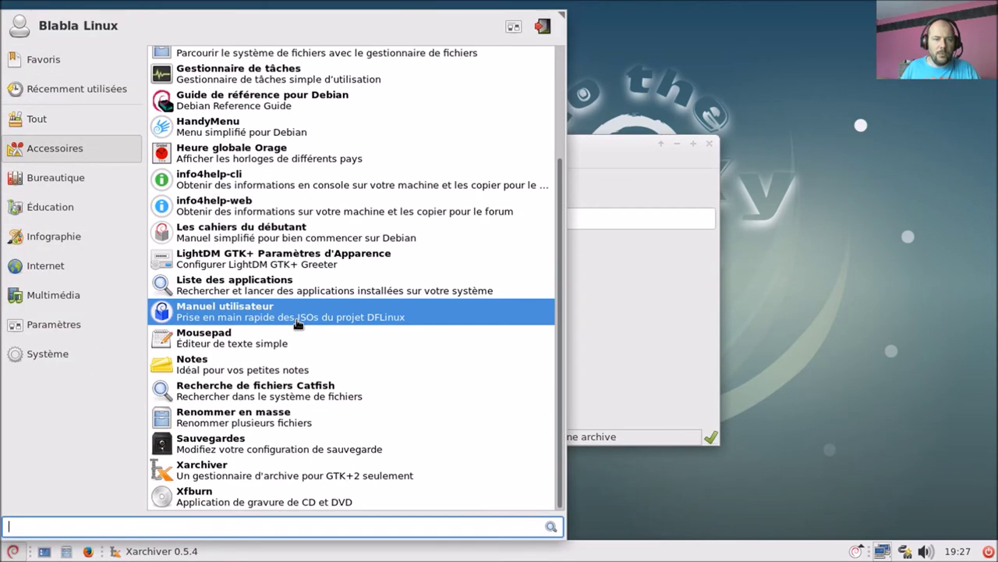
pyautogui.click(257, 414)
pyautogui.moveTo(466, 93); pyautogui.dragTo(332, 36)
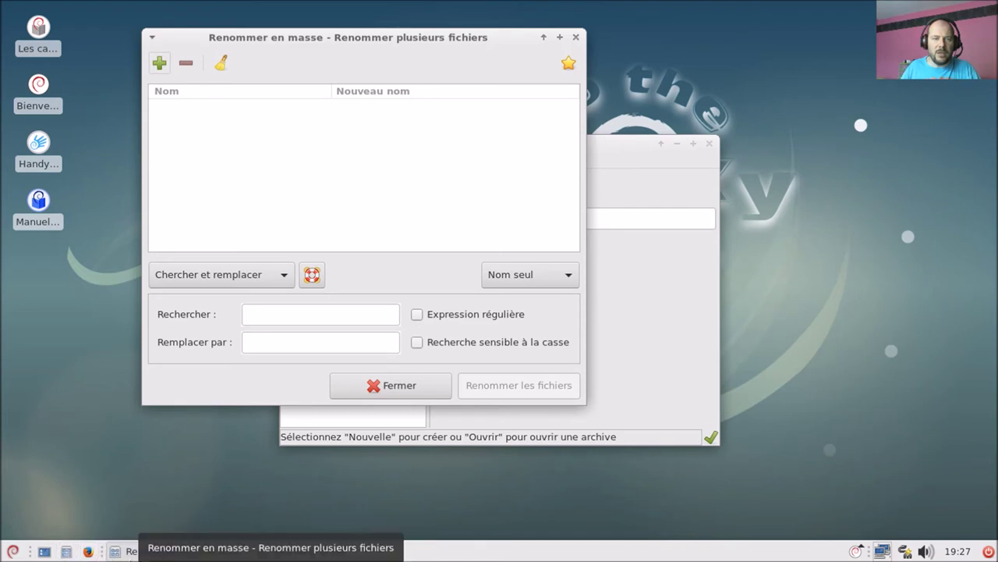
# Step: Open the home folder in the file manager, bring up the rename dialog for Manuel utilisateur, and cancel it
pyautogui.click(67, 551)
pyautogui.moveTo(704, 217); pyautogui.dragTo(662, 193)
pyautogui.rightClick(685, 406)
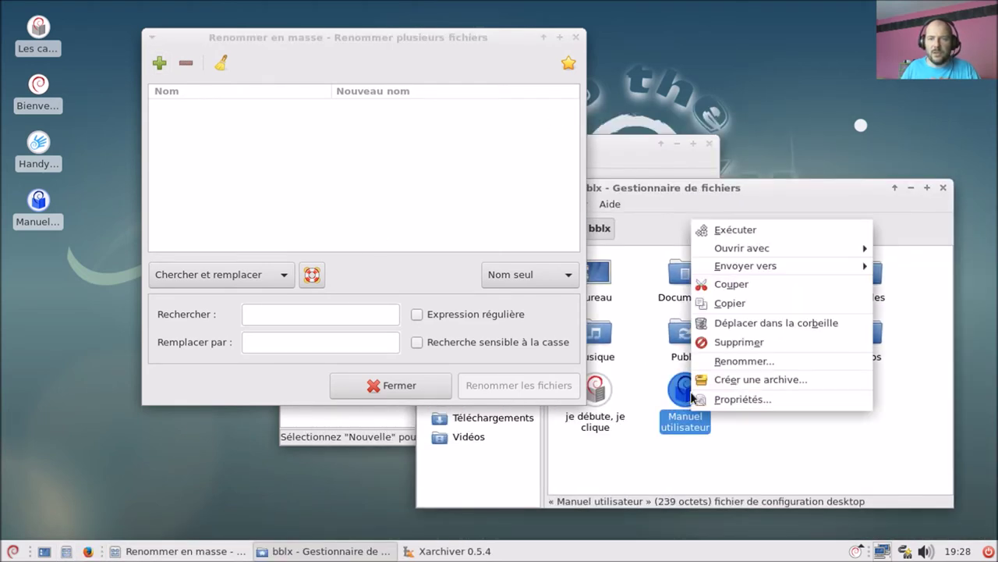
pyautogui.click(736, 359)
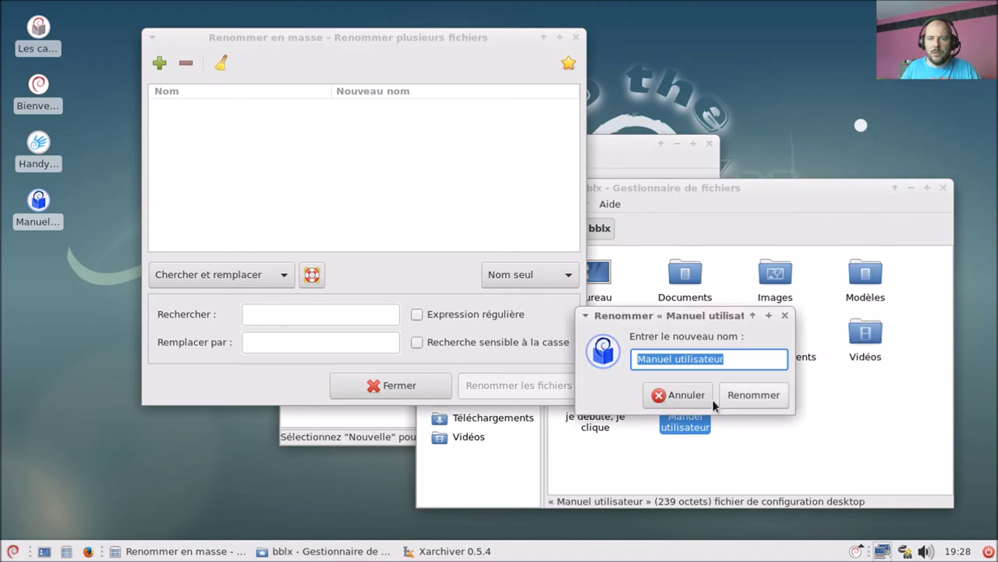
pyautogui.click(679, 394)
# Step: Select "je débute, je clique" and "Manuel utilisateur" together, open them for bulk renaming, and move that window towards the desktop's centre
pyautogui.keyDown('ctrl'); pyautogui.click(602, 405); pyautogui.keyUp('ctrl')
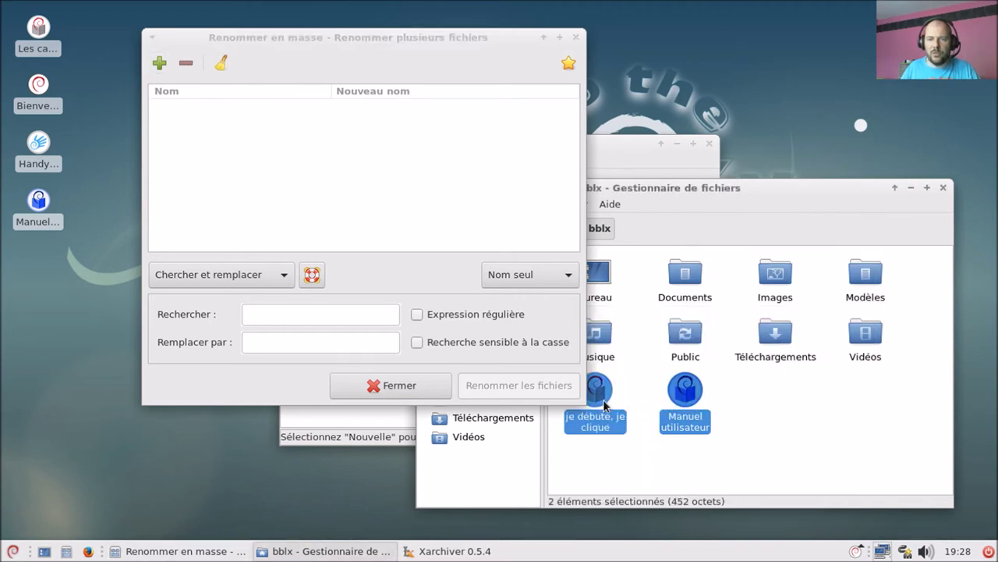
pyautogui.rightClick(602, 404)
pyautogui.click(667, 353)
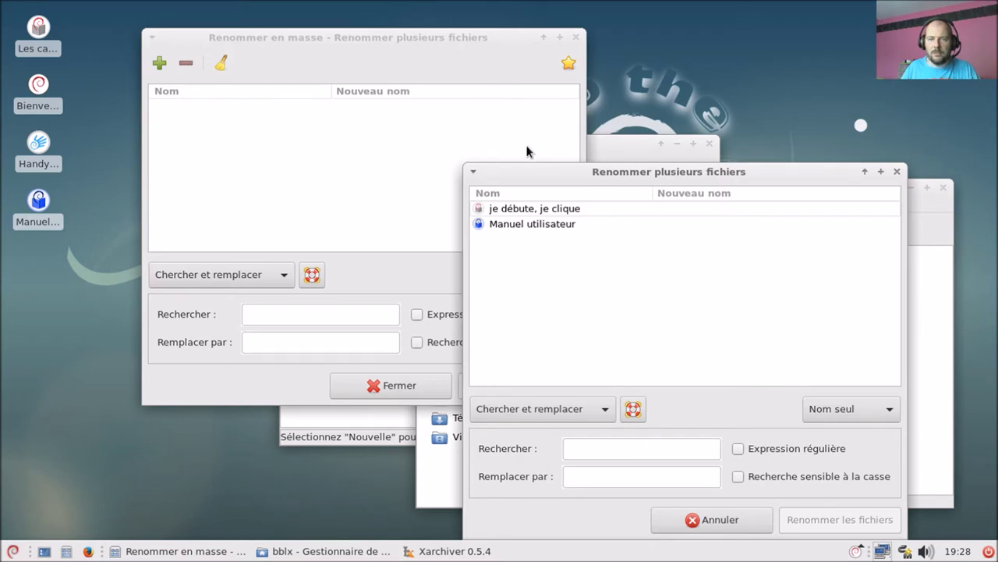
pyautogui.moveTo(514, 155); pyautogui.dragTo(361, 71)
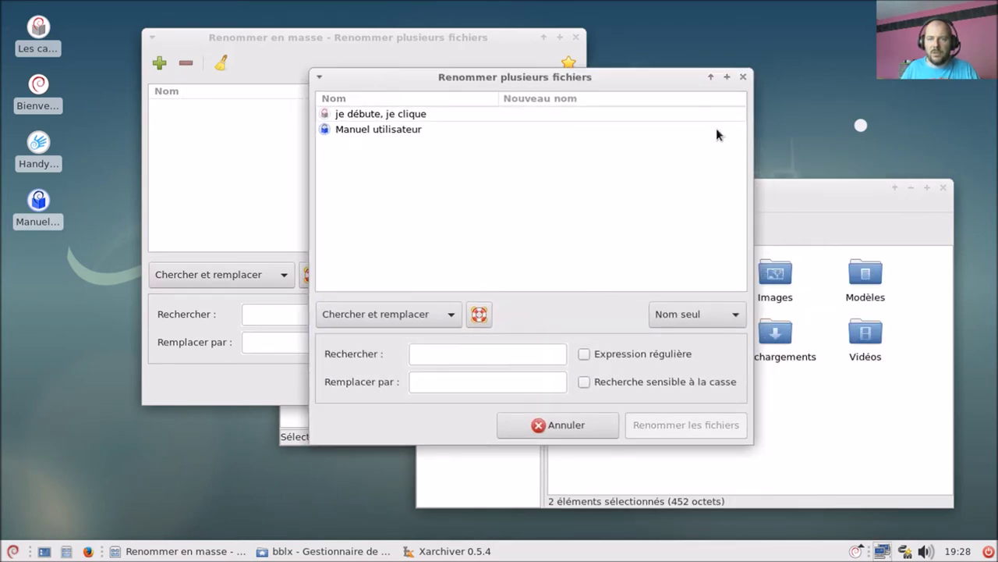
# Step: Close both bulk rename windows, the file manager and Xarchiver
pyautogui.click(742, 76)
pyautogui.click(576, 36)
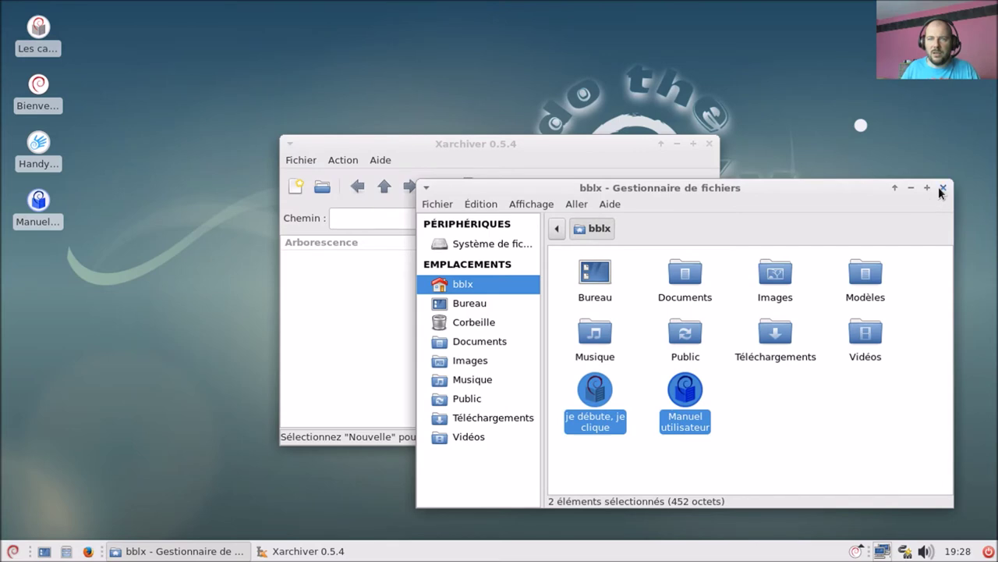
pyautogui.click(943, 187)
pyautogui.click(709, 144)
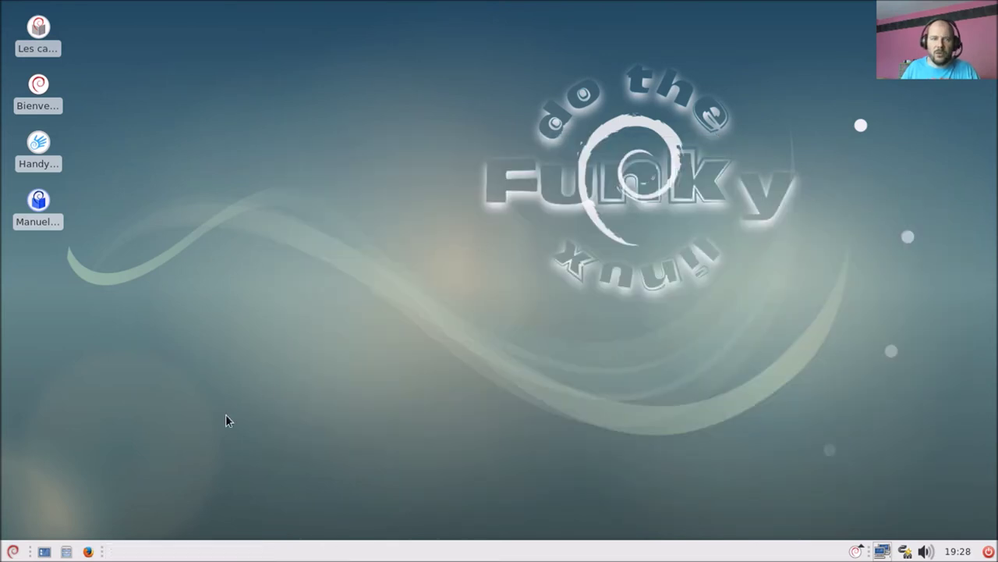
# Step: Review the rest of the Accessoires category and launch LibreOffice from the Bureautique category
pyautogui.click(13, 551)
pyautogui.click(110, 156)
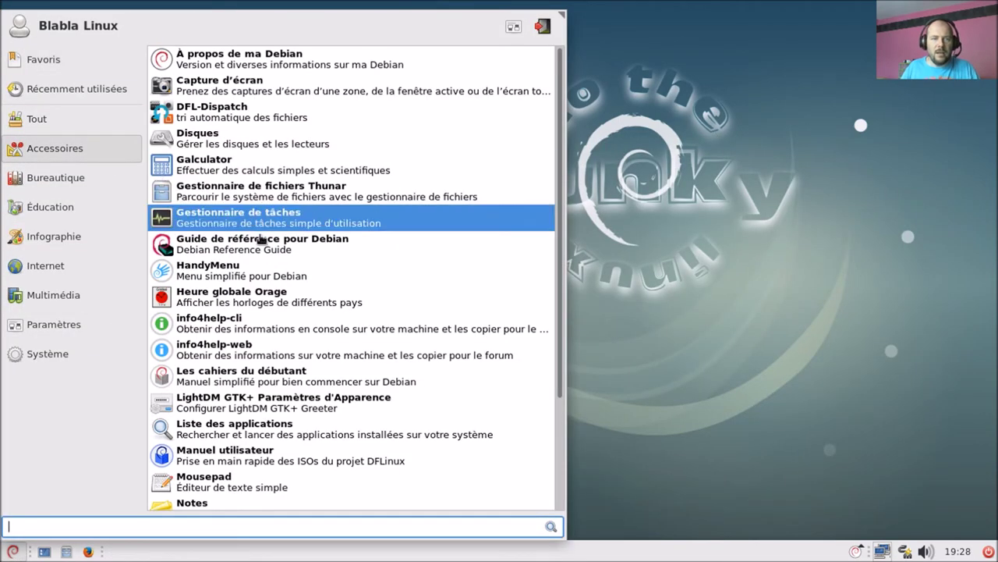
pyautogui.scroll(-3, 306, 312)
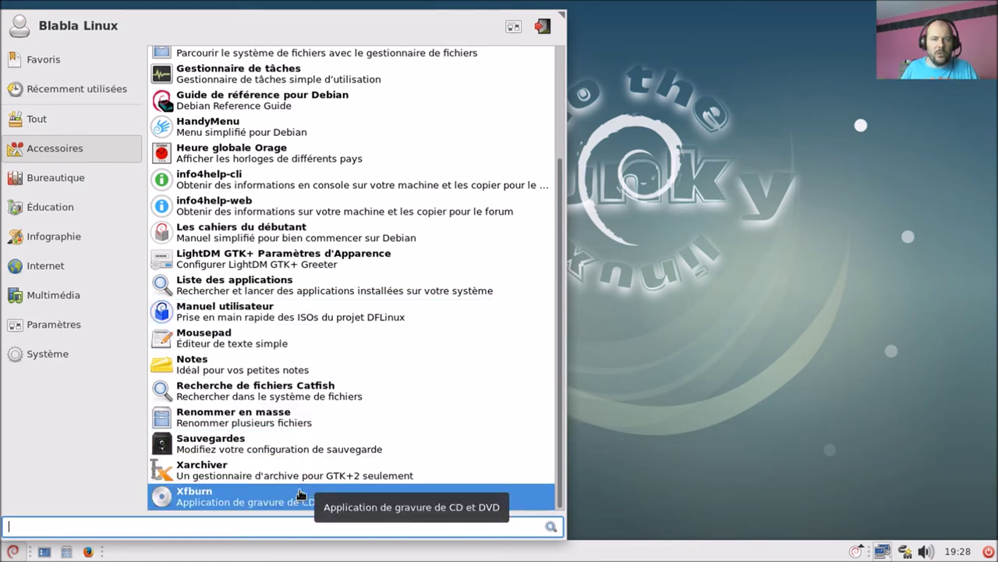
pyautogui.click(65, 183)
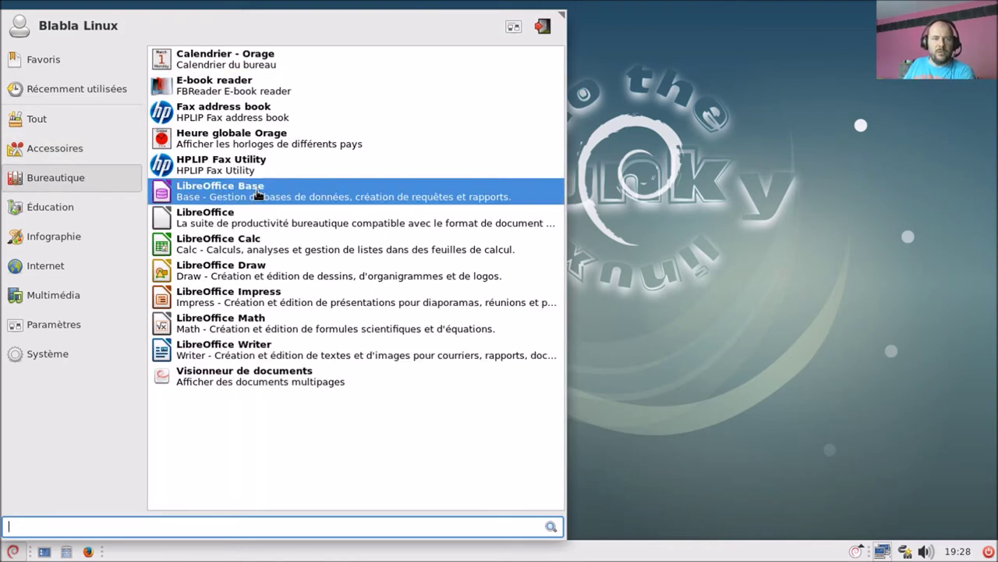
pyautogui.click(335, 222)
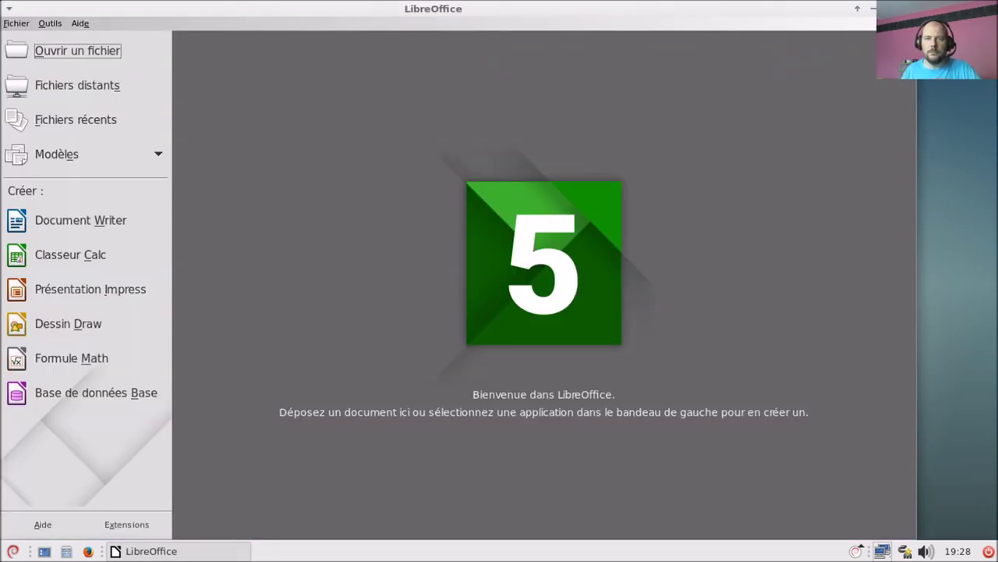
# Step: Check the version information in À propos de LibreOffice, close it, and create a blank Writer document
pyautogui.click(80, 220)
pyautogui.click(83, 23)
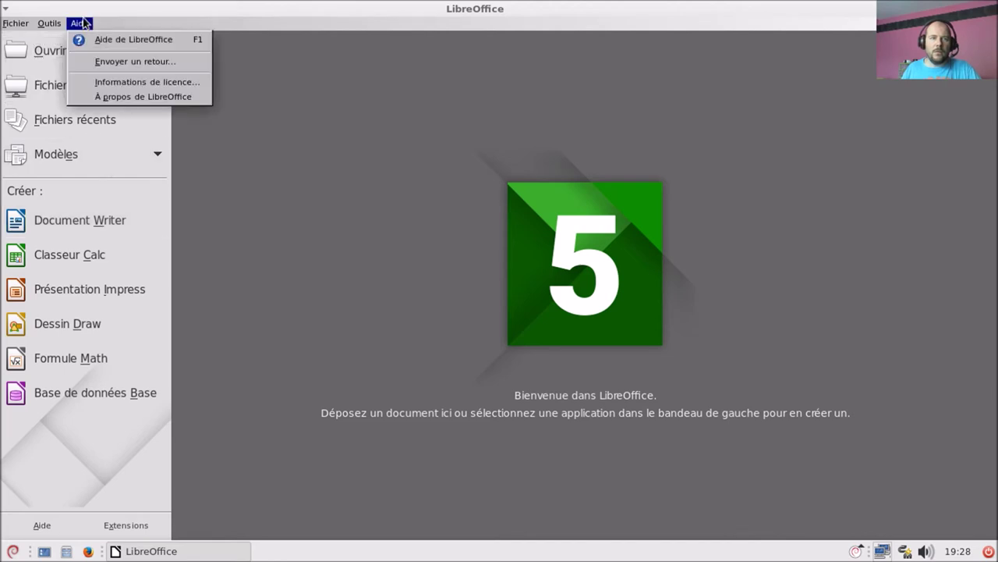
pyautogui.click(113, 96)
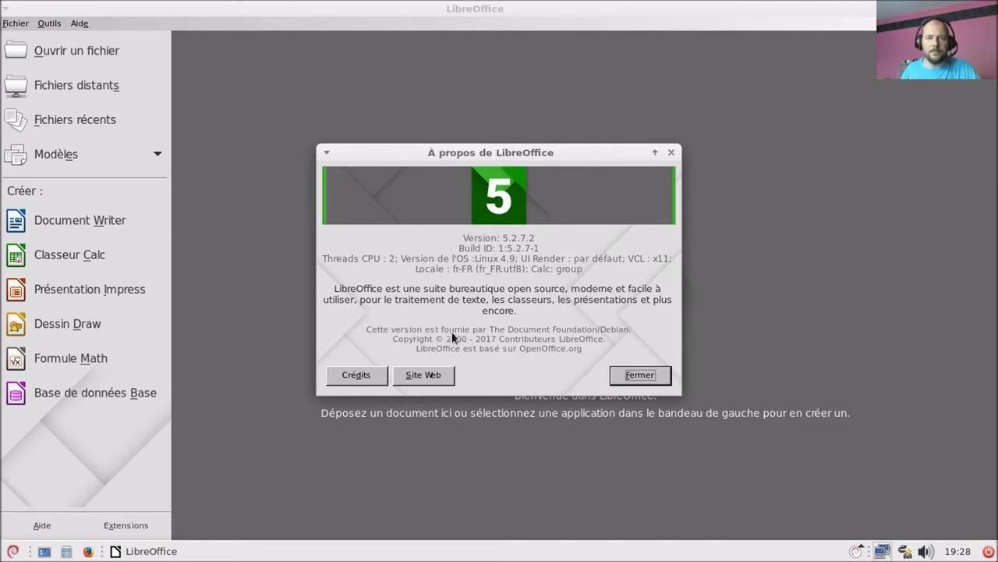
pyautogui.click(653, 379)
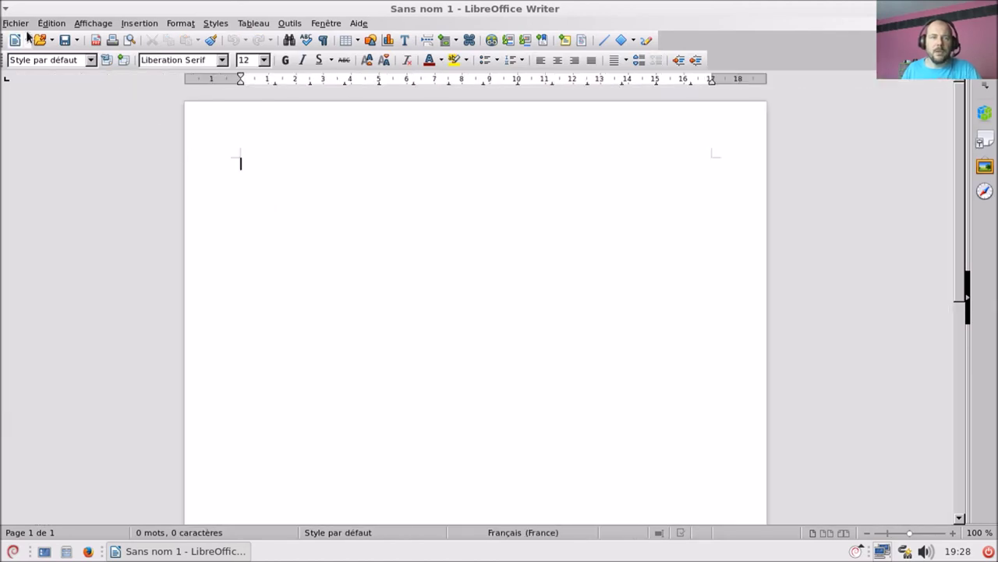
# Step: Close the blank Writer document, and create and close a blank Calc spreadsheet
pyautogui.click(23, 24)
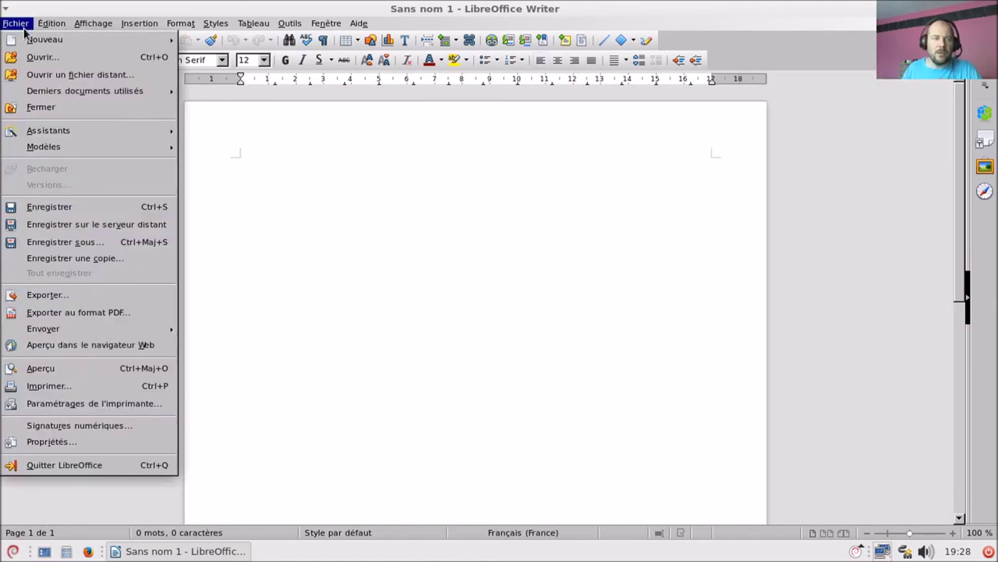
pyautogui.click(64, 105)
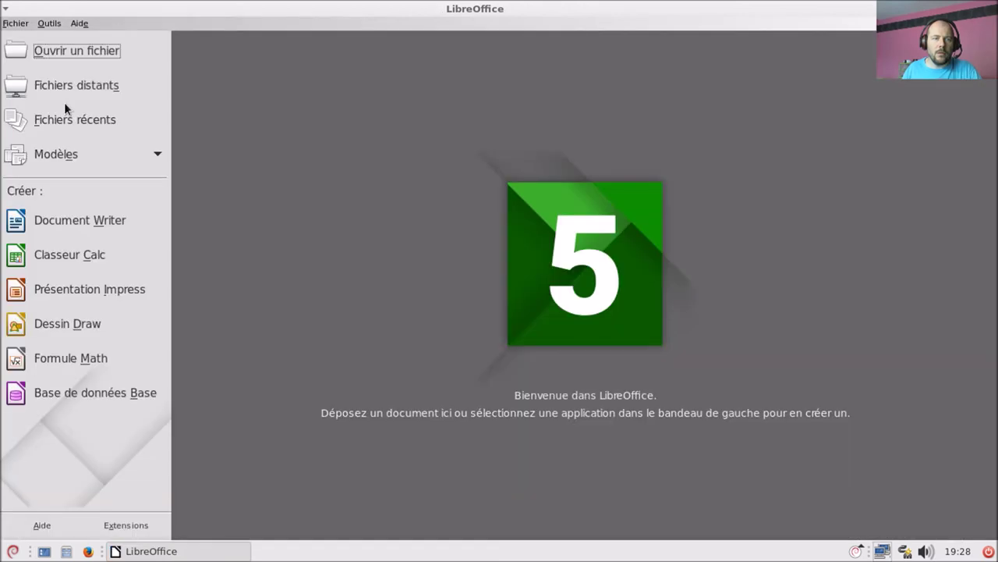
pyautogui.click(75, 258)
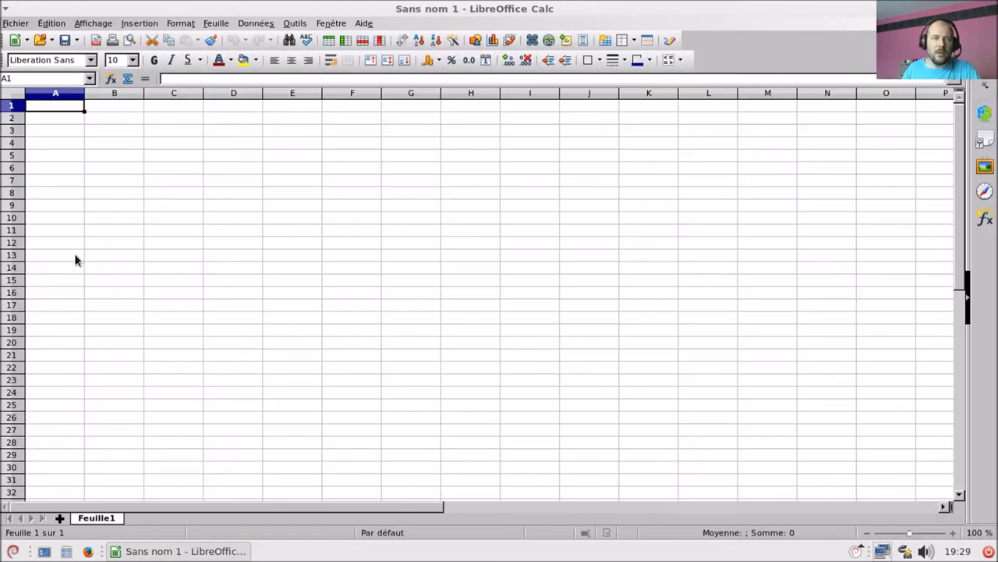
pyautogui.click(15, 24)
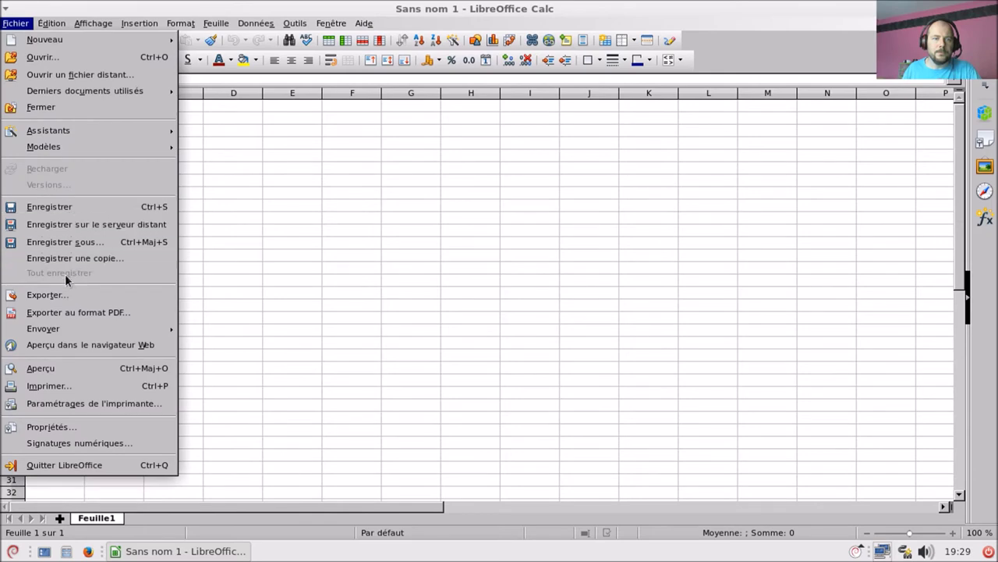
pyautogui.press('Escape')
pyautogui.hotkey('ctrl', 'w')
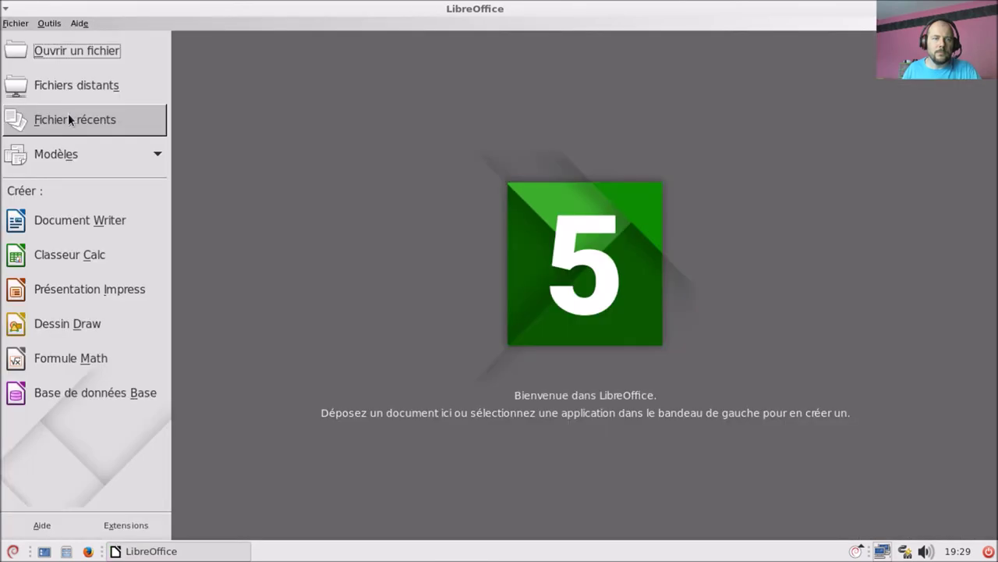
# Step: Create a blank Impress presentation to view its interface and close it
pyautogui.click(75, 288)
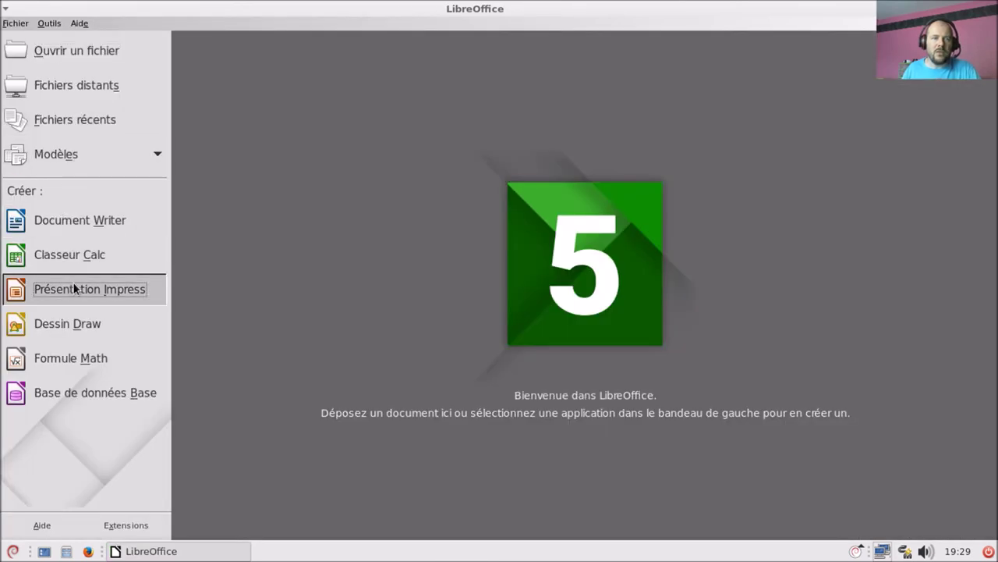
pyautogui.click(20, 27)
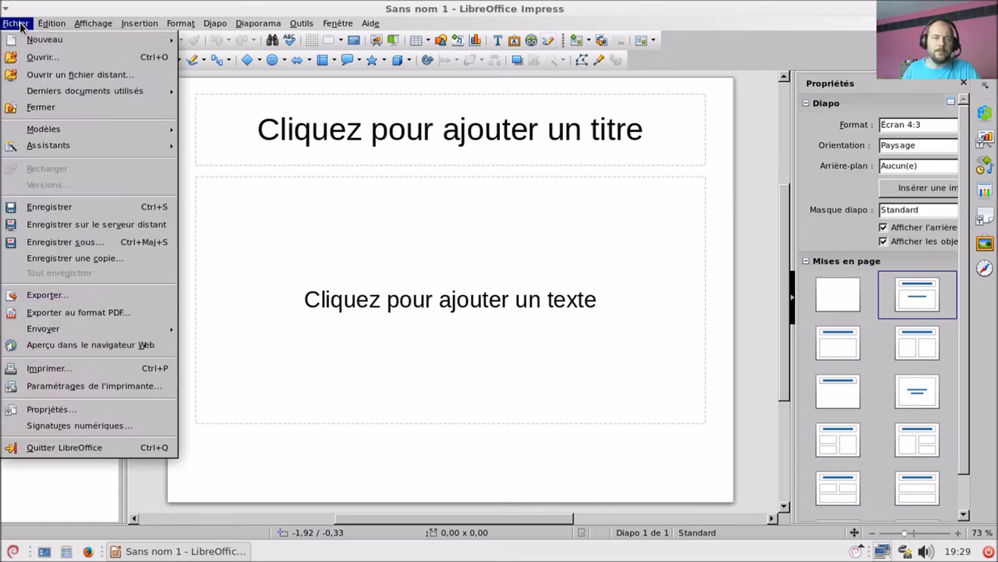
pyautogui.click(50, 104)
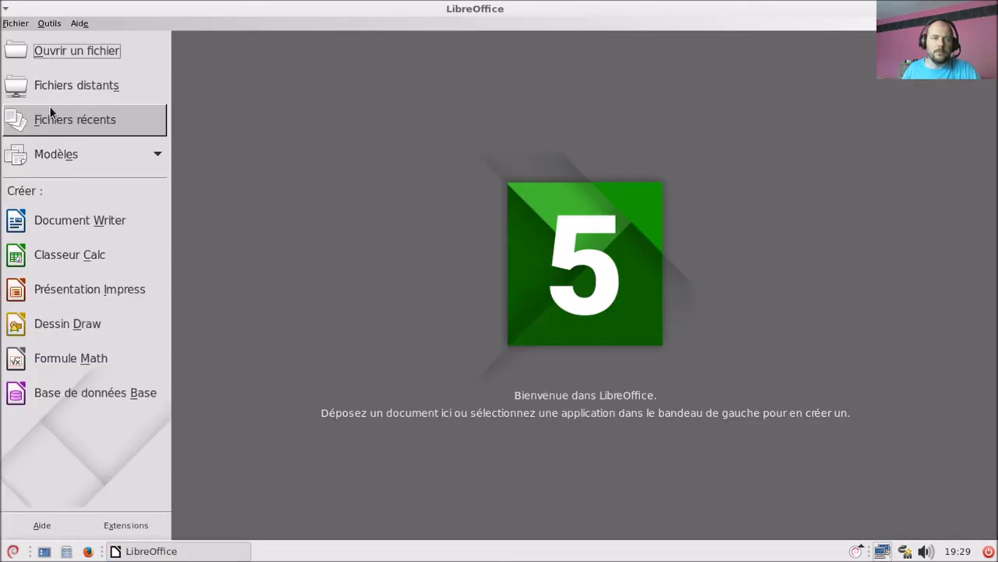
# Step: Create a blank Draw drawing to view its interface and close it
pyautogui.click(56, 327)
pyautogui.click(12, 27)
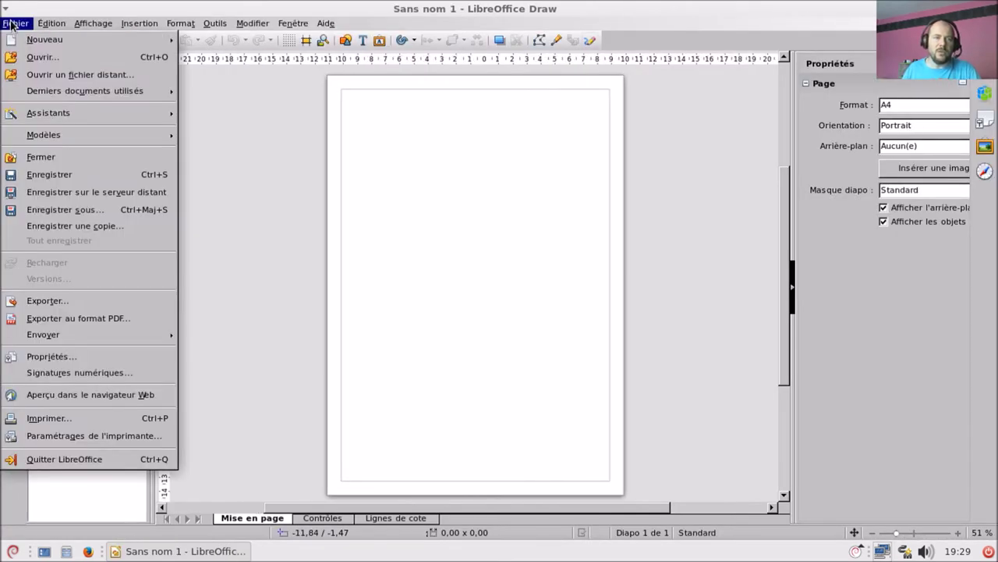
pyautogui.moveTo(81, 138)
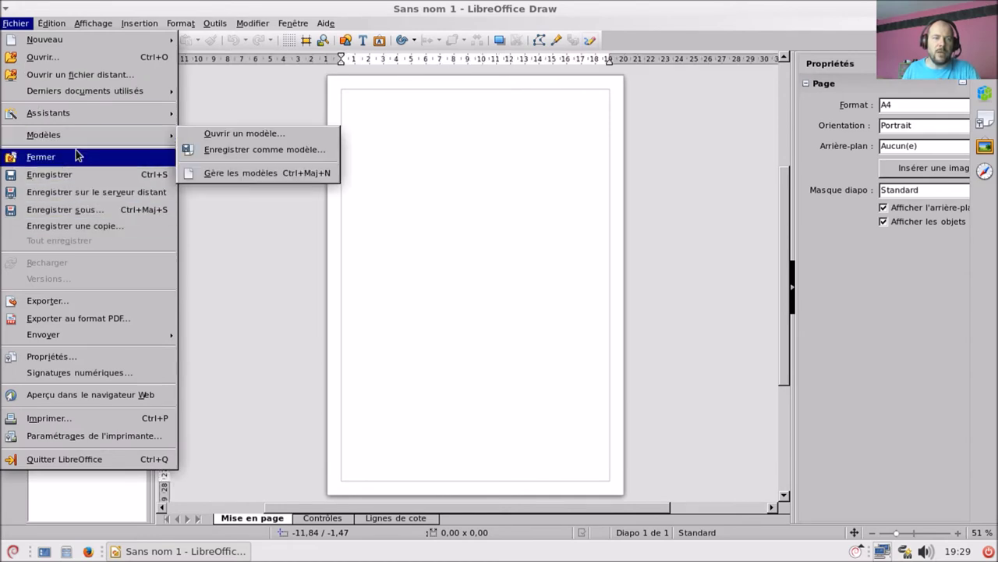
pyautogui.click(76, 156)
# Step: Create a blank Math formula to view its interface and close it
pyautogui.click(87, 358)
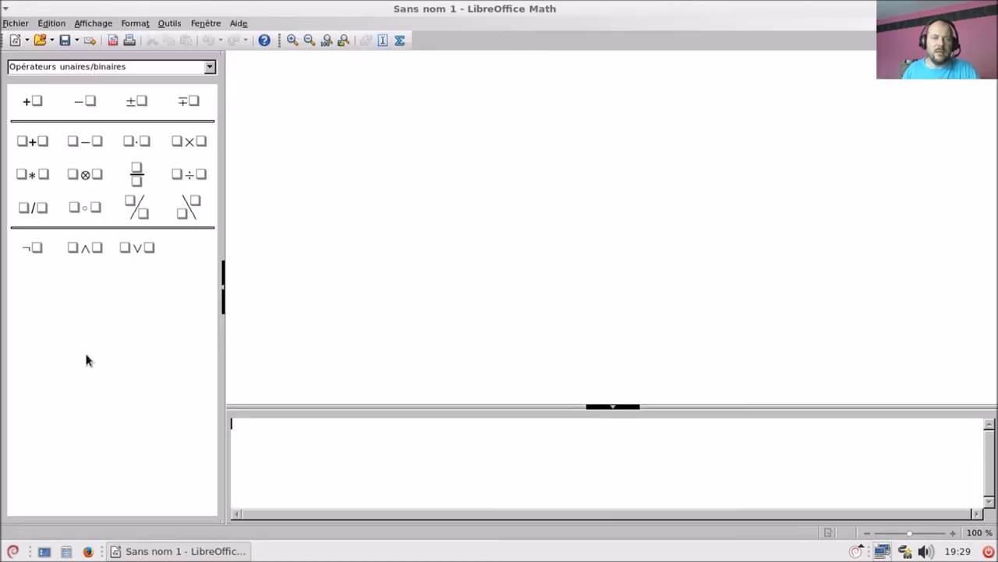
pyautogui.click(17, 25)
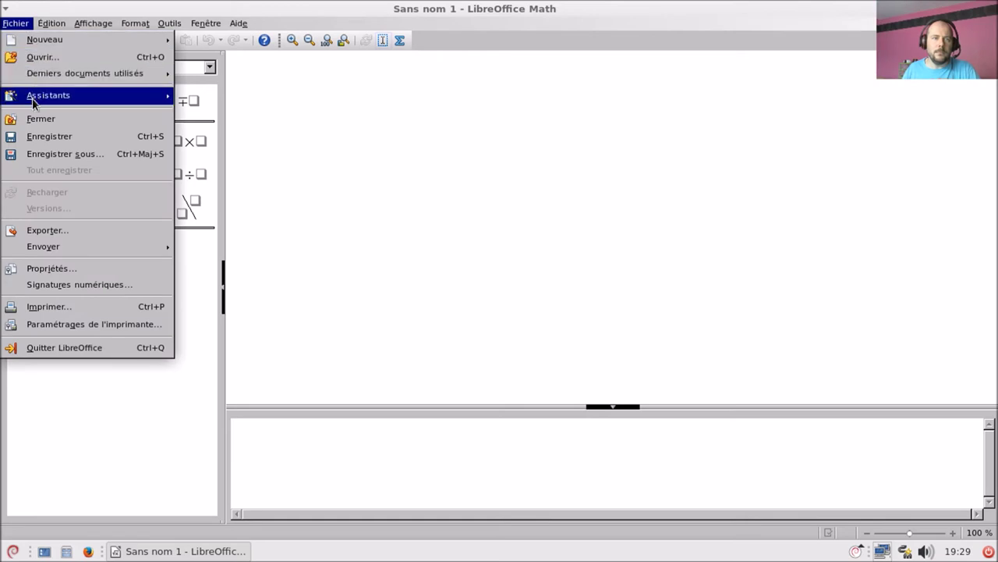
pyautogui.click(37, 118)
# Step: Open the Base database wizard, cancel it, and quit LibreOffice
pyautogui.click(18, 25)
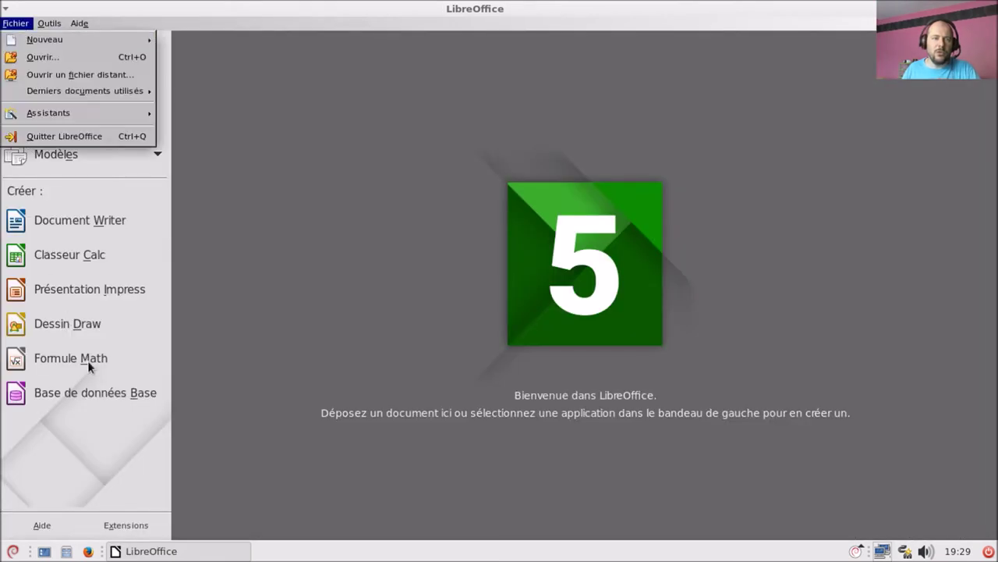
pyautogui.click(86, 390)
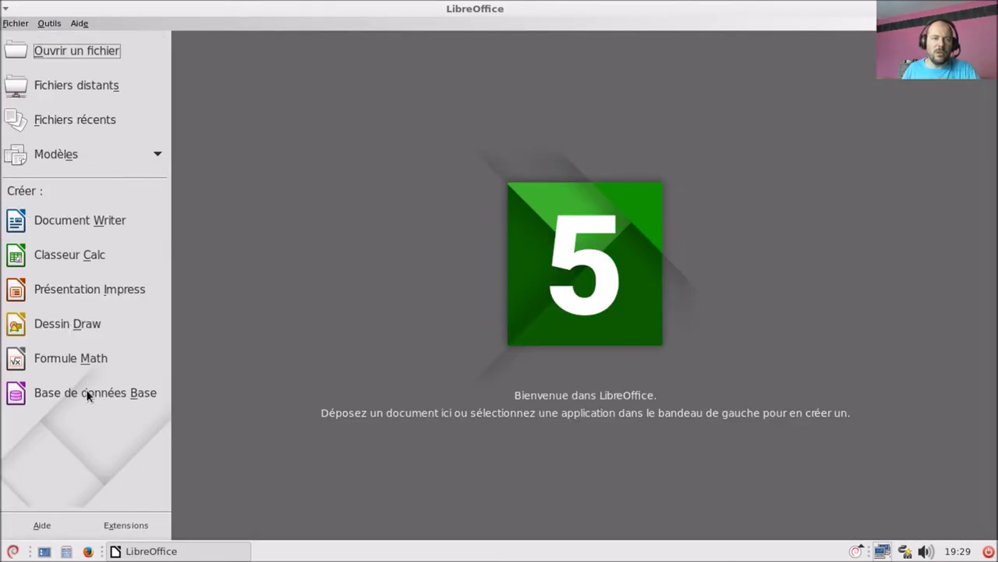
pyautogui.click(88, 394)
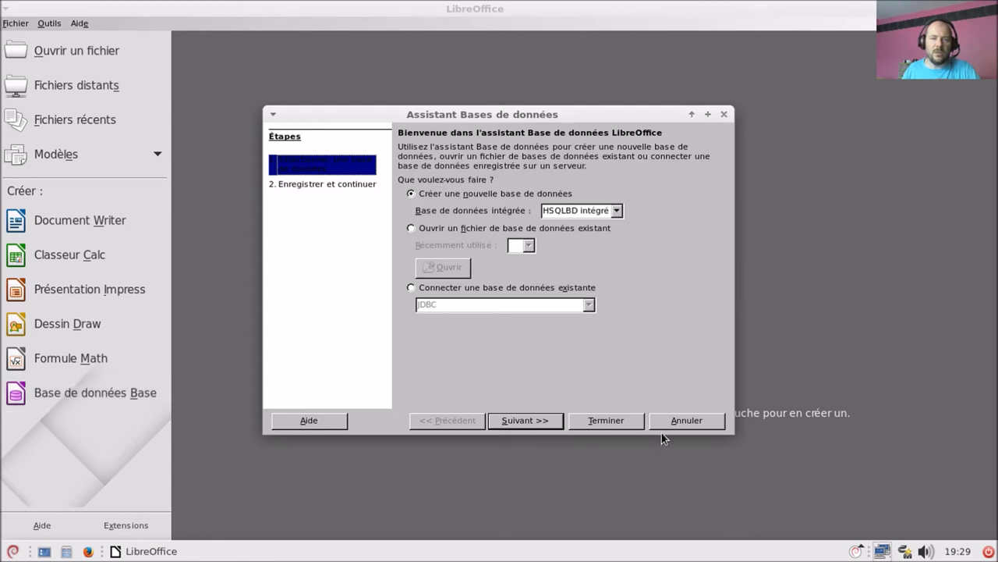
pyautogui.click(676, 426)
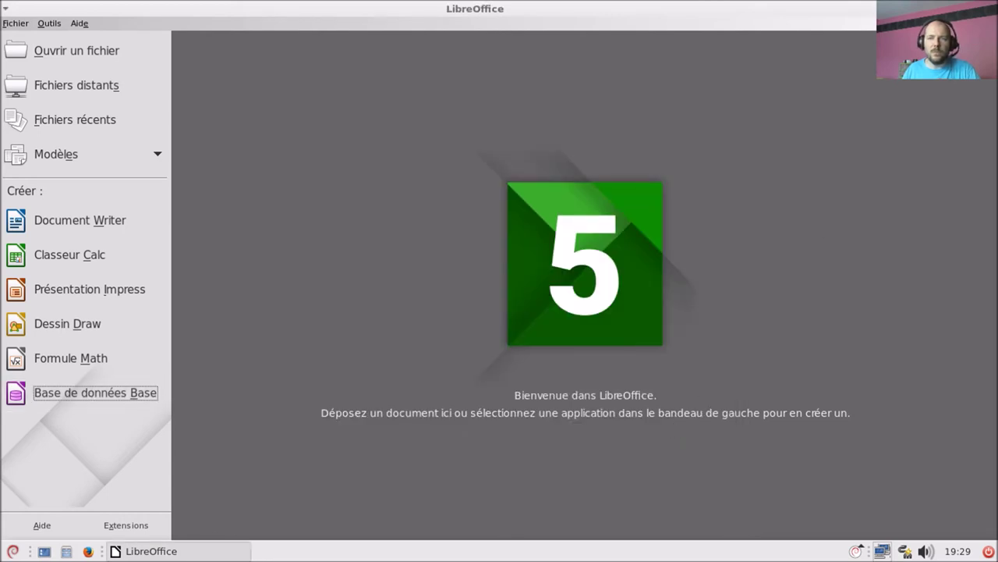
pyautogui.hotkey('ctrl', 'q')
# Step: Browse the Bureautique and Éducation categories of the applications menu and launch Éditeur d'image GIMP from Infographie
pyautogui.click(13, 551)
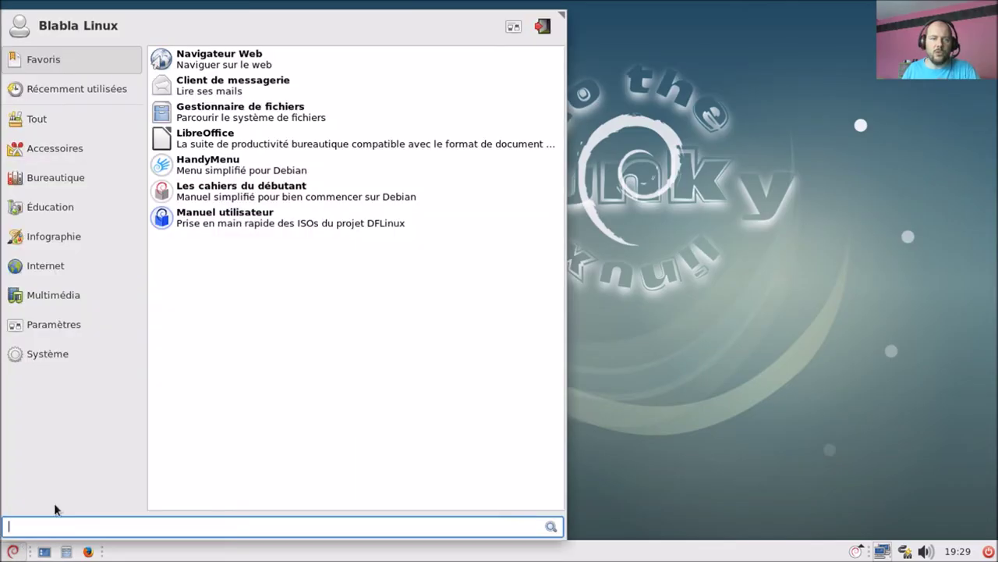
pyautogui.moveTo(92, 178)
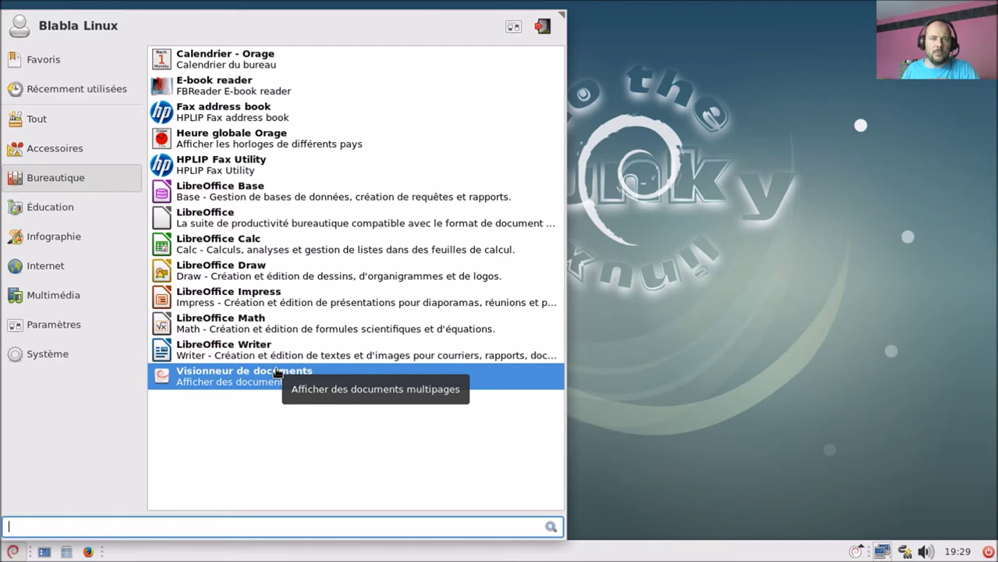
pyautogui.moveTo(121, 220)
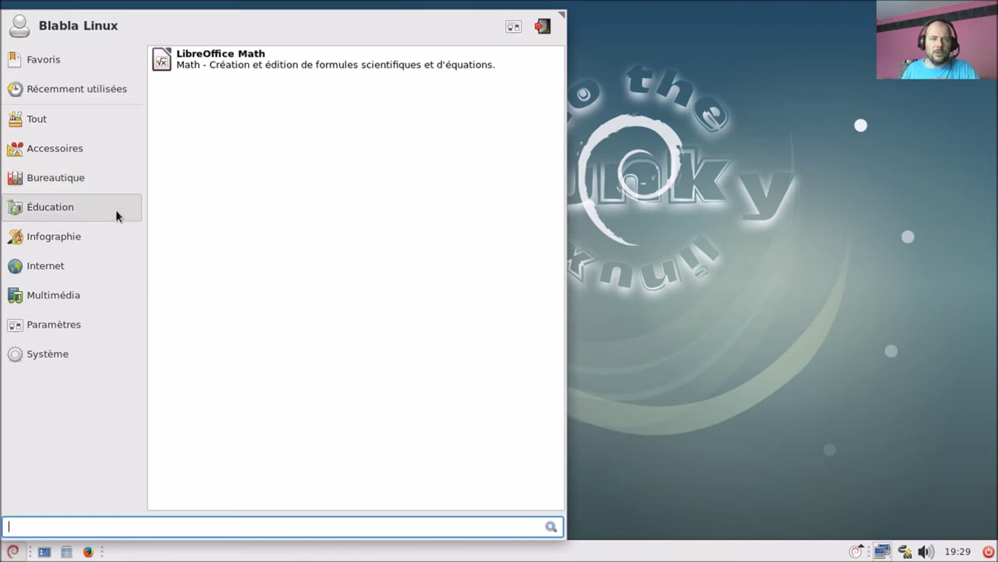
pyautogui.moveTo(101, 236)
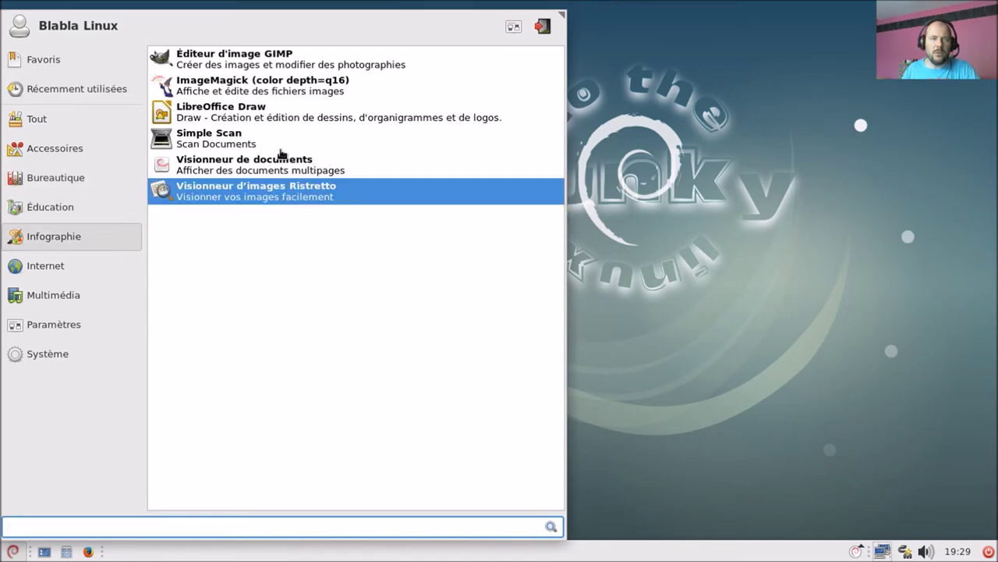
pyautogui.click(253, 60)
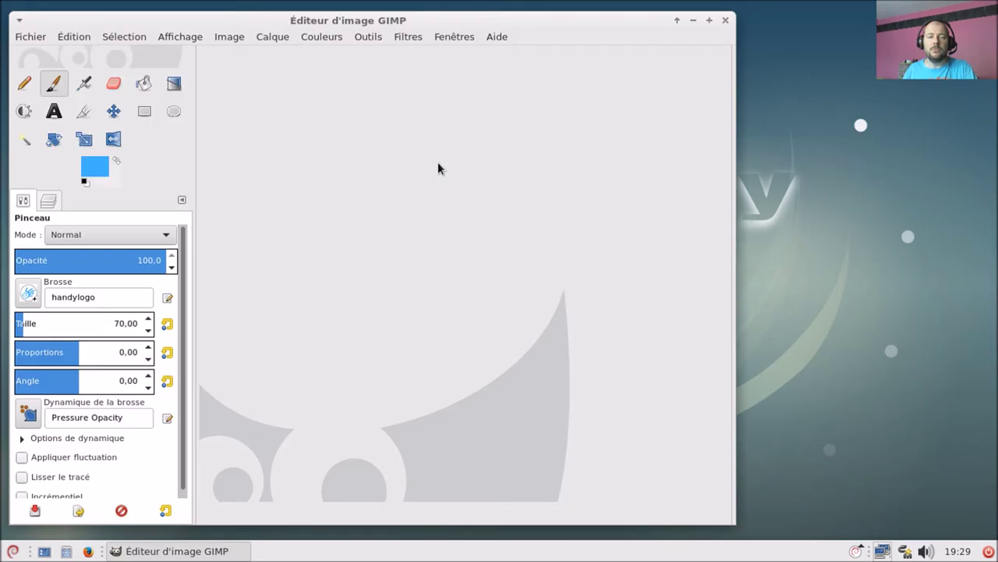
# Step: Maximize GIMP, check its version in the À propos information, and quit the program
pyautogui.click(710, 24)
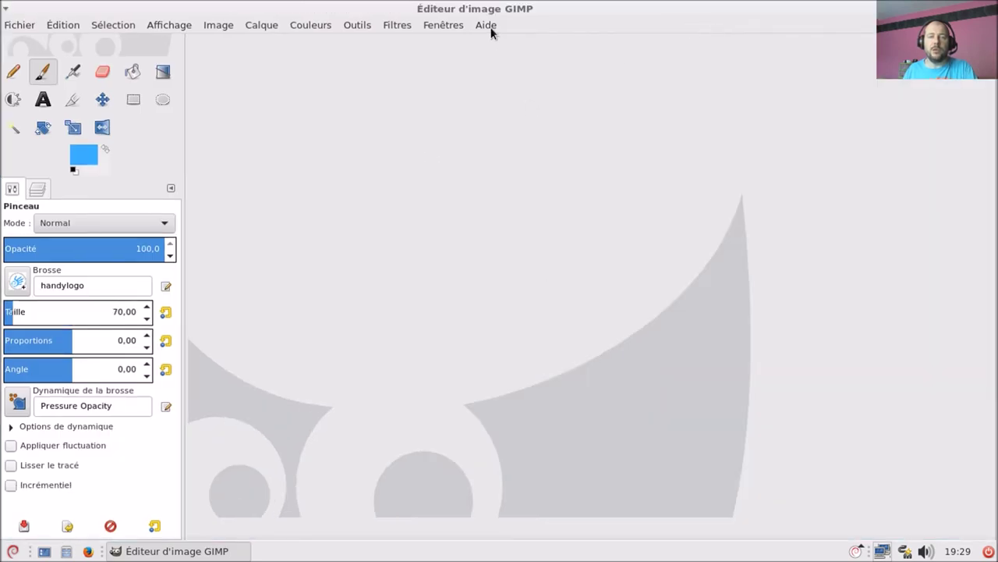
pyautogui.click(491, 28)
pyautogui.moveTo(505, 181)
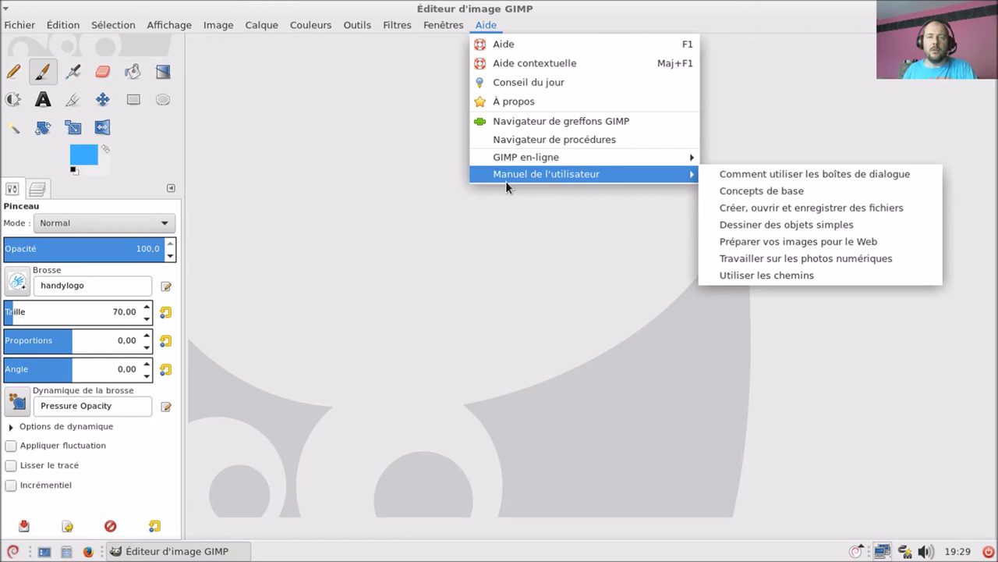
pyautogui.click(510, 101)
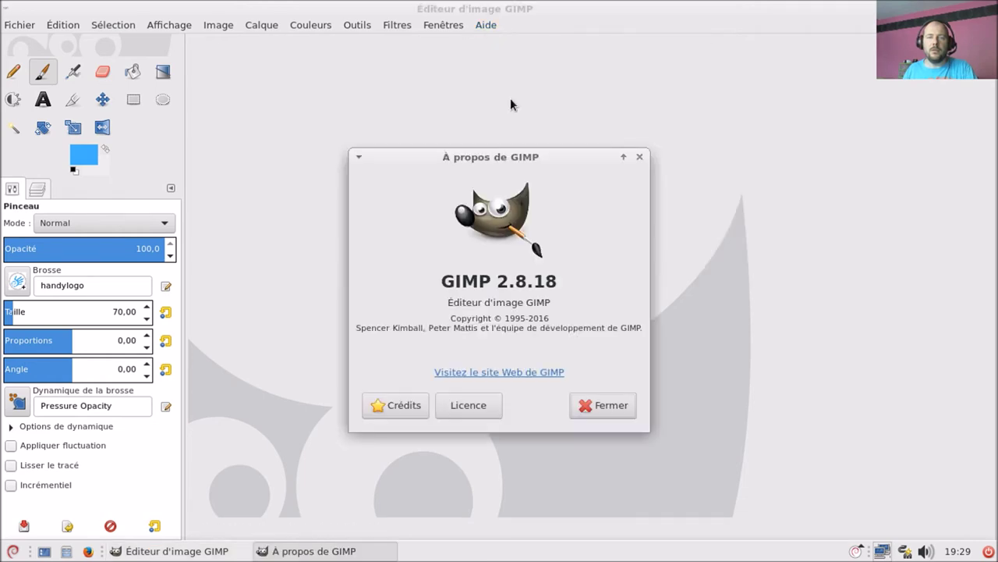
pyautogui.click(598, 407)
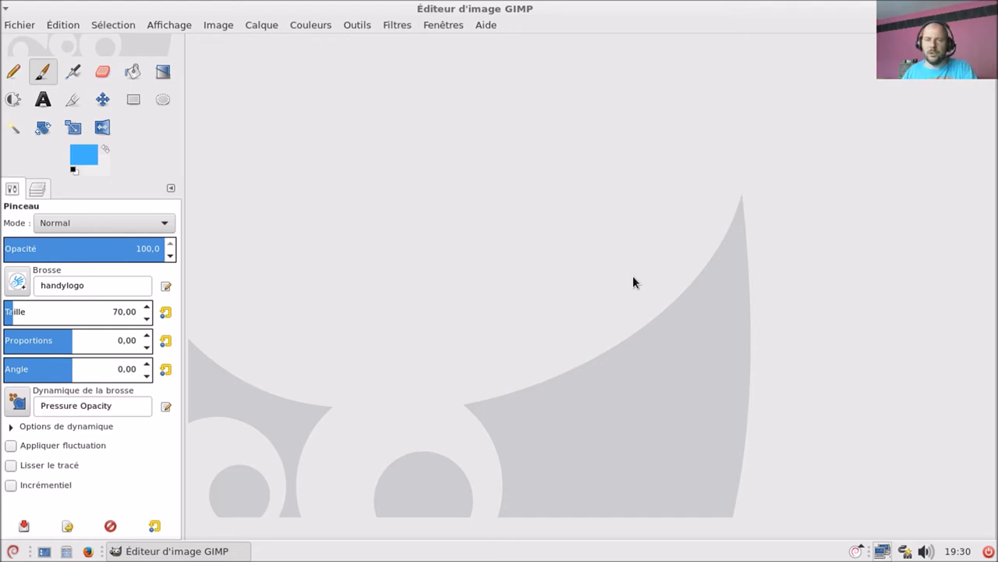
pyautogui.click(35, 31)
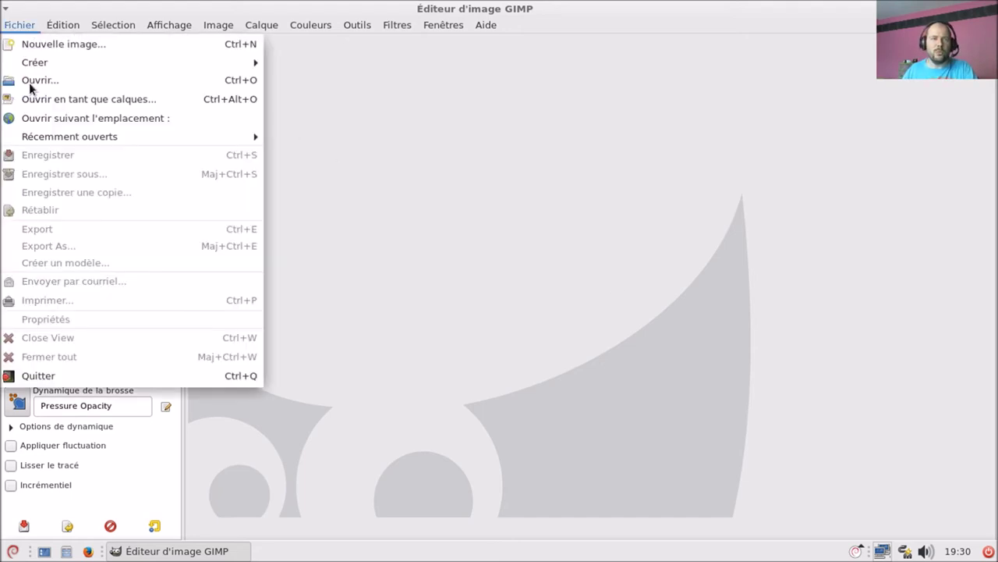
pyautogui.click(58, 372)
# Step: Launch Visionneur d'images Ristretto from the Infographie category of the applications menu
pyautogui.click(12, 551)
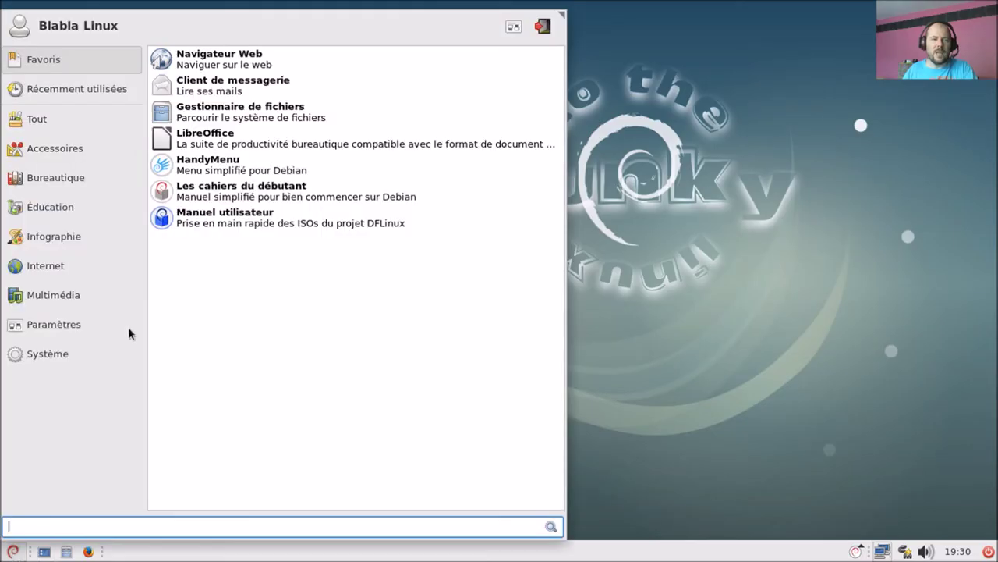
pyautogui.moveTo(106, 244)
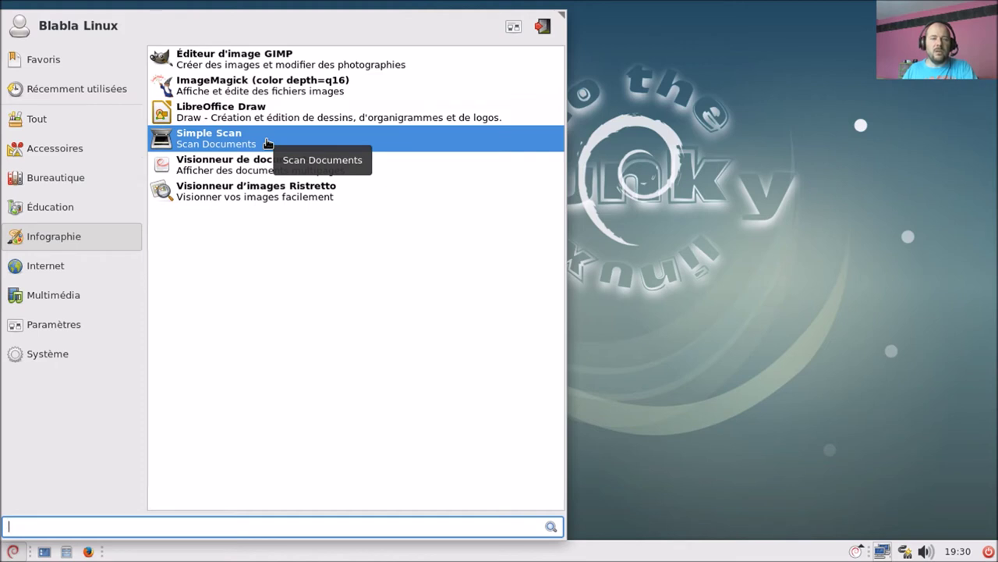
pyautogui.click(314, 202)
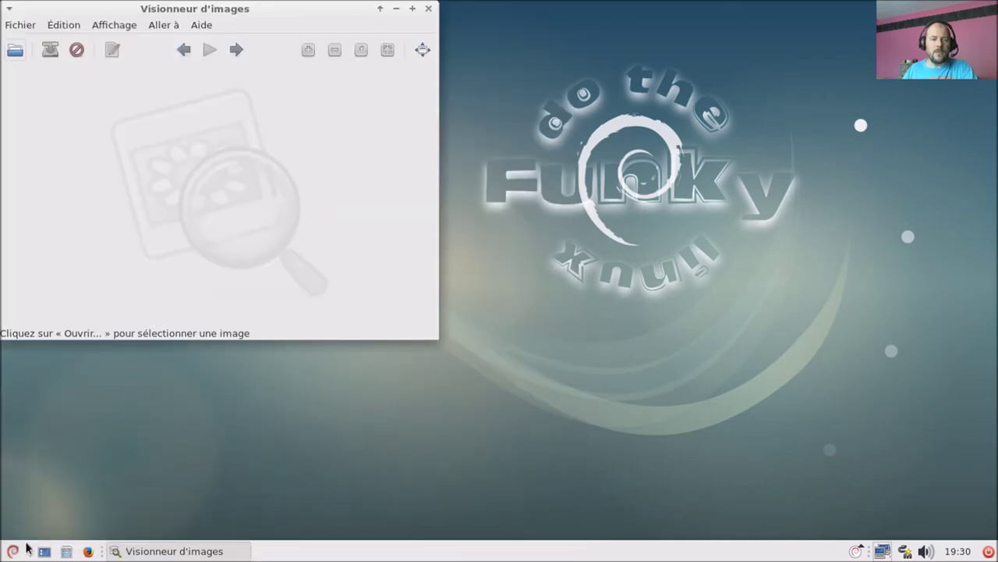
# Step: Launch Messagerie Thunderbird from the Internet category of the applications menu
pyautogui.click(13, 551)
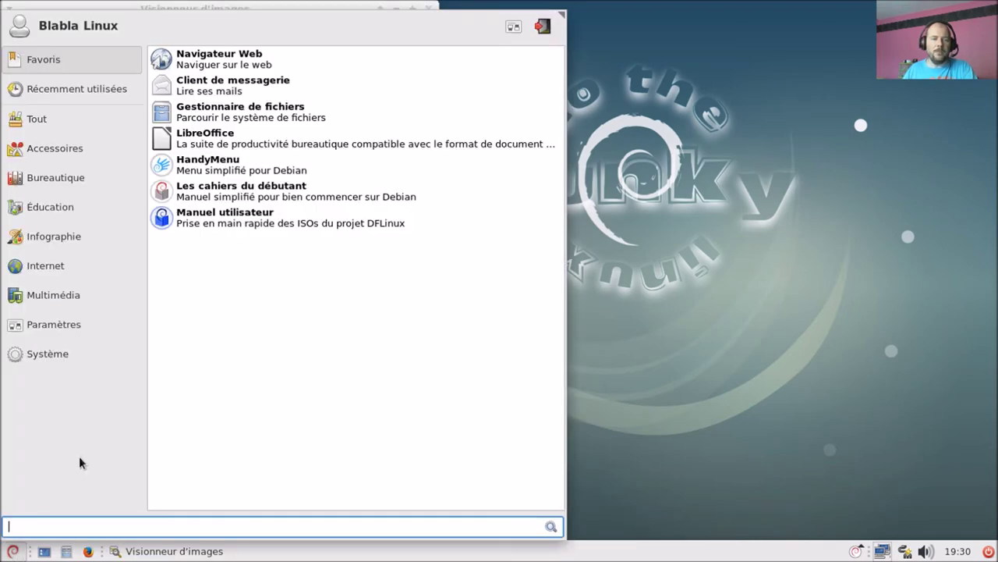
pyautogui.click(98, 265)
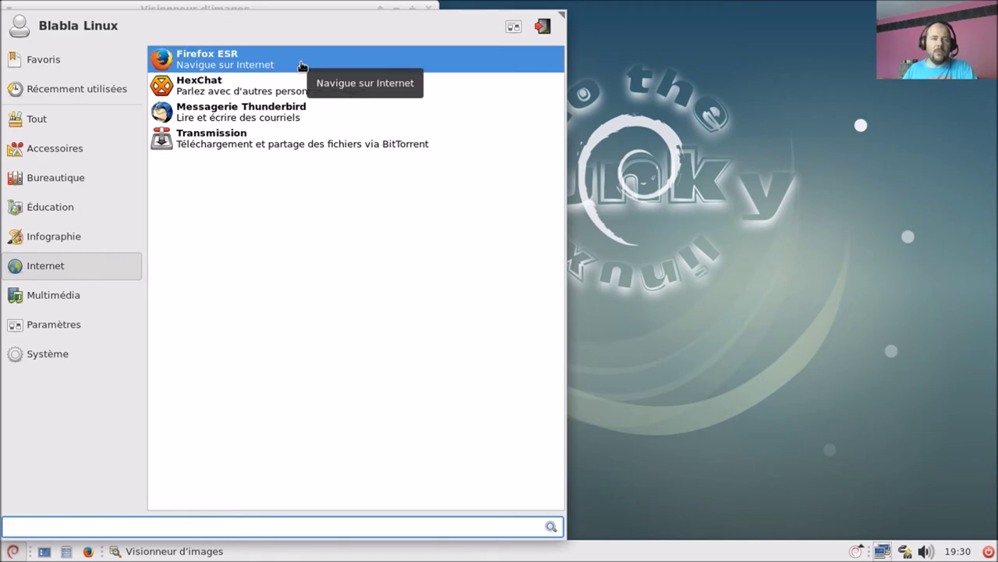
pyautogui.click(290, 116)
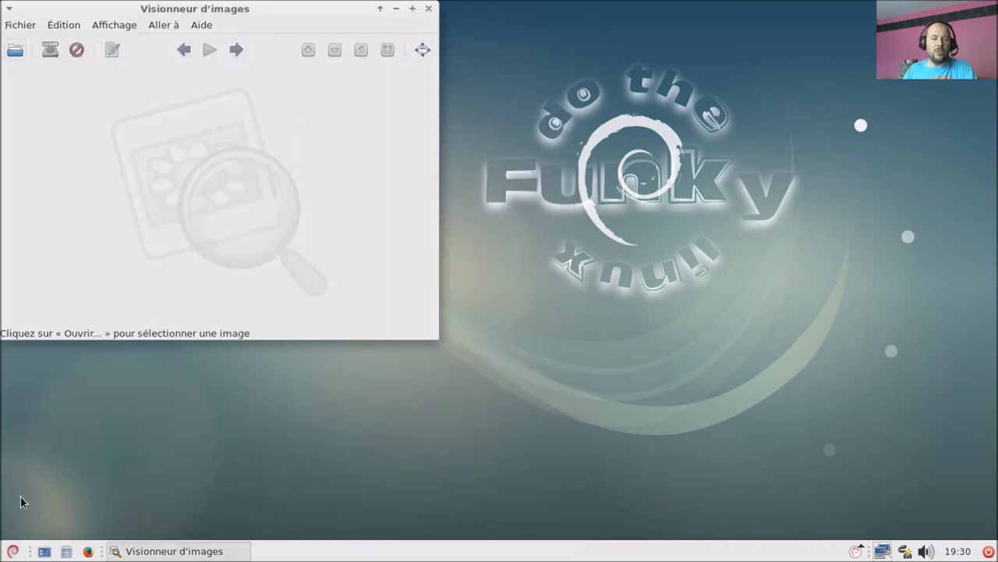
# Step: Launch Transmission from the Internet category and agree to its file-sharing responsibility notice
pyautogui.click(16, 552)
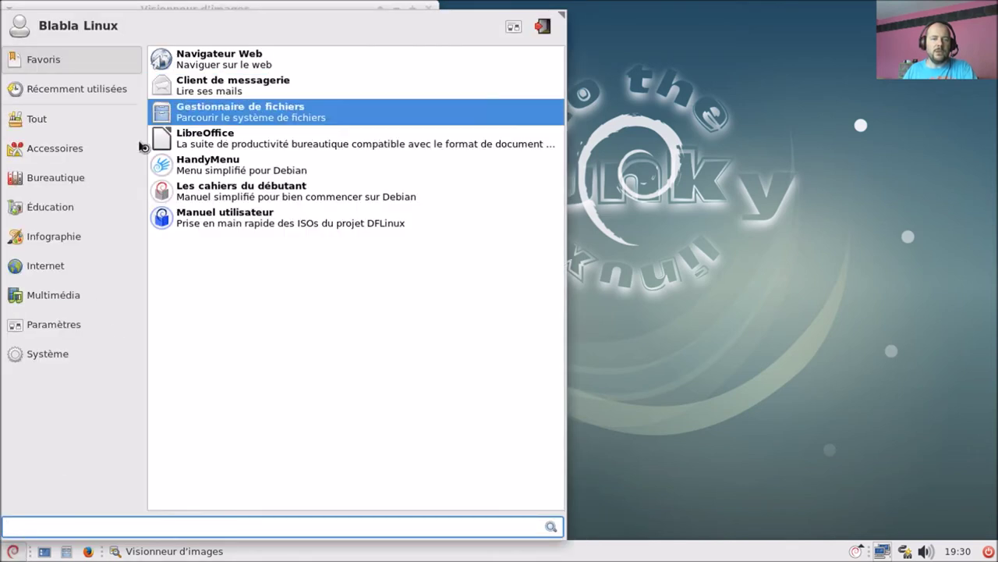
pyautogui.click(73, 236)
pyautogui.click(67, 263)
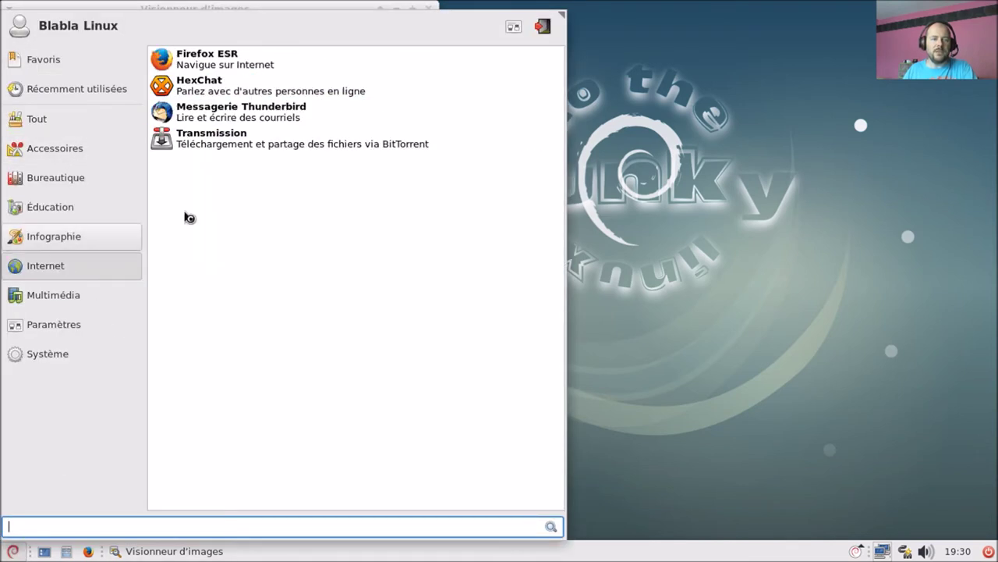
pyautogui.click(310, 138)
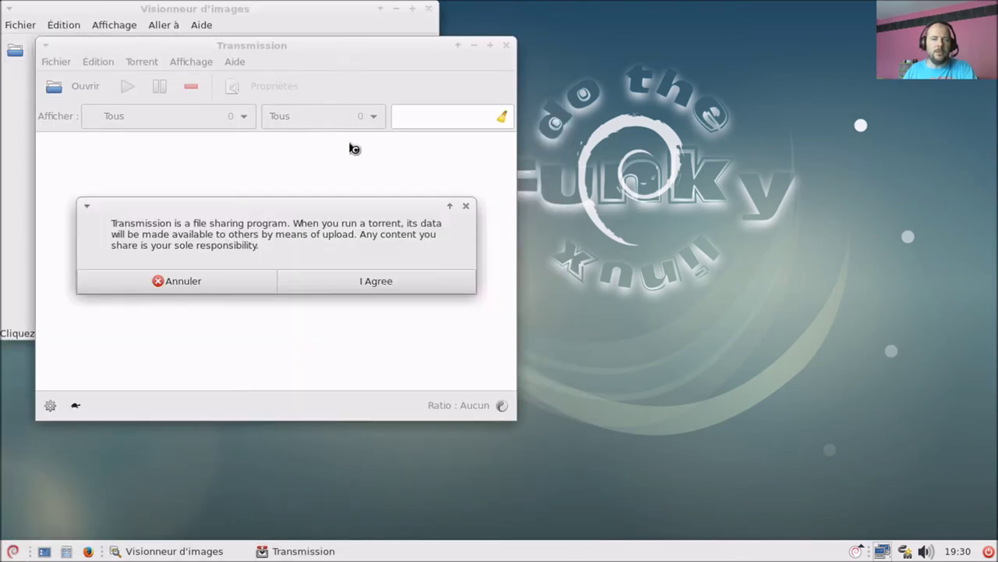
pyautogui.click(316, 289)
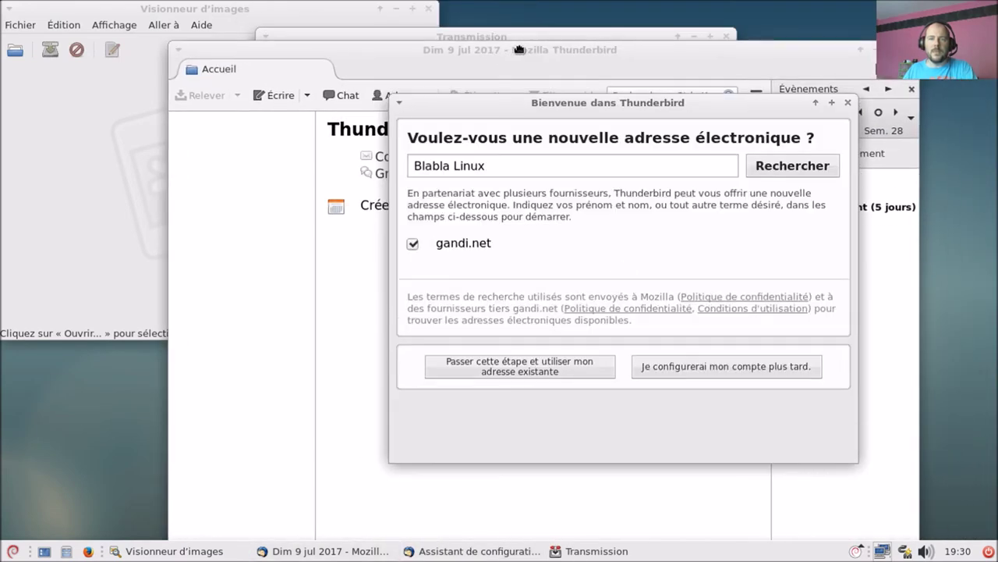
# Step: Close the Bienvenue dans Thunderbird dialog without creating an address and maximize the Thunderbird window
pyautogui.click(849, 103)
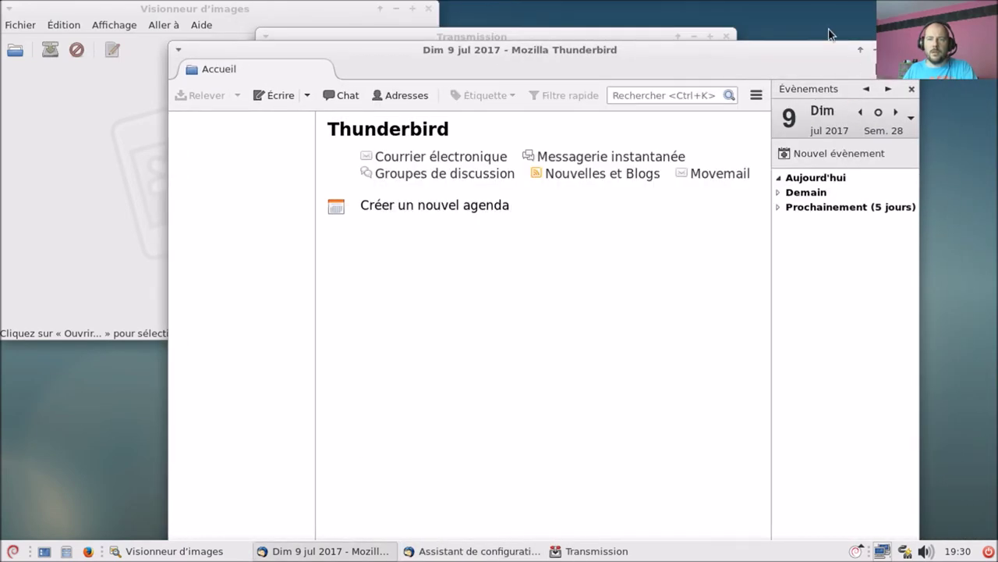
pyautogui.doubleClick(812, 50)
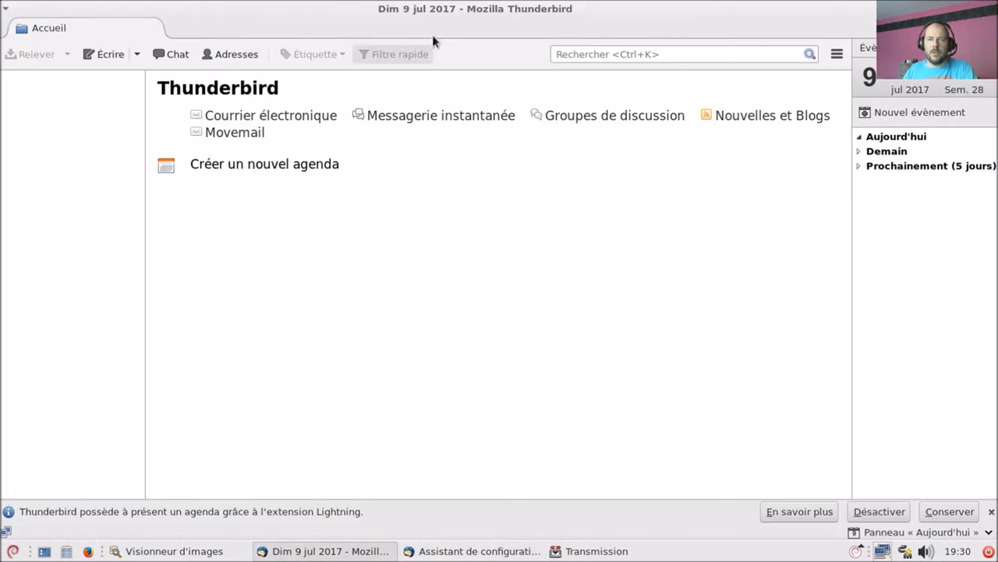
pyautogui.rightClick(768, 21)
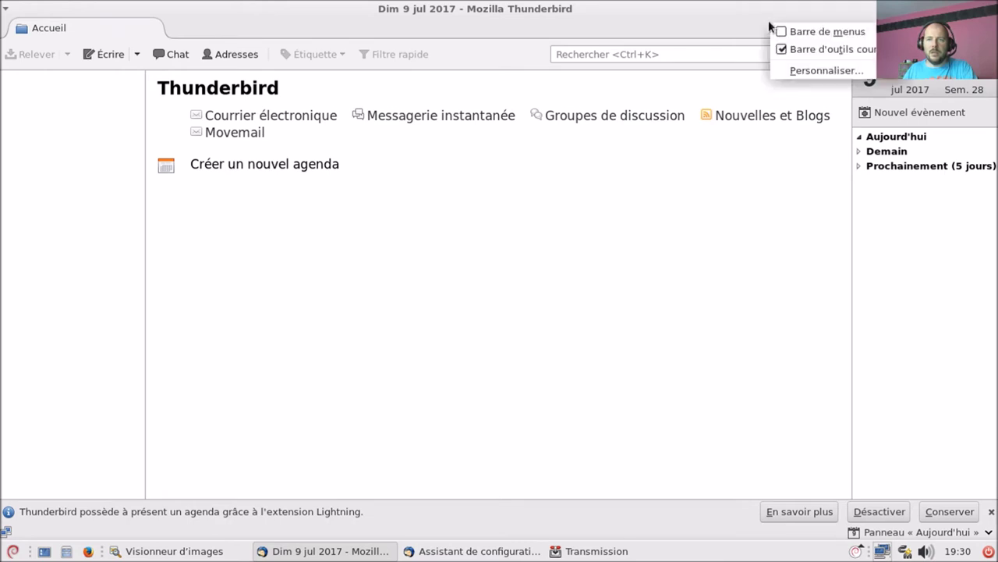
pyautogui.click(691, 31)
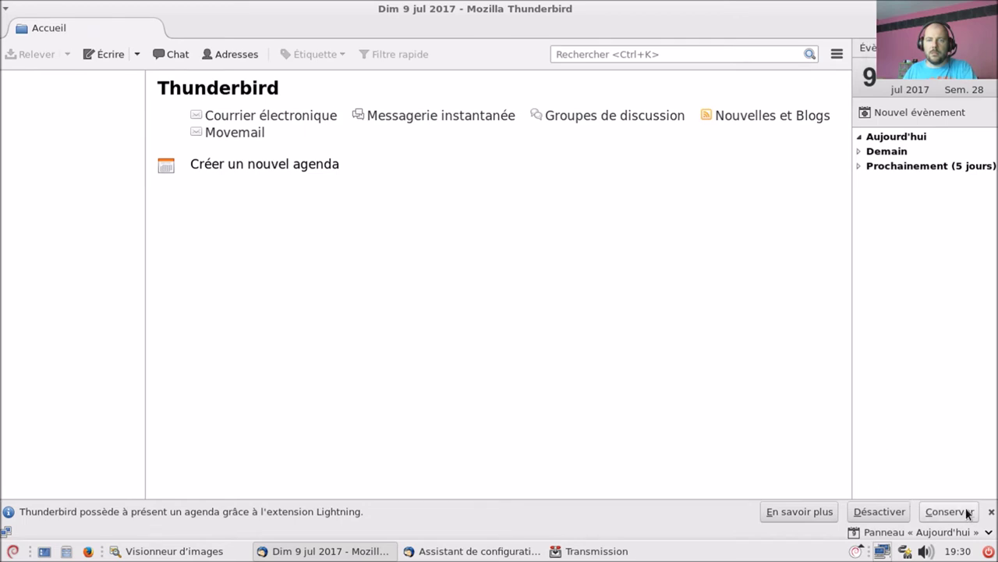
# Step: Dismiss Thunderbird's Lightning calendar notice and hide the Évènements pane
pyautogui.click(992, 511)
pyautogui.rightClick(642, 33)
pyautogui.press('Escape')
pyautogui.click(32, 34)
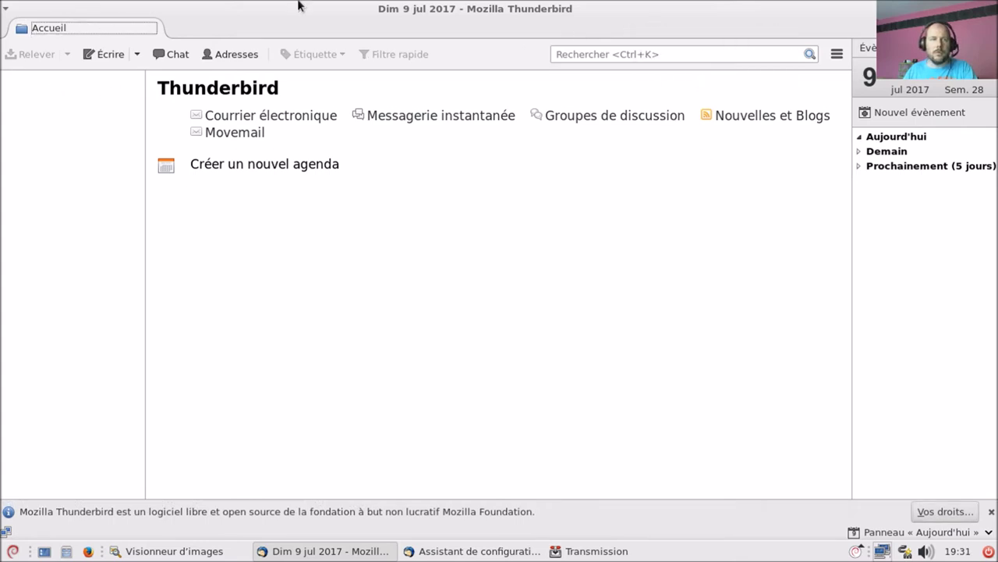
pyautogui.click(987, 87)
pyautogui.click(986, 87)
pyautogui.click(987, 48)
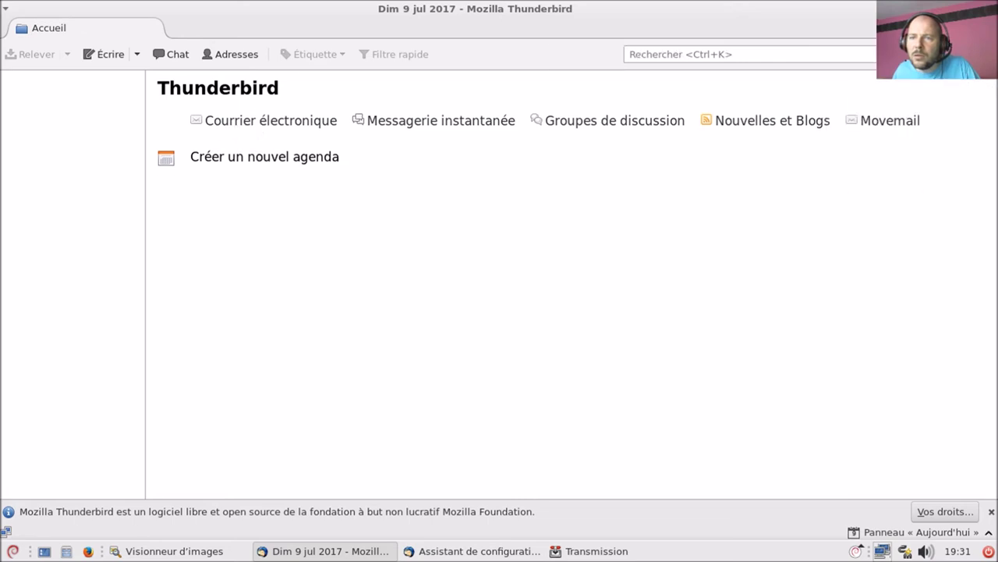
# Step: Check the Thunderbird version in its À propos window and close that window
pyautogui.click(985, 54)
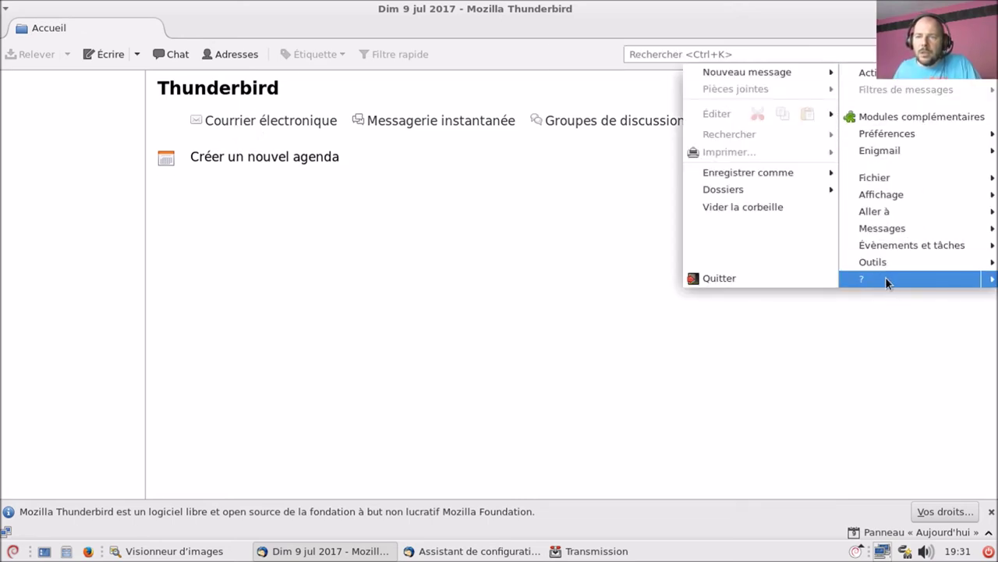
pyautogui.moveTo(885, 278)
pyautogui.click(802, 377)
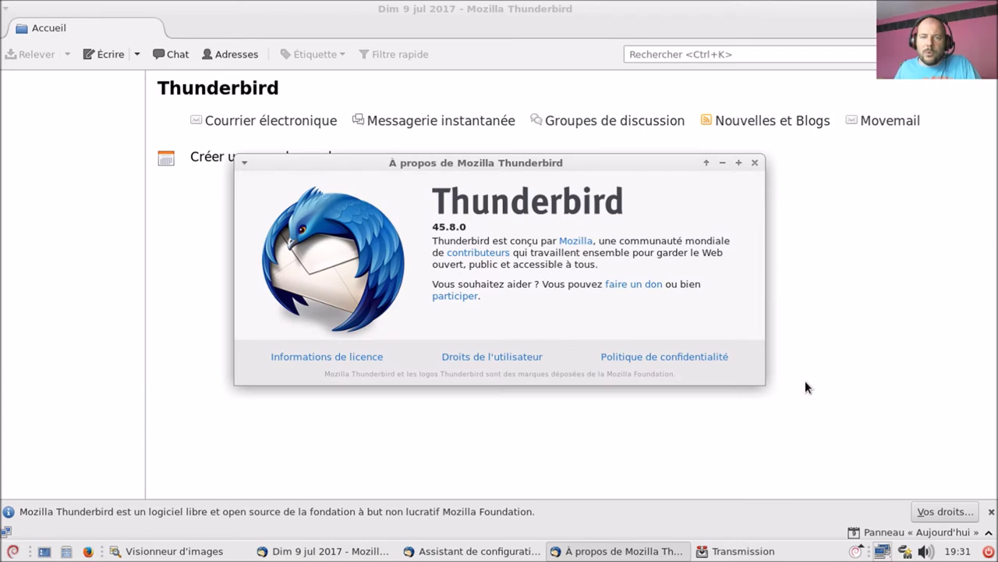
pyautogui.click(755, 162)
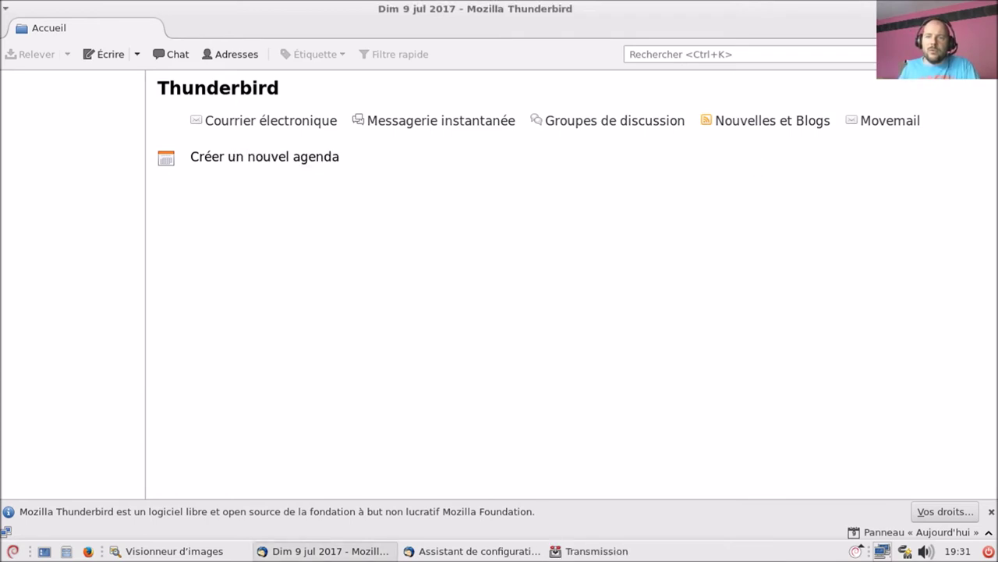
# Step: Close Thunderbird's main window and abandon the Enigmail configuration assistant
pyautogui.hotkey('ctrl', 'w')
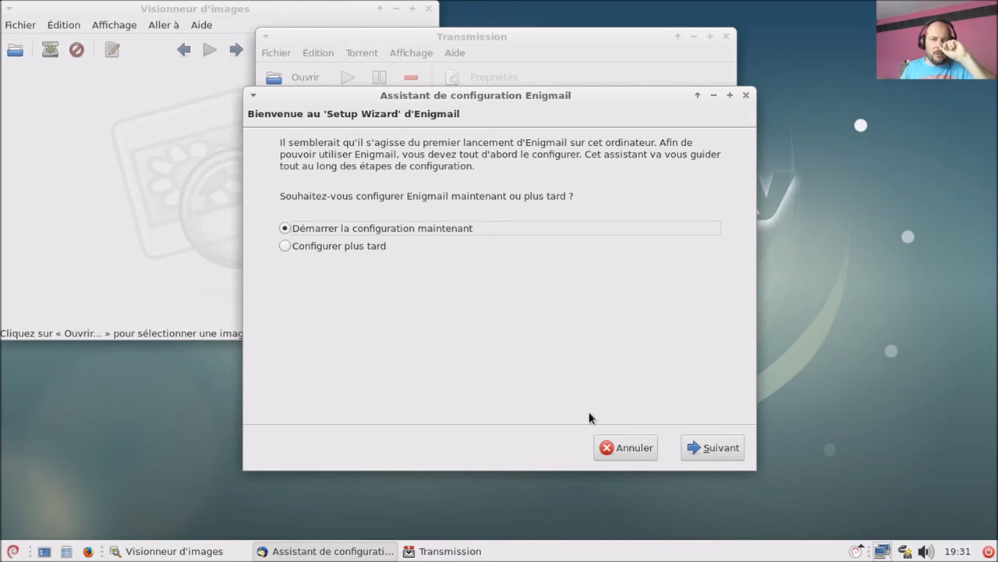
pyautogui.click(621, 447)
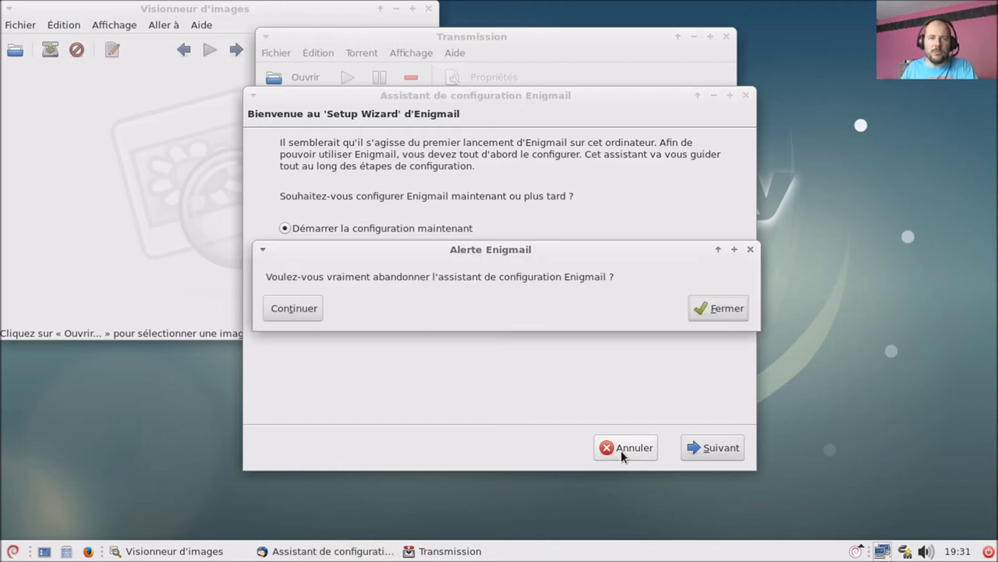
pyautogui.click(700, 309)
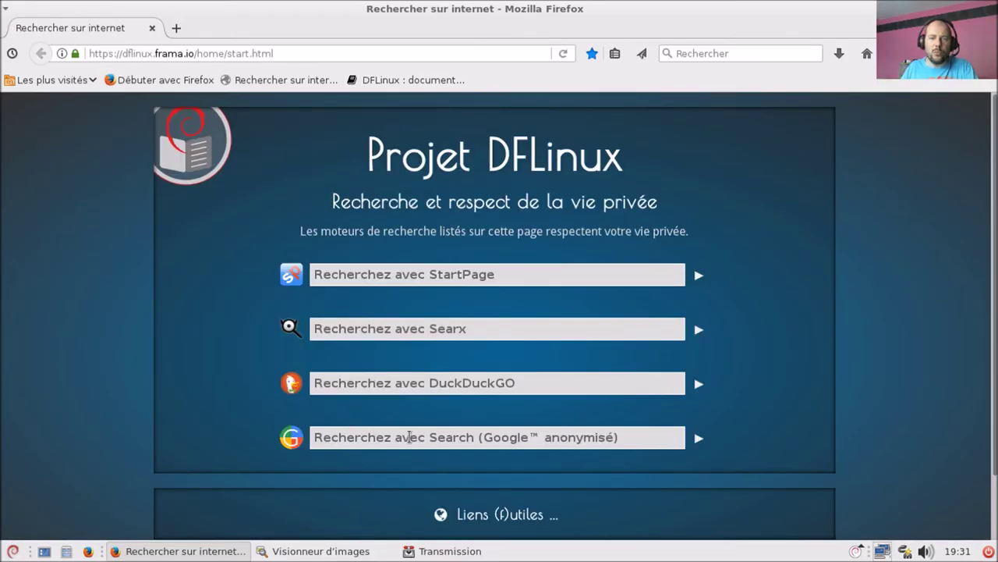
# Step: Search for "iblocklist transmission" with Search (Google anonymisé) on the Projet DFLinux start page in Firefox
pyautogui.click(475, 431)
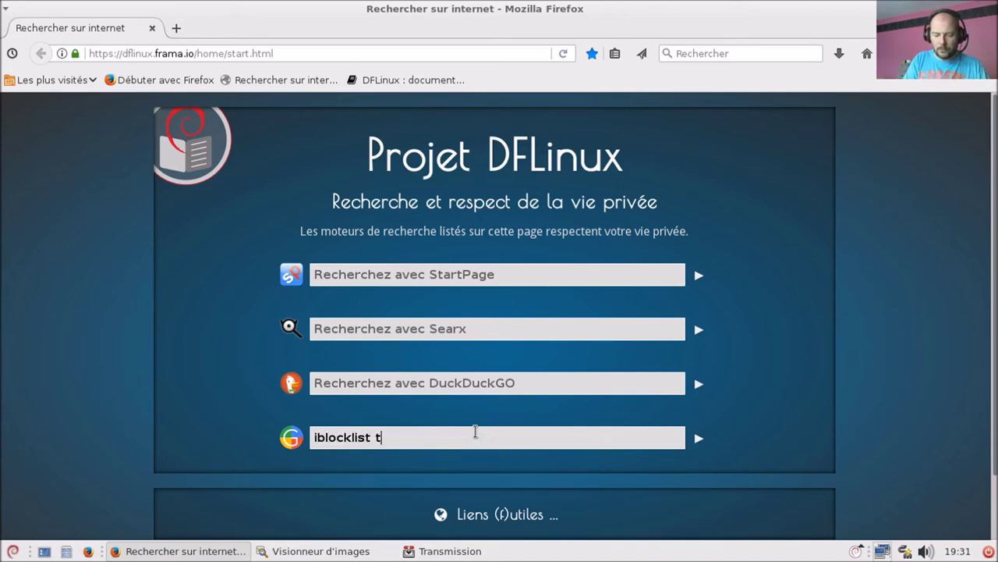
pyautogui.write('iblocklist transmissio')
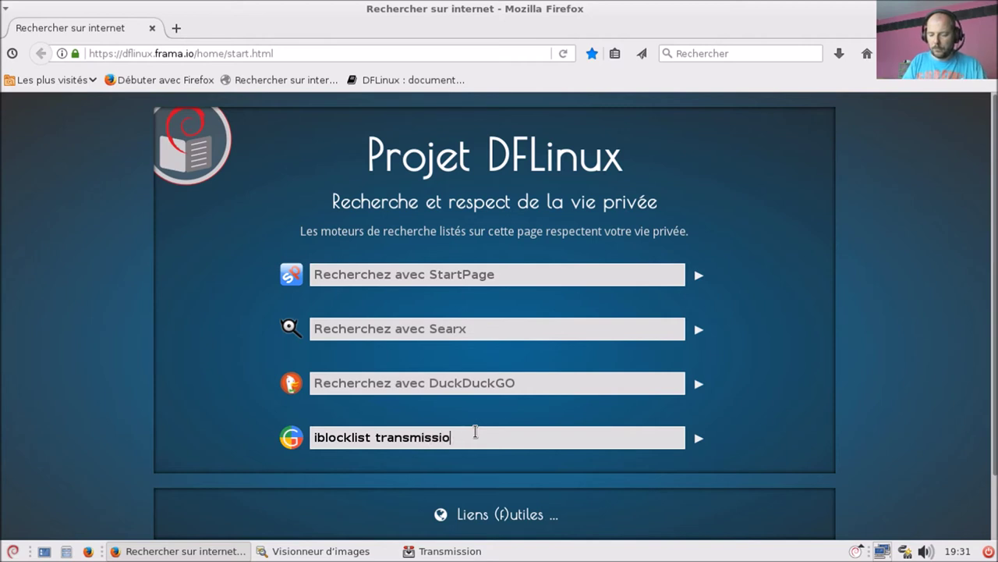
pyautogui.write('n')
pyautogui.press('Return')
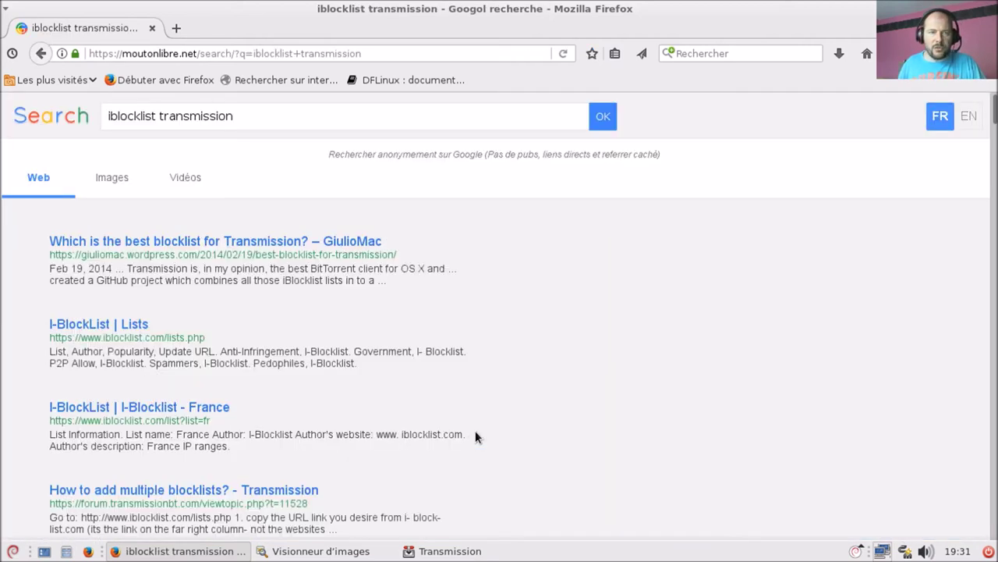
# Step: Open the article "Which is the best blocklist for Transmission?" and copy its biglist.p2p.gz blocklist URL
pyautogui.click(196, 244)
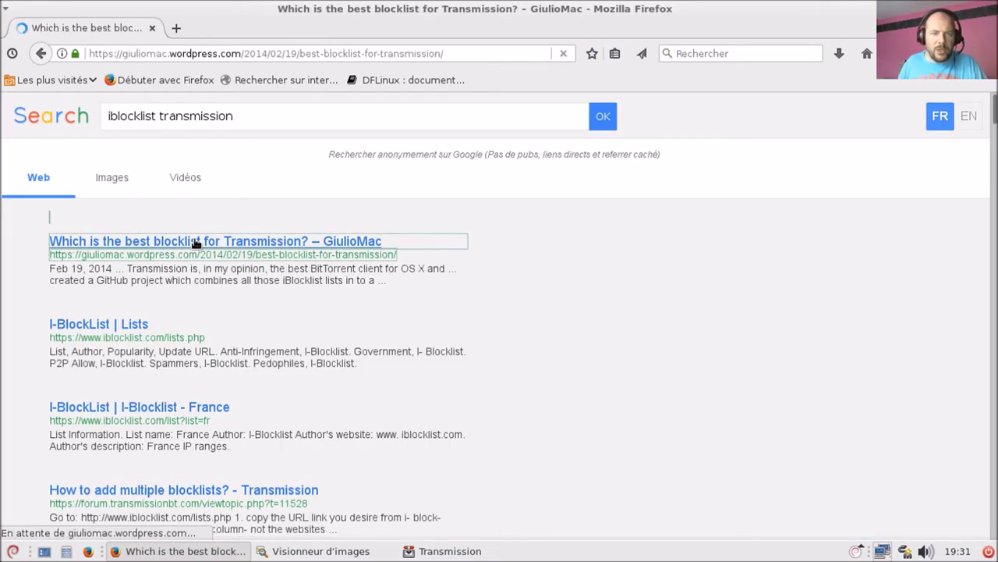
pyautogui.scroll(-6, 309, 305)
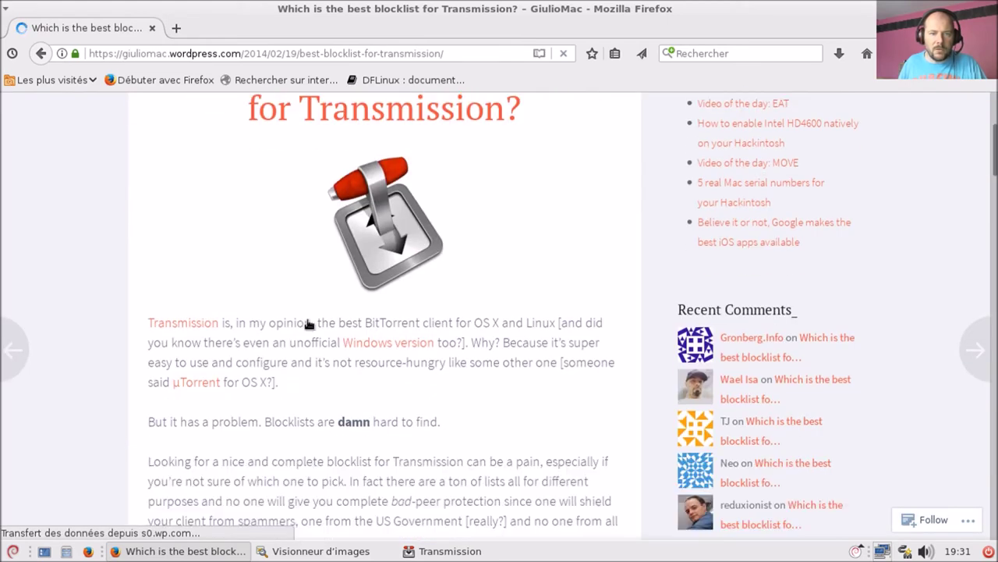
pyautogui.scroll(-4, 309, 334)
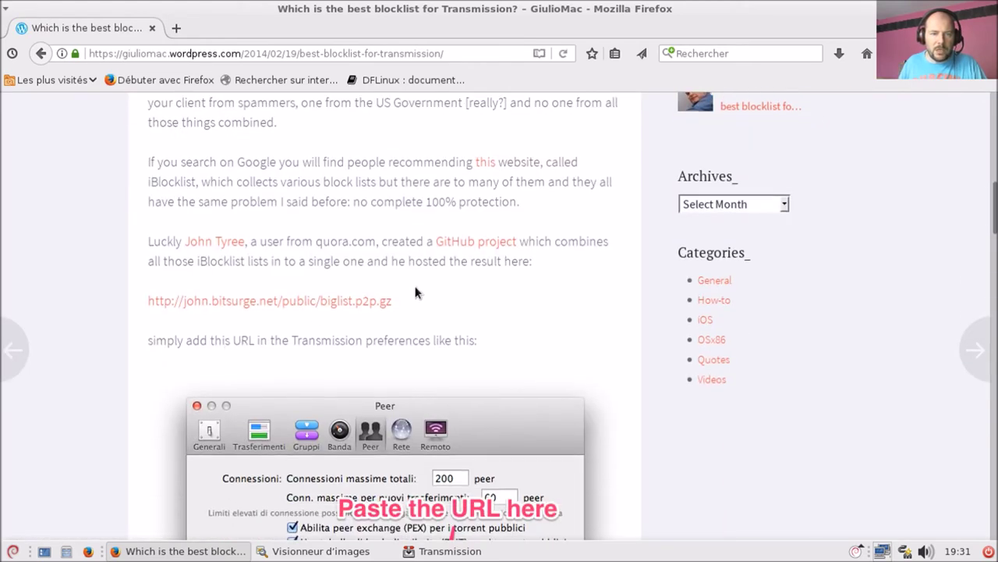
pyautogui.moveTo(208, 326); pyautogui.dragTo(133, 310)
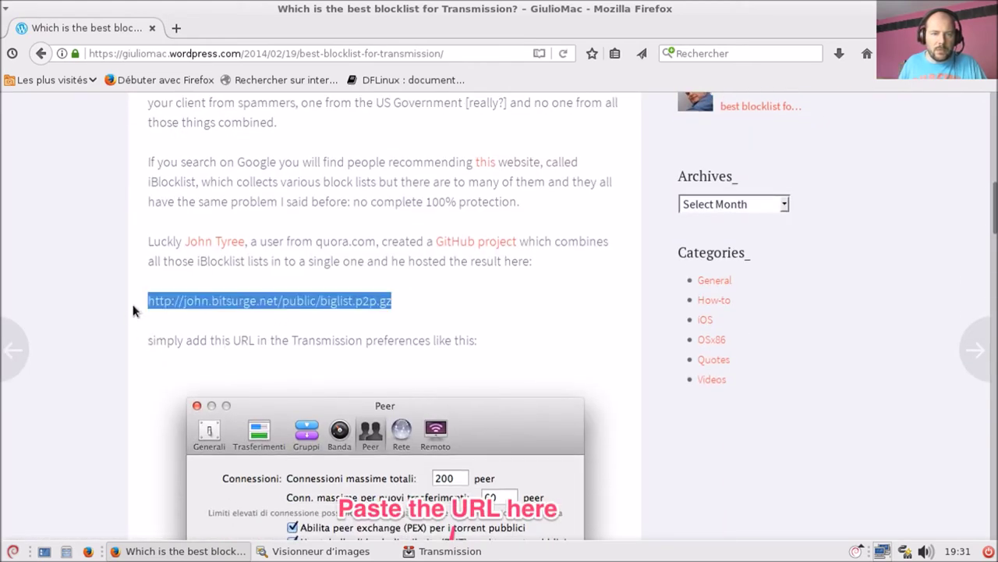
pyautogui.rightClick(177, 300)
pyautogui.click(218, 428)
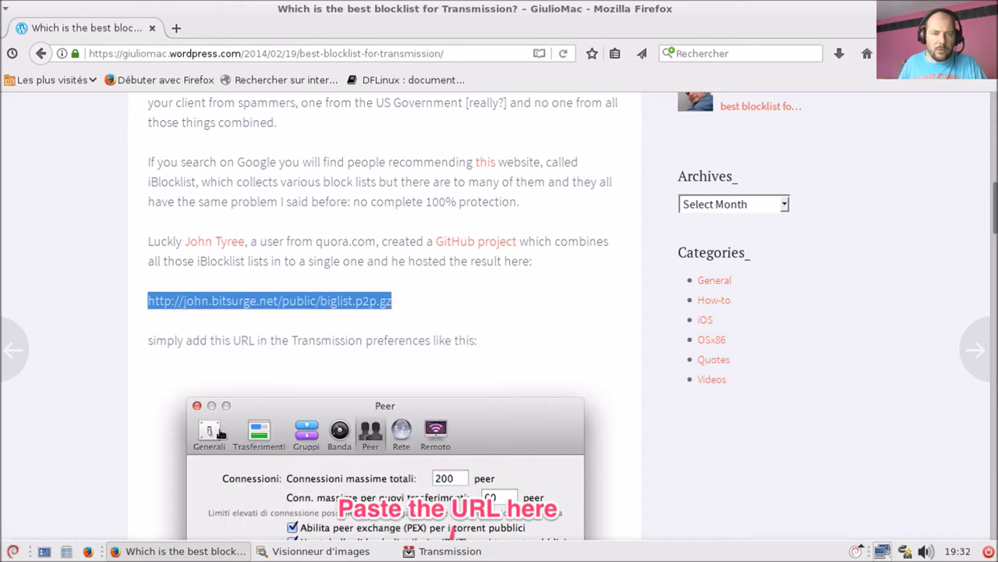
pyautogui.click(446, 550)
pyautogui.click(312, 55)
pyautogui.click(316, 106)
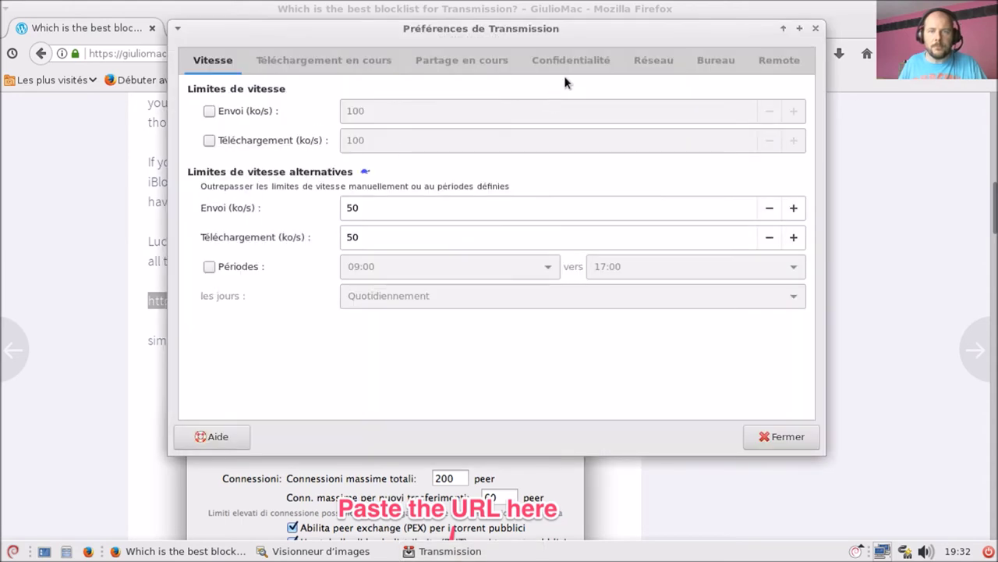
pyautogui.click(578, 60)
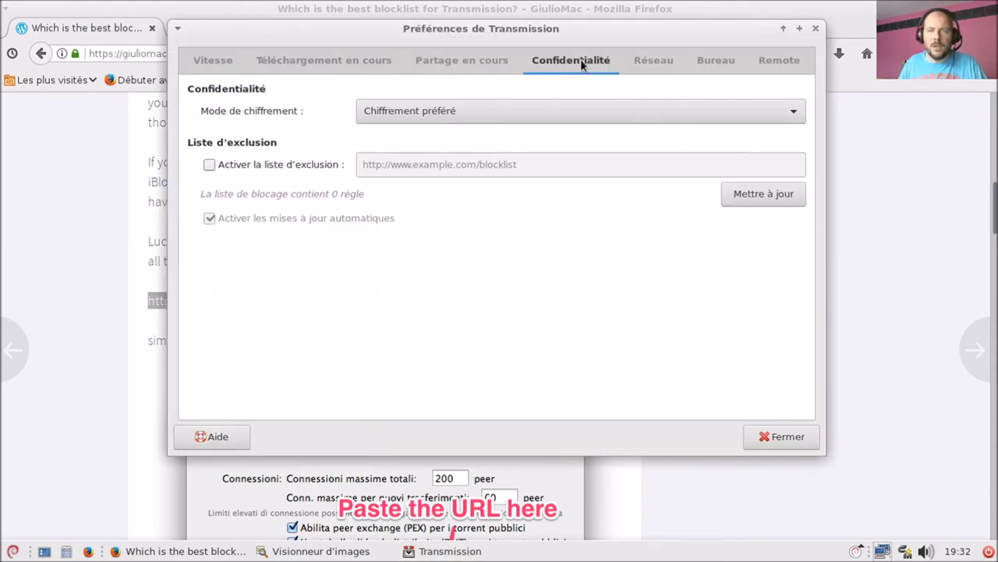
pyautogui.click(294, 165)
pyautogui.tripleClick(552, 161)
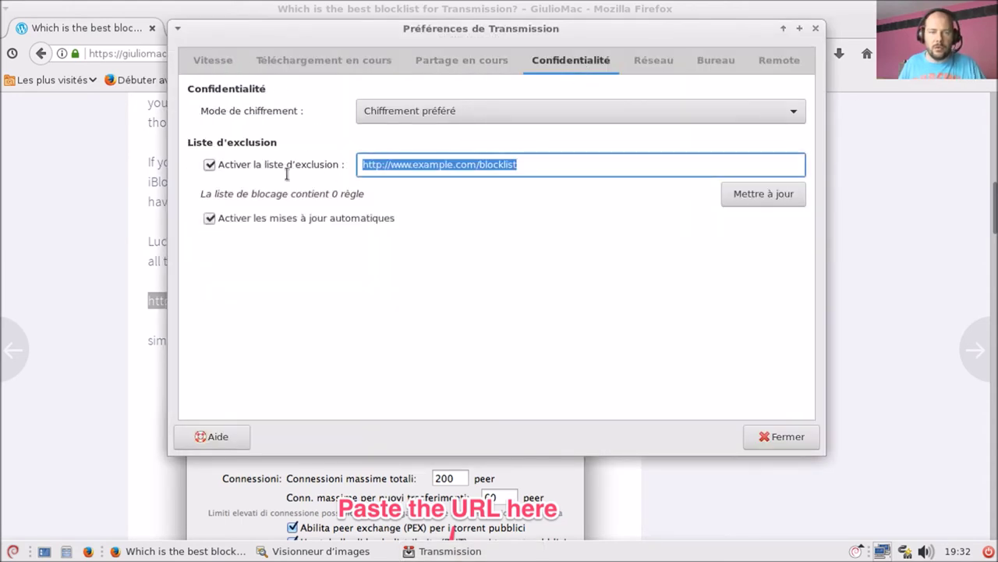
pyautogui.hotkey('ctrl', 'v')
pyautogui.click(762, 195)
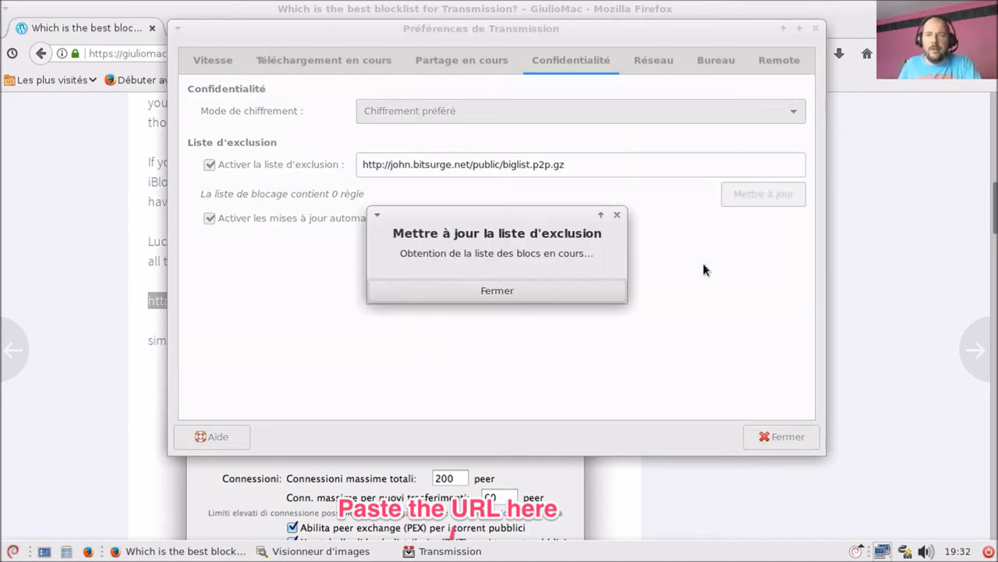
# Step: Dismiss the blocklist update dialog and close the preferences and Transmission itself
pyautogui.click(546, 290)
pyautogui.click(788, 433)
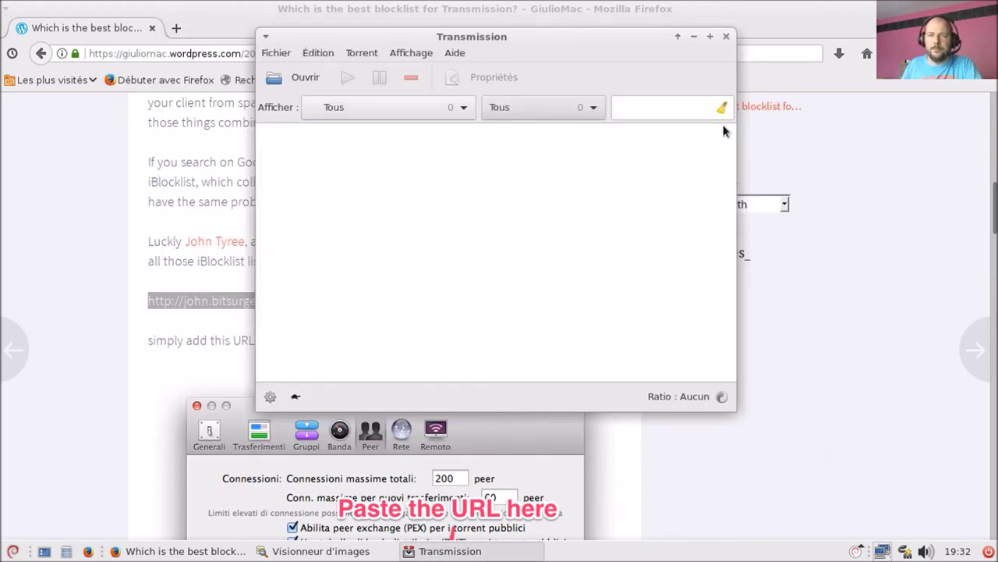
pyautogui.click(726, 38)
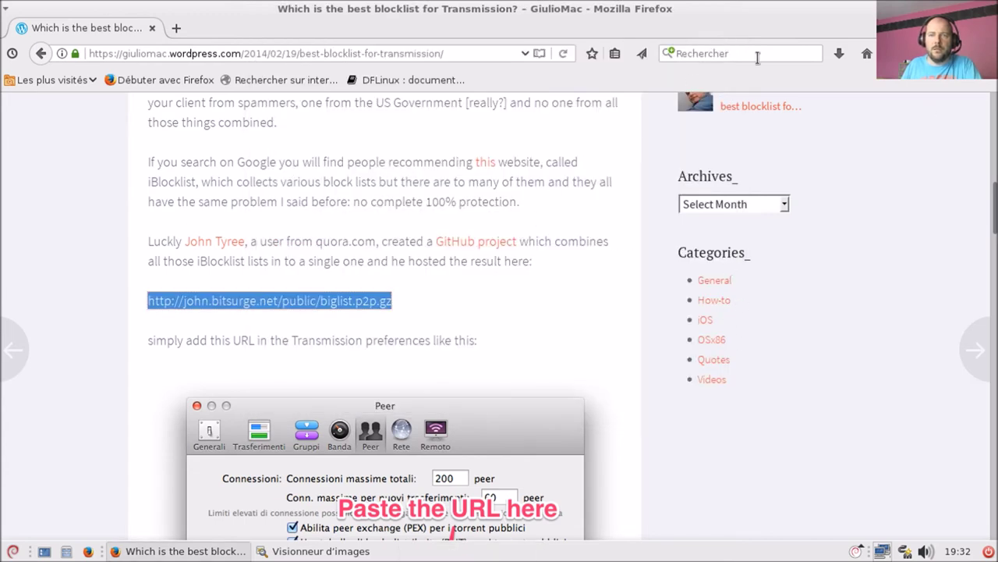
# Step: Go to blablalinux.wordpress.com in Firefox and display the blog in full screen
pyautogui.click(470, 54)
pyautogui.doubleClick(468, 56)
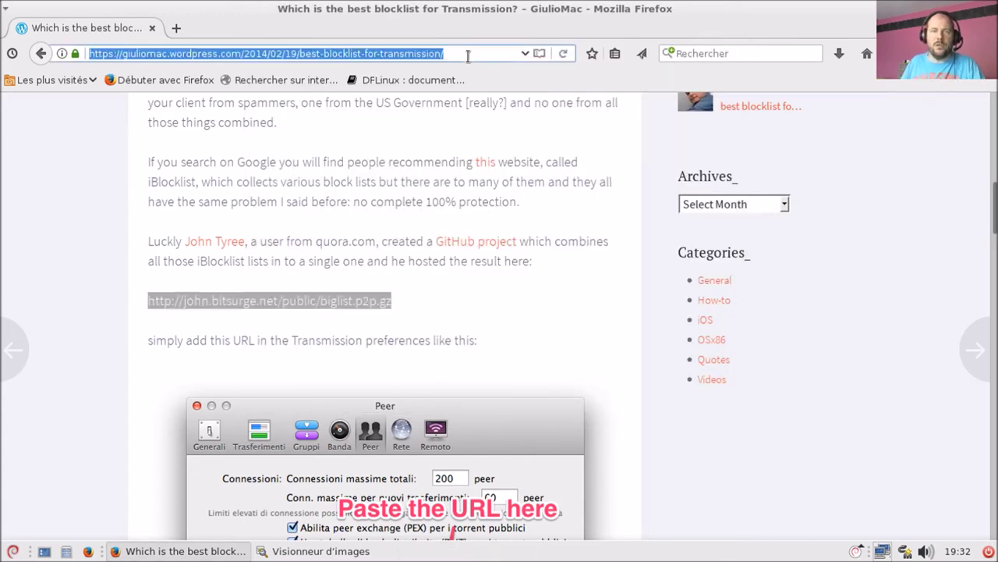
pyautogui.write('blabl')
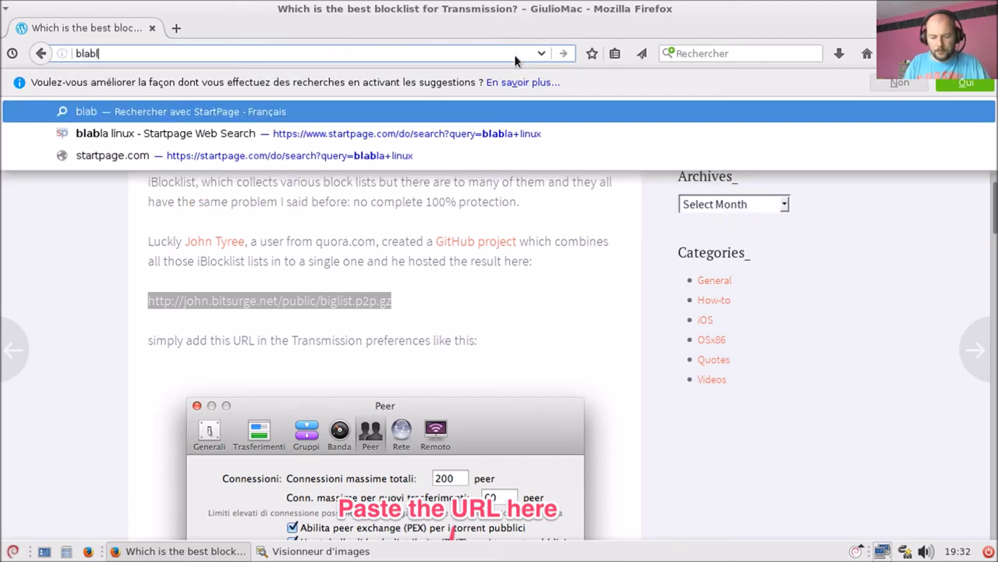
pyautogui.write('alinux')
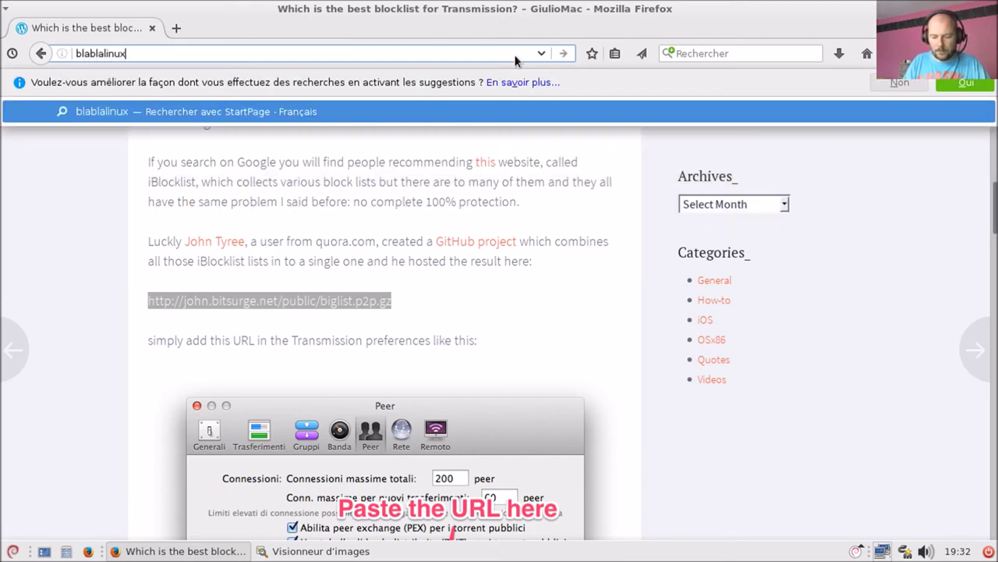
pyautogui.write('.wordpress.com')
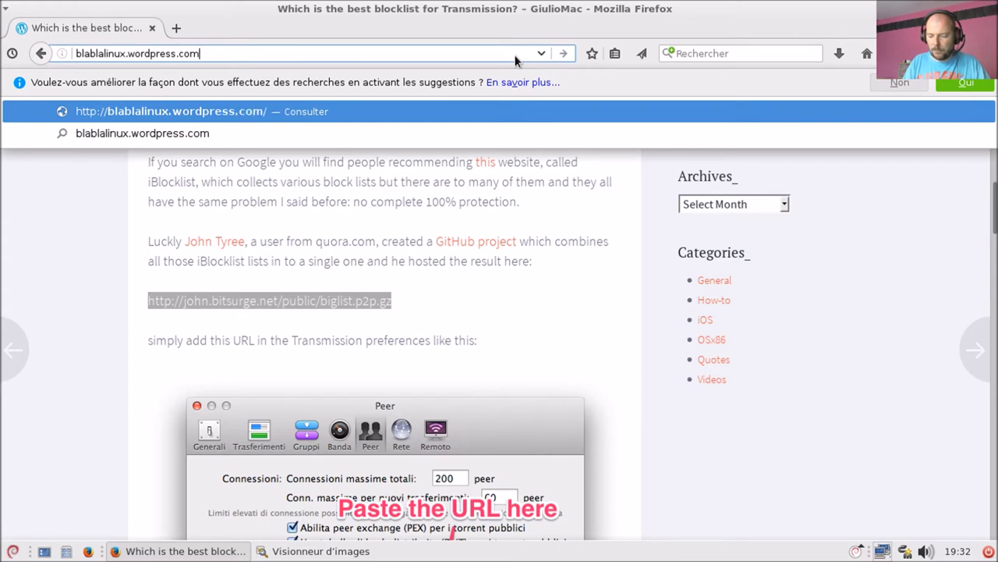
pyautogui.press('Return')
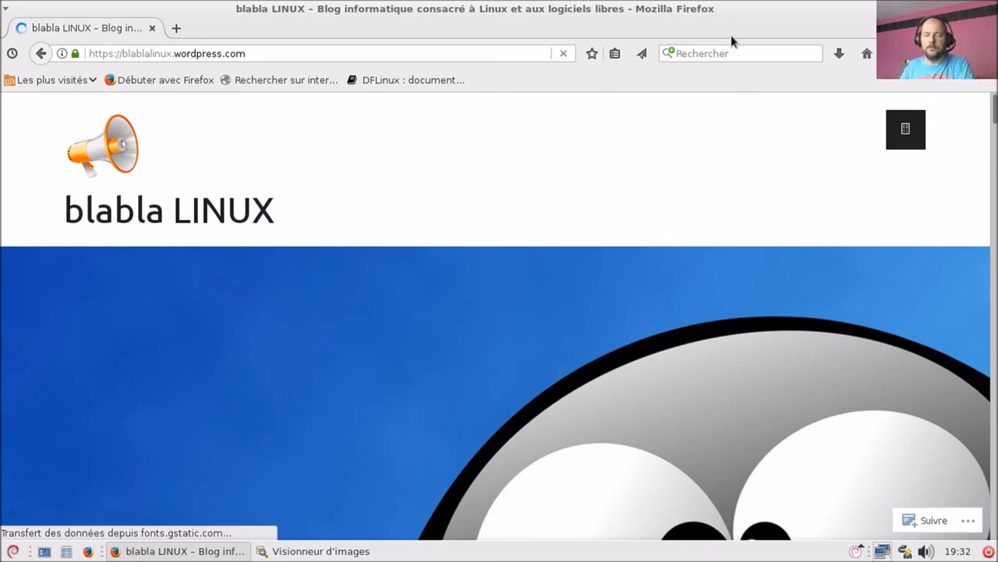
pyautogui.press('F11')
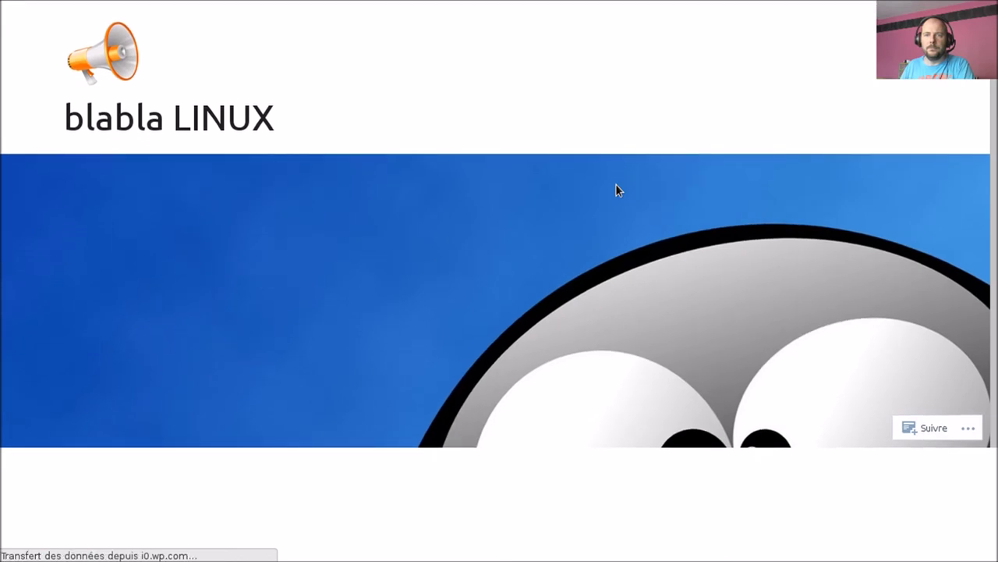
# Step: Look through the blabla LINUX home page, including its welcome text, recent posts, distributions and link widgets
pyautogui.scroll(-5, 616, 187)
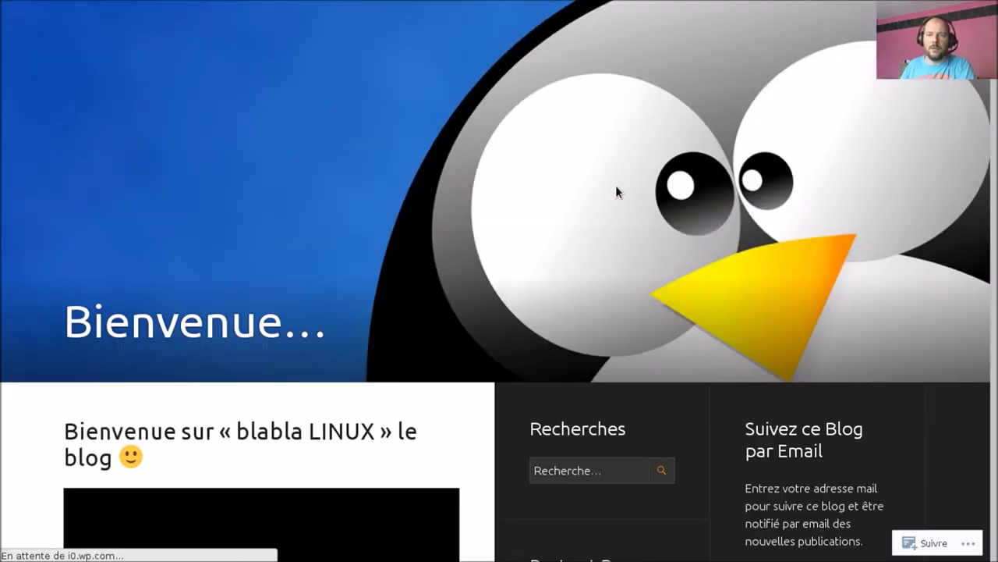
pyautogui.scroll(-5, 615, 187)
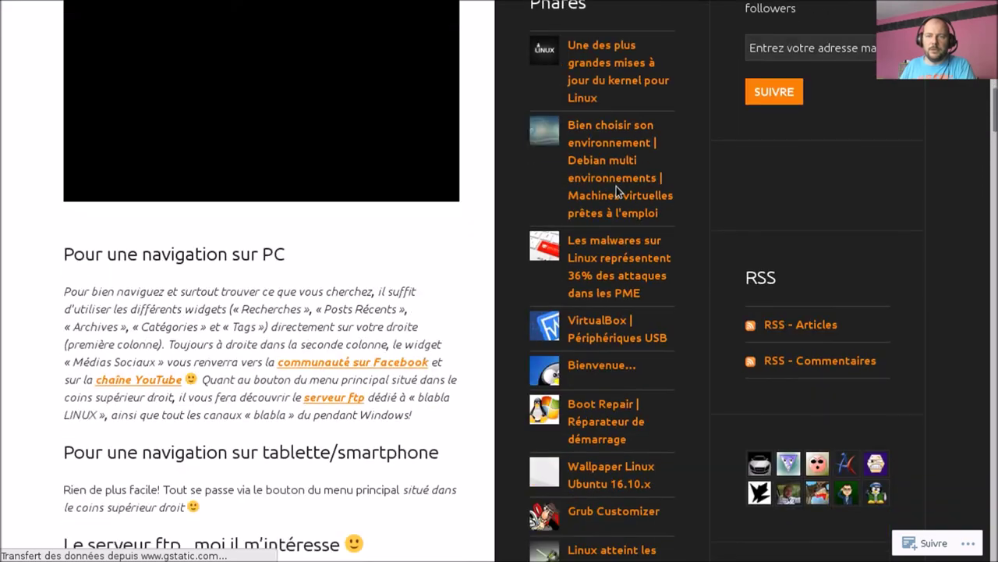
pyautogui.scroll(-10, 617, 197)
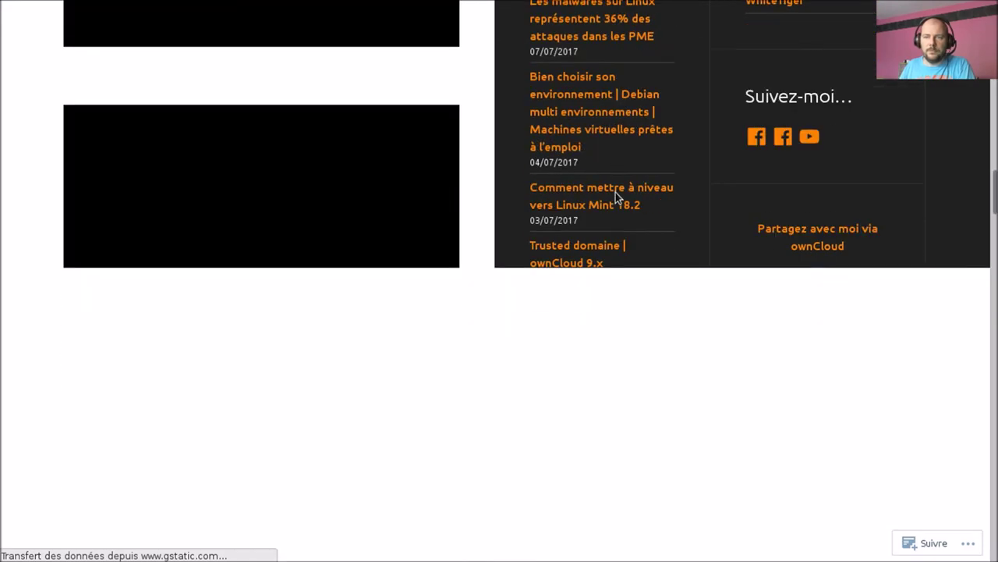
pyautogui.scroll(3, 616, 196)
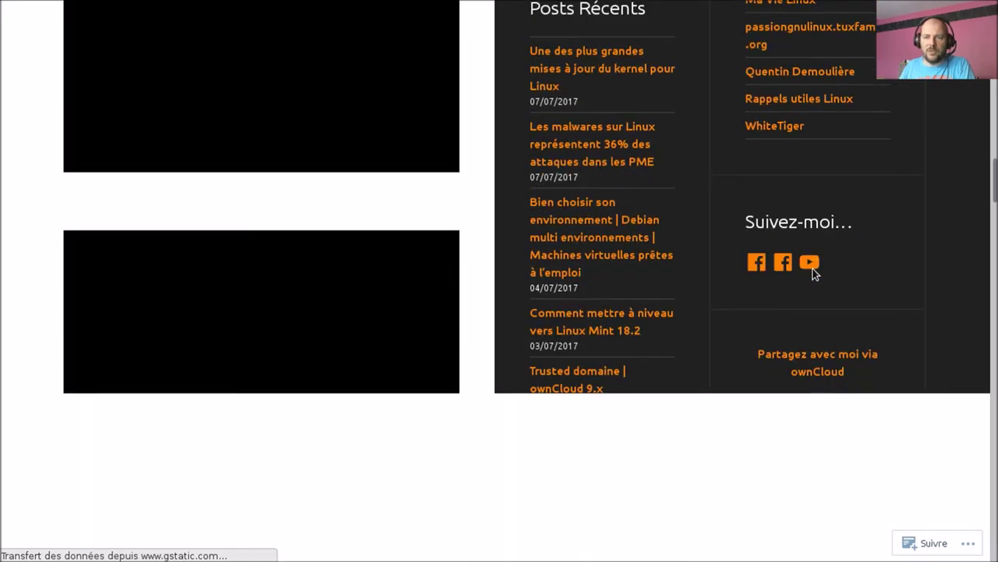
pyautogui.scroll(15, 663, 308)
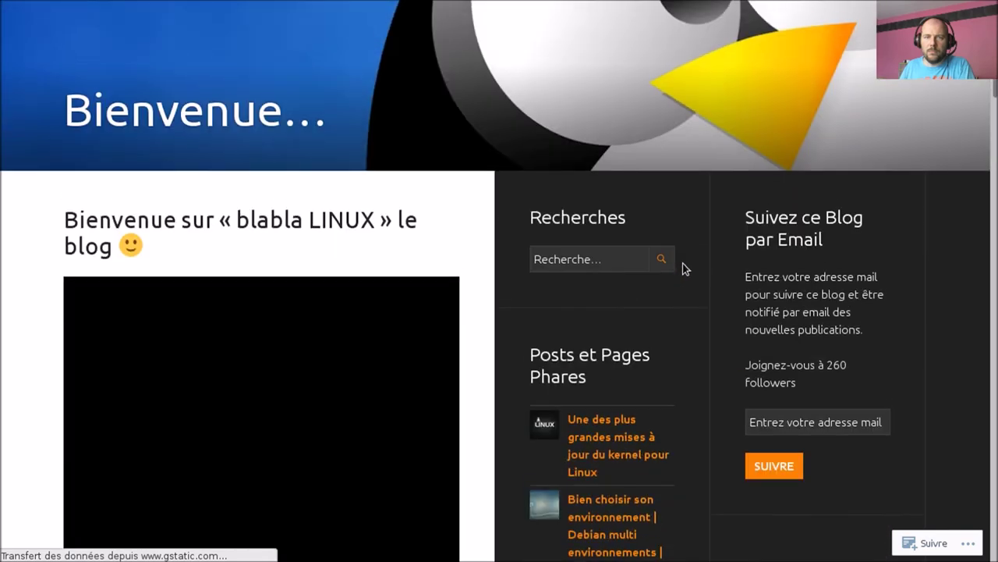
pyautogui.scroll(6, 684, 267)
pyautogui.scroll(-4, 684, 266)
pyautogui.scroll(4, 684, 266)
pyautogui.scroll(-15, 684, 260)
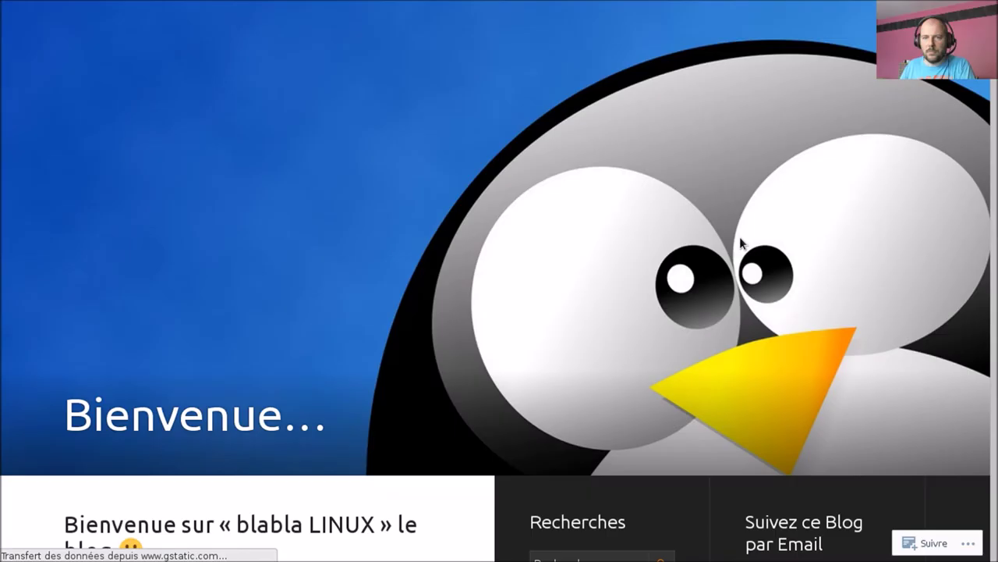
pyautogui.scroll(-20, 740, 244)
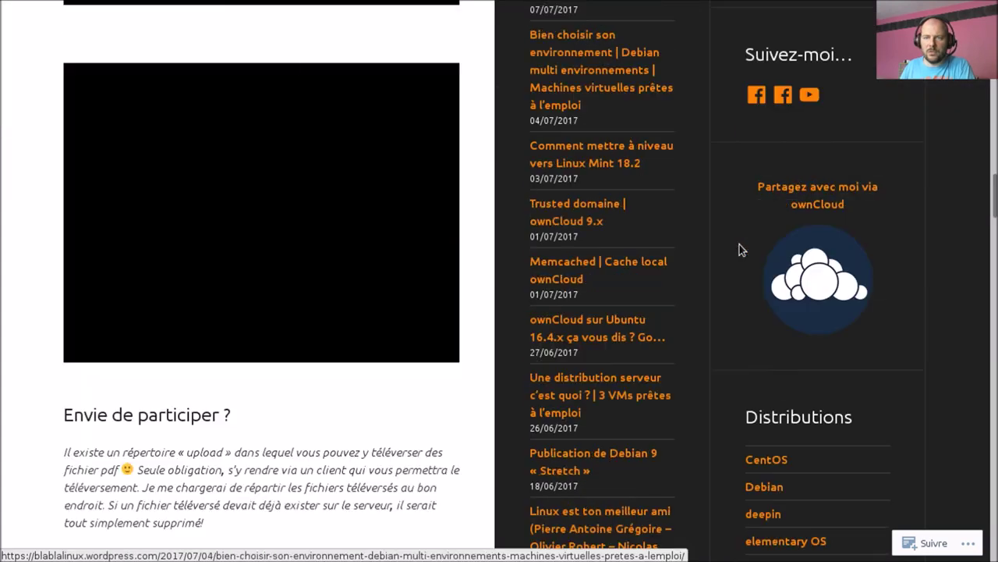
pyautogui.scroll(-20, 739, 244)
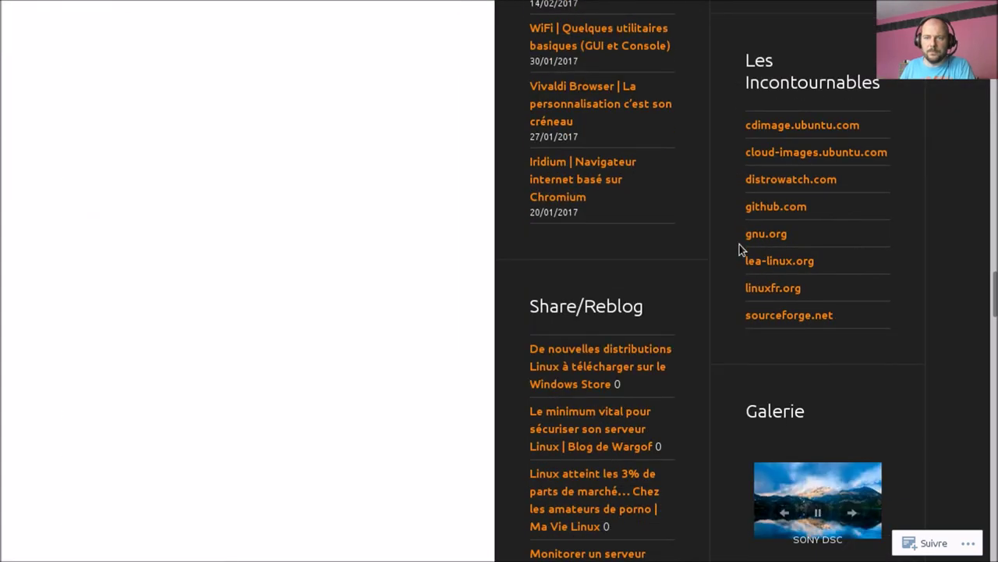
pyautogui.scroll(-11, 739, 248)
pyautogui.scroll(7, 738, 254)
pyautogui.scroll(15, 737, 253)
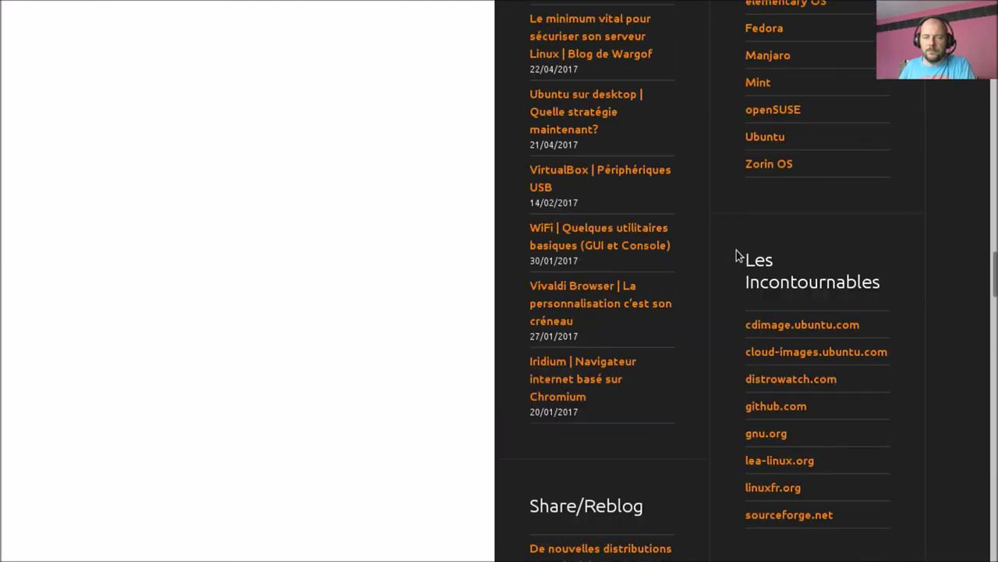
pyautogui.scroll(20, 736, 246)
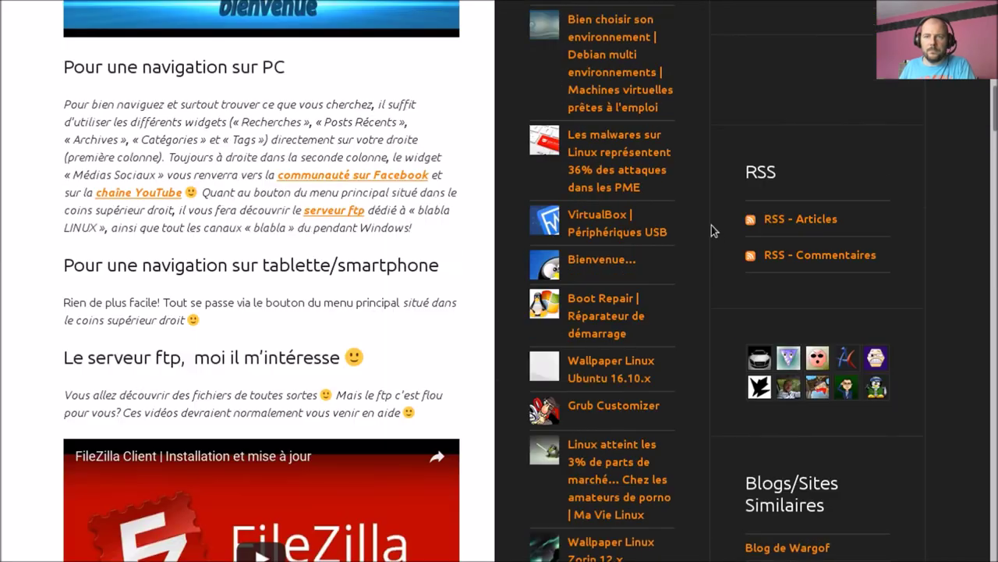
pyautogui.scroll(4, 708, 224)
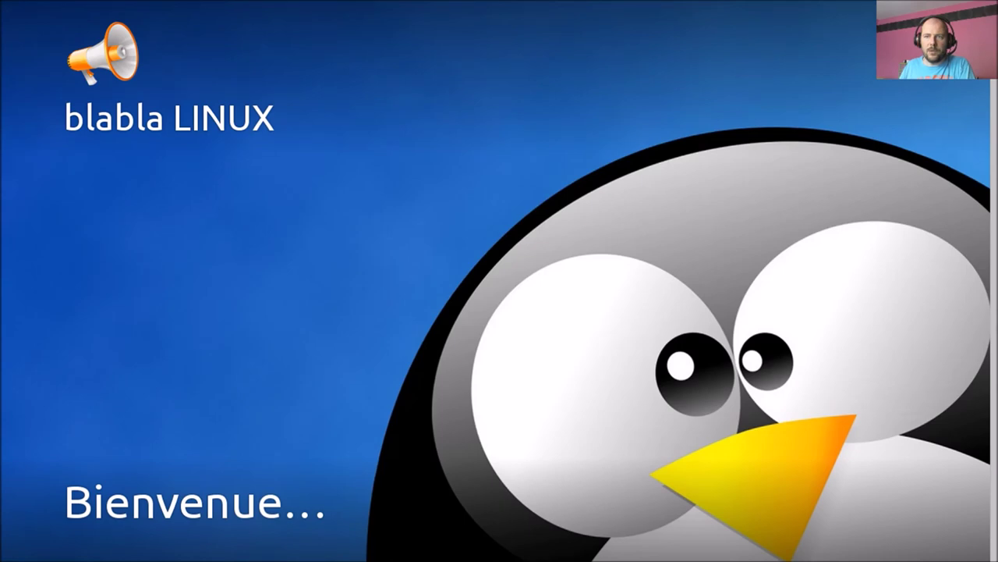
# Step: View the blog's main menu, dismissing the newsletter subscription popup, and close the menu
pyautogui.click(814, 98)
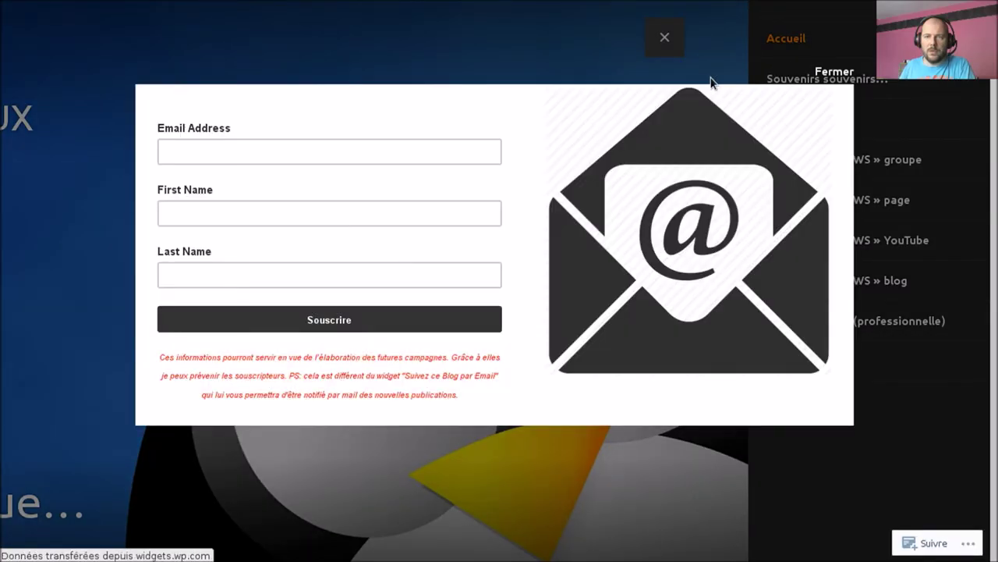
pyautogui.click(827, 80)
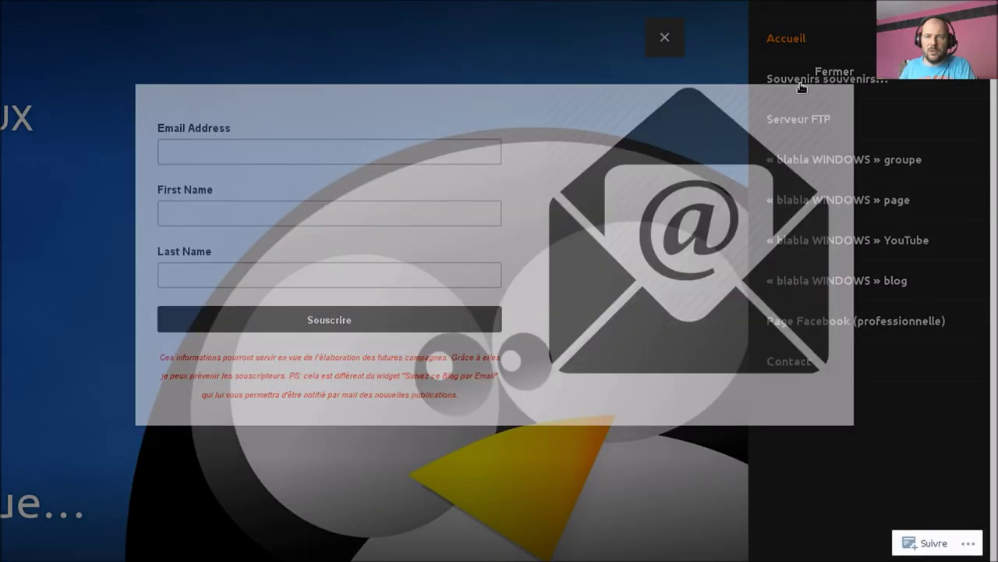
pyautogui.click(664, 37)
# Step: Examine the blog's sidebar widgets, from recent posts to archives and tags, and return to the Suivez-moi section
pyautogui.scroll(-12, 772, 285)
pyautogui.scroll(-15, 774, 281)
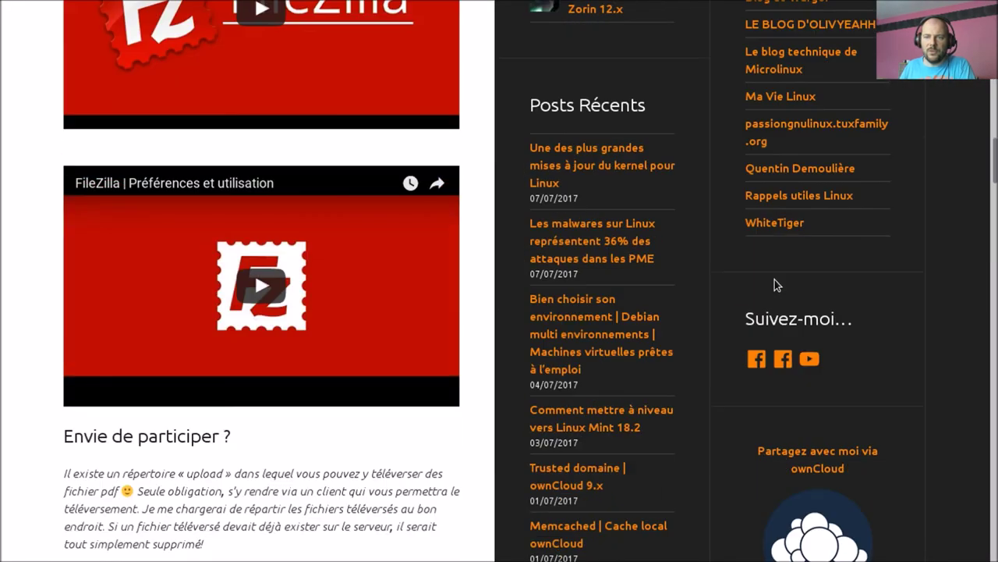
pyautogui.scroll(-15, 783, 313)
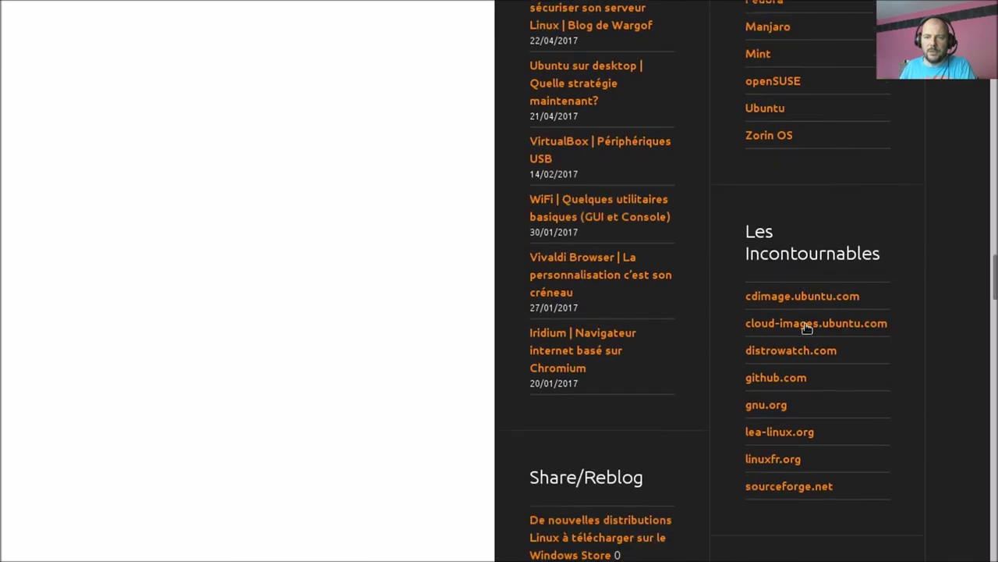
pyautogui.scroll(-7, 802, 313)
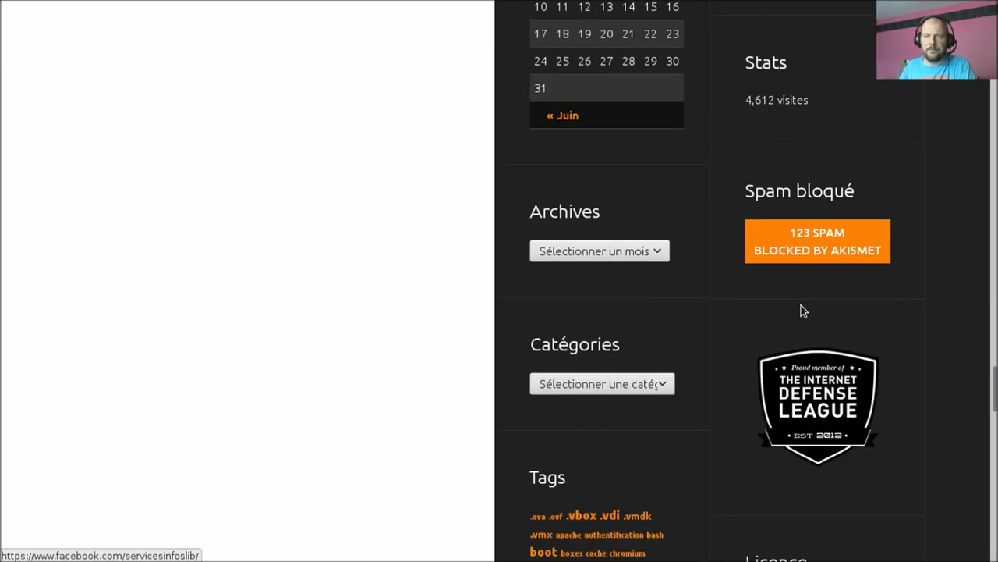
pyautogui.scroll(7, 799, 308)
pyautogui.scroll(15, 798, 301)
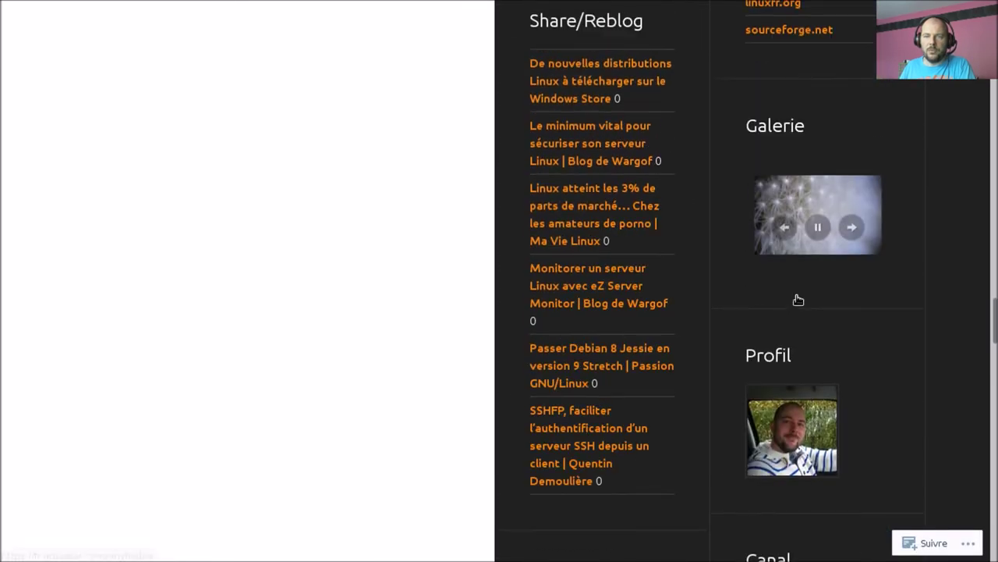
pyautogui.scroll(8, 789, 296)
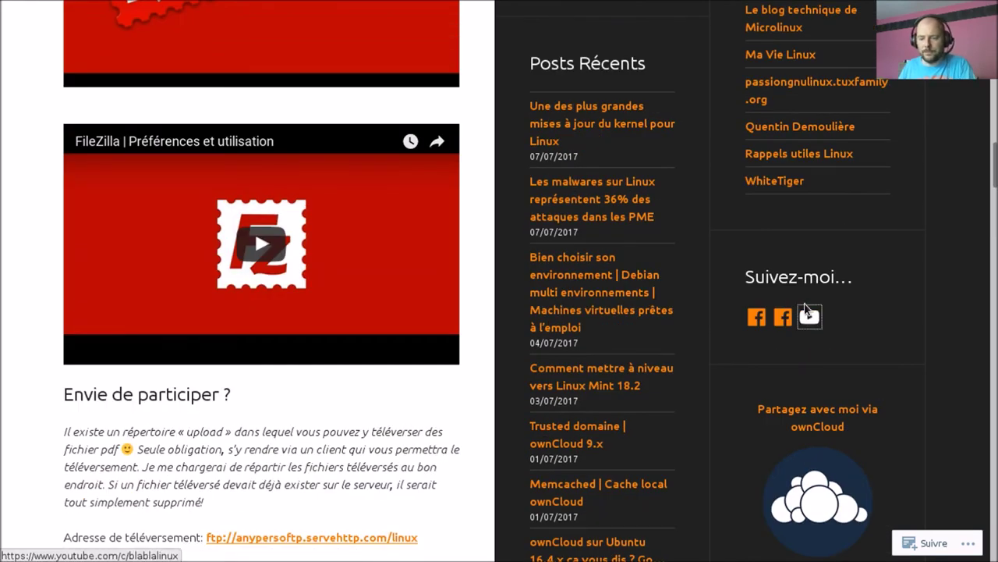
# Step: Leave full screen and open the blabla LINUX YouTube channel from the blog's Suivez-moi links
pyautogui.press('F11')
pyautogui.scroll(-3, 571, 325)
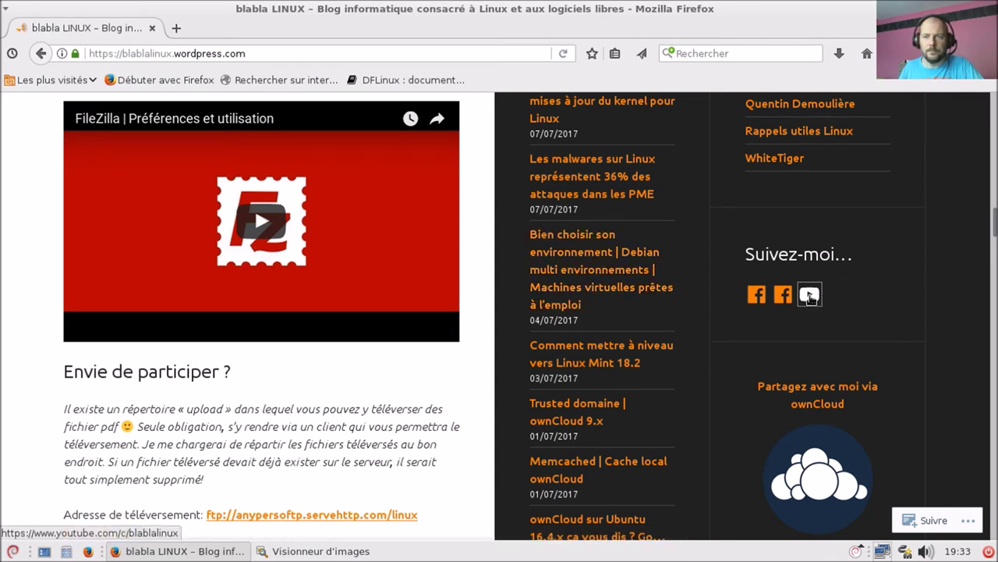
pyautogui.click(812, 297)
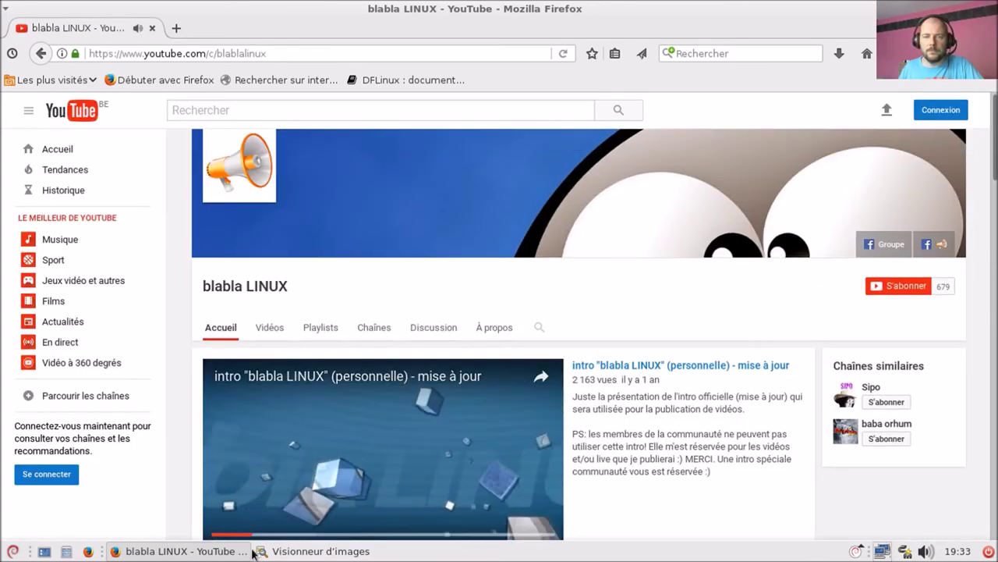
# Step: Close the Visionneur d'images window and mute the intro video on the blabla LINUX channel page
pyautogui.click(320, 550)
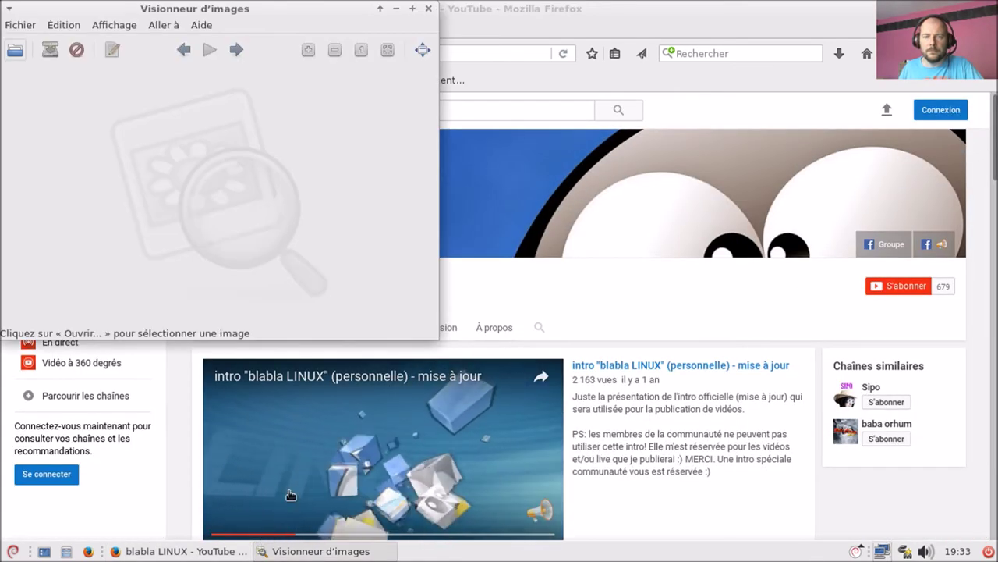
pyautogui.click(428, 9)
pyautogui.scroll(-3, 690, 483)
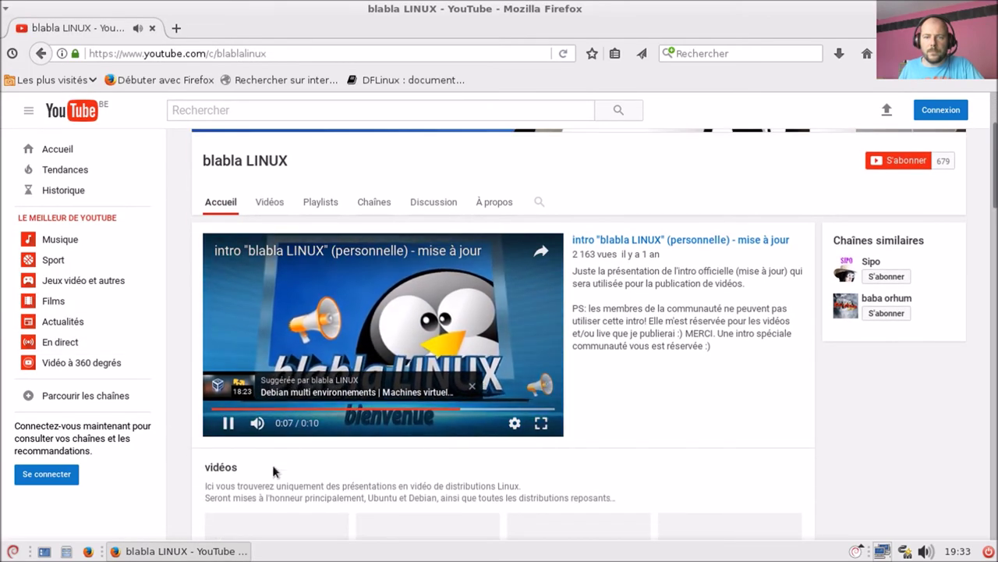
pyautogui.moveTo(260, 425)
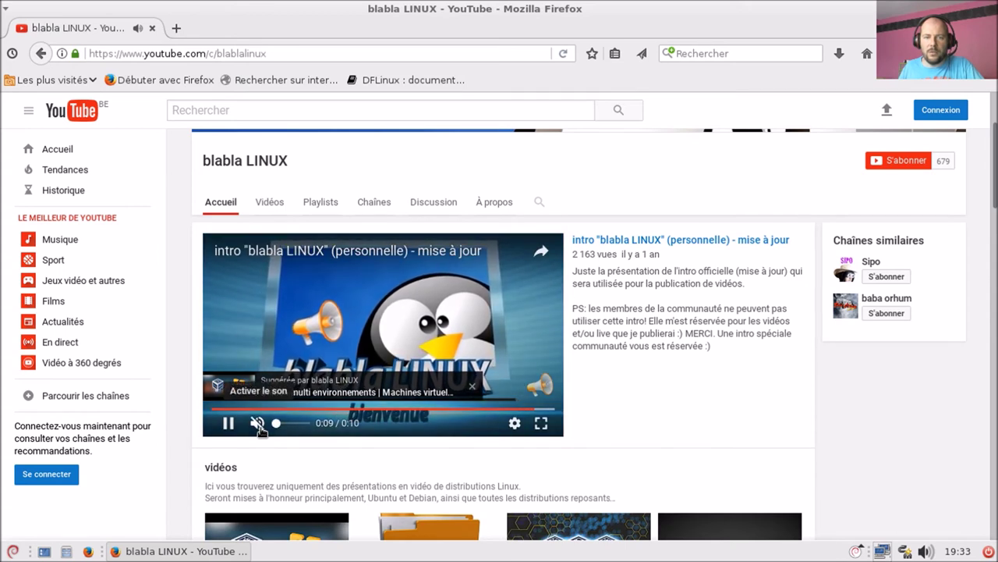
# Step: Raise the system's audio output volume to replay the channel's intro video with sound, and close Firefox
pyautogui.click(923, 551)
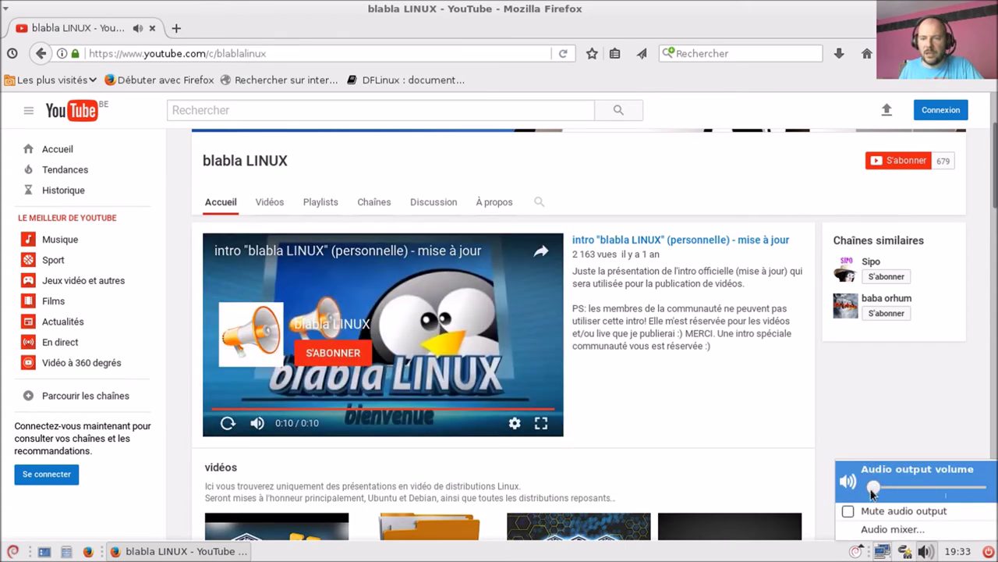
pyautogui.moveTo(887, 492); pyautogui.dragTo(931, 490)
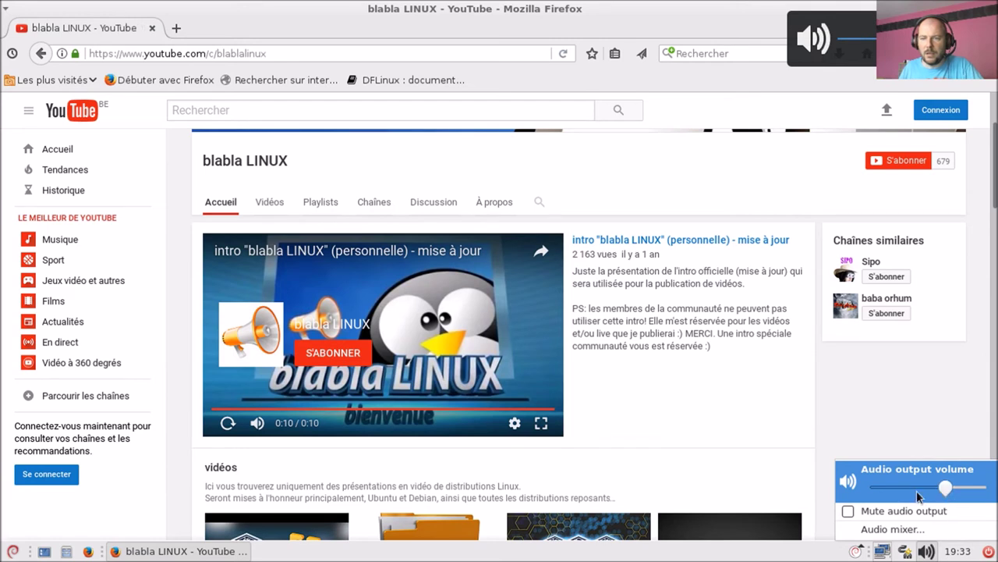
pyautogui.click(227, 424)
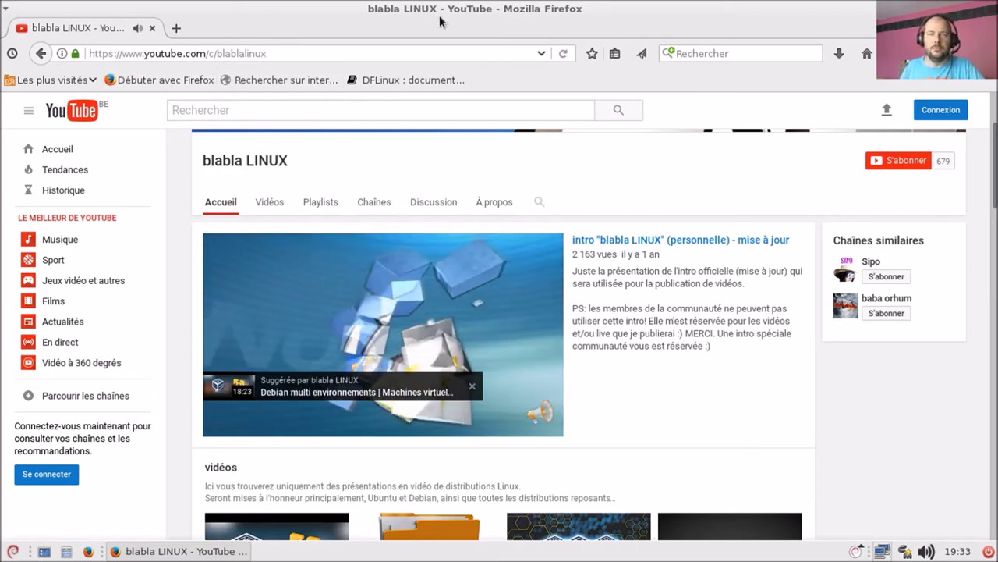
pyautogui.hotkey('alt', 'F4')
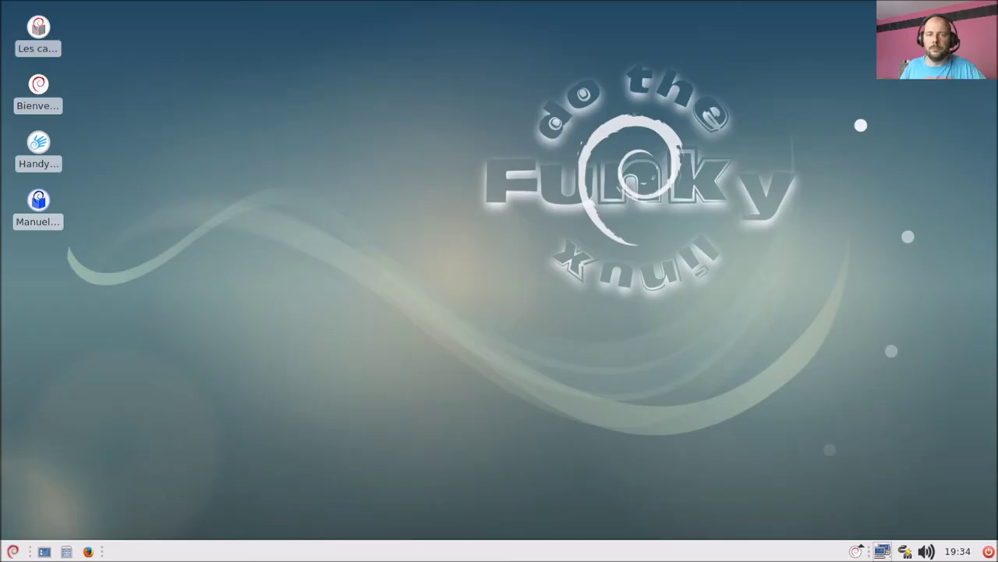
# Step: Launch Lecteur multimédia VLC from the Multimédia applications and accept its privacy notice with network access to metadata allowed
pyautogui.click(13, 550)
pyautogui.click(79, 231)
pyautogui.click(73, 219)
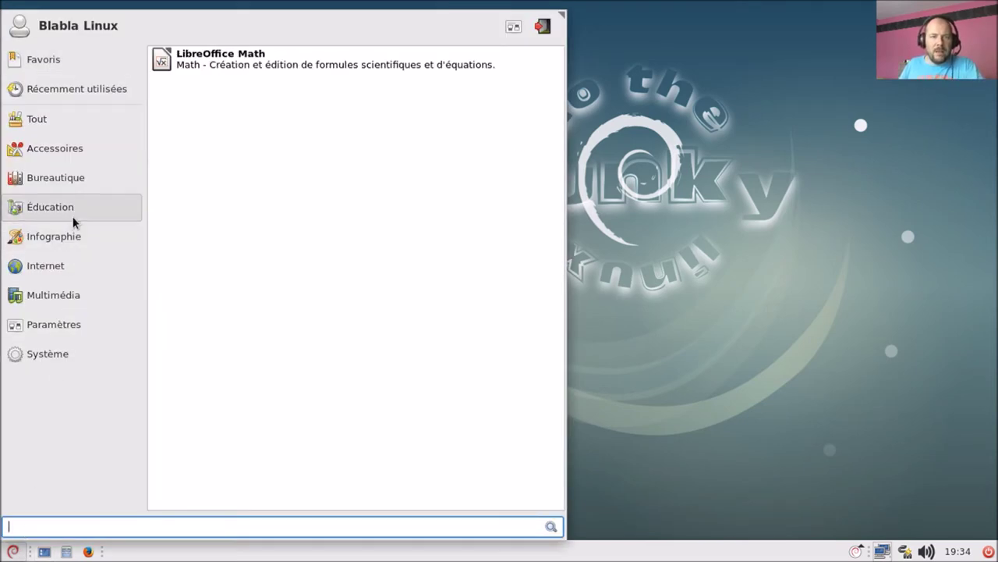
pyautogui.moveTo(70, 295)
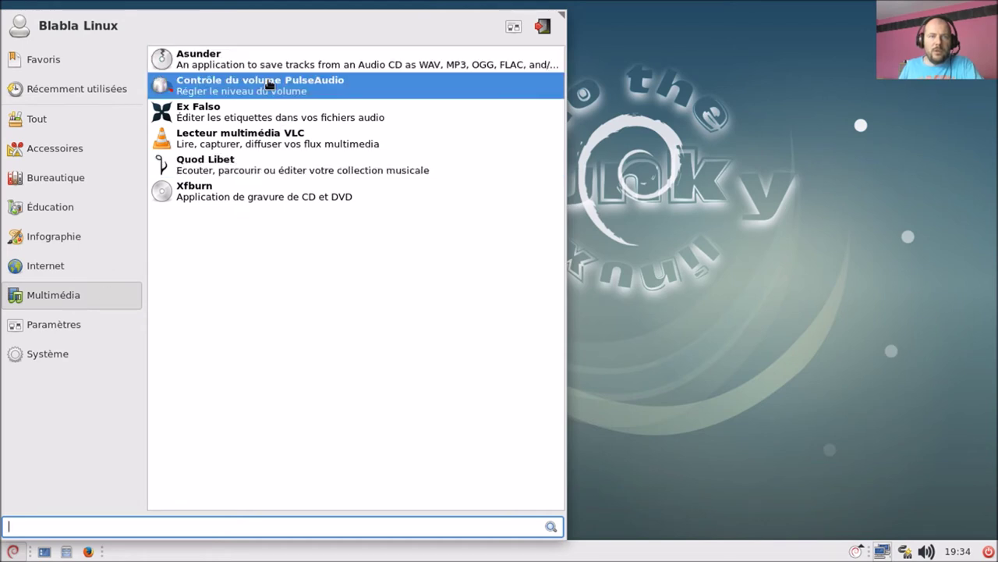
pyautogui.click(299, 134)
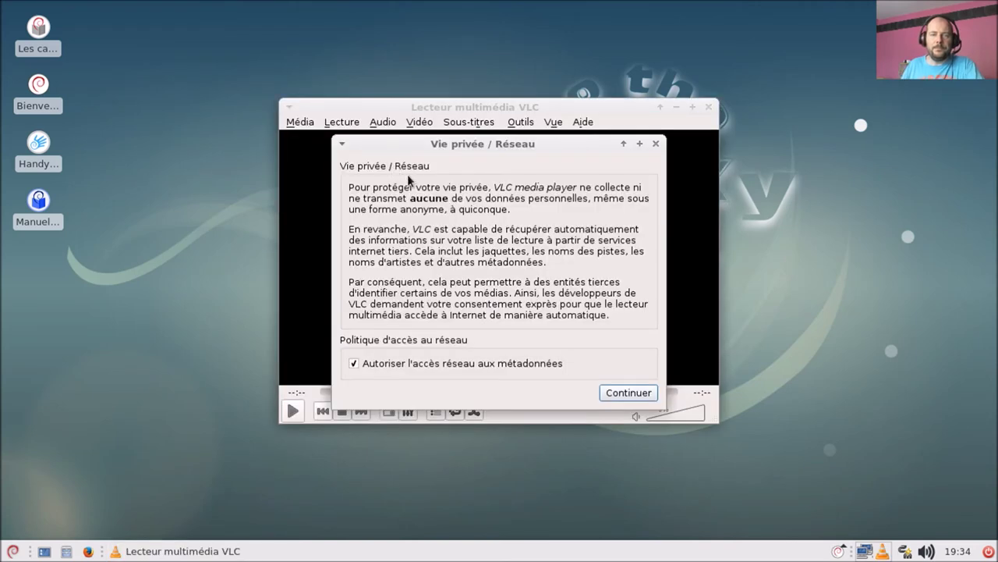
pyautogui.click(619, 393)
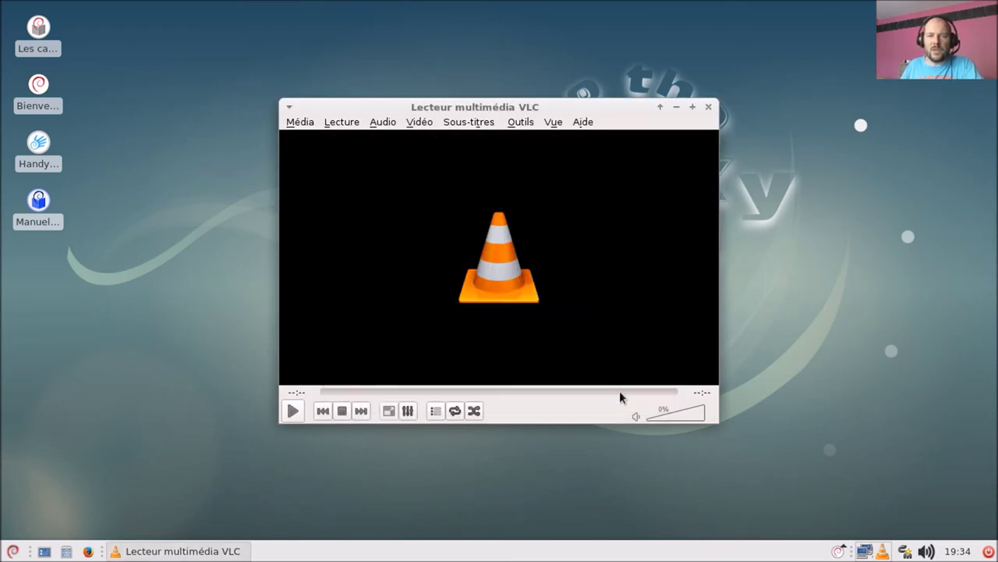
# Step: View VLC's À propos information and close the player
pyautogui.click(583, 127)
pyautogui.click(596, 164)
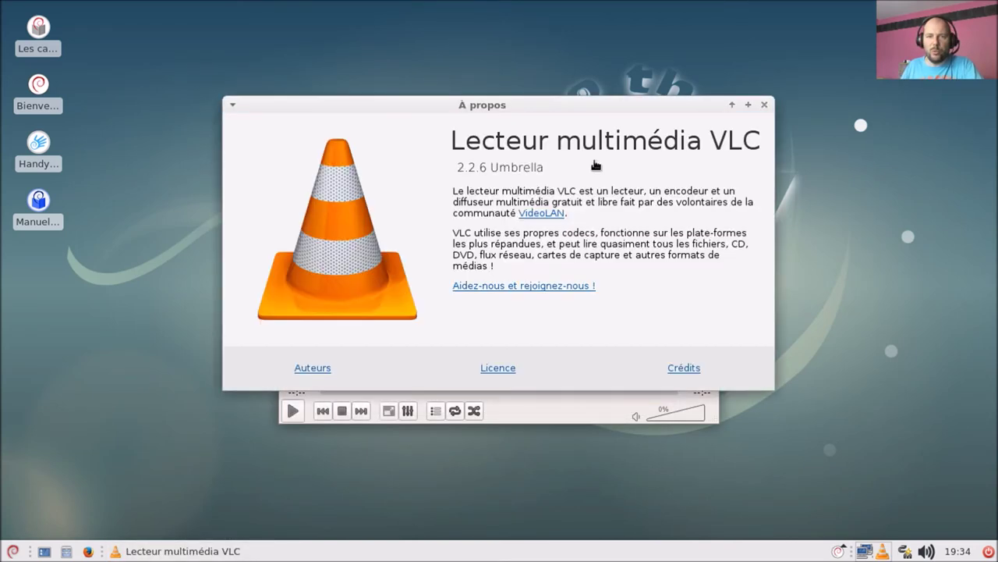
pyautogui.click(763, 106)
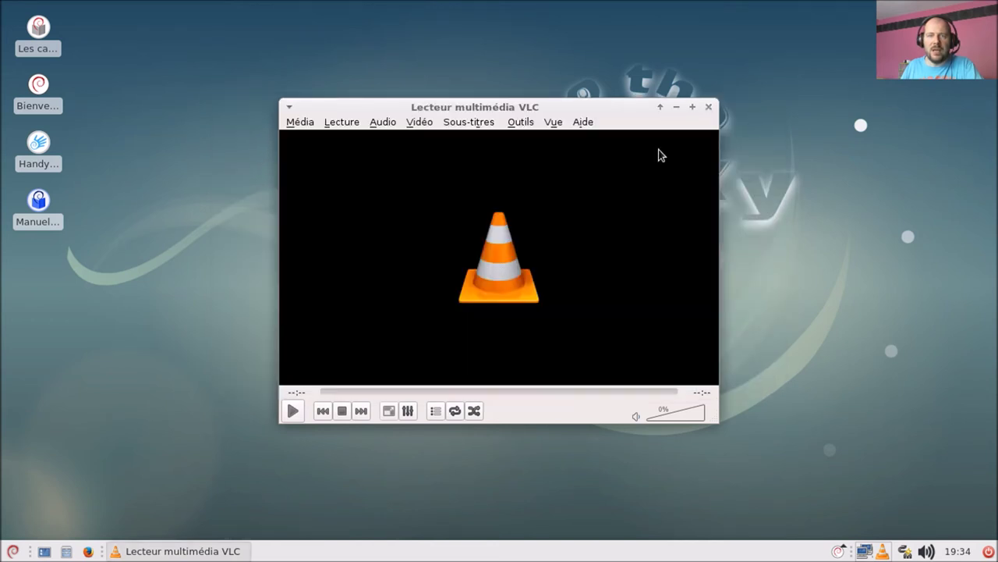
pyautogui.click(708, 107)
# Step: Launch Quod Libet from the Multimédia applications, decline the music library setup, and close it
pyautogui.click(12, 551)
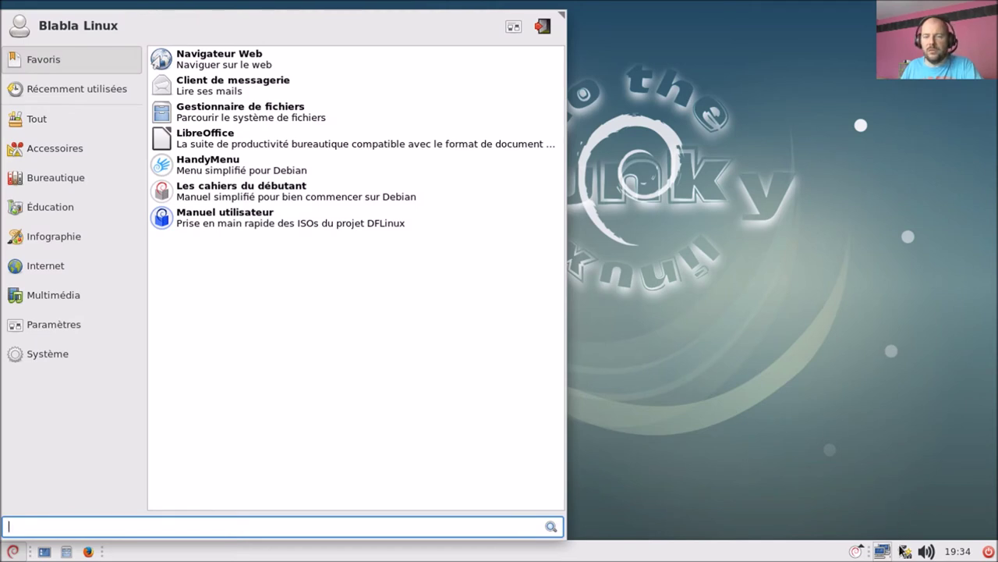
pyautogui.moveTo(63, 295)
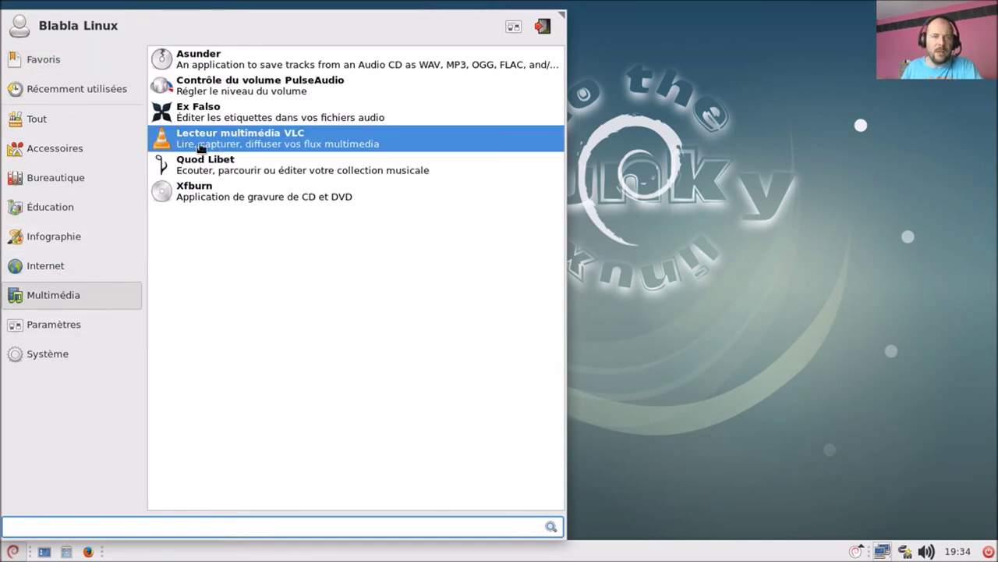
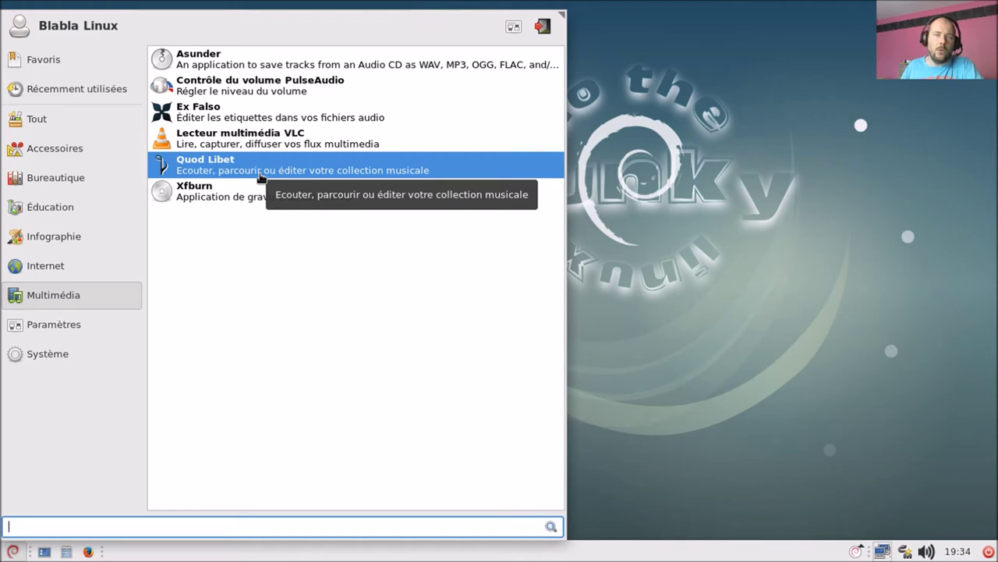
pyautogui.click(260, 177)
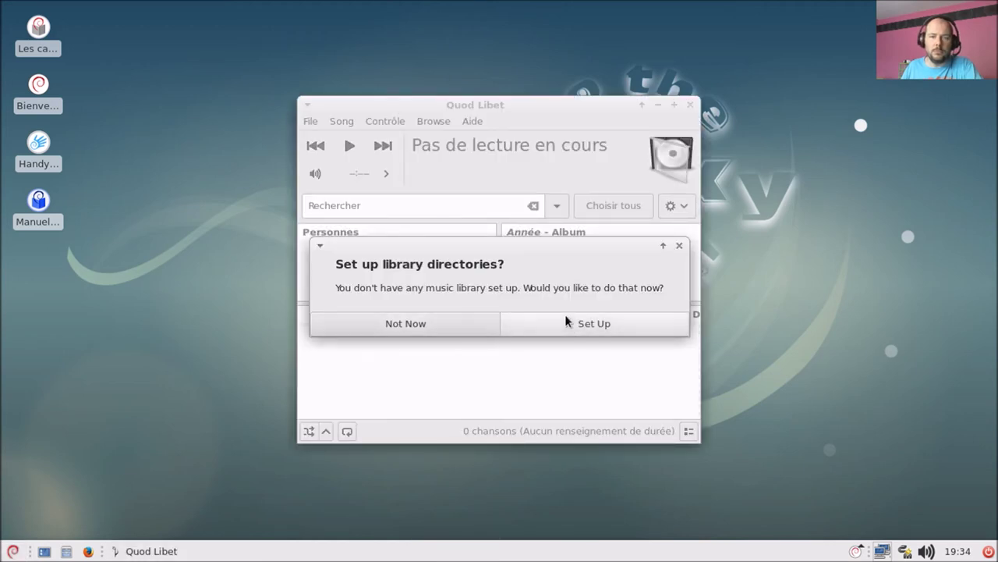
pyautogui.click(468, 323)
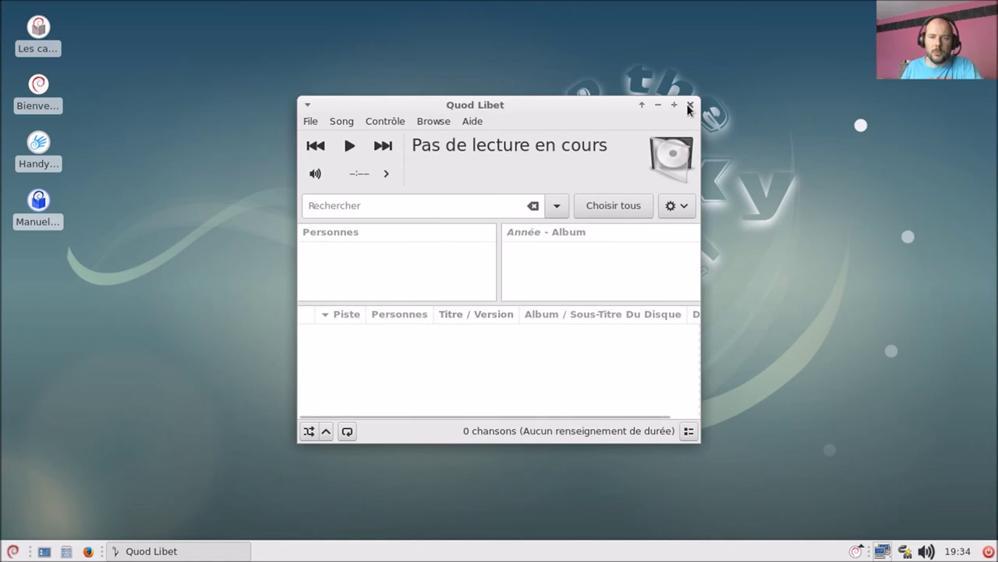
pyautogui.click(690, 105)
# Step: Look through the applications listed in the Multimédia, Paramètres and Système categories
pyautogui.click(12, 551)
pyautogui.click(71, 323)
pyautogui.click(77, 305)
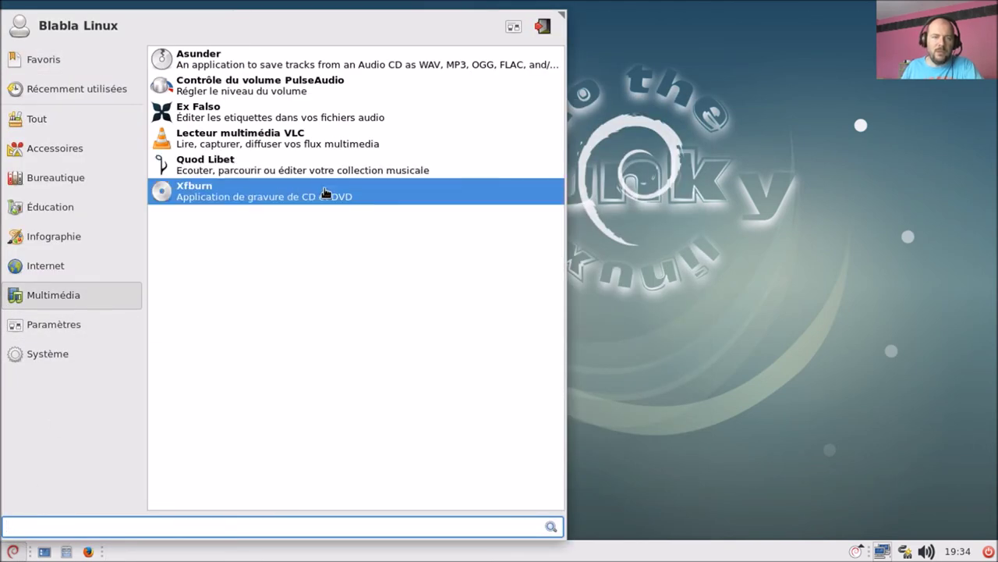
pyautogui.click(64, 334)
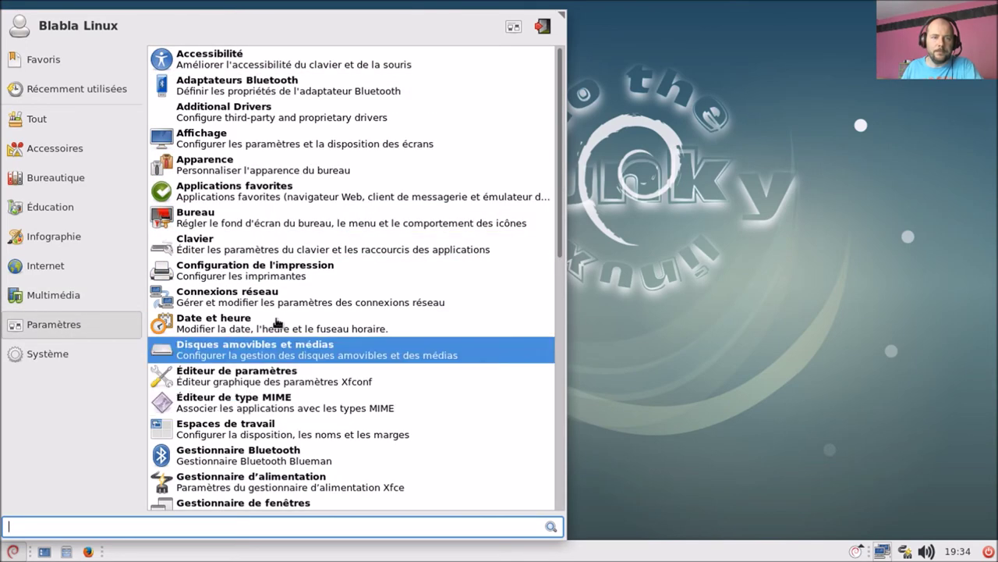
pyautogui.scroll(-6, 265, 351)
pyautogui.scroll(6, 281, 307)
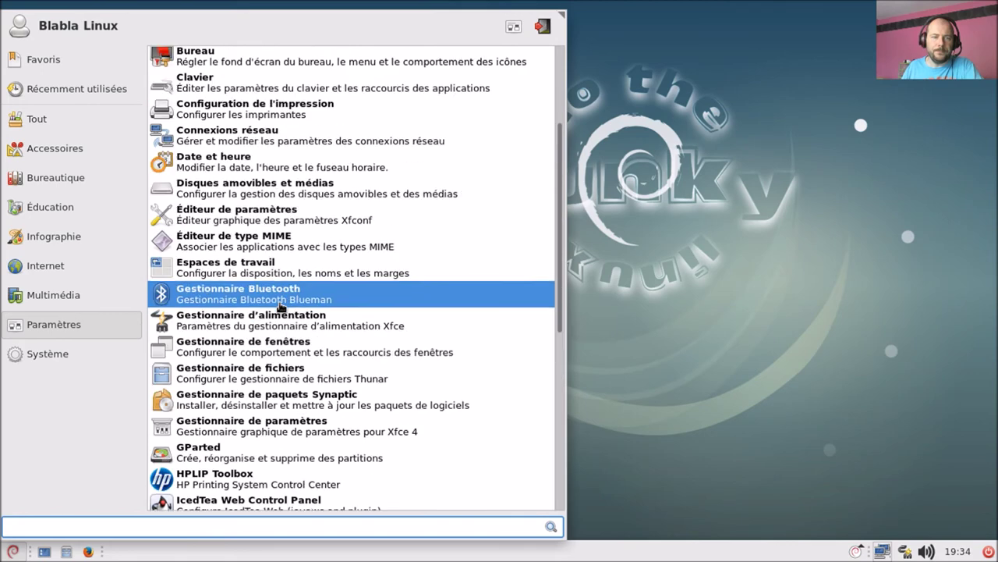
pyautogui.click(113, 358)
pyautogui.scroll(-2, 367, 230)
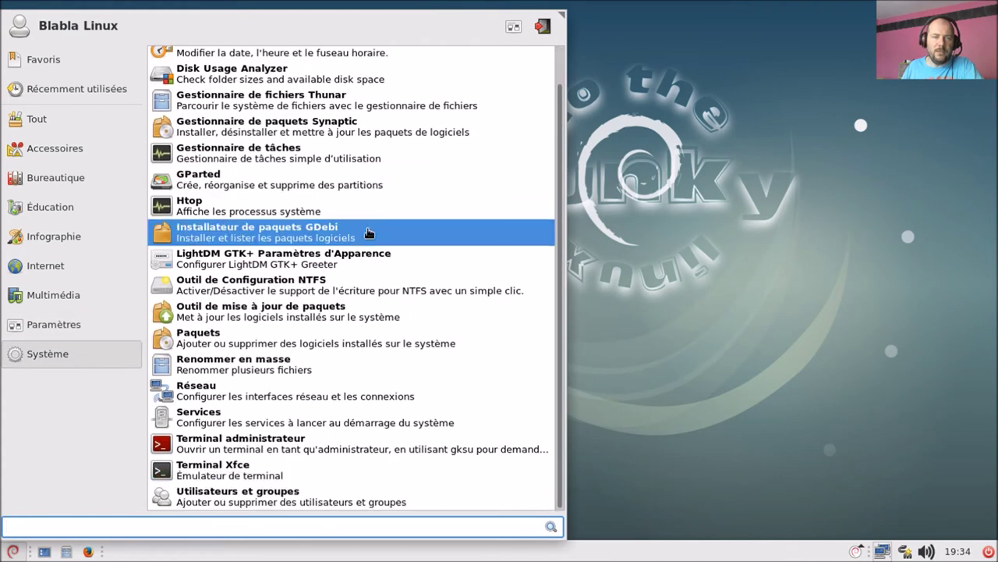
pyautogui.scroll(2, 363, 230)
# Step: Open the Paramètres manager and the desktop's Bureau settings, keeping only the Bureau window open and moving it aside
pyautogui.click(514, 28)
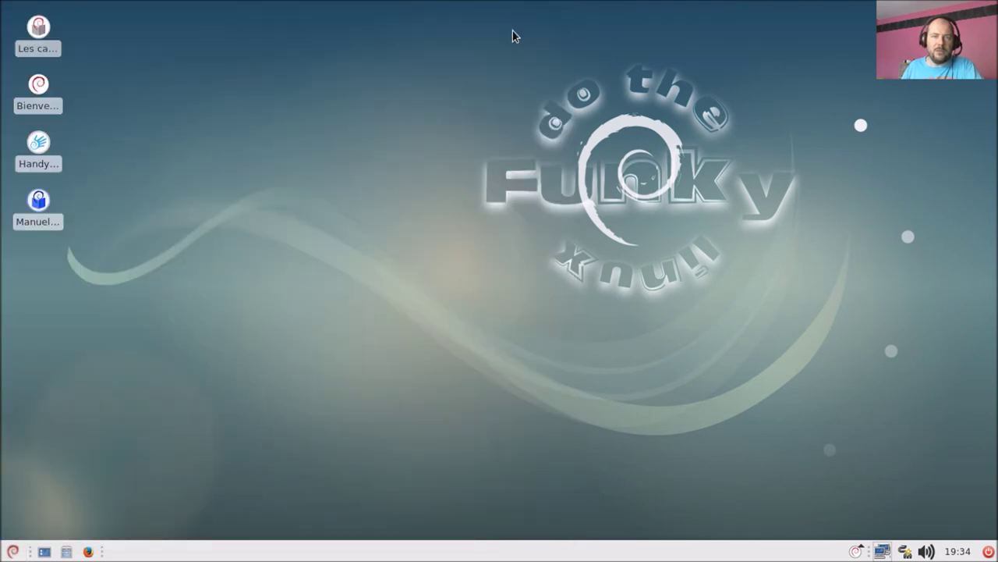
pyautogui.moveTo(508, 91); pyautogui.dragTo(516, 66)
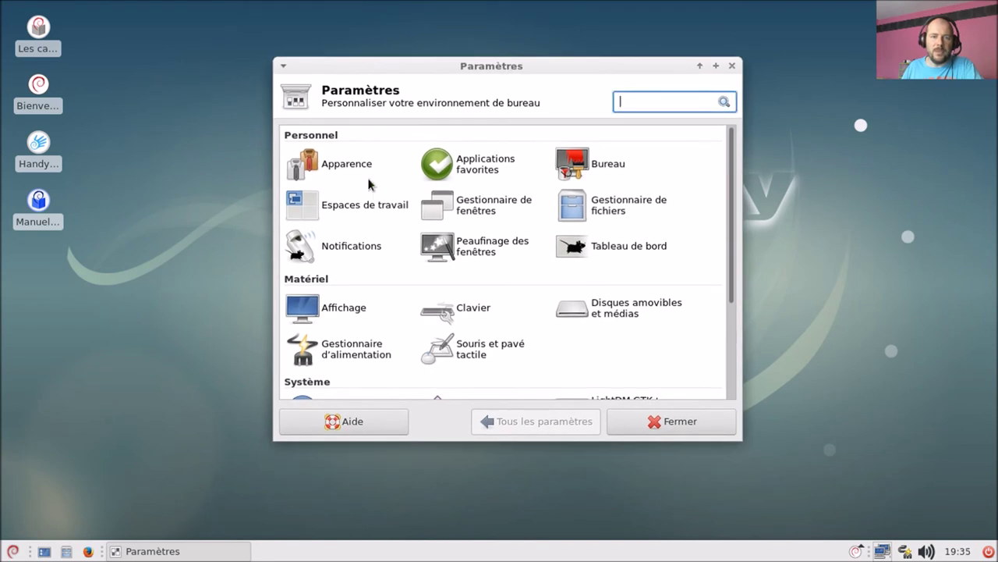
pyautogui.rightClick(142, 260)
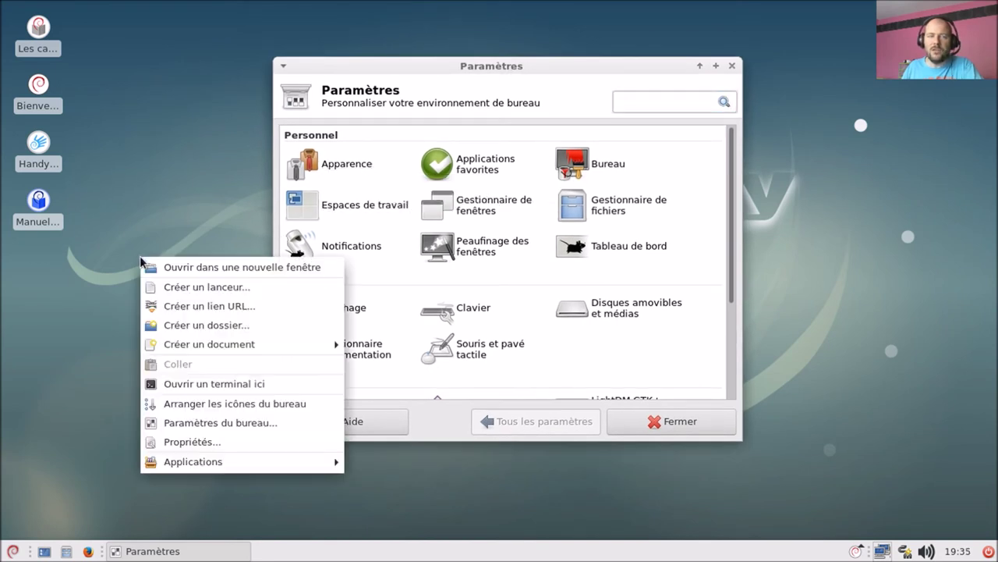
pyautogui.click(198, 425)
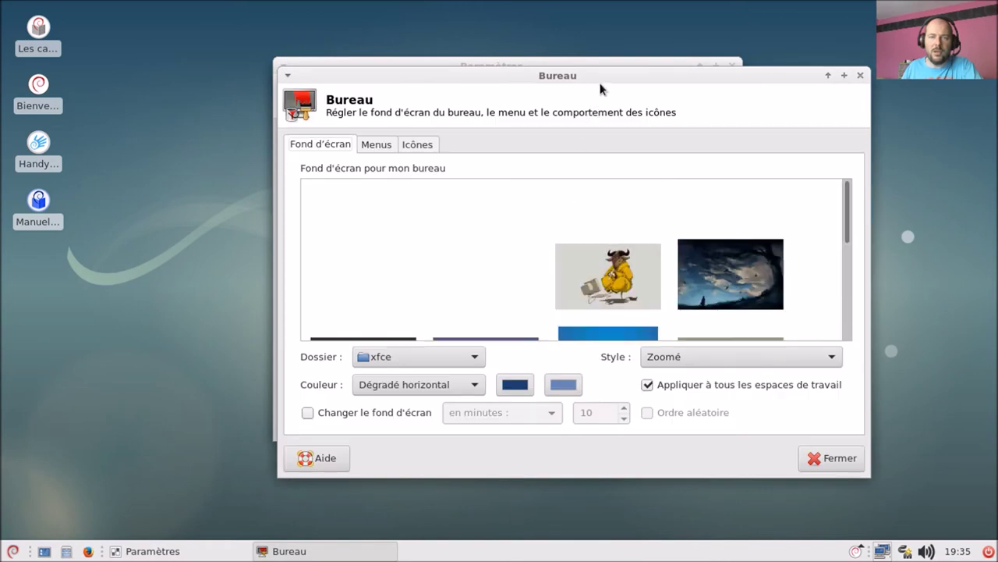
pyautogui.moveTo(497, 80); pyautogui.dragTo(419, 103)
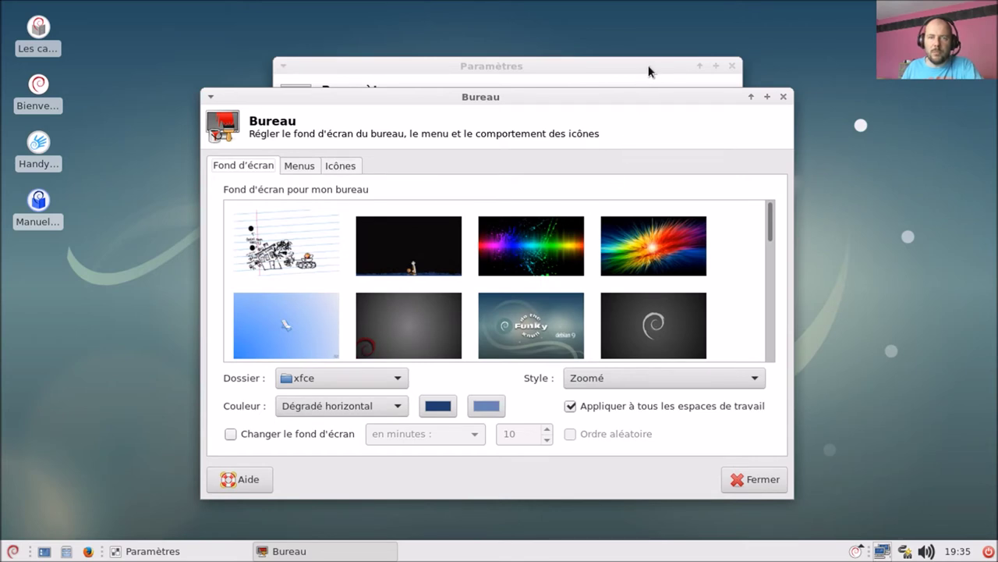
pyautogui.click(731, 65)
pyautogui.moveTo(689, 99); pyautogui.dragTo(894, 140)
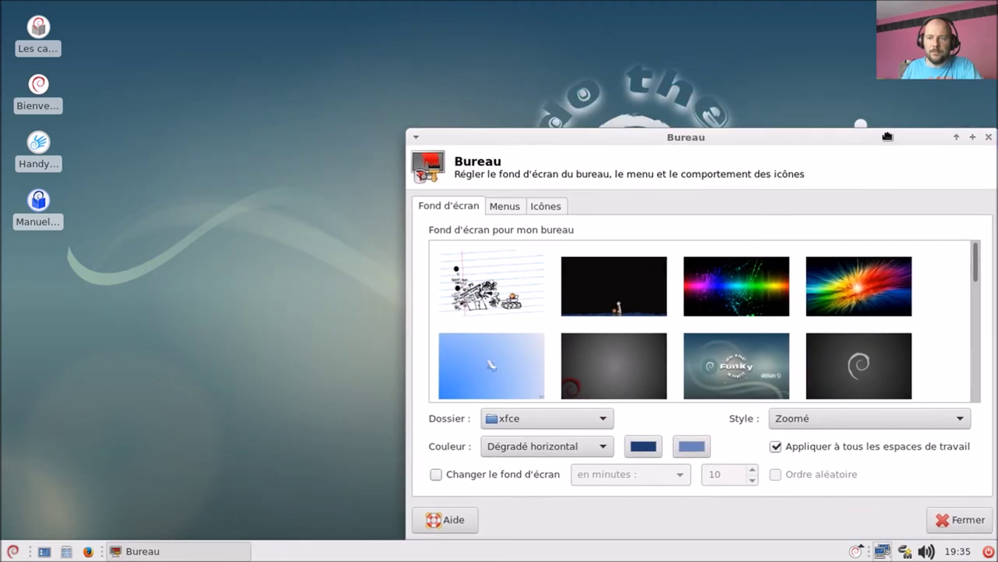
# Step: Try out the wallpapers in the first two rows, from the hand-drawn school to the grey Debian swirl
pyautogui.click(515, 298)
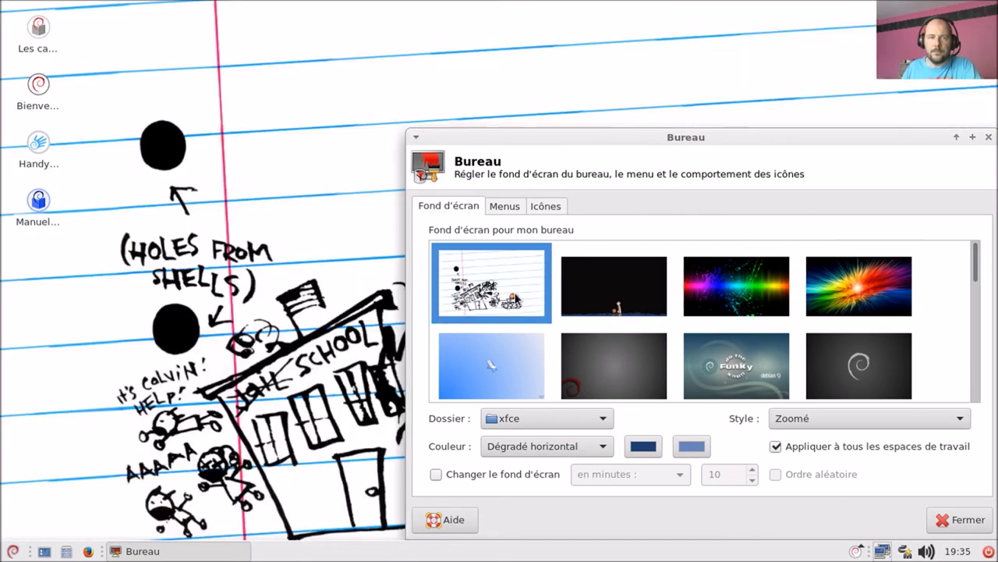
pyautogui.click(583, 283)
pyautogui.moveTo(620, 144); pyautogui.dragTo(210, 15)
pyautogui.click(351, 147)
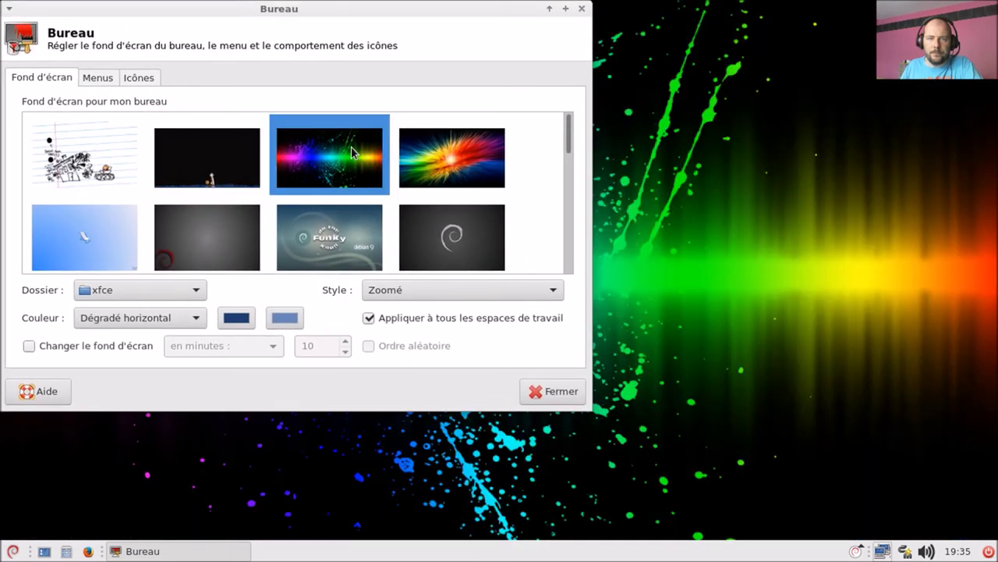
pyautogui.click(462, 166)
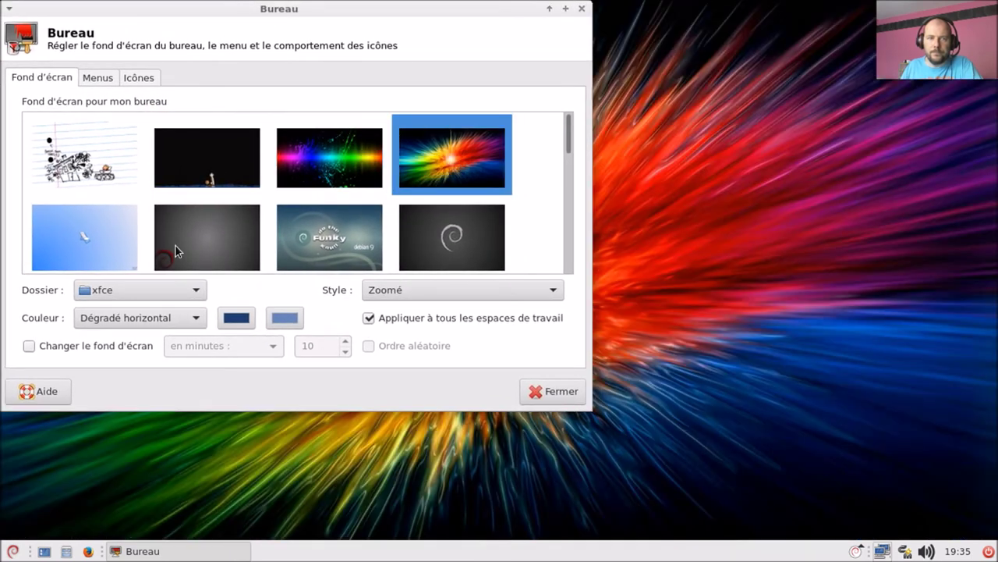
pyautogui.click(115, 237)
pyautogui.click(220, 251)
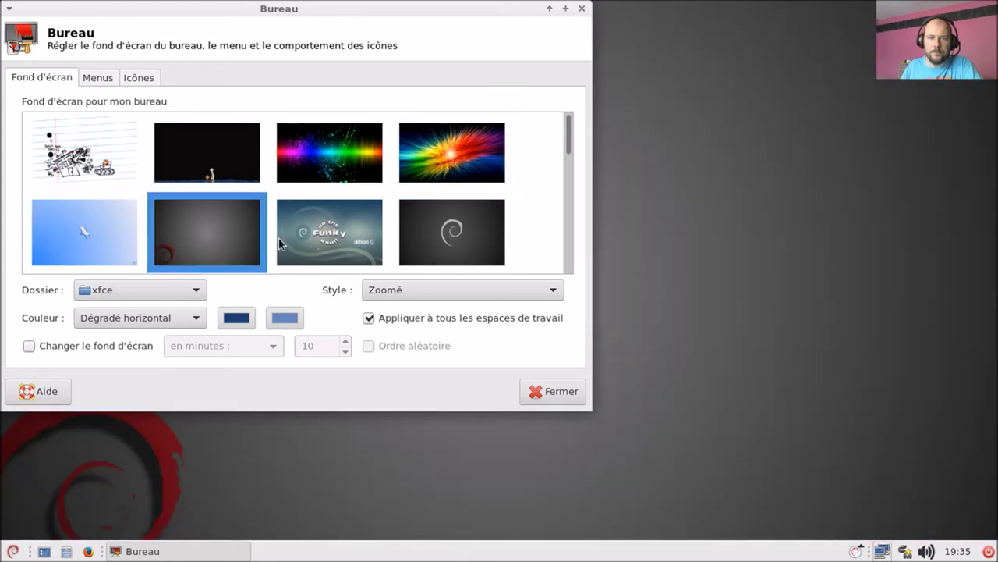
pyautogui.click(316, 232)
pyautogui.click(442, 226)
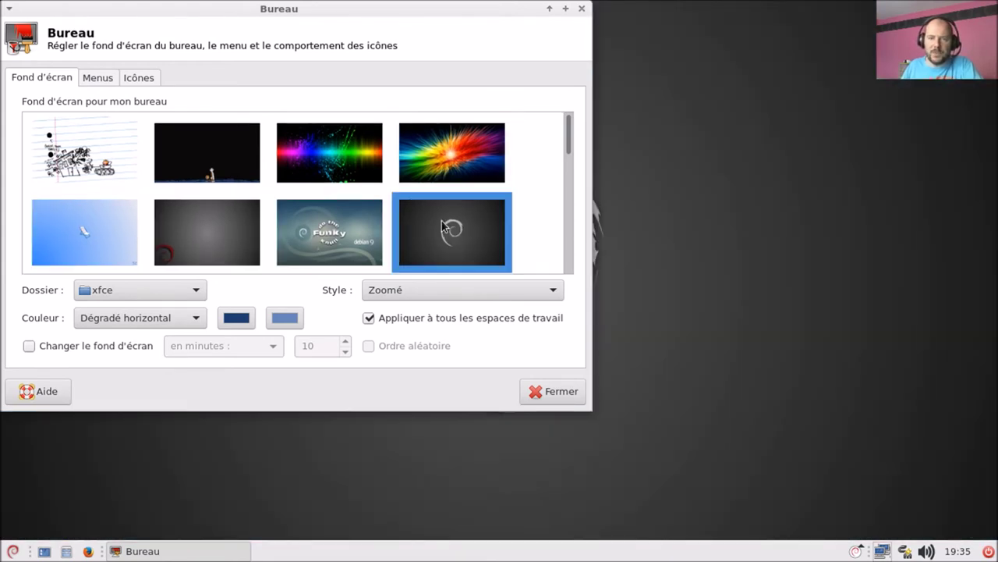
# Step: Try out the yellow, black, grey and blue "do the Funky linux" wallpapers on the desktop
pyautogui.moveTo(409, 23); pyautogui.dragTo(749, 63)
pyautogui.scroll(-4, 678, 243)
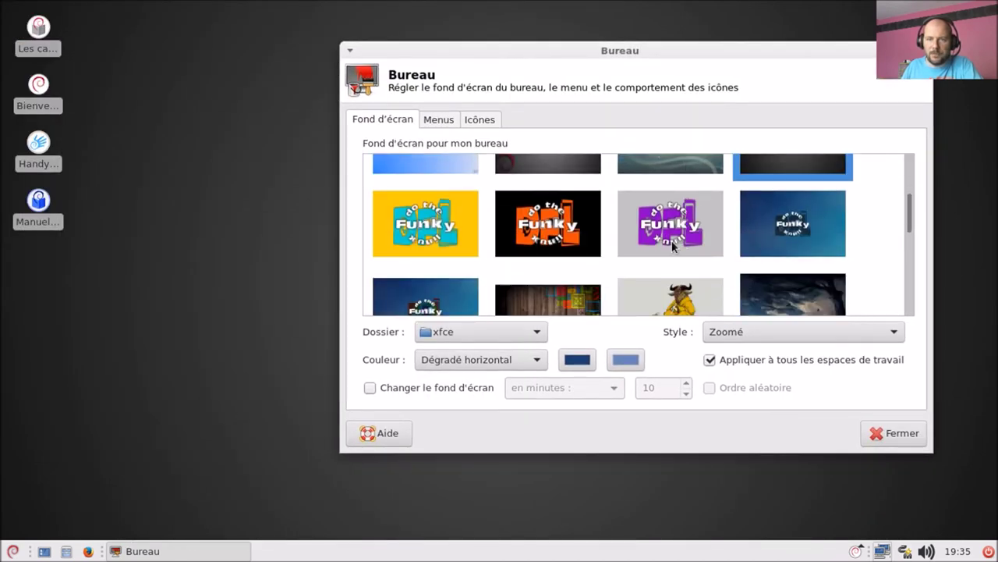
pyautogui.click(406, 229)
pyautogui.moveTo(530, 56); pyautogui.dragTo(498, 83)
pyautogui.click(516, 250)
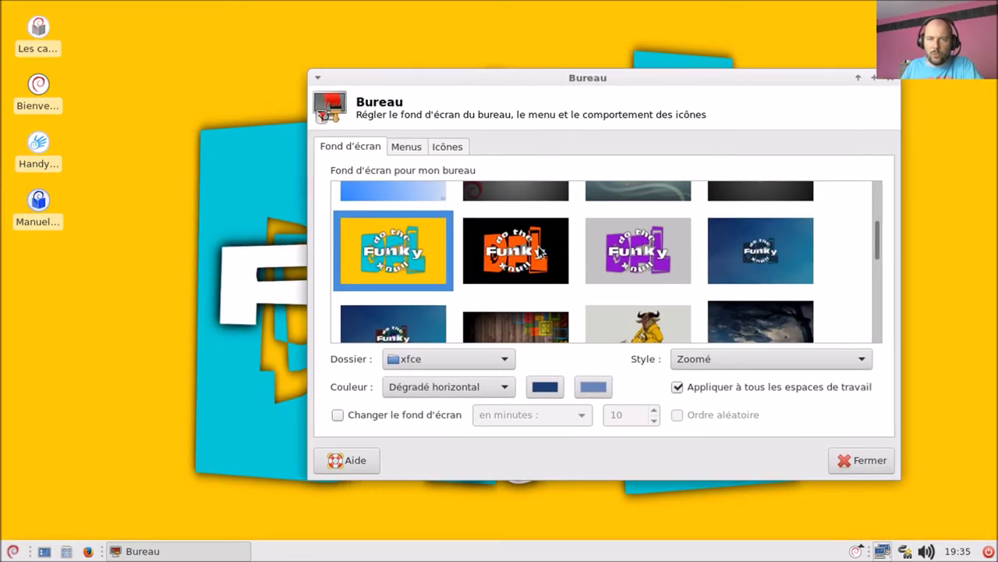
pyautogui.click(638, 250)
pyautogui.click(744, 264)
# Step: Try the wooden planks, night sky, "I want to believe" and garden wallpapers, ending on the blue running cartoon character
pyautogui.moveTo(680, 82); pyautogui.dragTo(776, 17)
pyautogui.scroll(-3, 761, 207)
pyautogui.click(616, 189)
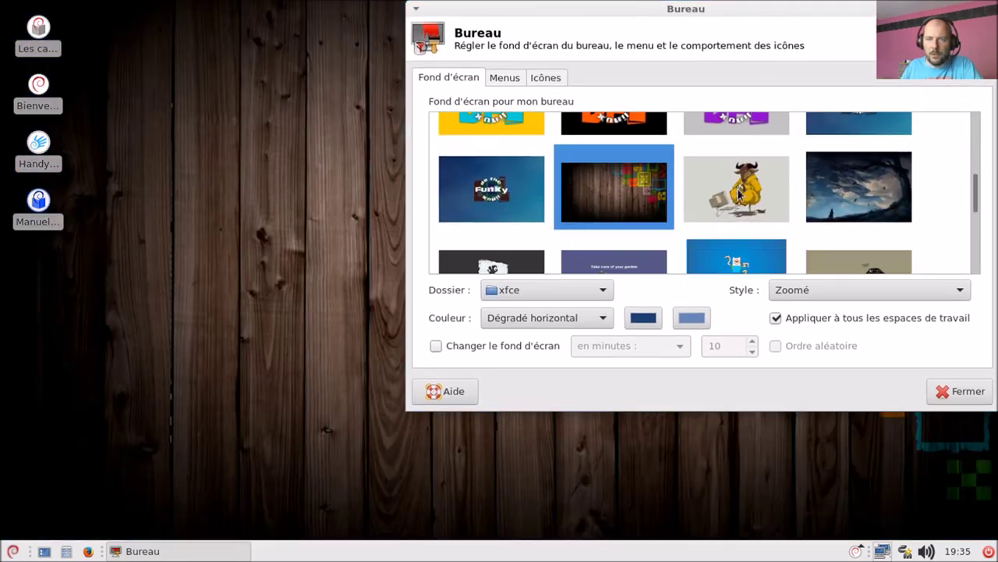
pyautogui.click(855, 181)
pyautogui.scroll(-3, 696, 230)
pyautogui.click(506, 212)
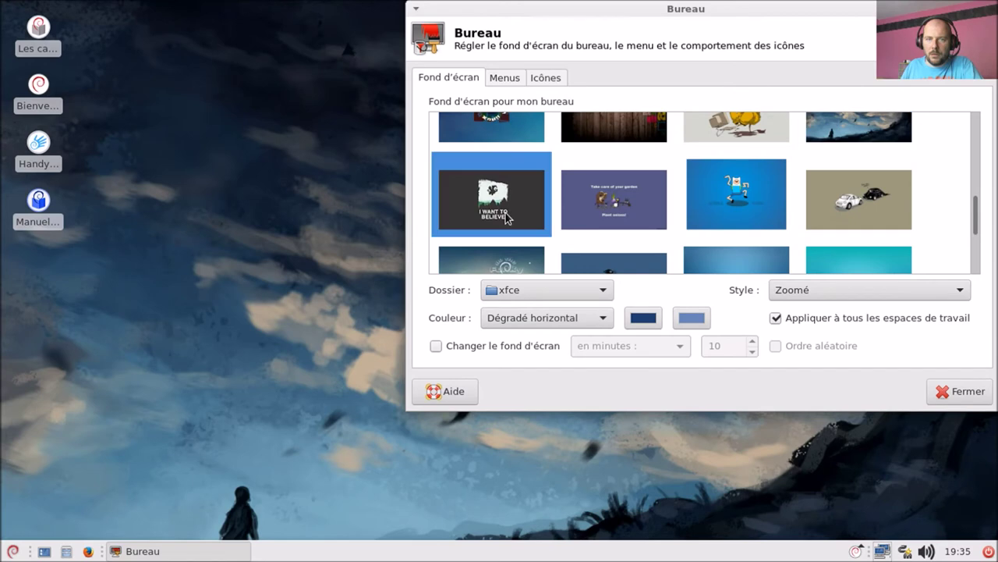
pyautogui.click(610, 214)
pyautogui.click(737, 194)
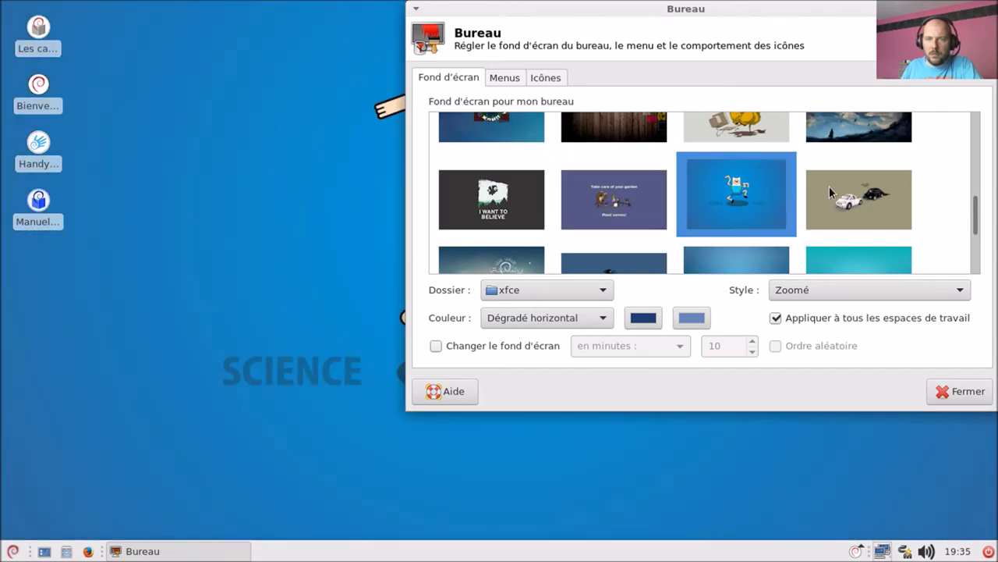
# Step: Try the wallpaper with the white and black cars, followed by the grey-green one with the pale wave and swirl
pyautogui.click(858, 199)
pyautogui.scroll(-3, 527, 244)
pyautogui.click(485, 221)
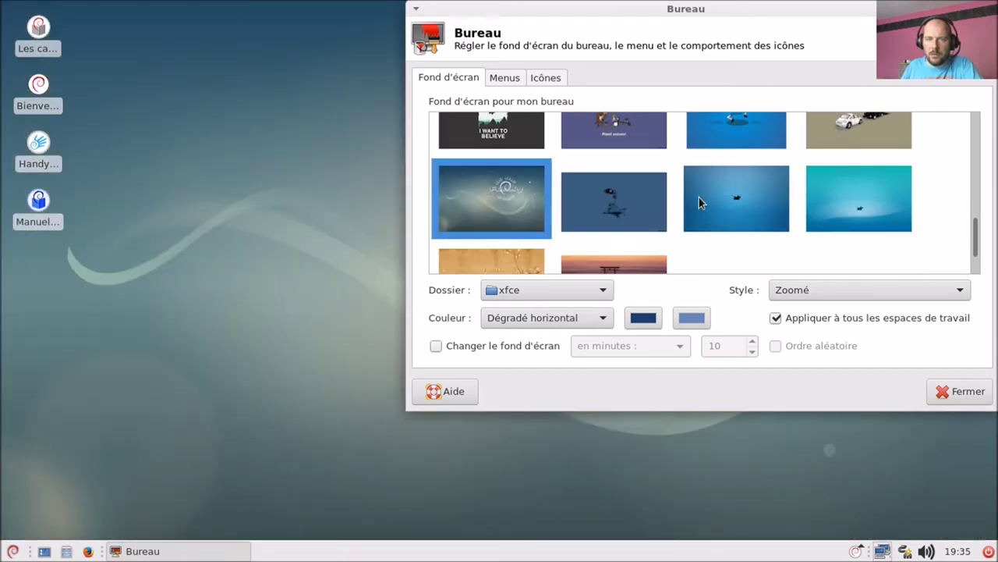
# Step: Set the dark grey wallpaper with the red Debian swirl as the desktop background and close the Bureau window
pyautogui.scroll(-2, 698, 195)
pyautogui.scroll(5, 697, 195)
pyautogui.scroll(6, 697, 198)
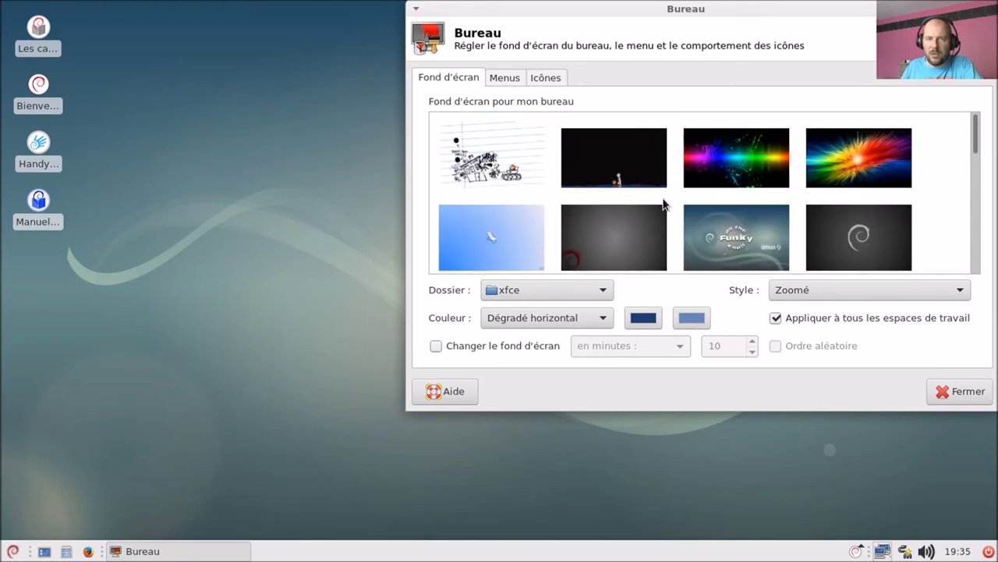
pyautogui.scroll(-5, 658, 199)
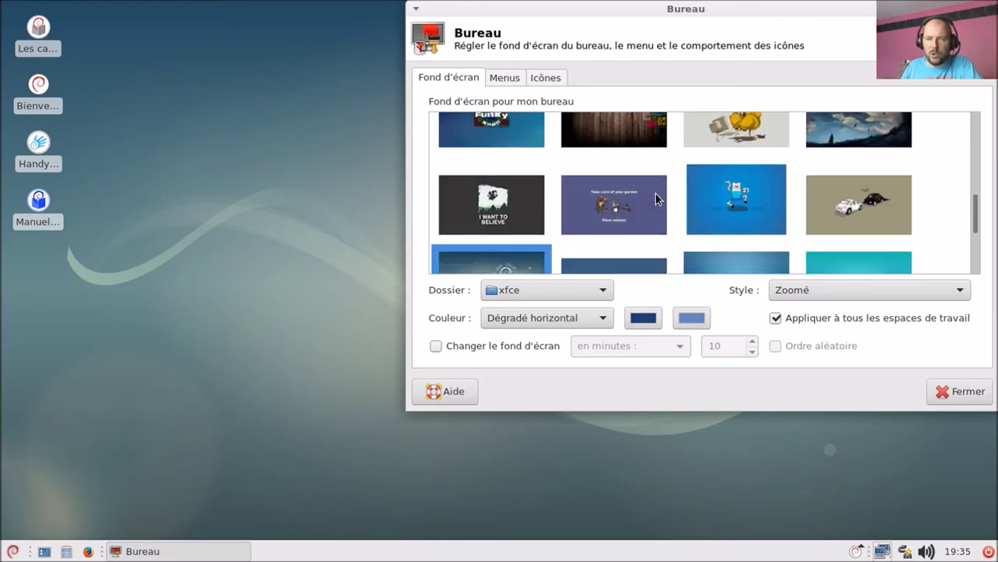
pyautogui.scroll(5, 655, 199)
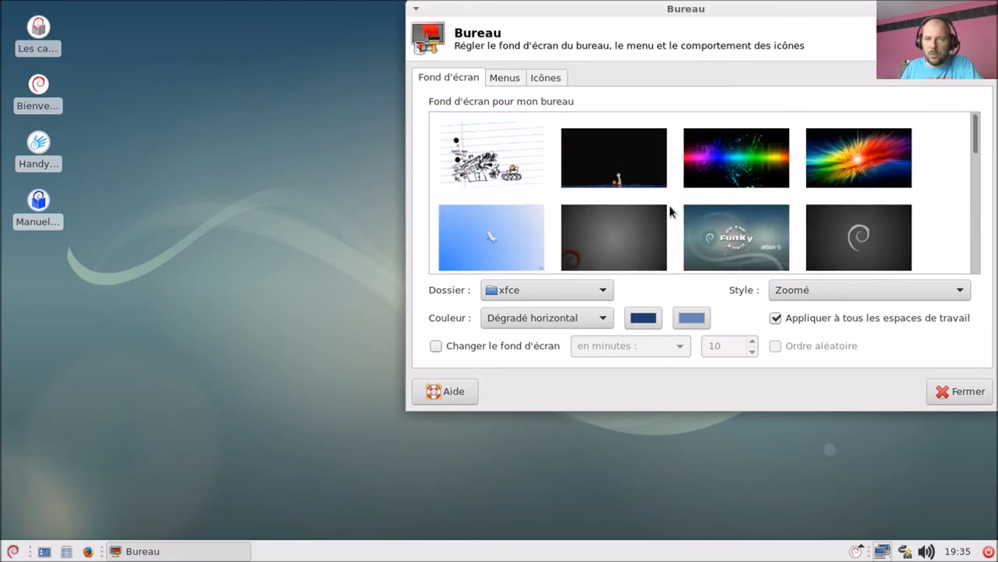
pyautogui.click(603, 234)
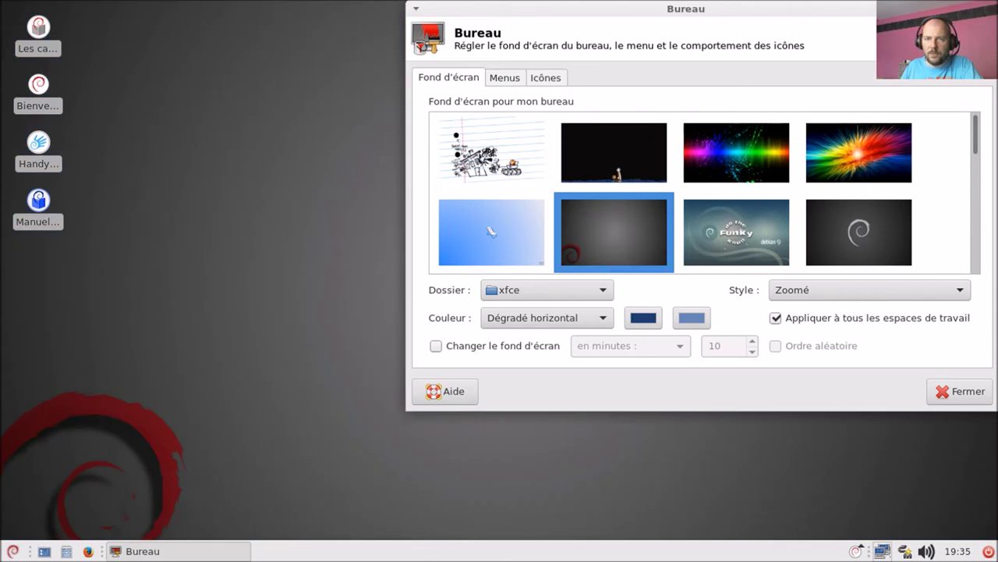
pyautogui.moveTo(713, 9); pyautogui.dragTo(564, 69)
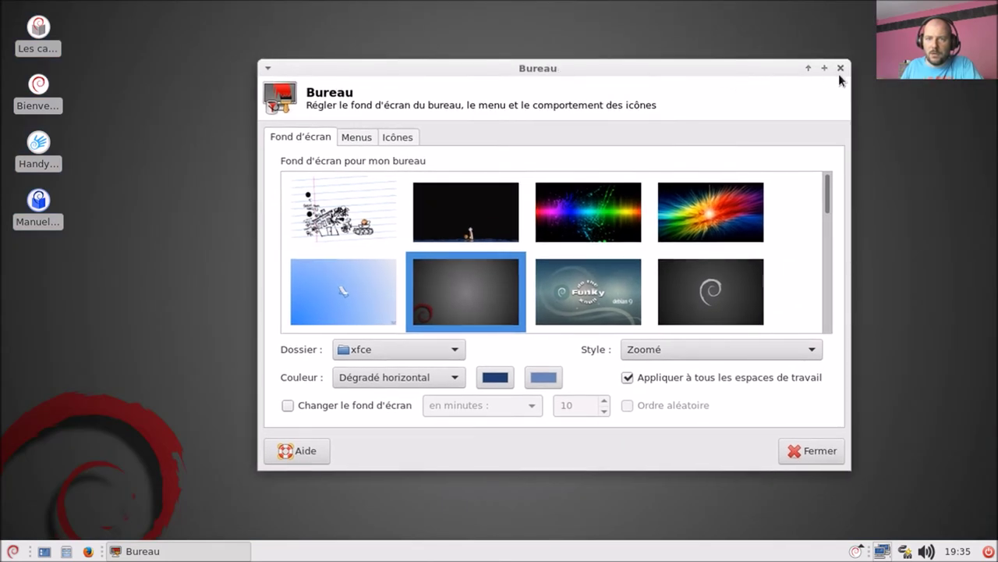
pyautogui.click(840, 69)
# Step: Apply the Adwaita-dark style in the Apparence settings and check how the application menu looks with it
pyautogui.click(12, 551)
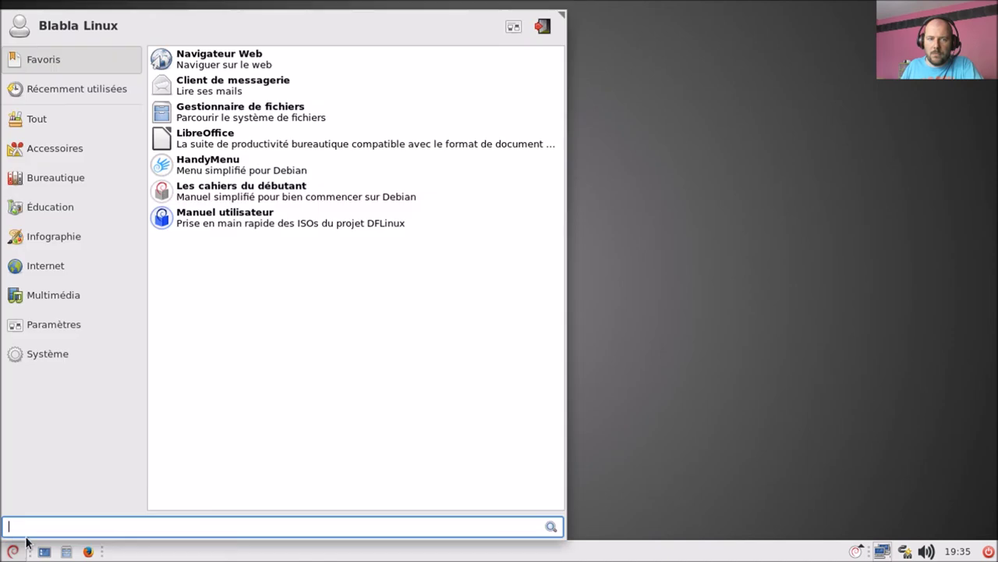
pyautogui.click(511, 28)
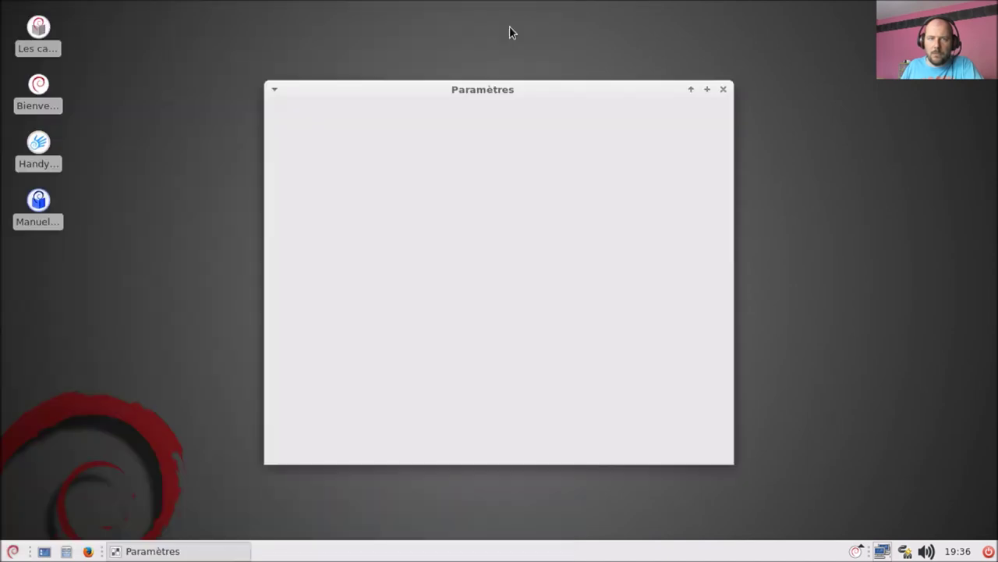
pyautogui.click(338, 188)
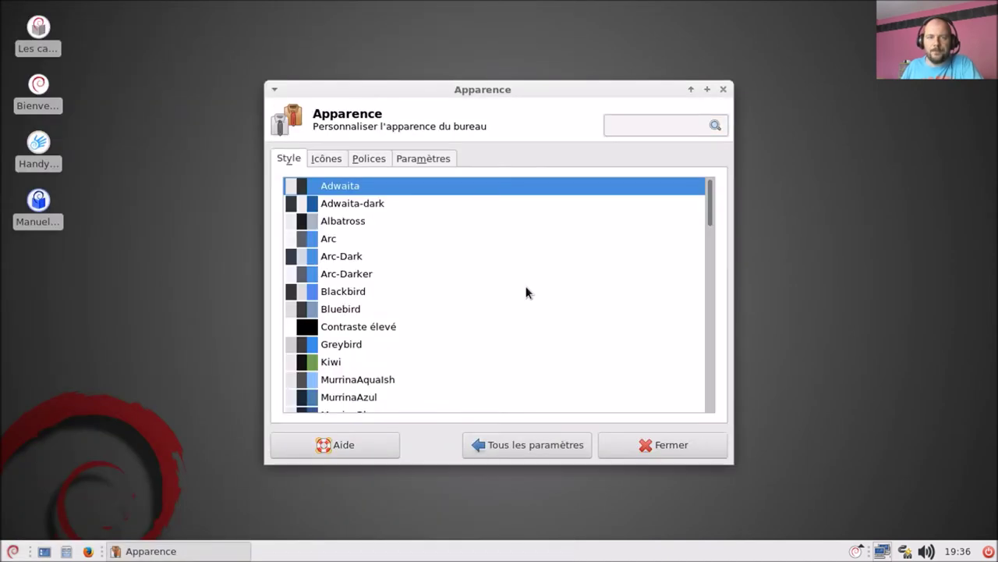
pyautogui.scroll(-5, 427, 300)
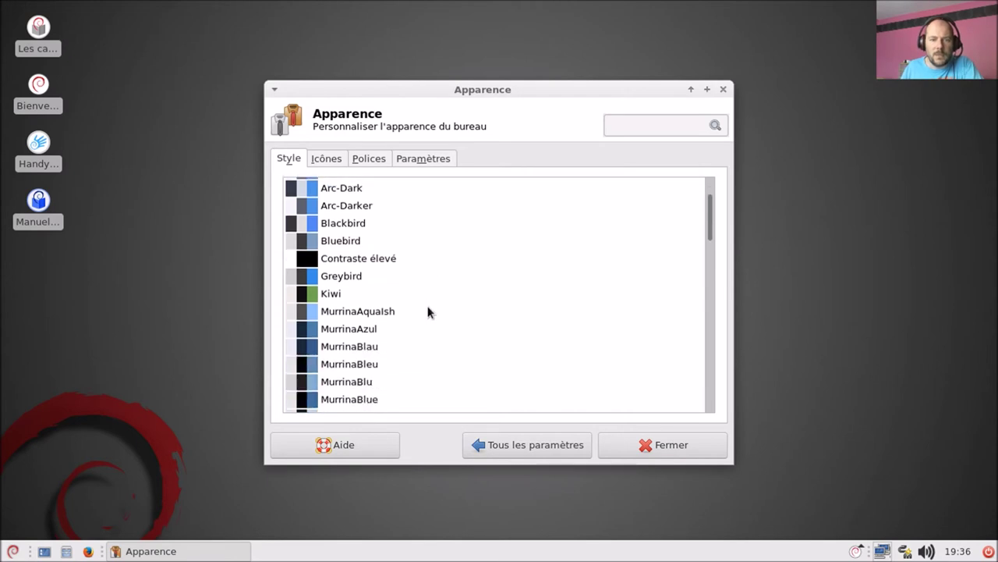
pyautogui.scroll(-2, 427, 313)
pyautogui.scroll(6, 427, 313)
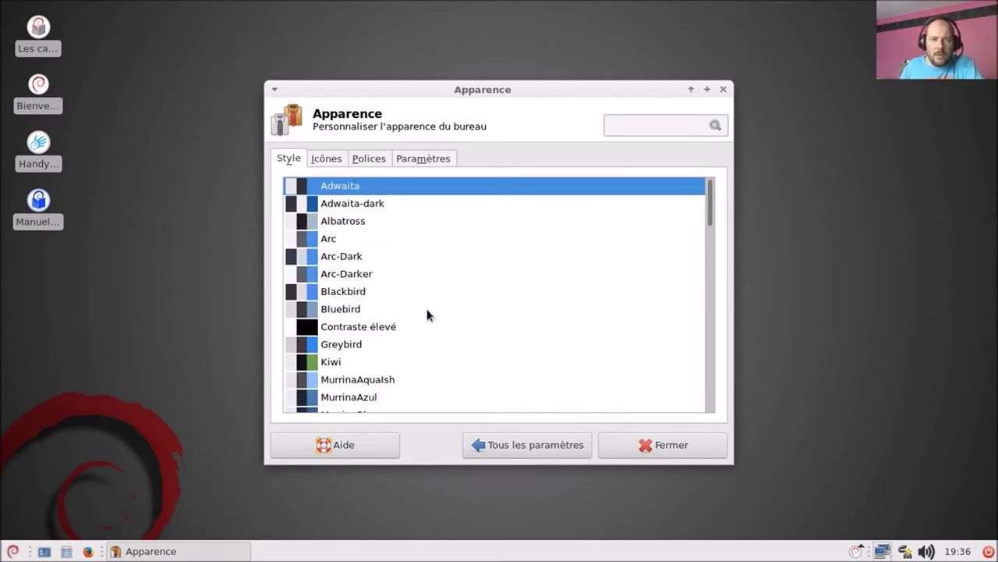
pyautogui.click(363, 203)
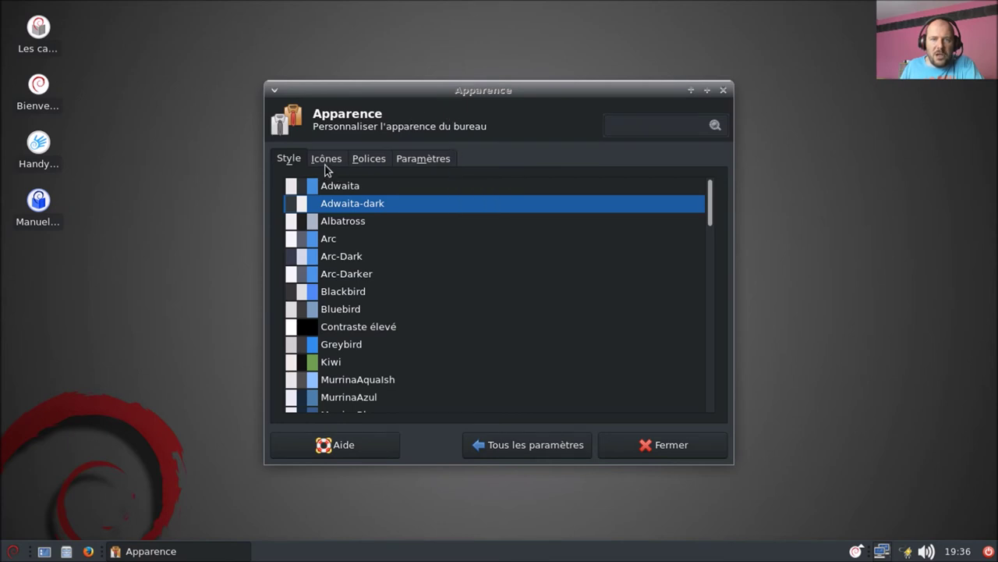
pyautogui.click(13, 550)
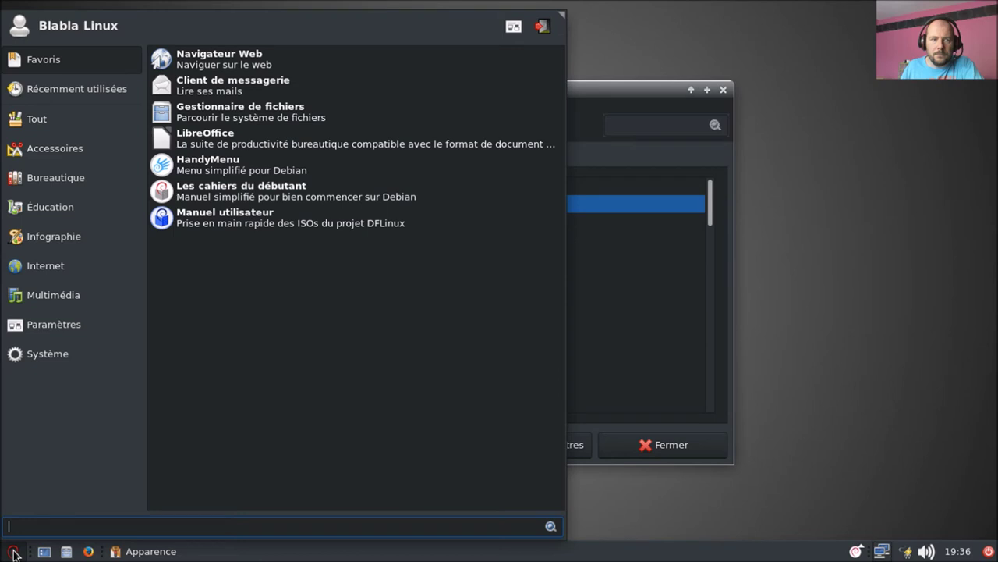
pyautogui.click(13, 550)
# Step: Try out the Adwaita, elementary Xubuntu dark, GNOME, HighContrast and Tango icon themes, ending on GNOME-Brave
pyautogui.click(340, 164)
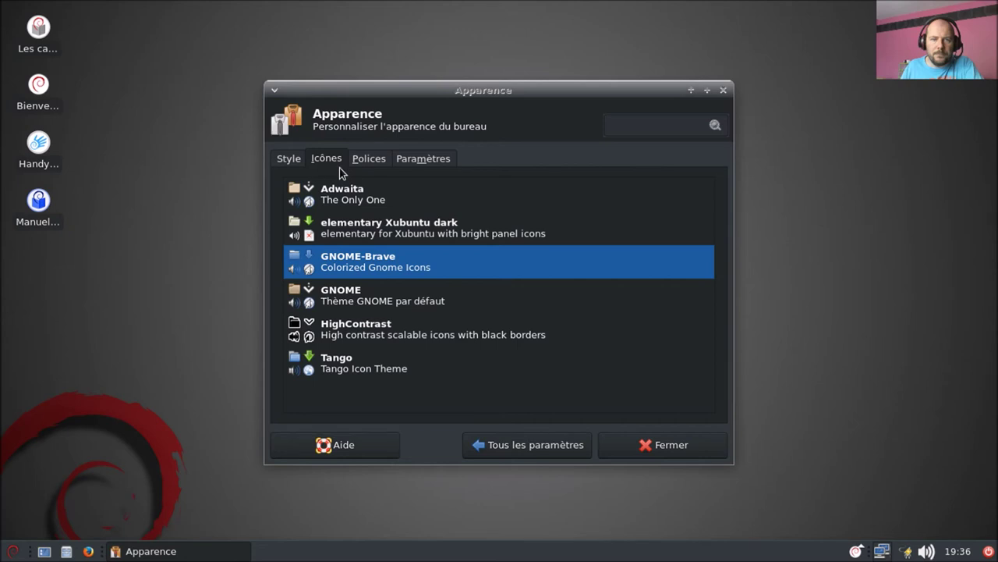
pyautogui.click(331, 200)
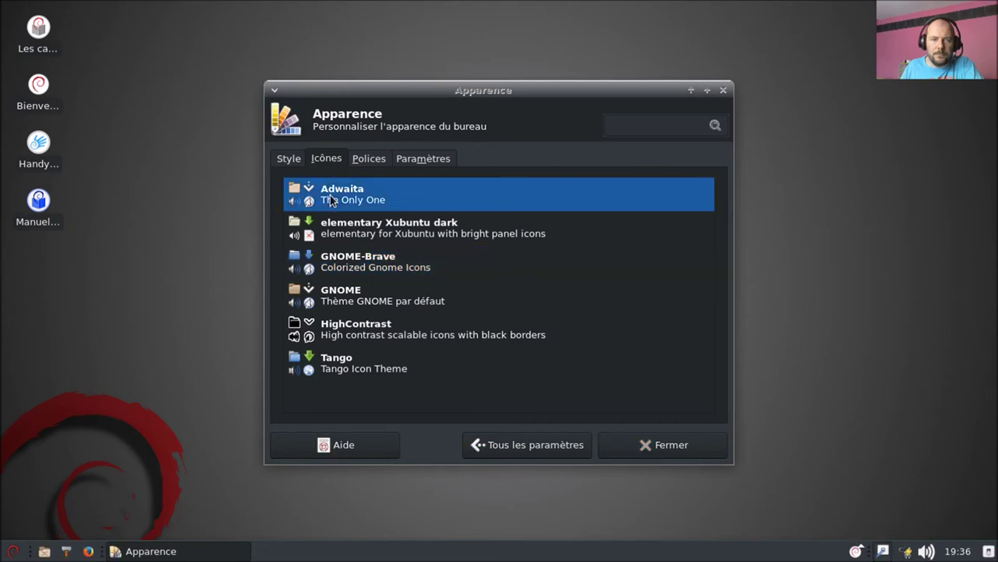
pyautogui.click(351, 231)
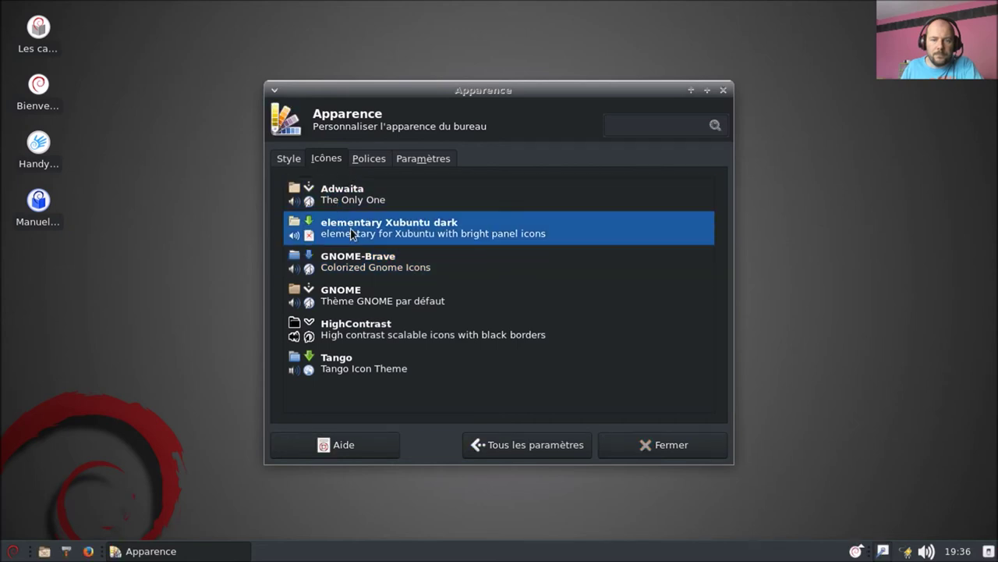
pyautogui.click(384, 265)
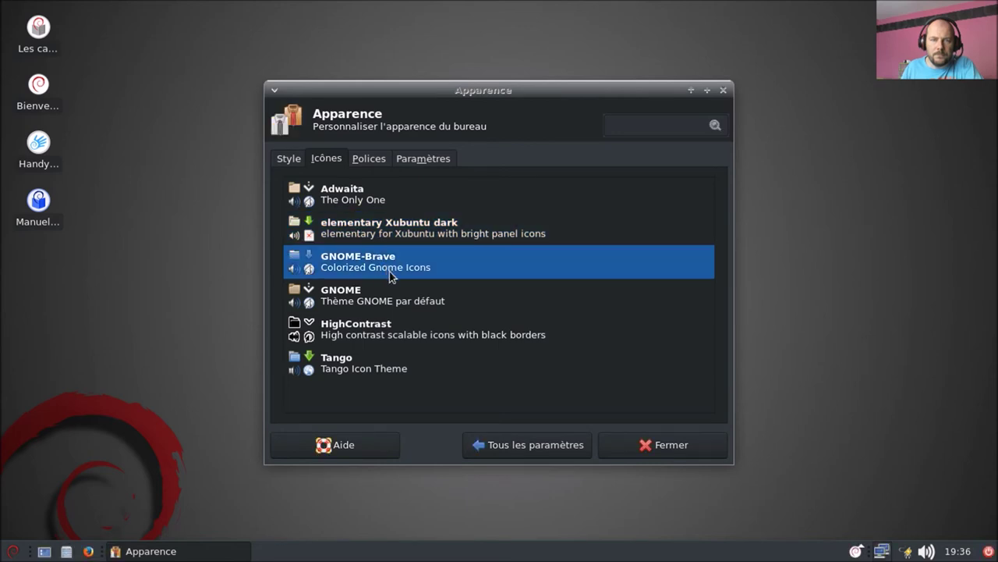
pyautogui.click(388, 301)
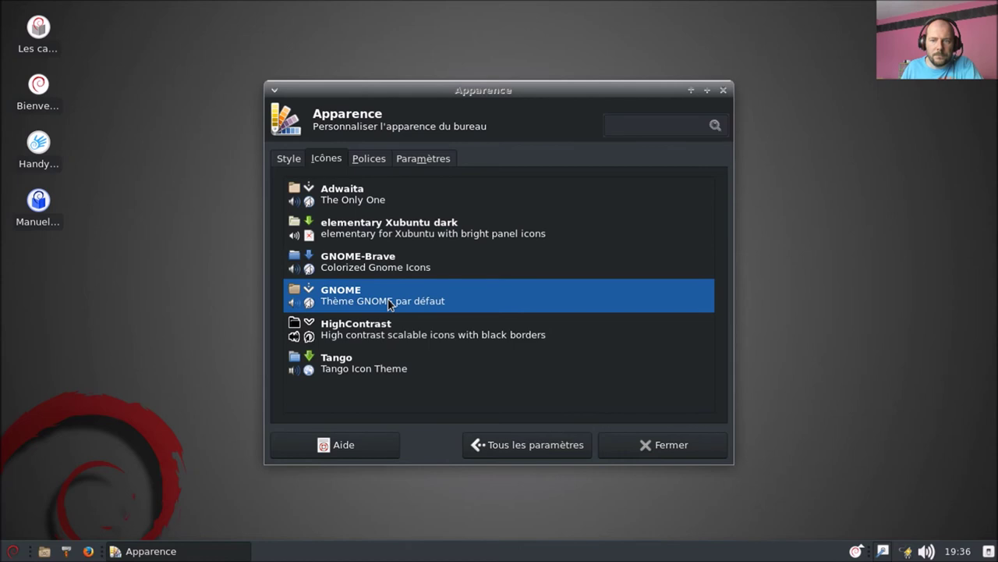
pyautogui.click(387, 336)
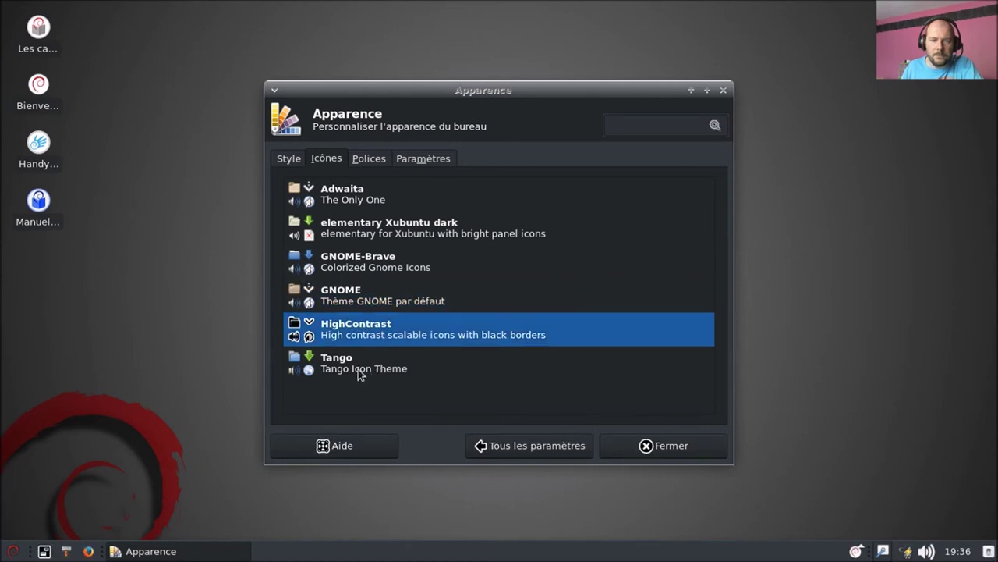
pyautogui.click(358, 373)
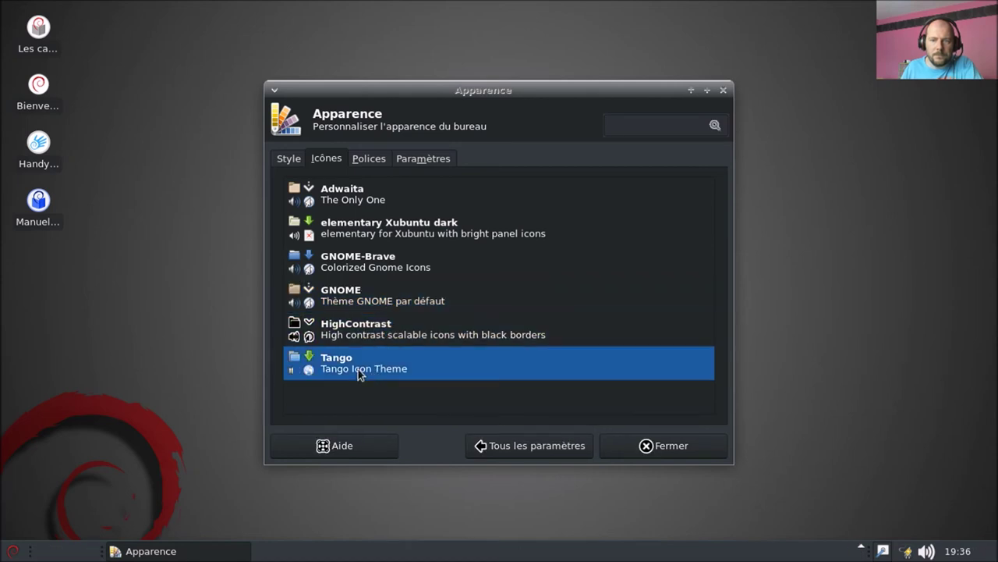
pyautogui.click(345, 200)
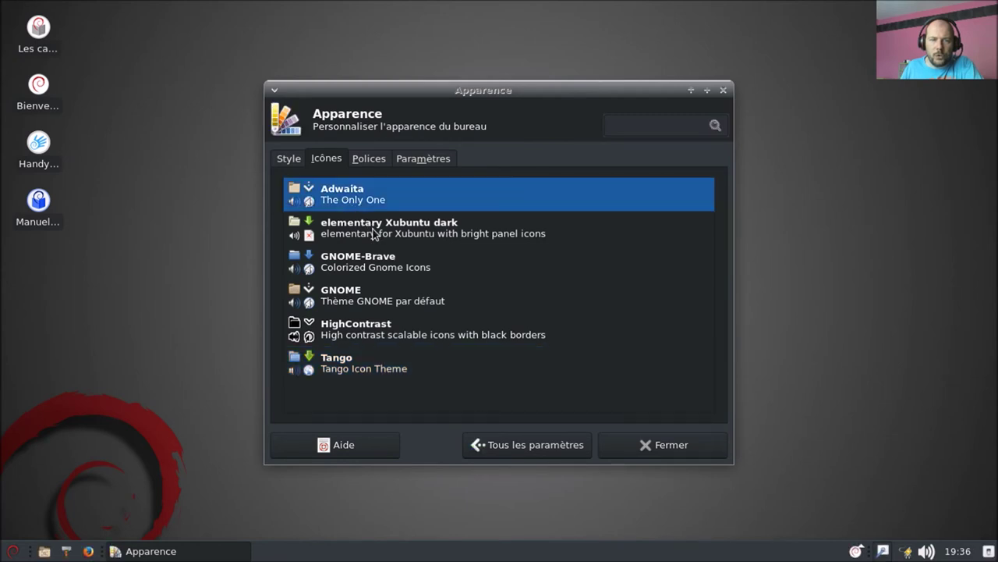
pyautogui.click(395, 272)
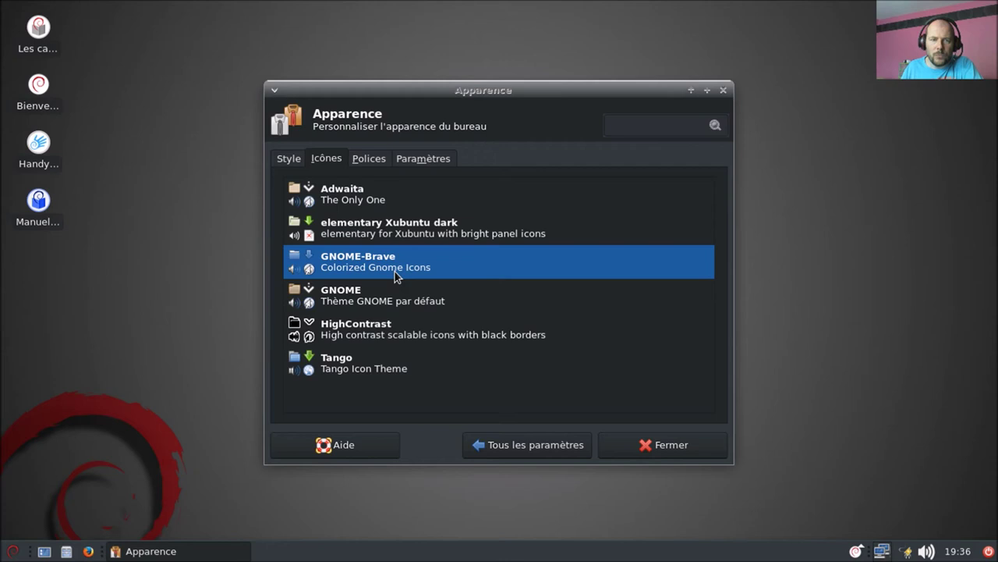
# Step: Look through the Polices and Paramètres pages of Apparence and the Internet and Utilitaires pages of Applications favorites
pyautogui.click(370, 163)
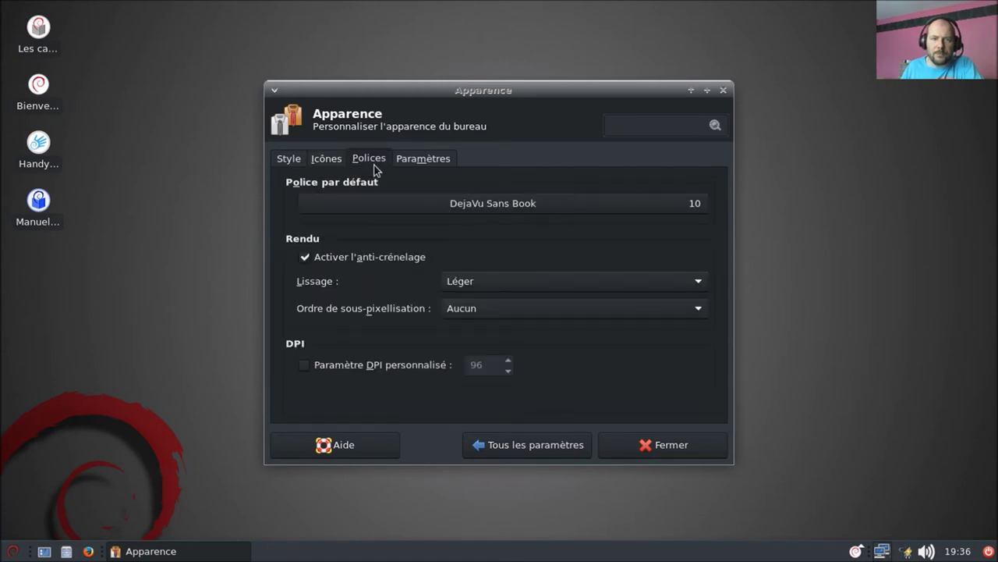
pyautogui.click(419, 158)
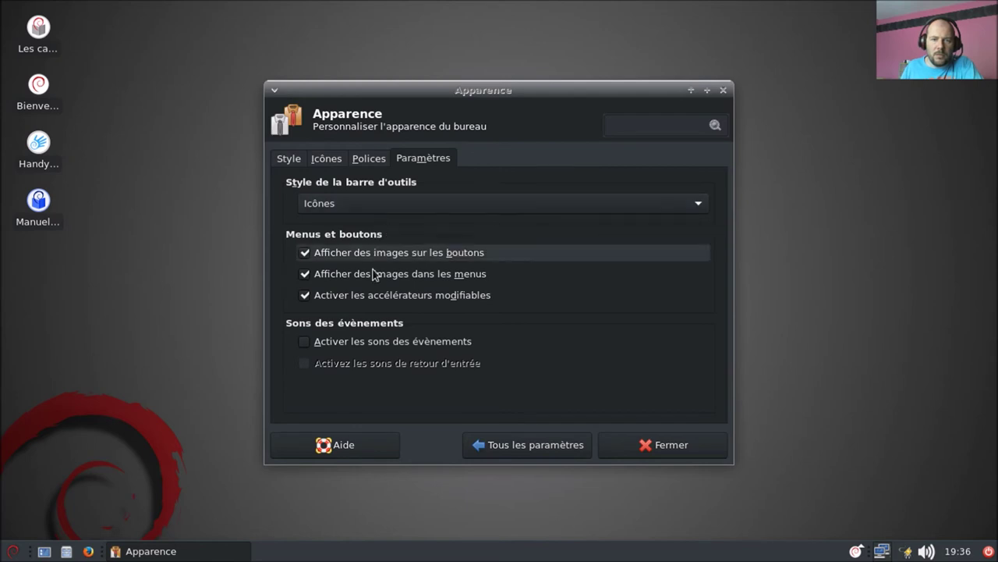
pyautogui.click(556, 440)
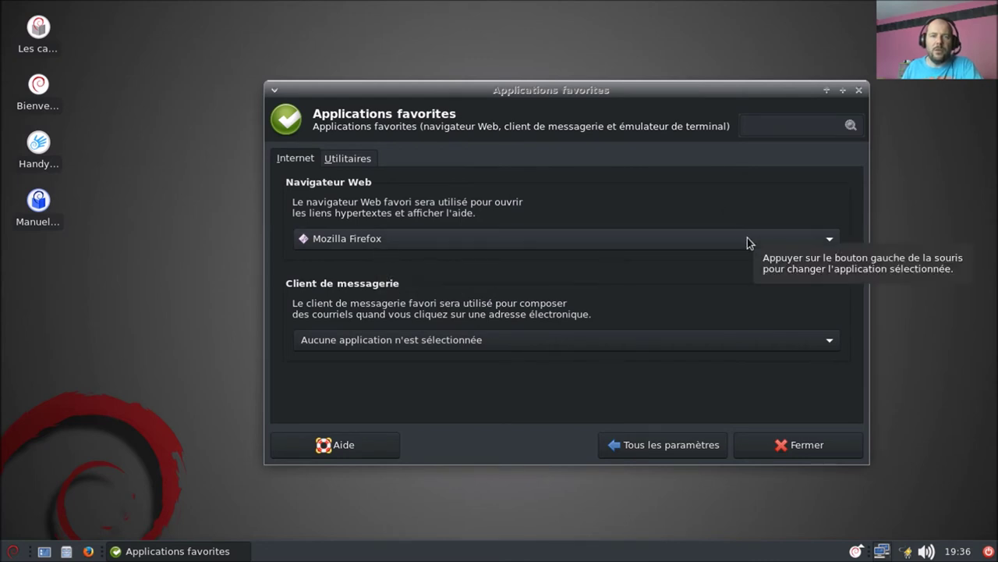
pyautogui.click(348, 158)
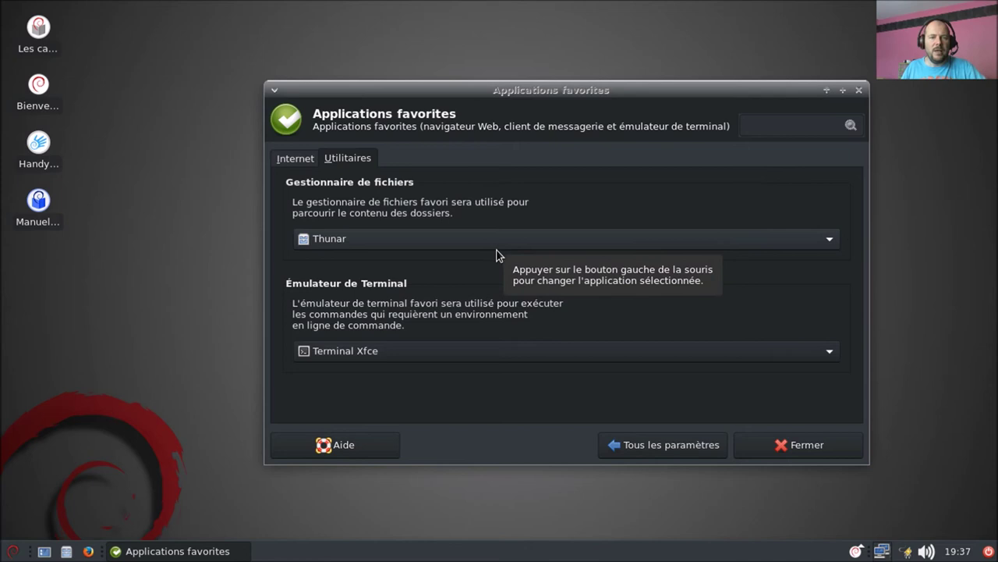
pyautogui.click(657, 448)
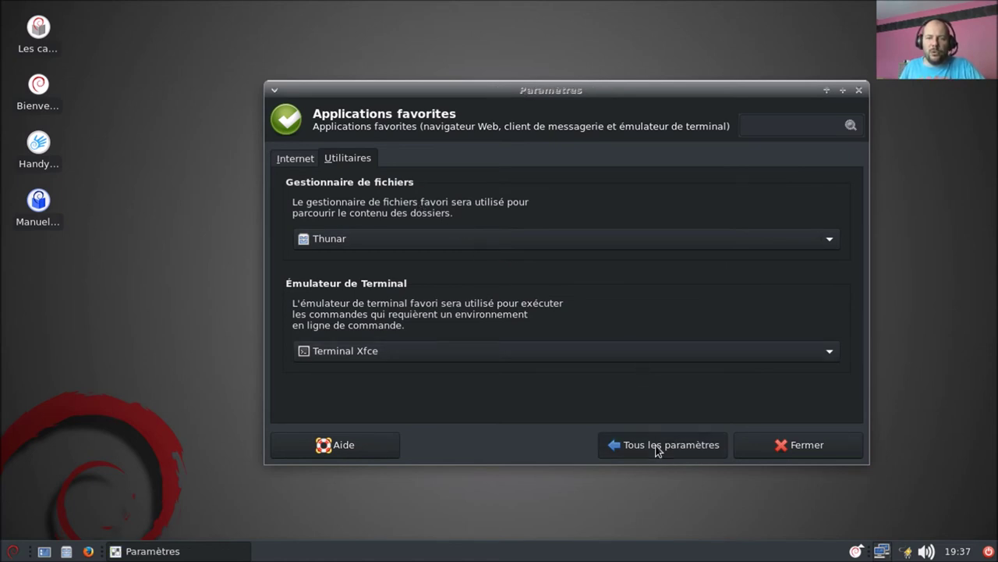
# Step: Open the Bureau settings full-screen and make the wallpaper change every 1 minute in random order
pyautogui.click(591, 186)
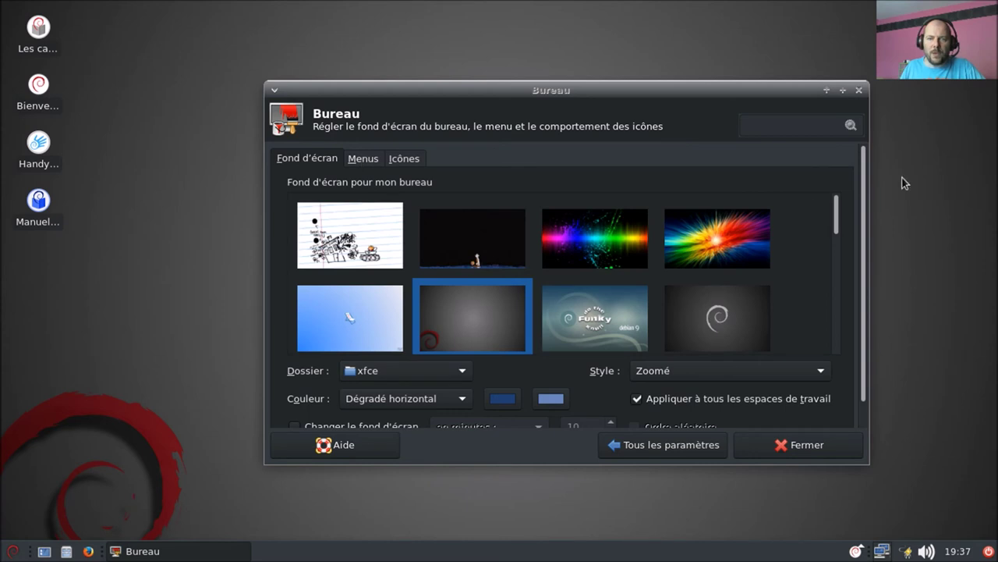
pyautogui.click(842, 91)
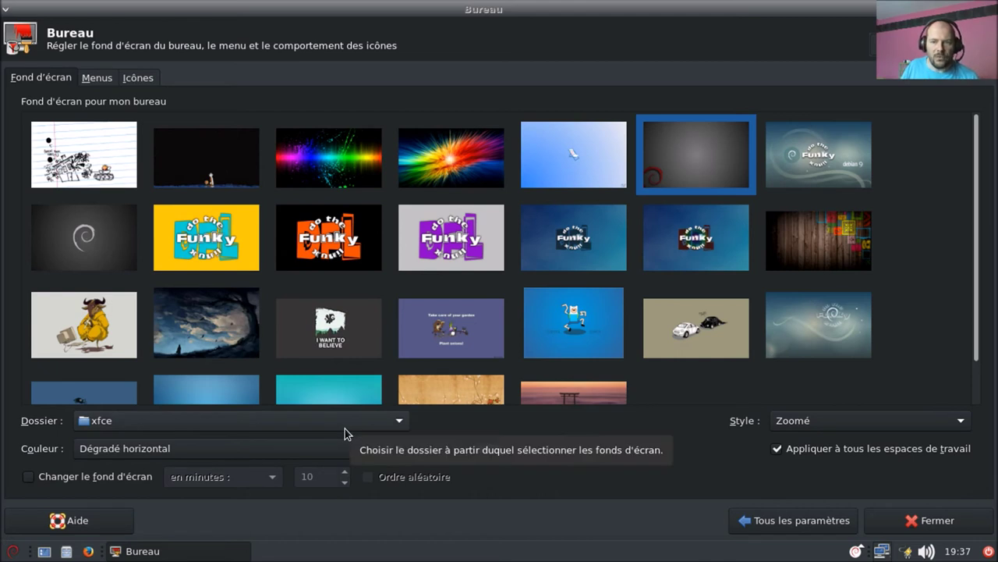
pyautogui.click(100, 483)
pyautogui.click(346, 485)
pyautogui.click(346, 486)
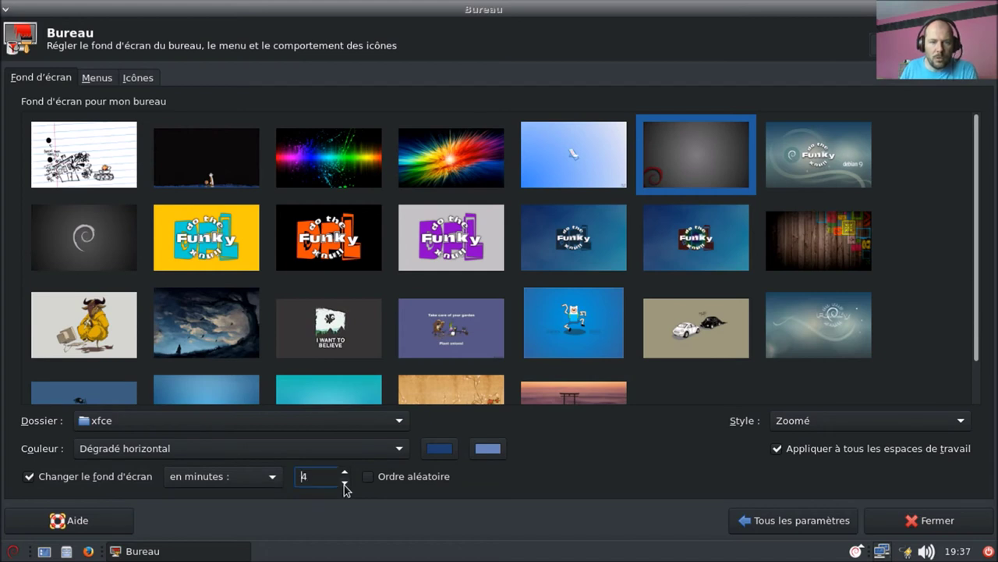
pyautogui.click(368, 476)
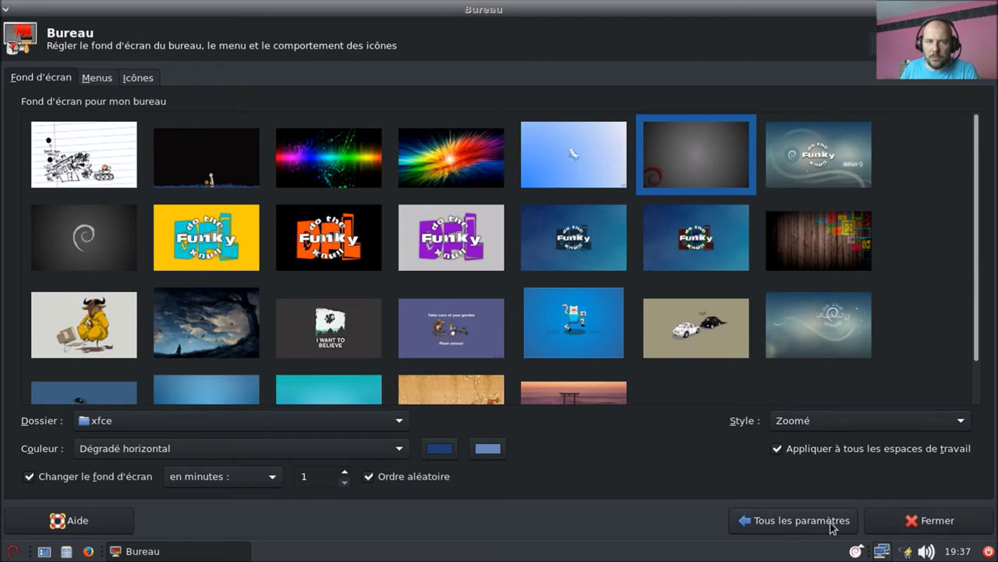
# Step: Review the desktop menu and window list menu options in the Bureau settings
pyautogui.click(101, 79)
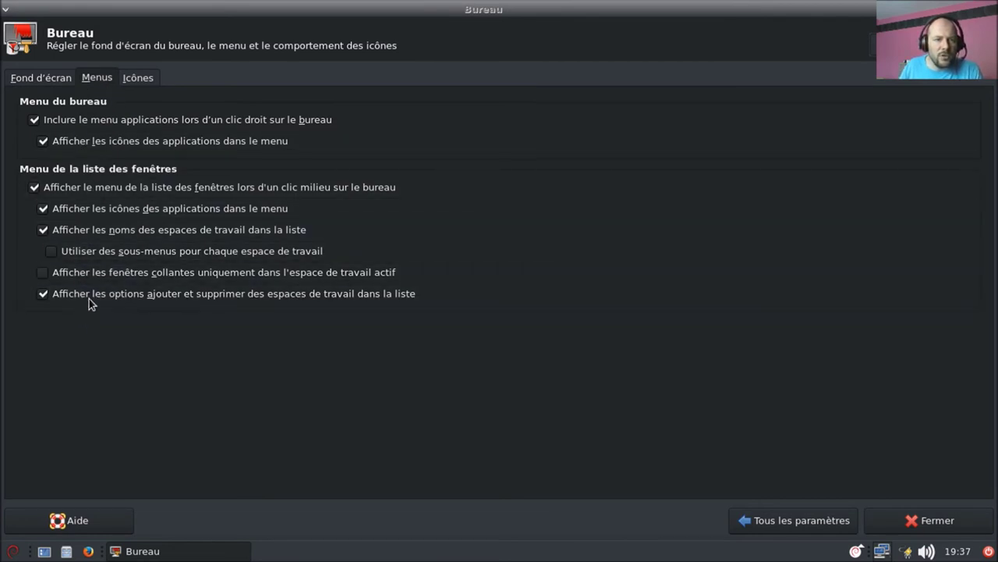
# Step: Restore the maximized Bureau window to a smaller size and display the window list menu on the empty desktop
pyautogui.doubleClick(296, 17)
pyautogui.middleClick(422, 72)
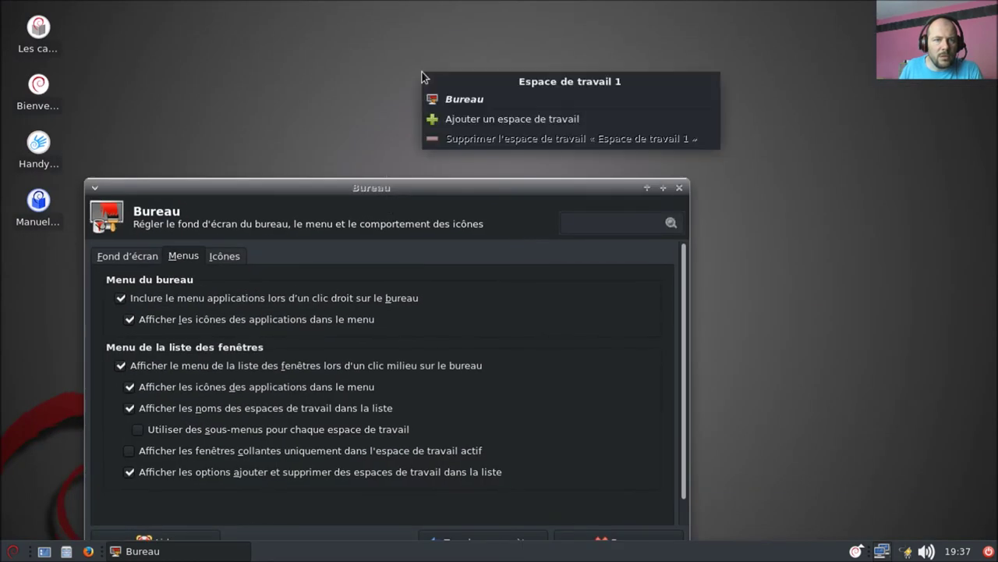
pyautogui.click(350, 64)
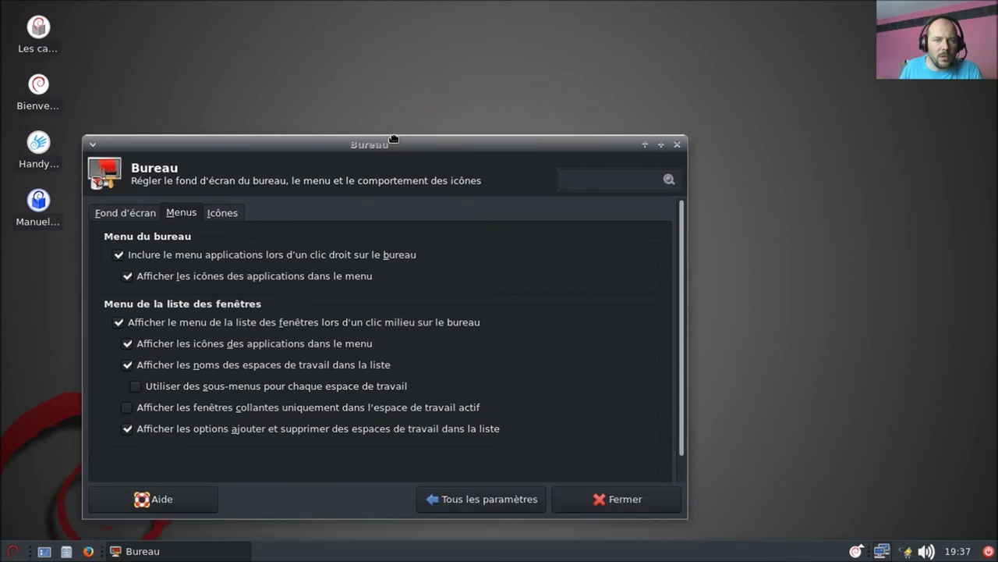
pyautogui.middleClick(710, 37)
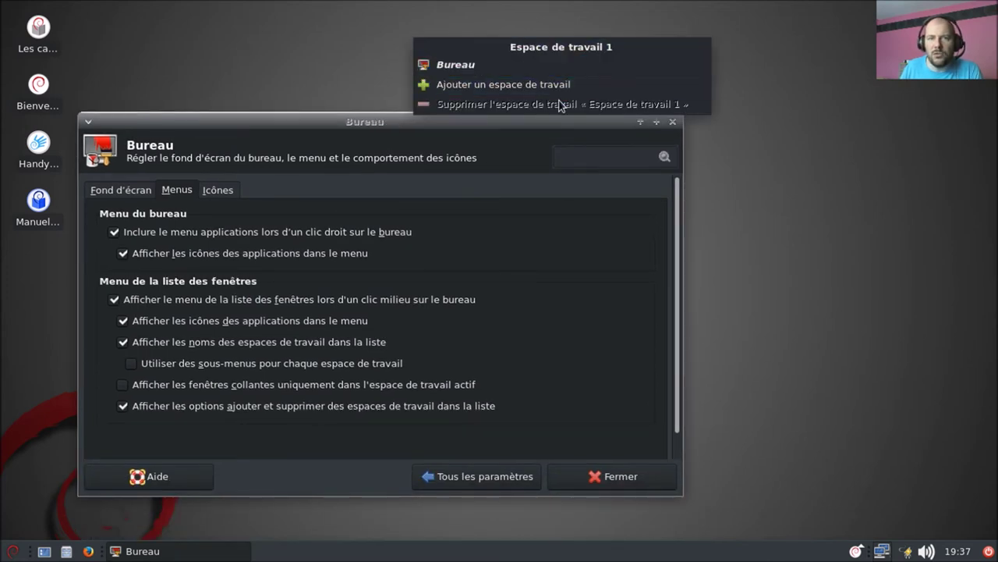
# Step: Disable the display of the add and remove workspace options in the window list, and check the desktop's window list menu
pyautogui.click(351, 103)
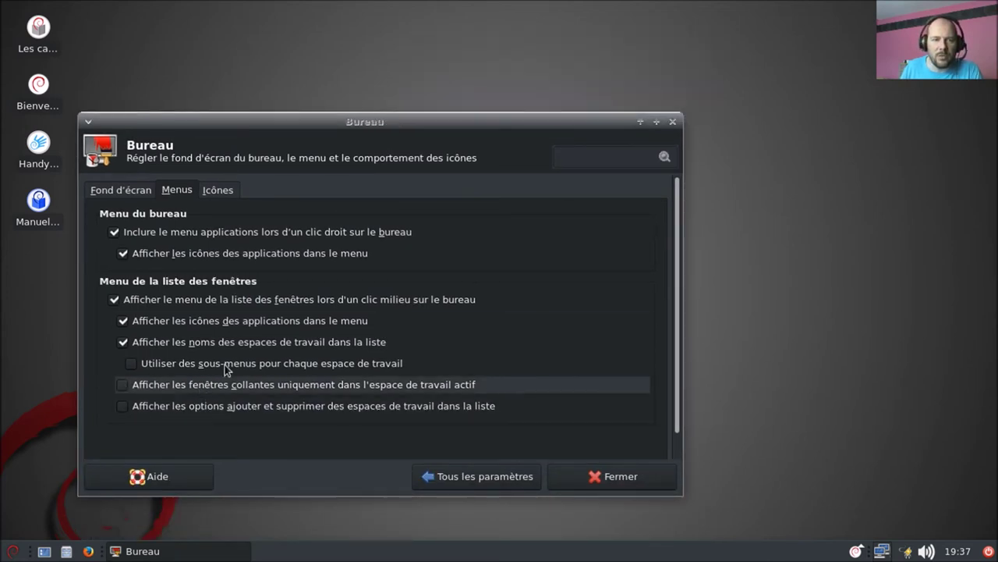
pyautogui.middleClick(511, 27)
pyautogui.click(367, 117)
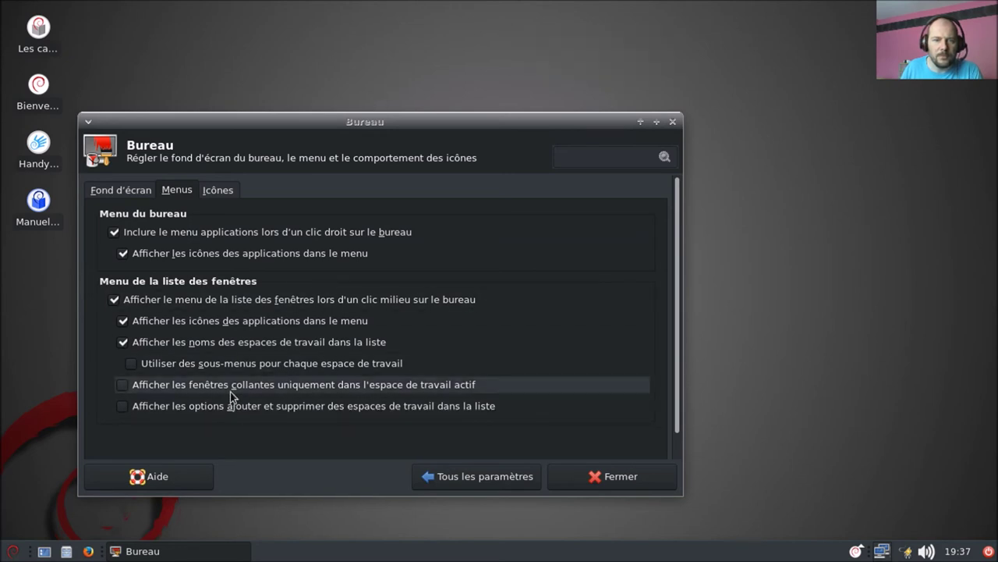
# Step: Set the desktop icon size to 52 and view the tooltip of the HandyMenu icon
pyautogui.click(237, 191)
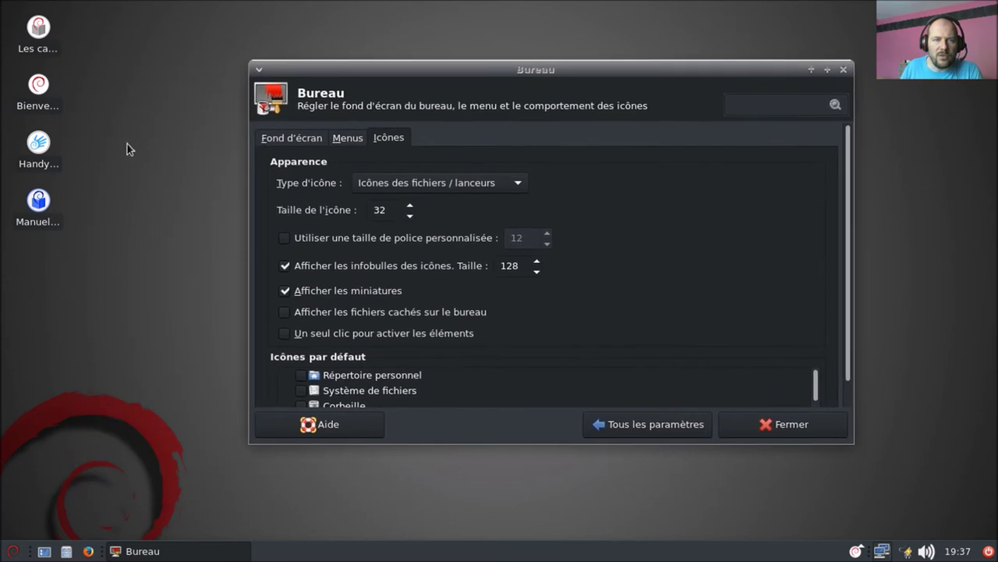
pyautogui.click(410, 208)
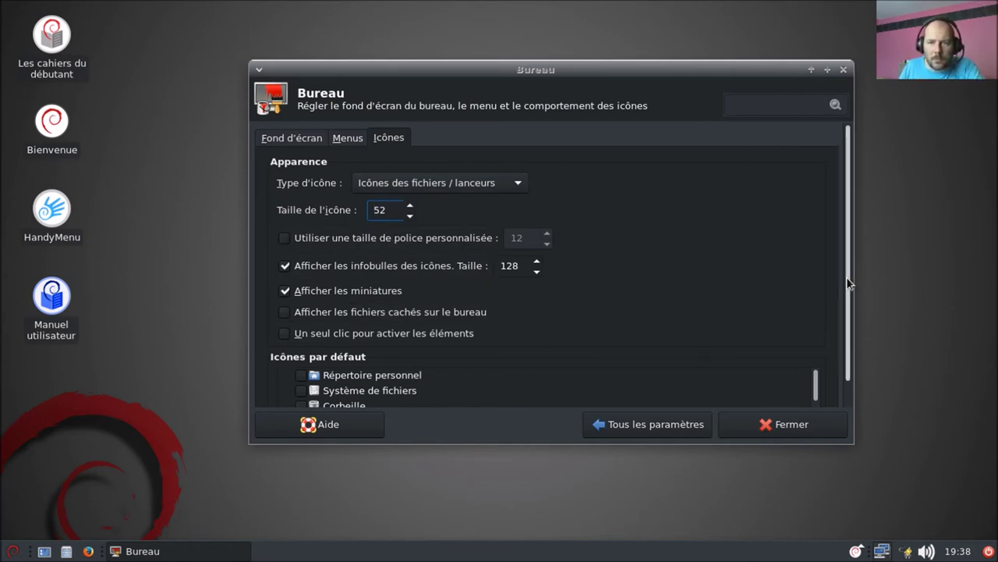
pyautogui.scroll(-1, 834, 280)
pyautogui.scroll(1, 833, 281)
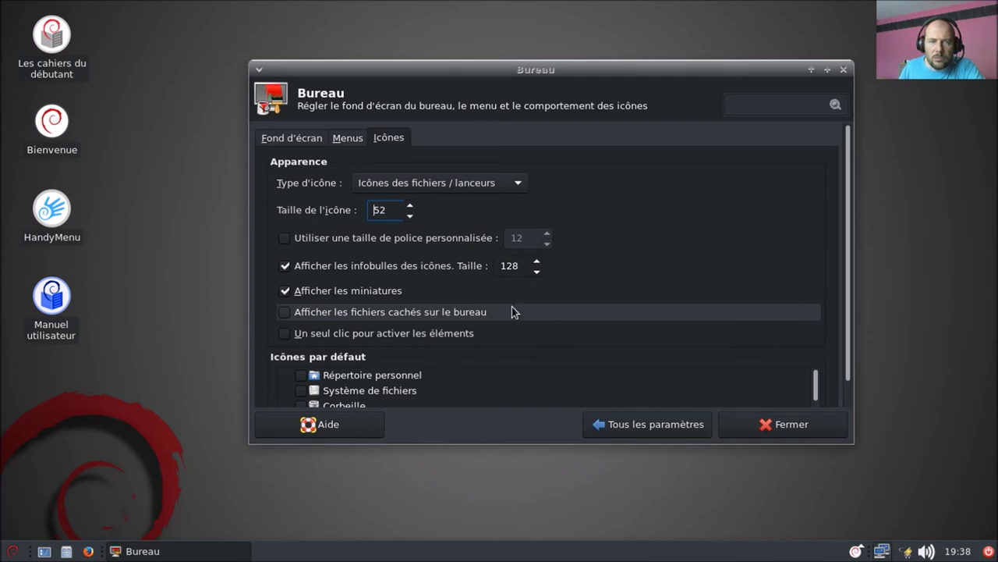
pyautogui.moveTo(50, 211)
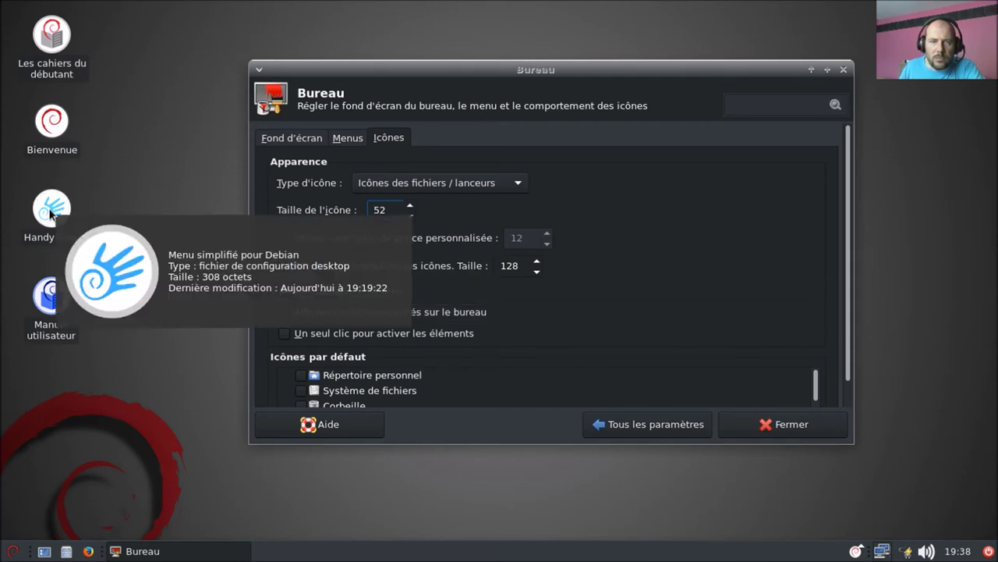
# Step: Set the number of workspaces to 4 in the Espaces de travail settings and view the margin settings
pyautogui.click(689, 426)
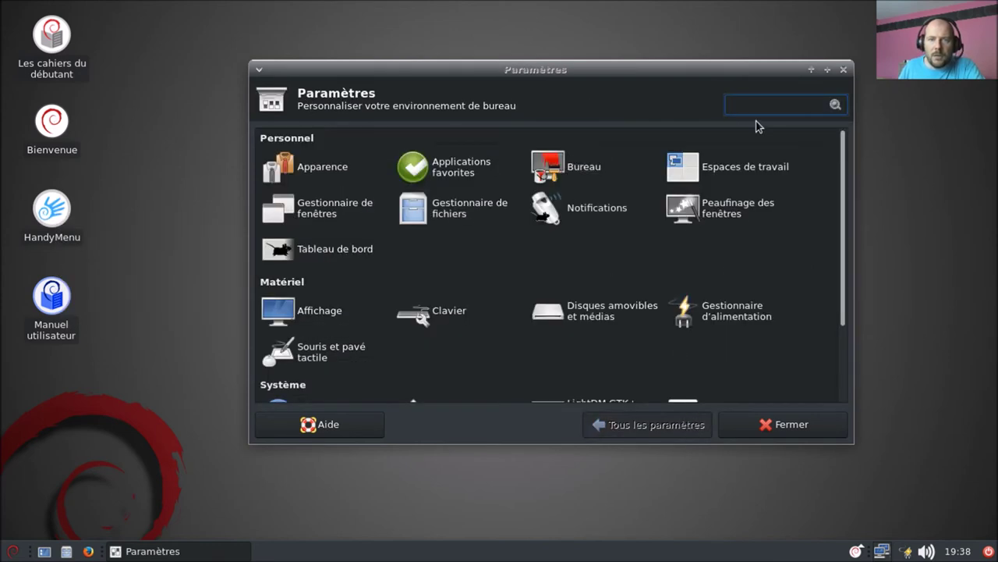
pyautogui.click(735, 170)
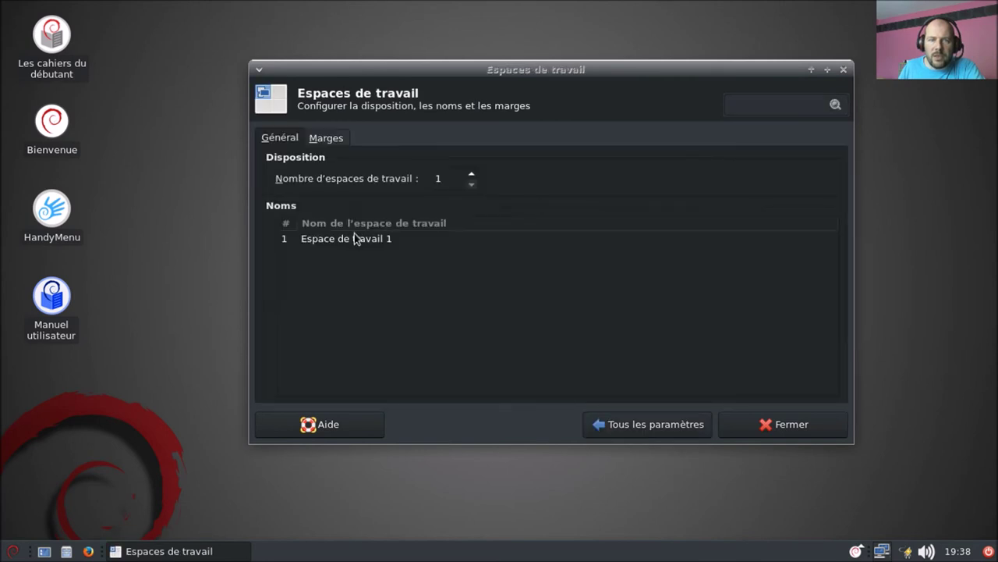
pyautogui.click(470, 173)
pyautogui.click(470, 173)
pyautogui.click(471, 173)
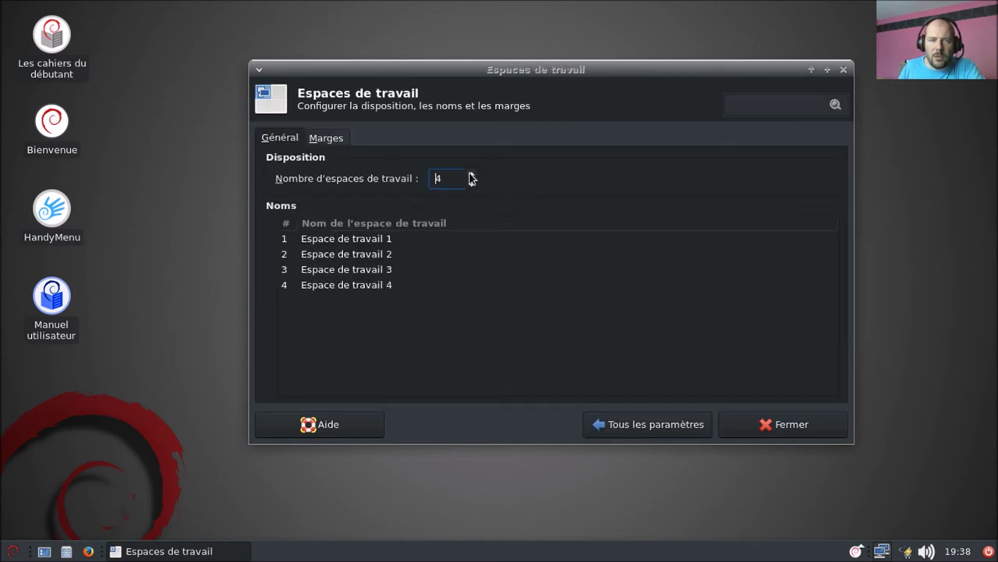
pyautogui.click(333, 140)
# Step: In the Gestionnaire de fenêtres settings, move the hidden sticky window button into the active title bar buttons, beside the window menu button
pyautogui.click(644, 423)
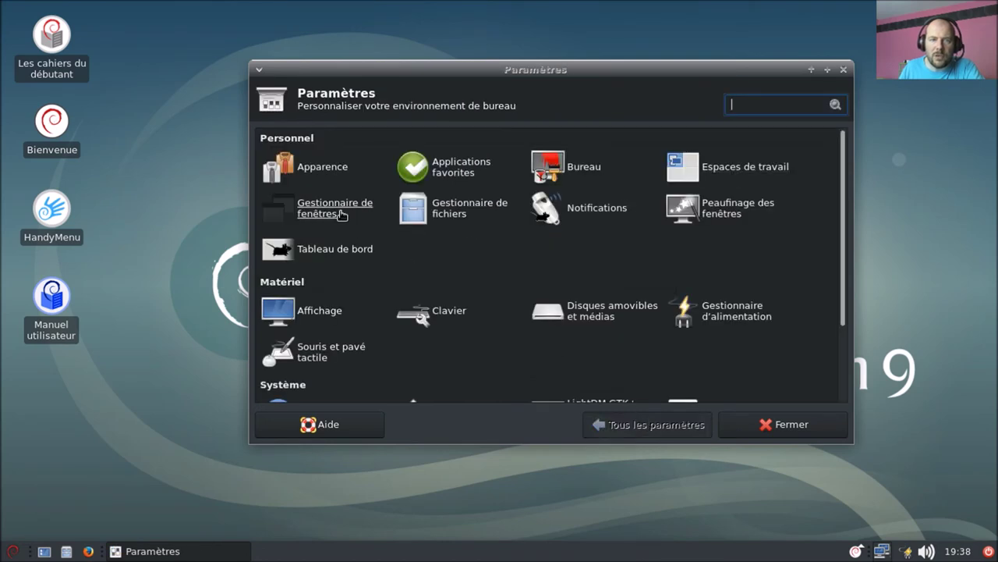
pyautogui.click(341, 211)
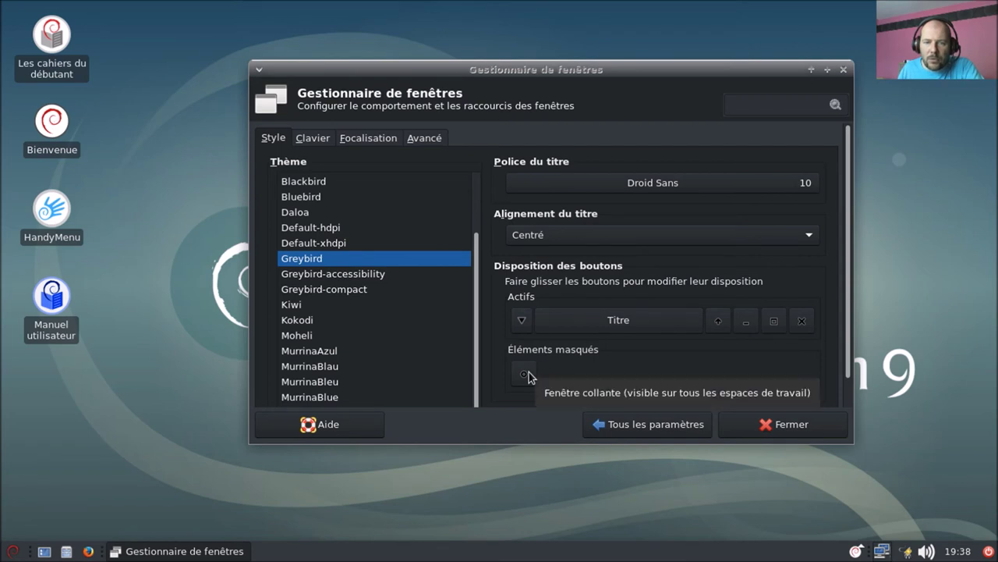
pyautogui.moveTo(529, 373); pyautogui.dragTo(539, 333)
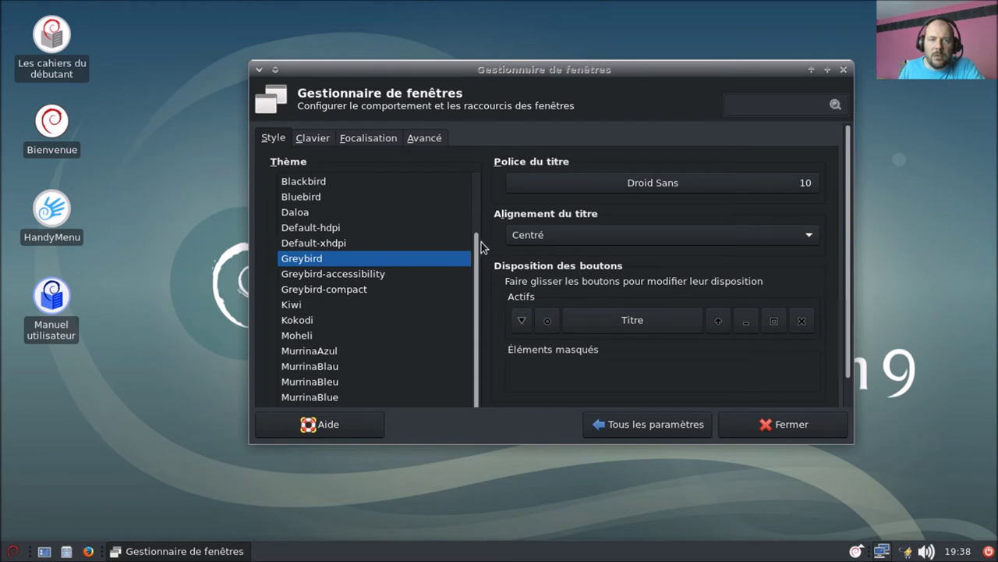
# Step: Compare the Default-xhdpi, Greybird, Arc-Darker and Blackbird window themes and apply Arc-Dark
pyautogui.click(323, 246)
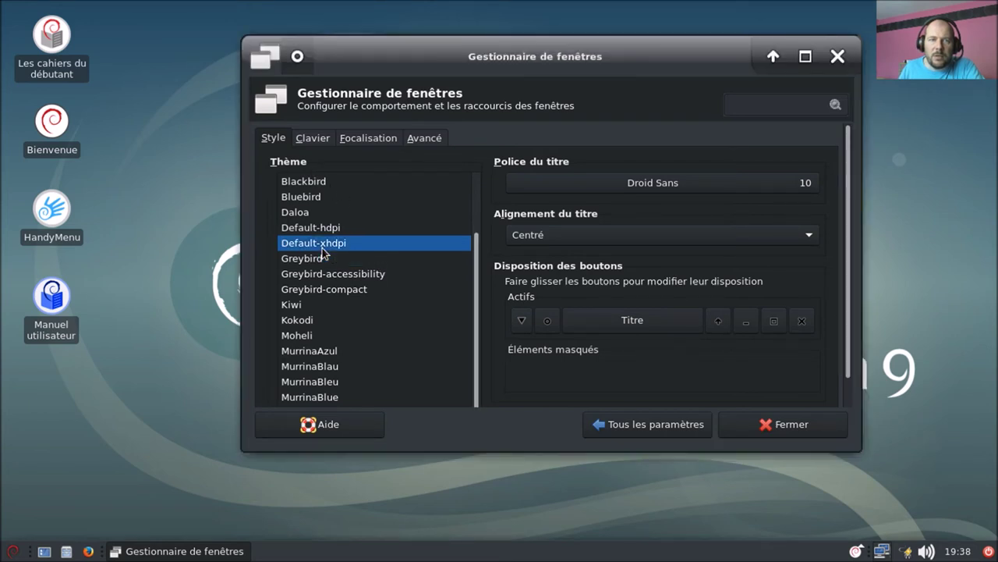
pyautogui.click(321, 259)
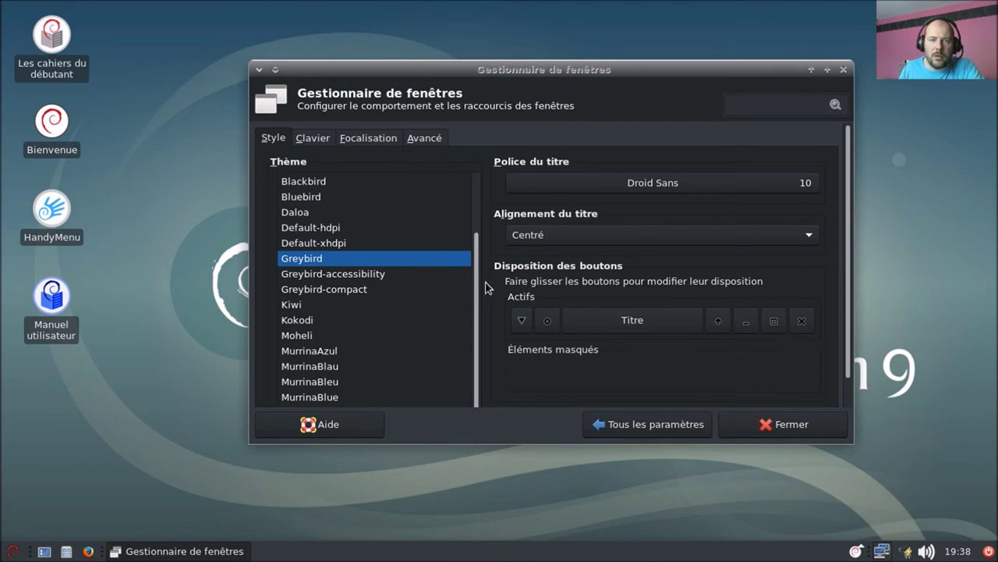
pyautogui.moveTo(481, 290); pyautogui.dragTo(486, 180)
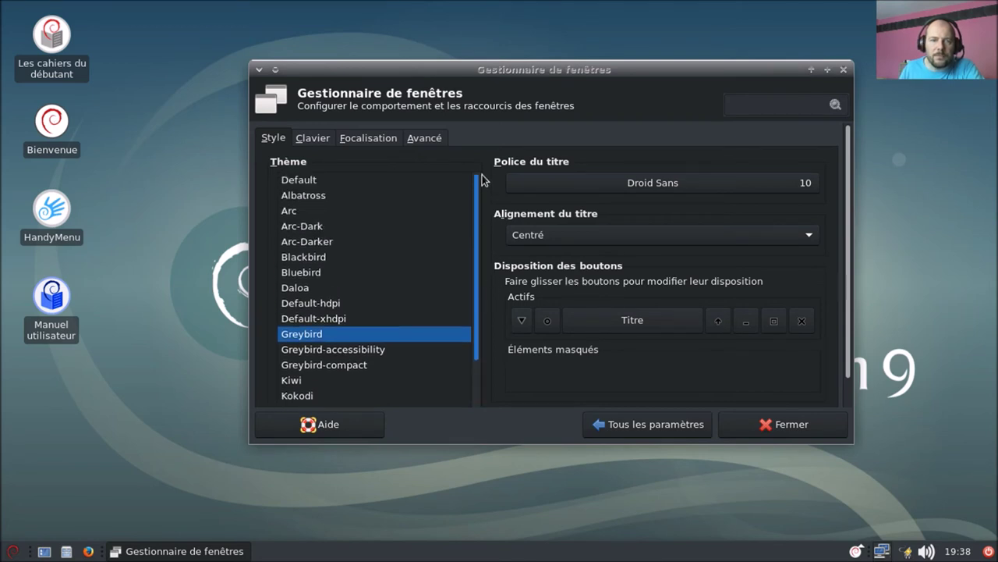
pyautogui.click(326, 228)
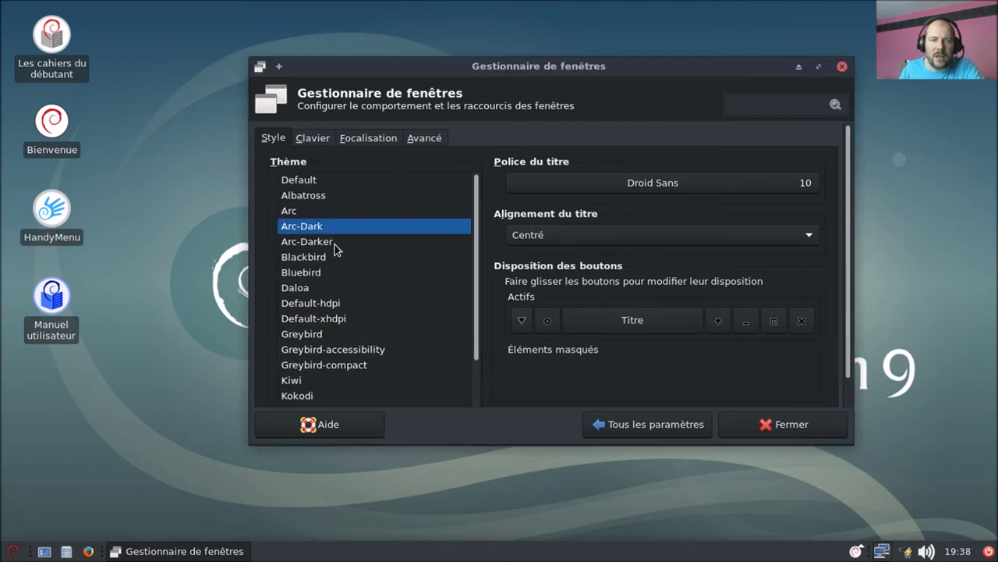
pyautogui.click(335, 245)
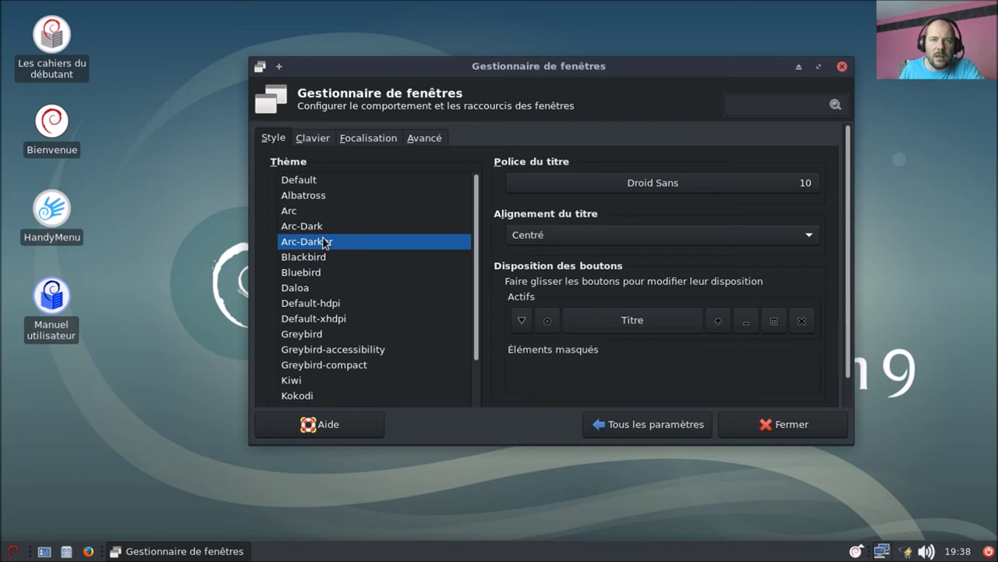
pyautogui.click(319, 228)
pyautogui.click(323, 257)
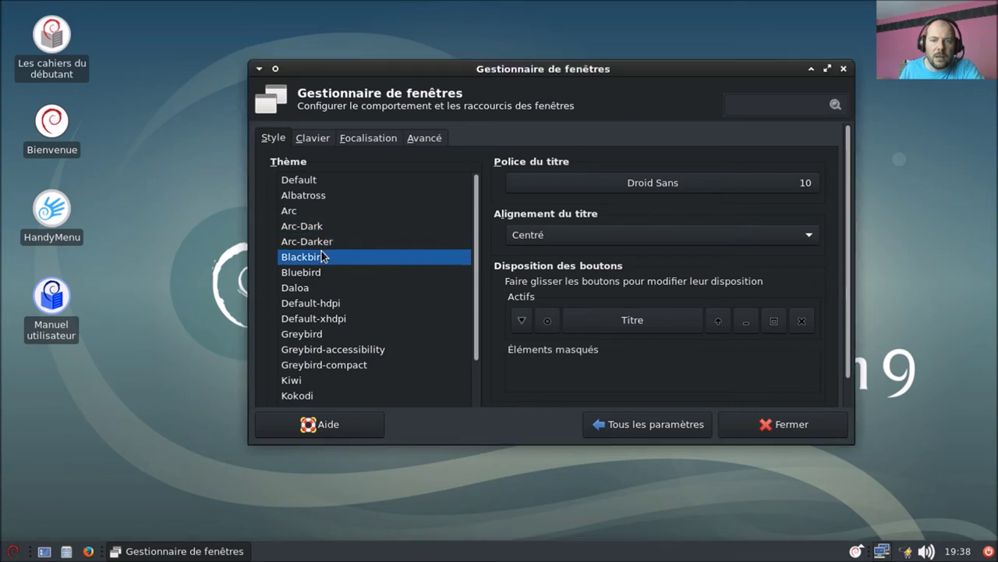
pyautogui.click(325, 244)
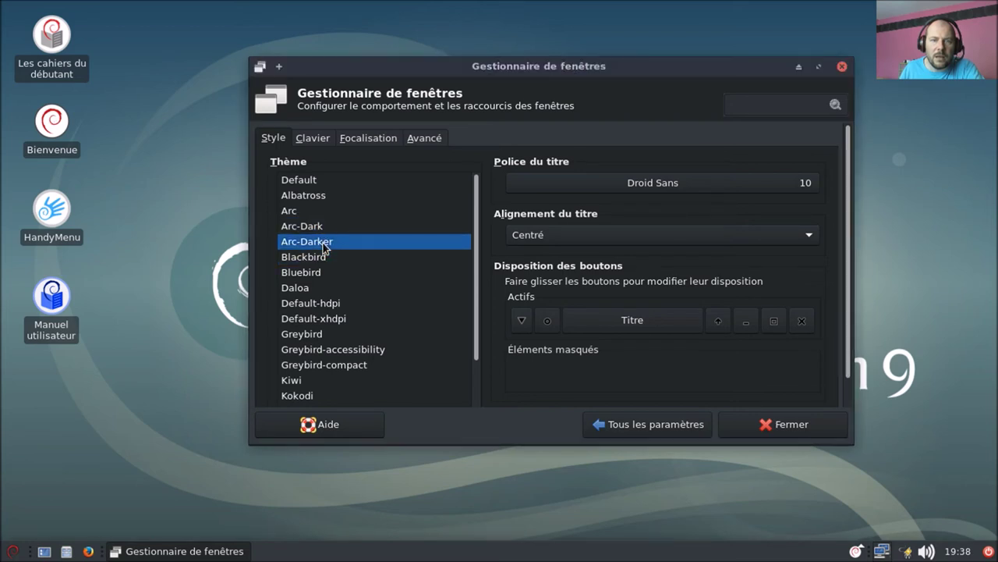
pyautogui.click(328, 258)
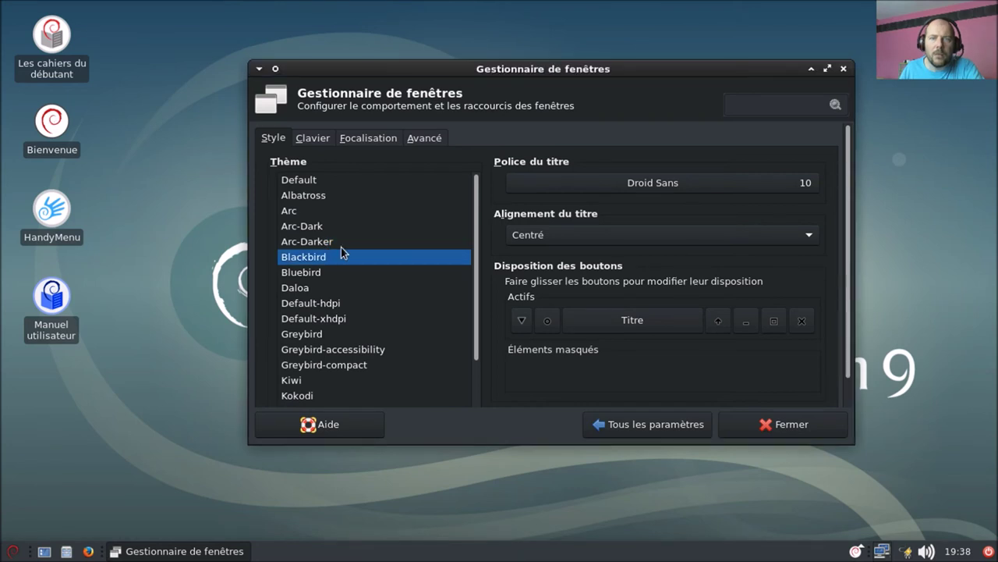
pyautogui.click(335, 242)
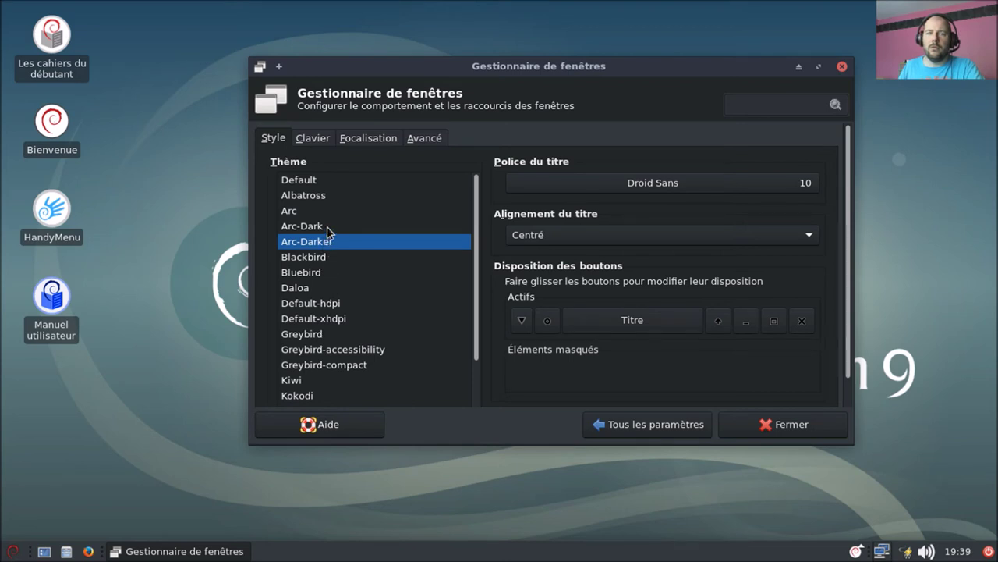
pyautogui.click(327, 227)
pyautogui.click(322, 258)
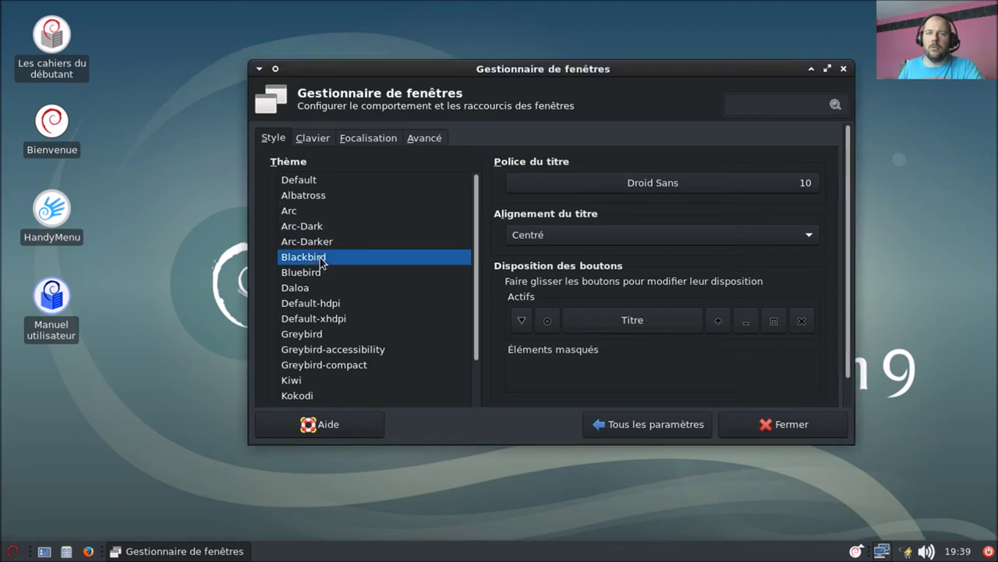
pyautogui.click(323, 242)
pyautogui.click(323, 226)
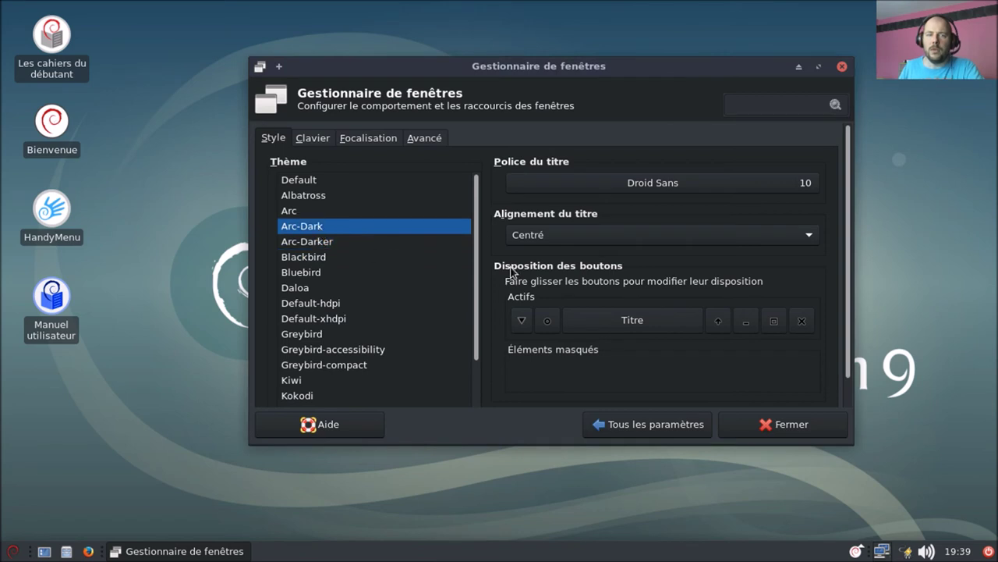
# Step: Review the window manager's keyboard, focus and advanced settings, down to the double-click action
pyautogui.click(316, 141)
pyautogui.click(364, 141)
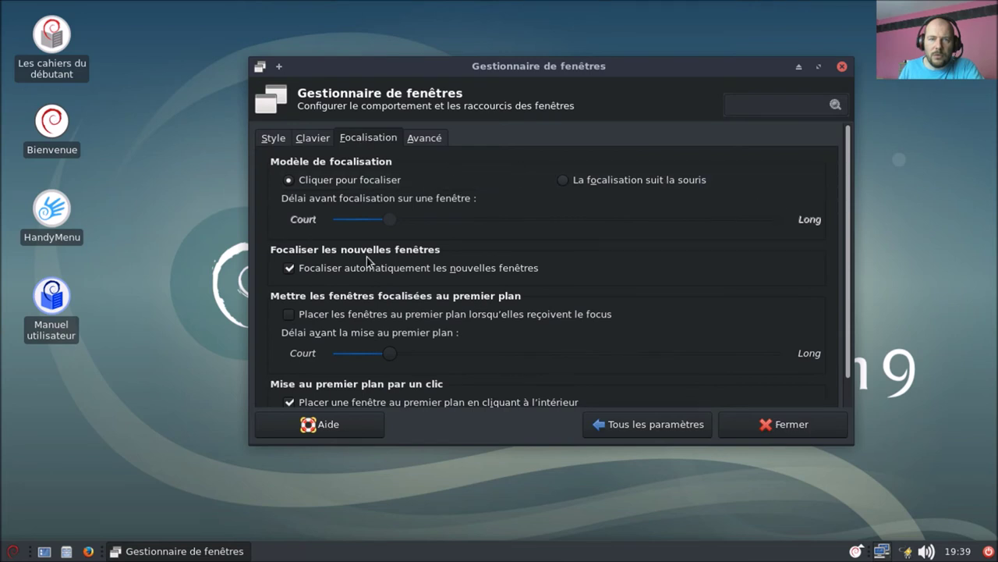
pyautogui.click(426, 141)
pyautogui.moveTo(847, 260); pyautogui.dragTo(848, 313)
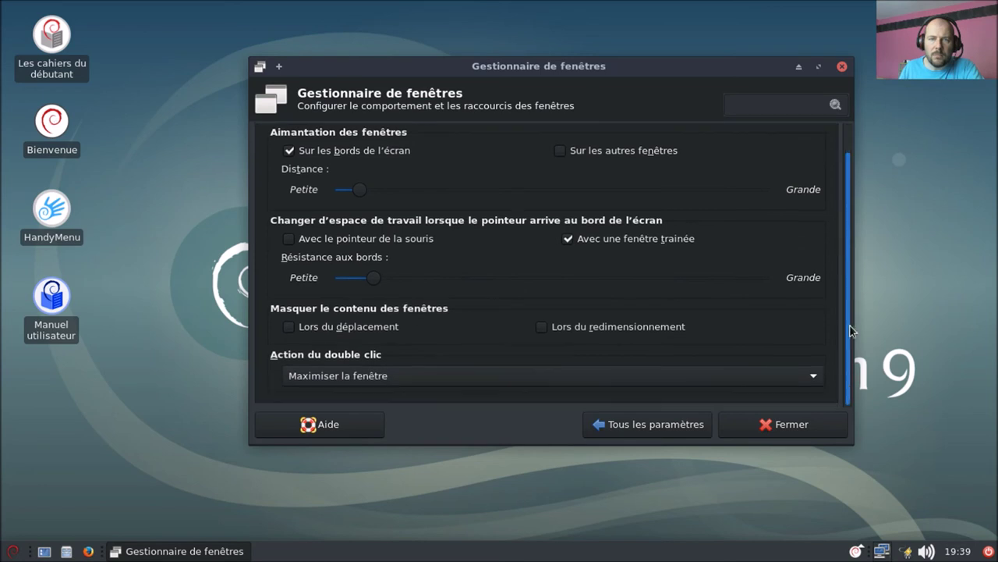
# Step: Review the file manager preferences for display, side pane, behaviour and advanced options, and close them
pyautogui.click(628, 424)
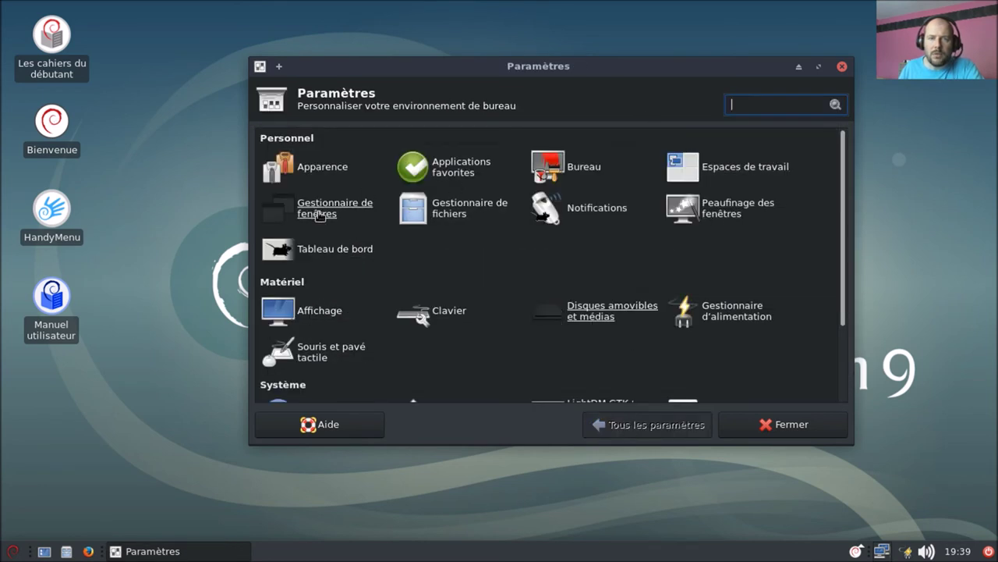
pyautogui.click(453, 206)
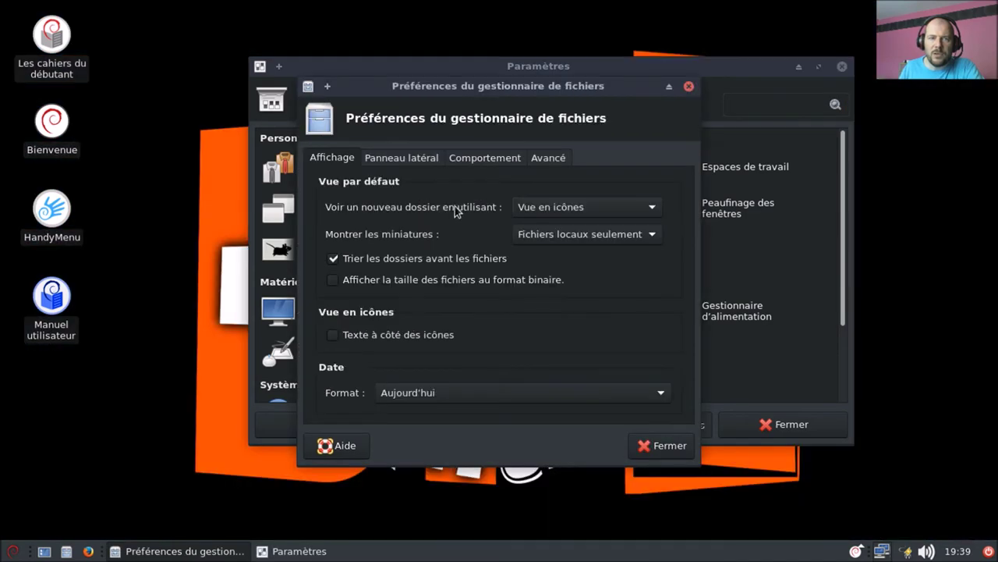
pyautogui.click(395, 160)
pyautogui.click(468, 159)
pyautogui.click(550, 158)
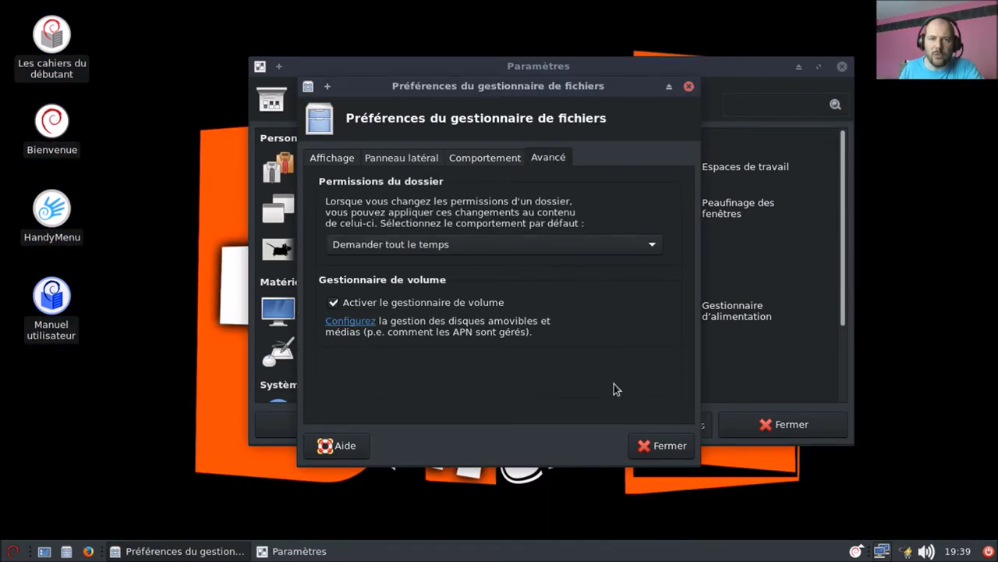
pyautogui.click(646, 445)
# Step: Open the notification settings, preview the Greybird, Greybird-bright, Smoke and ZOMG-PONIES! themes, and return the theme to Default
pyautogui.click(557, 224)
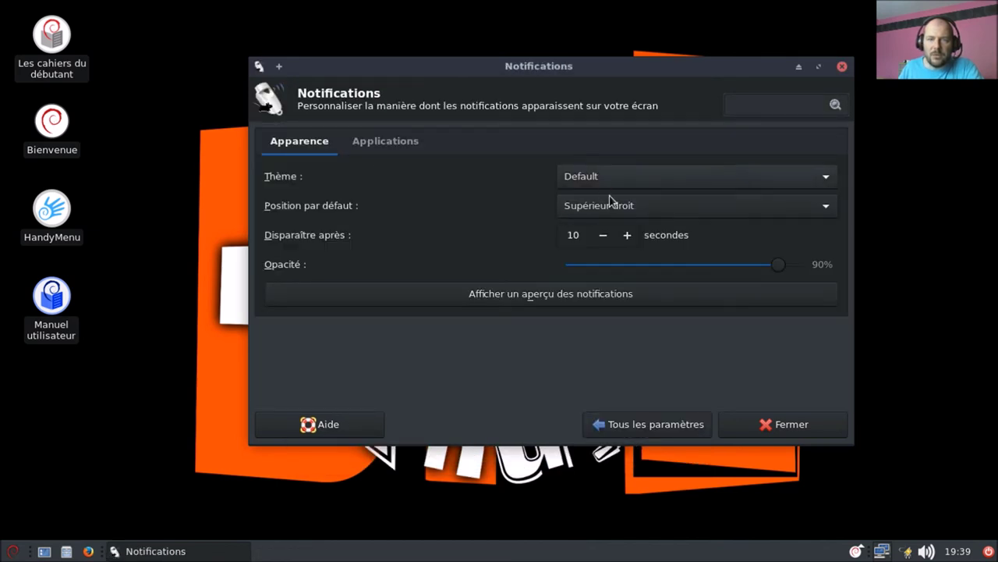
pyautogui.click(591, 179)
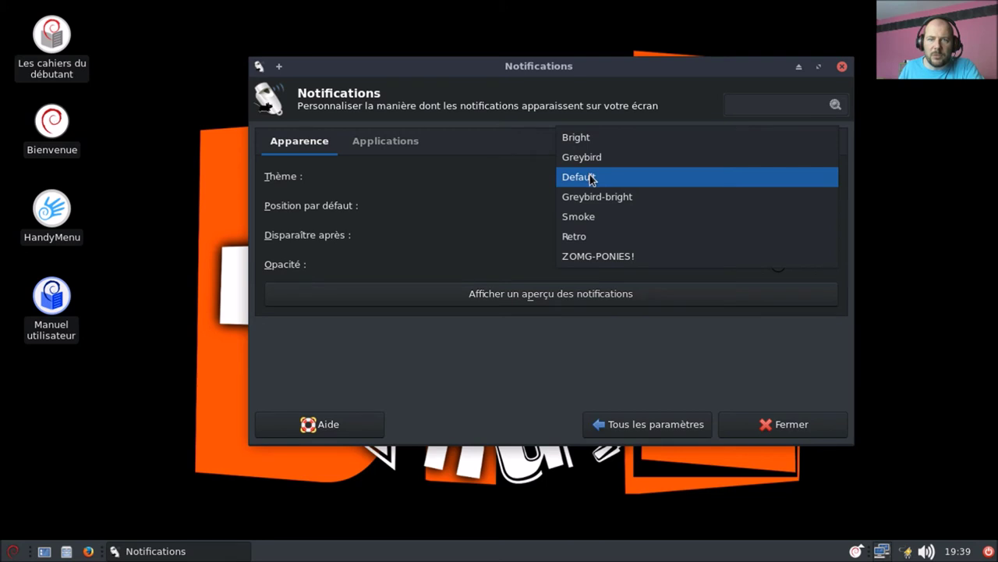
pyautogui.click(588, 160)
pyautogui.click(591, 178)
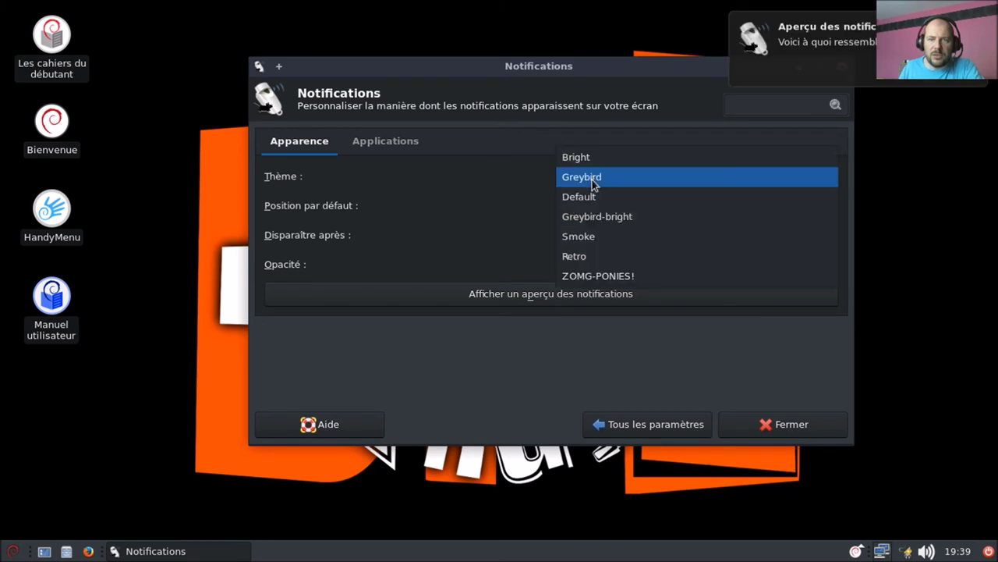
pyautogui.click(592, 197)
pyautogui.click(594, 181)
pyautogui.click(594, 180)
pyautogui.click(594, 180)
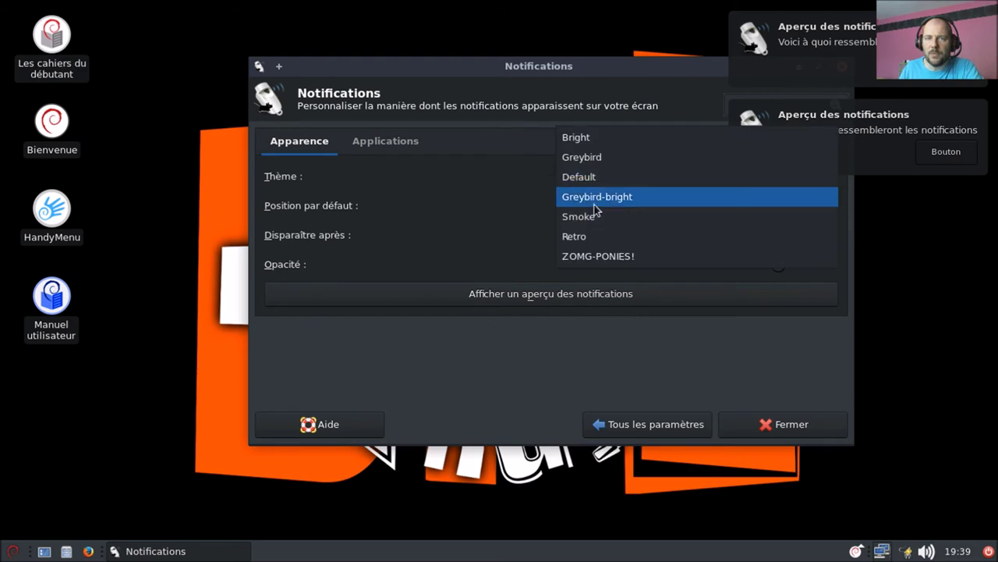
pyautogui.click(597, 215)
pyautogui.click(594, 178)
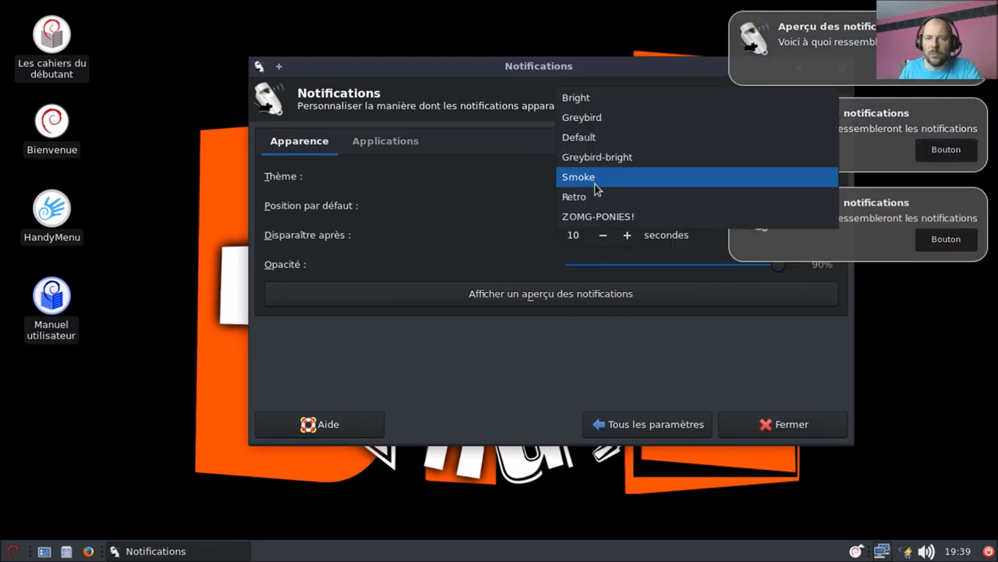
pyautogui.click(595, 216)
pyautogui.click(585, 175)
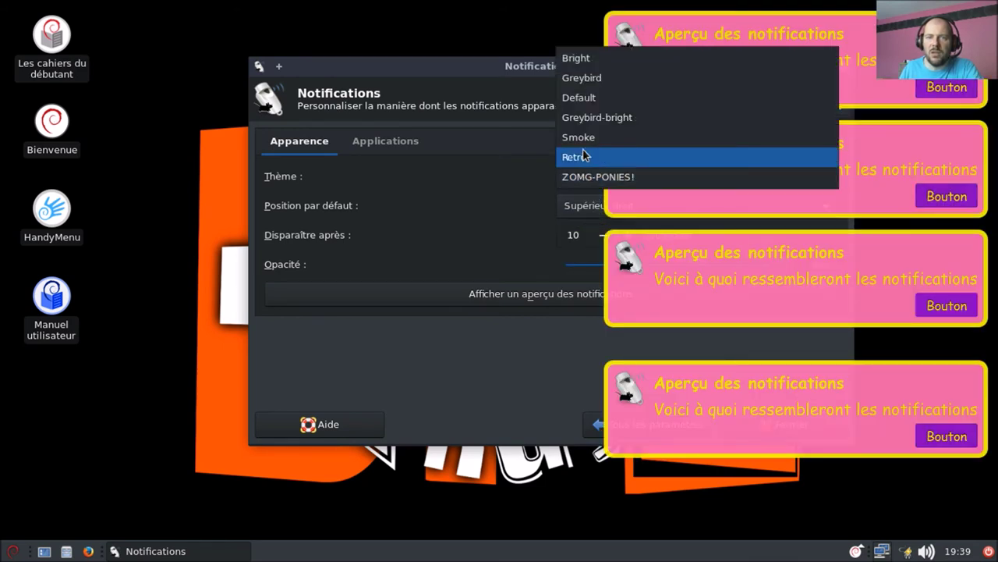
pyautogui.click(581, 98)
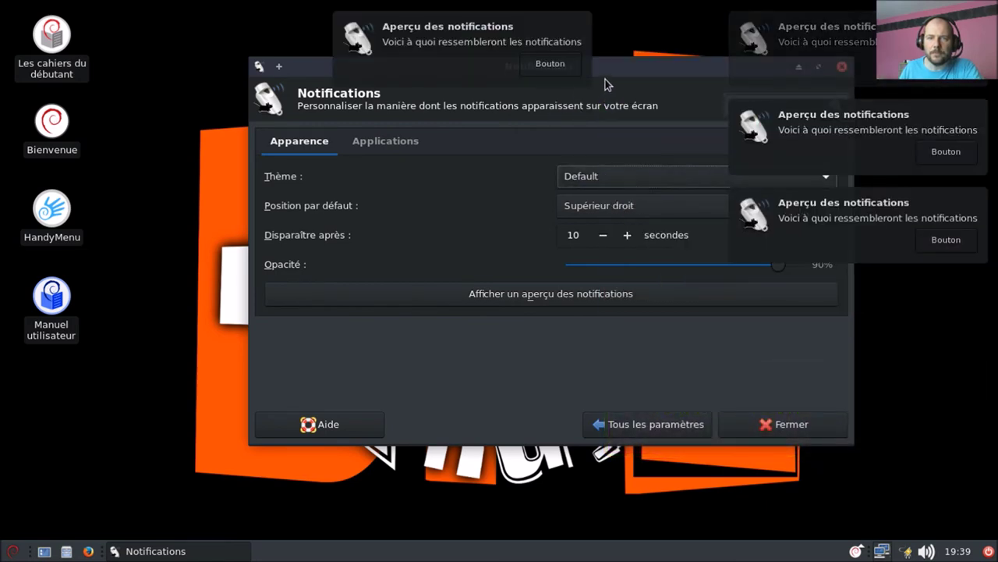
# Step: Display a large series of preview notifications to see how they stack across the screen
pyautogui.click(582, 303)
pyautogui.click(582, 304)
pyautogui.click(582, 303)
pyautogui.click(582, 304)
pyautogui.click(582, 303)
pyautogui.click(581, 304)
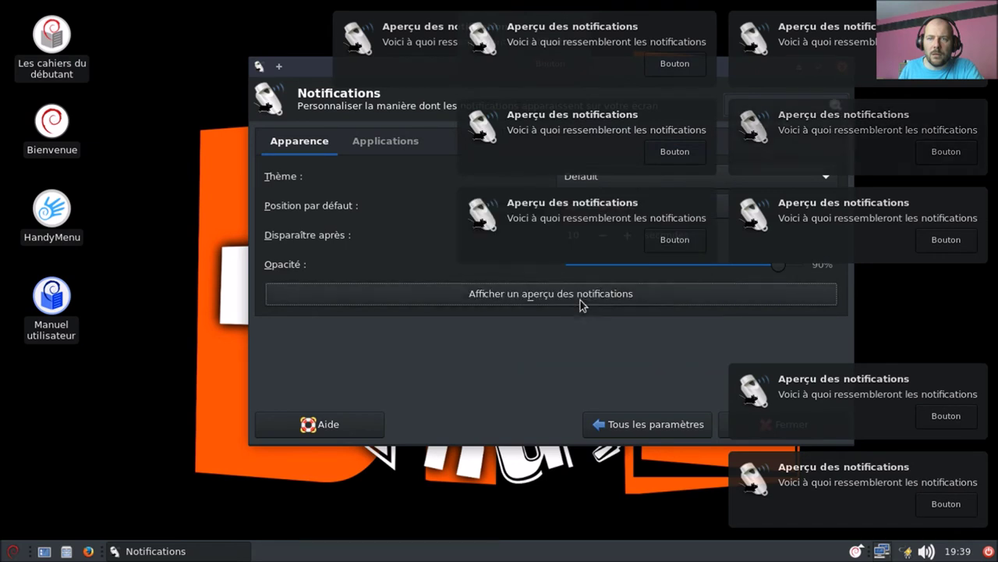
pyautogui.click(578, 302)
pyautogui.click(410, 297)
pyautogui.click(411, 297)
pyautogui.click(410, 297)
pyautogui.click(411, 297)
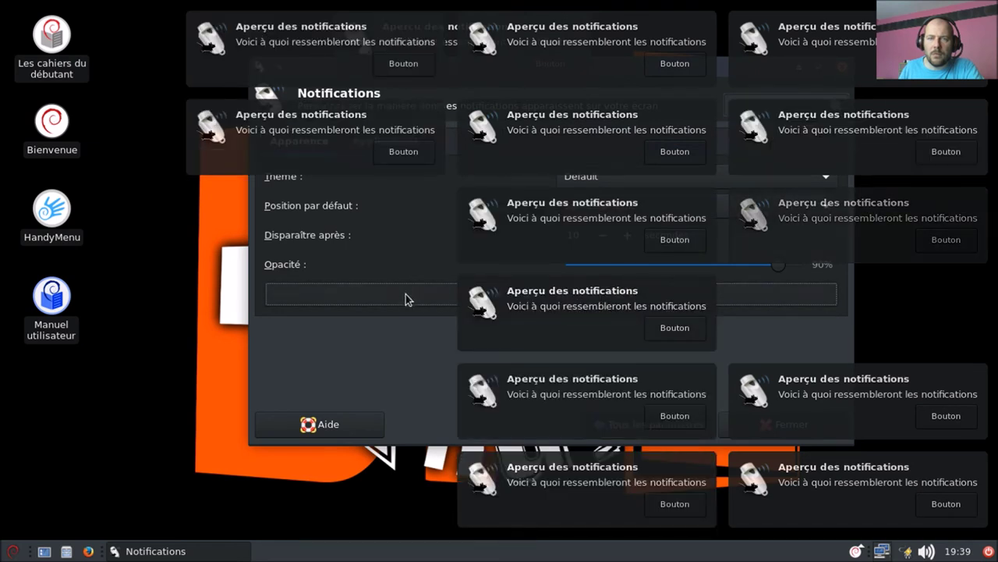
pyautogui.click(406, 299)
pyautogui.click(735, 301)
pyautogui.click(736, 301)
pyautogui.click(742, 304)
pyautogui.click(749, 303)
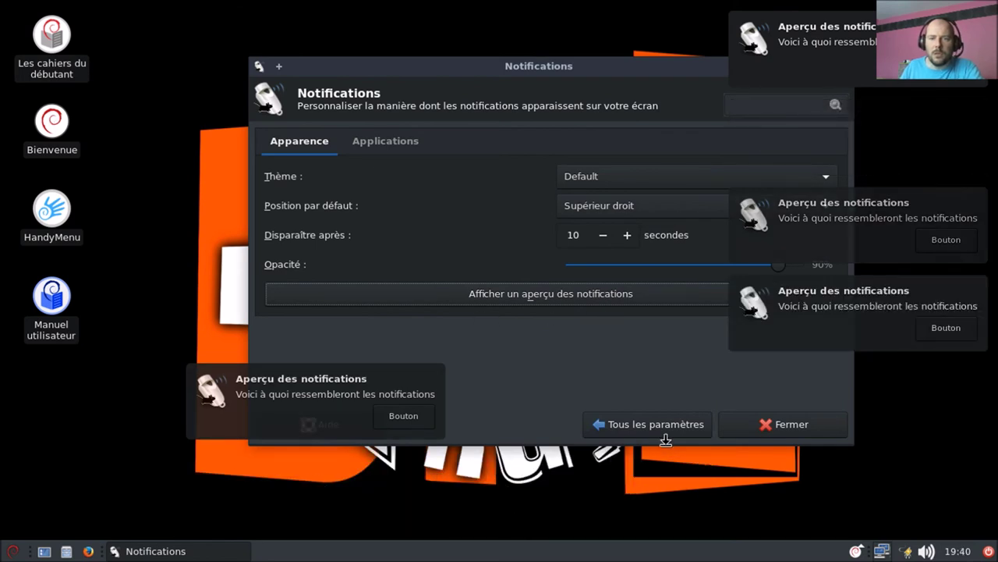
# Step: Go back to the overview of all settings and open the Peaufinage des fenêtres settings
pyautogui.click(650, 428)
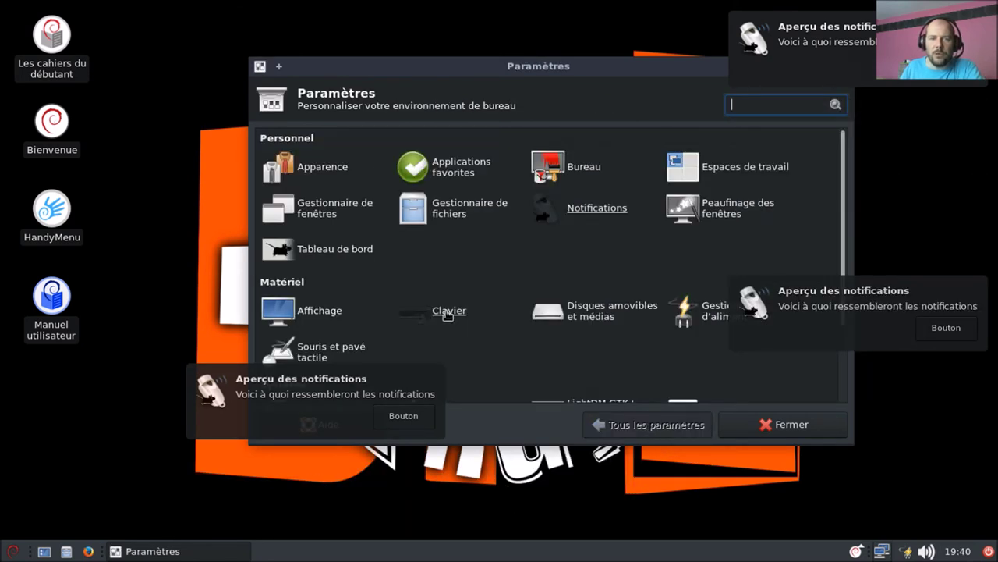
pyautogui.click(715, 215)
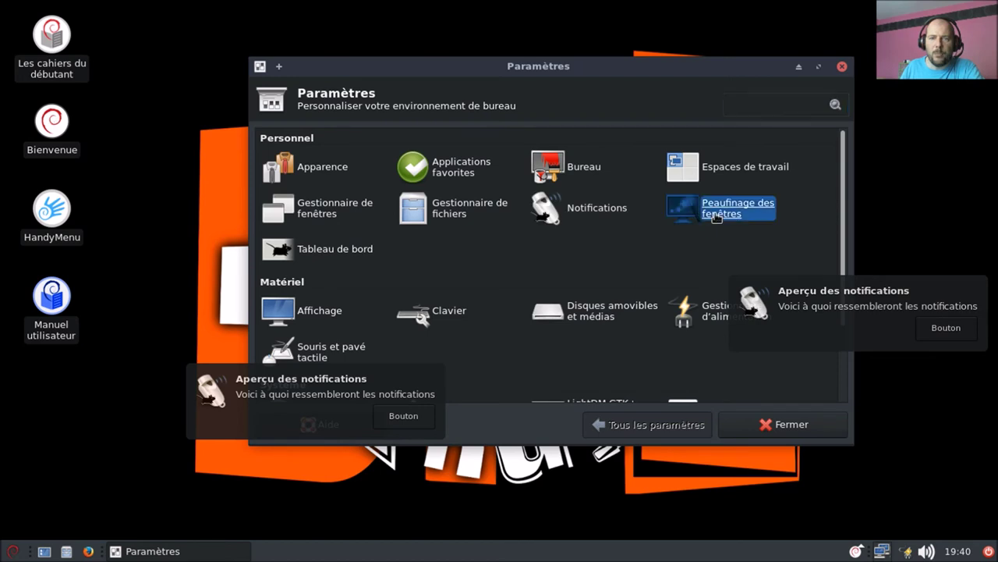
pyautogui.click(715, 215)
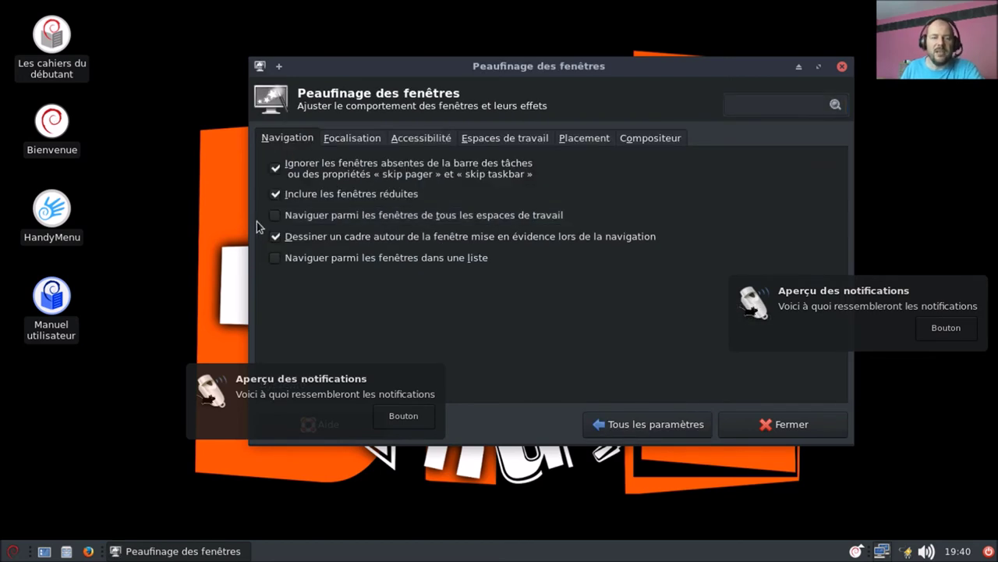
# Step: In the desktop settings, turn off automatic wallpaper changing, set the purple torii gate seascape as wallpaper, and close the settings
pyautogui.rightClick(177, 209)
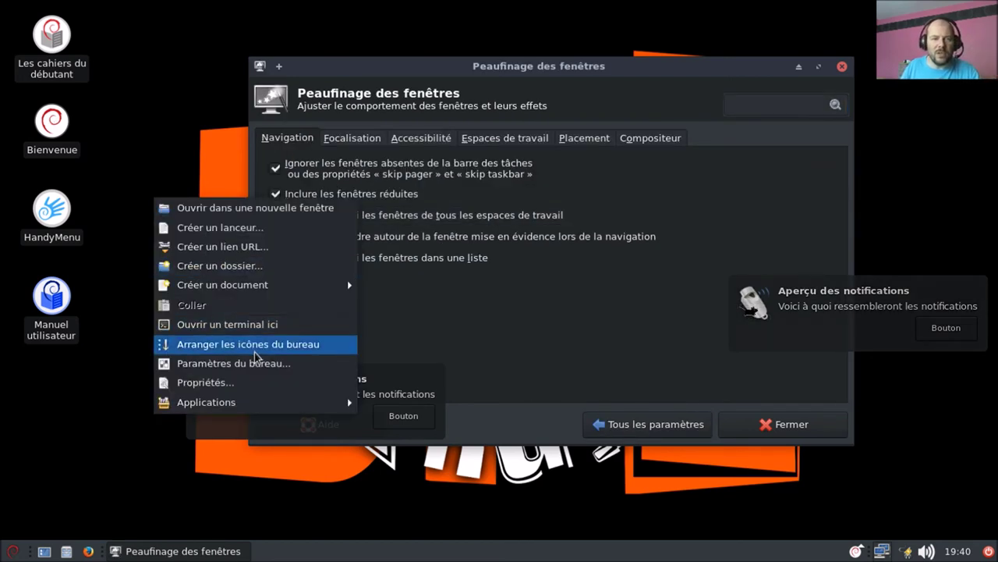
pyautogui.click(299, 364)
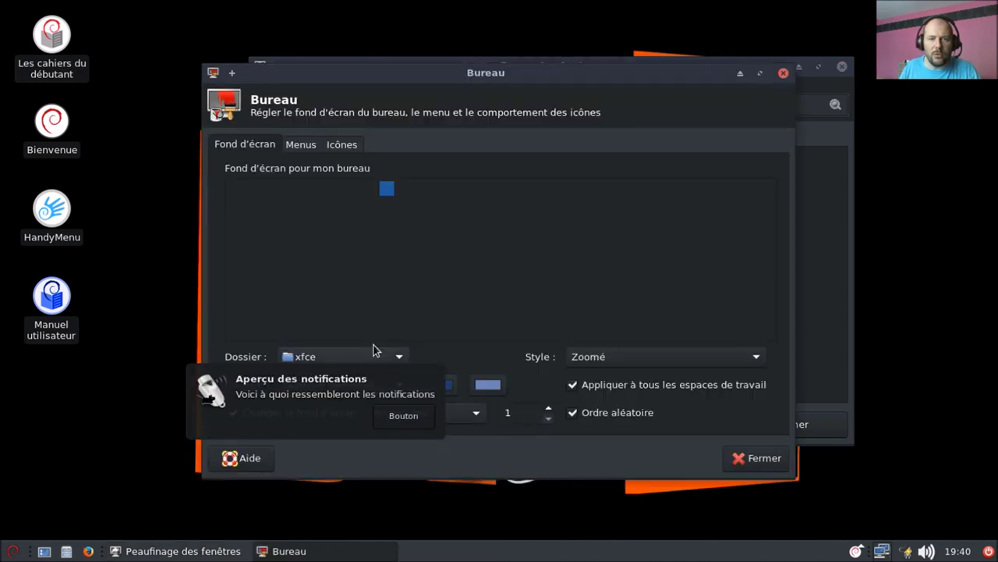
pyautogui.moveTo(596, 84); pyautogui.dragTo(602, 60)
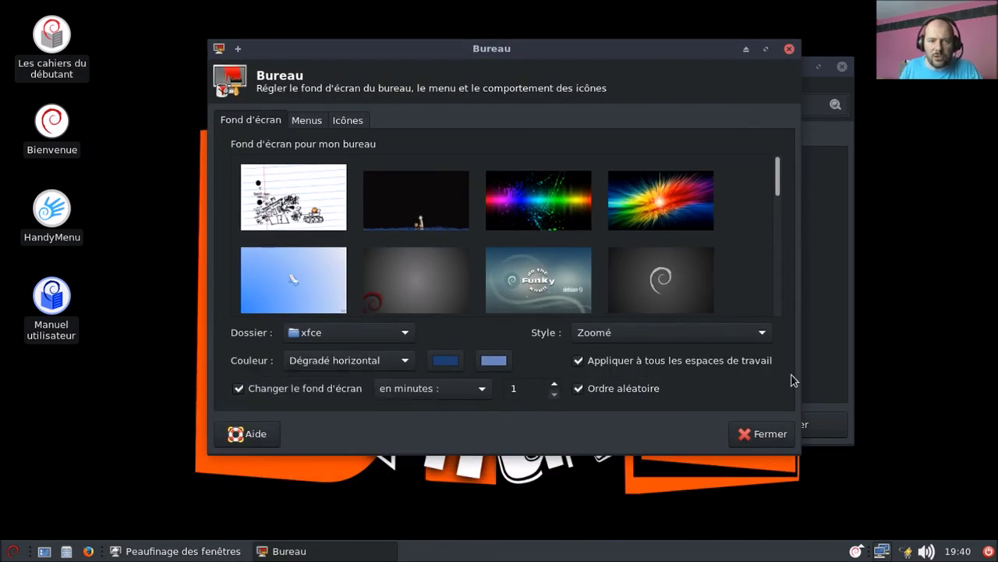
pyautogui.click(323, 388)
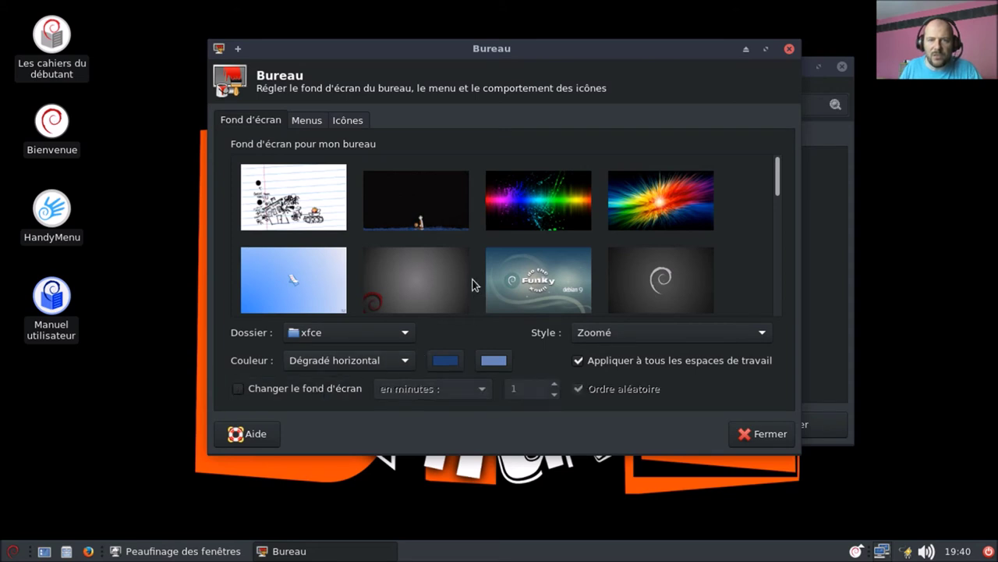
pyautogui.moveTo(778, 202); pyautogui.dragTo(807, 333)
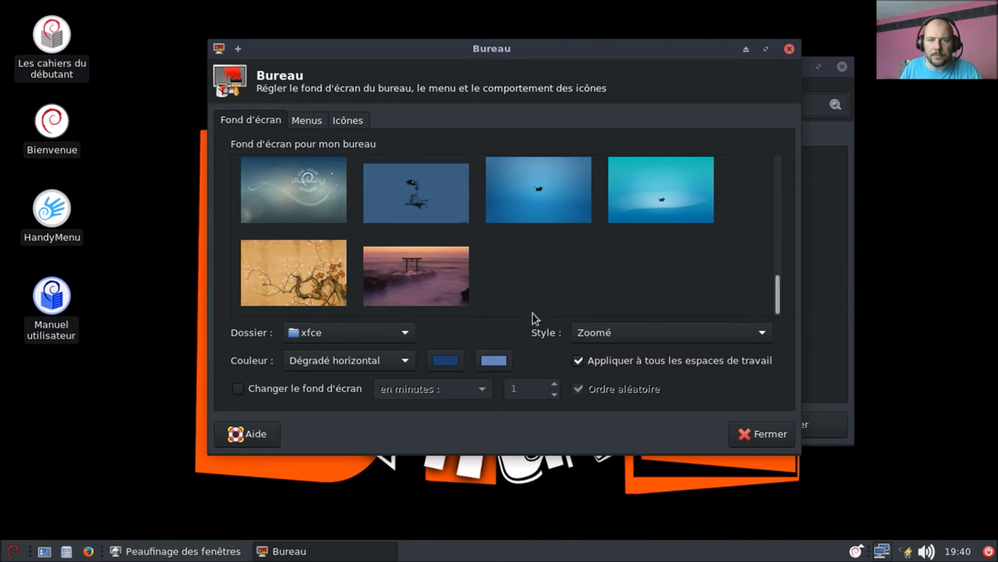
pyautogui.click(446, 277)
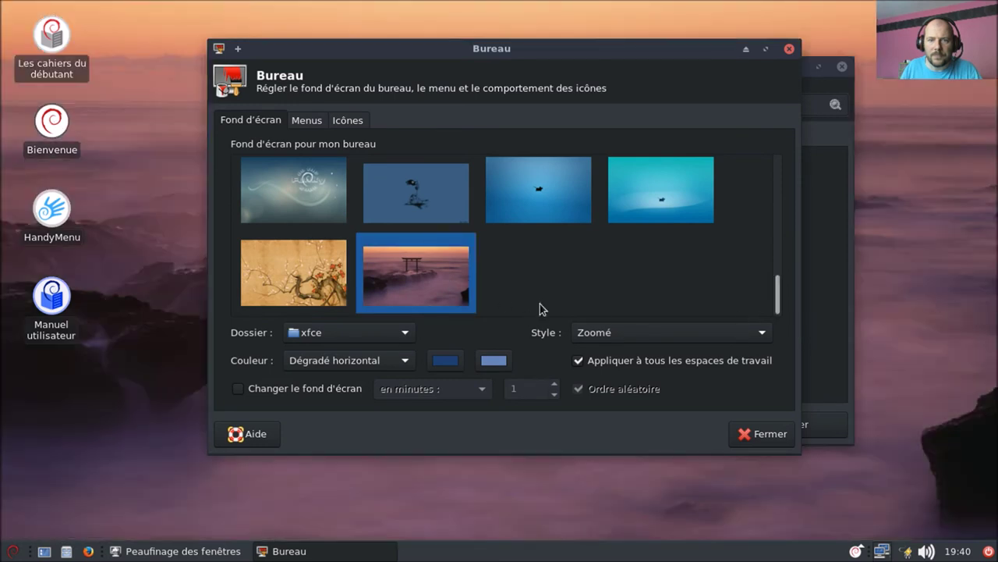
pyautogui.click(757, 435)
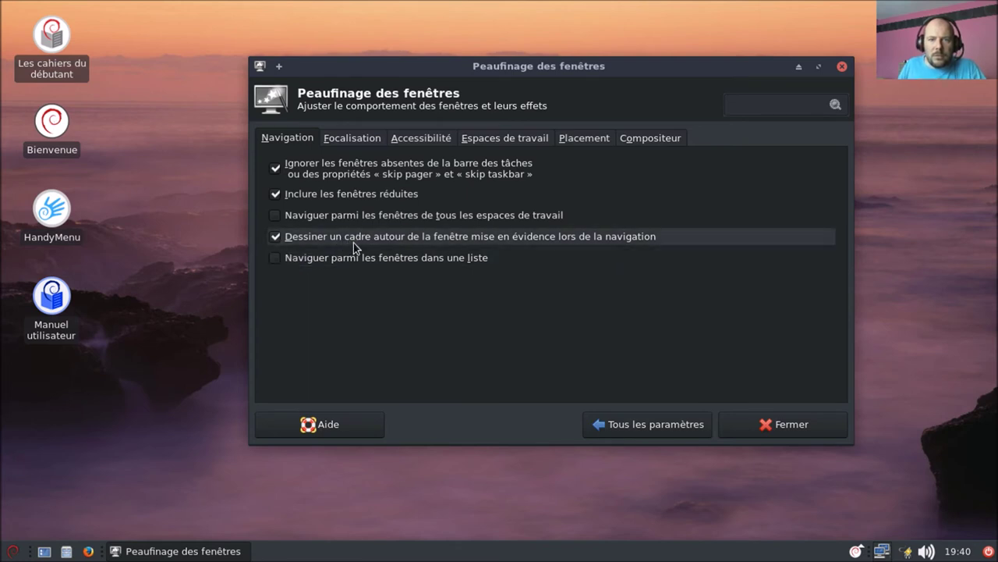
# Step: Review the focus, accessibility, workspace and placement options in the Peaufinage des fenêtres settings
pyautogui.click(355, 145)
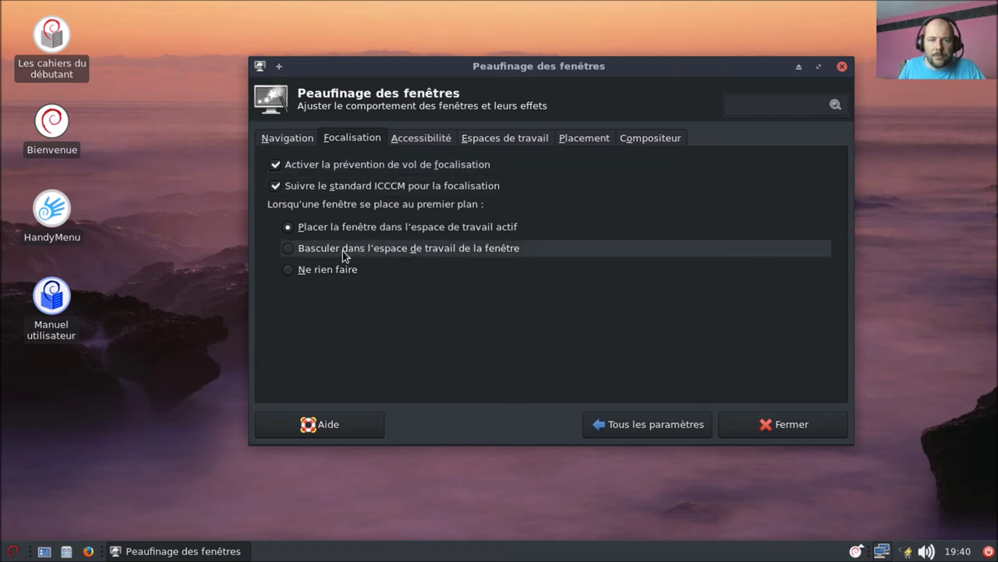
pyautogui.click(399, 138)
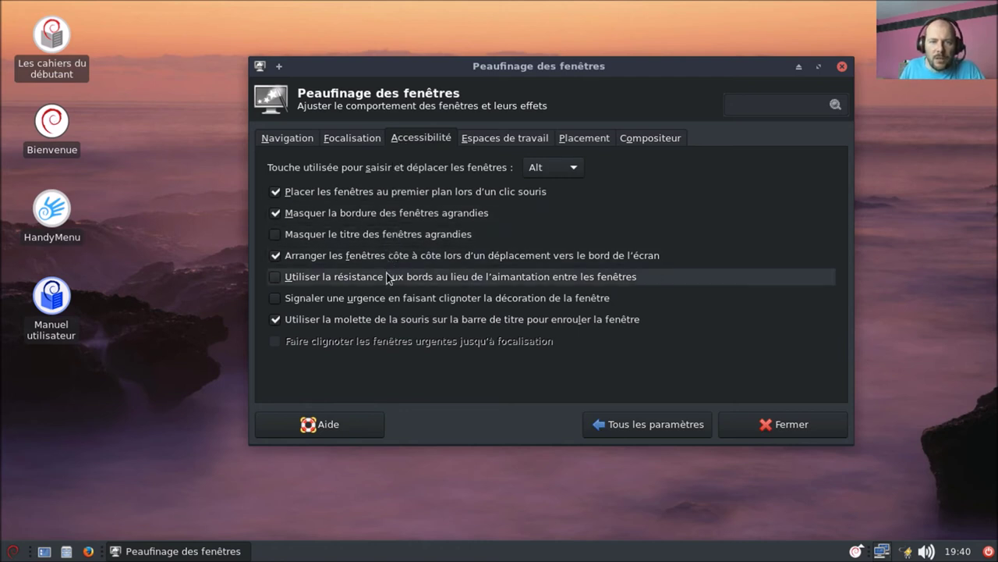
pyautogui.click(382, 297)
pyautogui.click(364, 341)
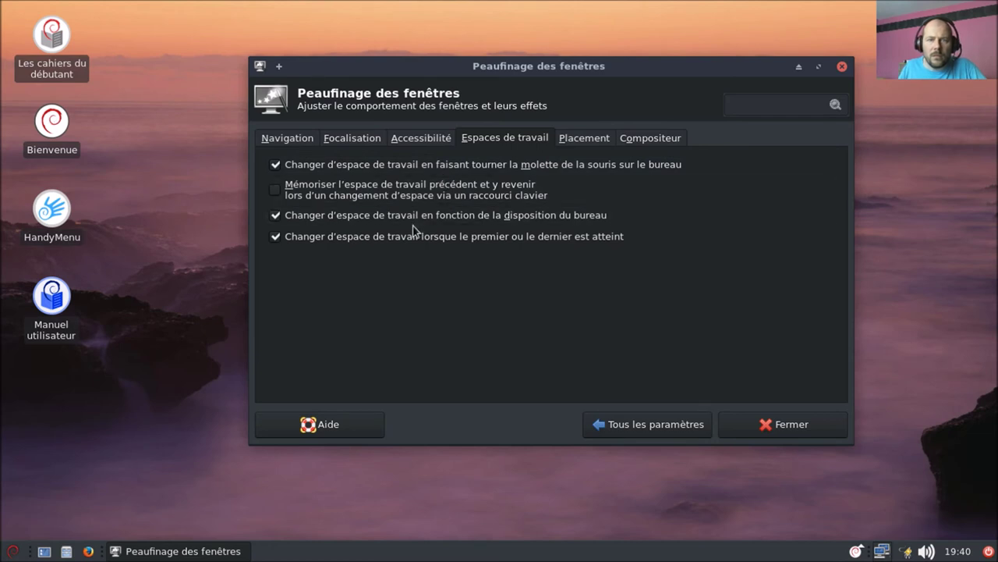
pyautogui.click(572, 143)
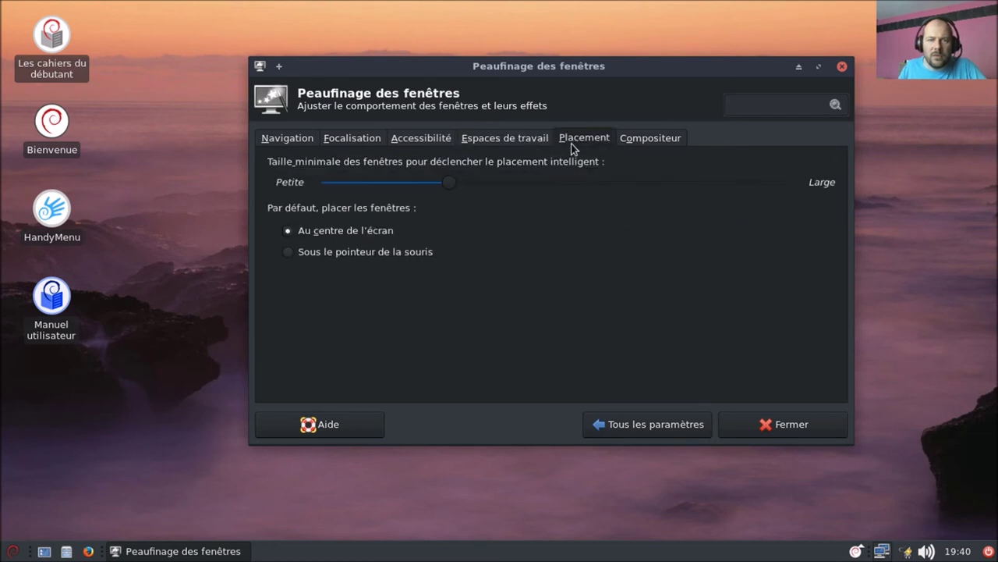
# Step: In the compositor settings, slightly lower the opacity of inactive, moving, resizing and contextual windows, and move the window aside
pyautogui.click(635, 142)
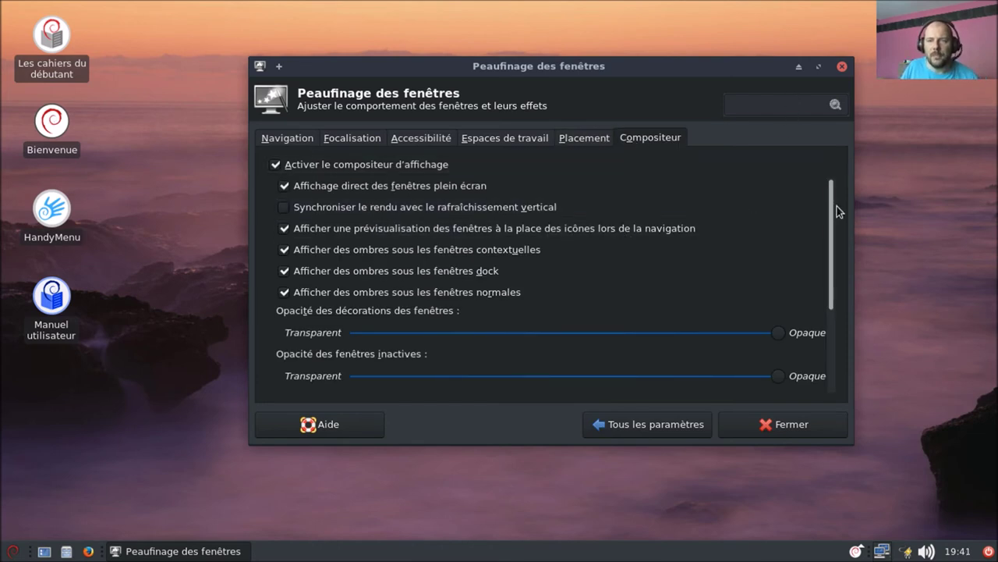
pyautogui.scroll(-1, 835, 212)
pyautogui.moveTo(835, 213); pyautogui.dragTo(835, 310)
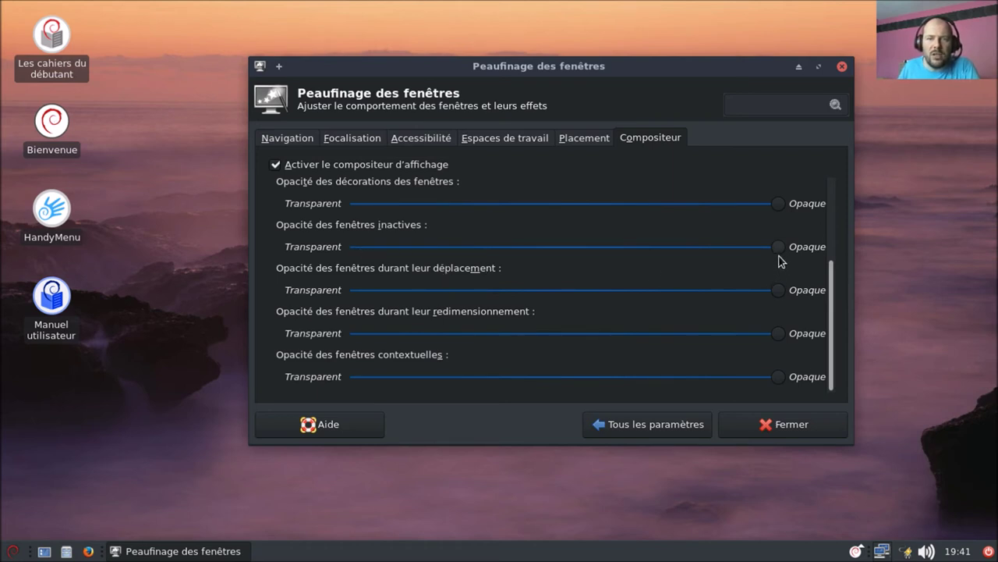
pyautogui.scroll(-1, 779, 252)
pyautogui.scroll(-1, 779, 258)
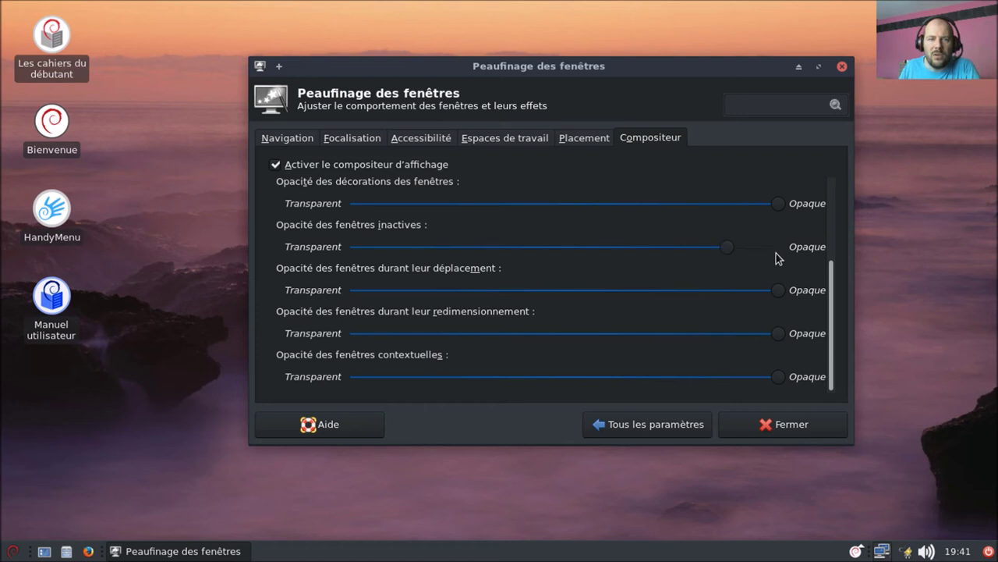
pyautogui.scroll(-1, 780, 297)
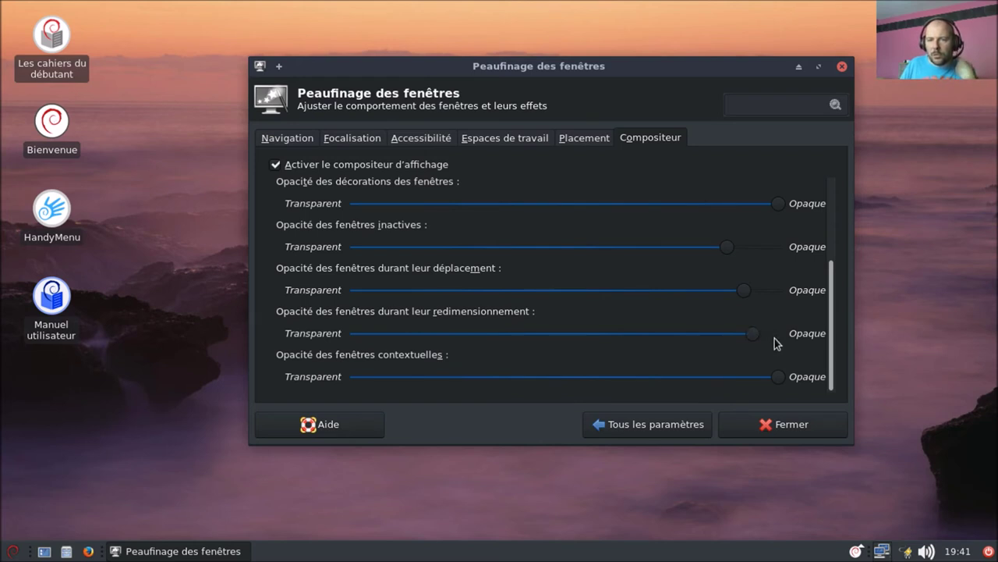
pyautogui.scroll(-2, 774, 337)
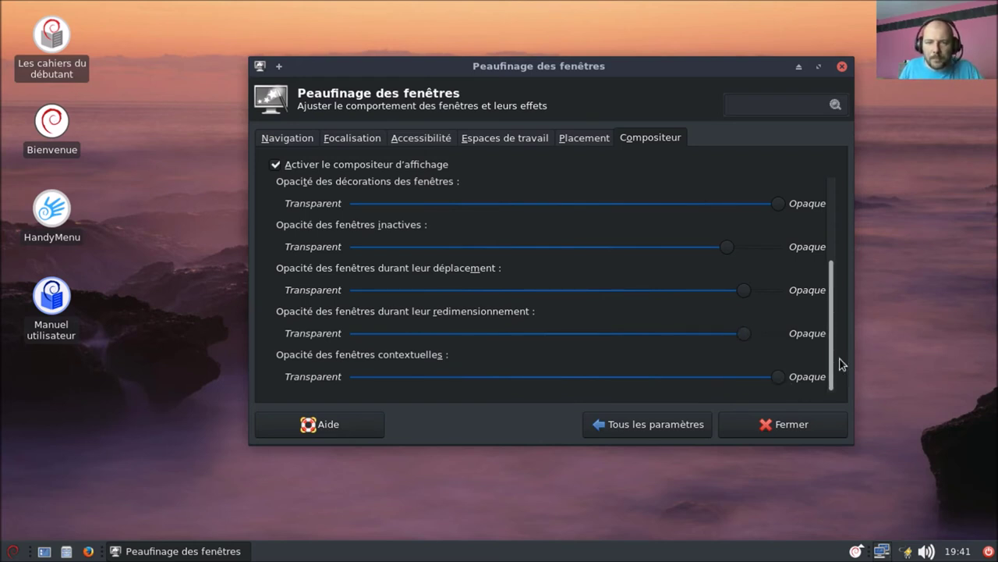
pyautogui.scroll(-1, 775, 380)
pyautogui.moveTo(692, 74); pyautogui.dragTo(640, 74)
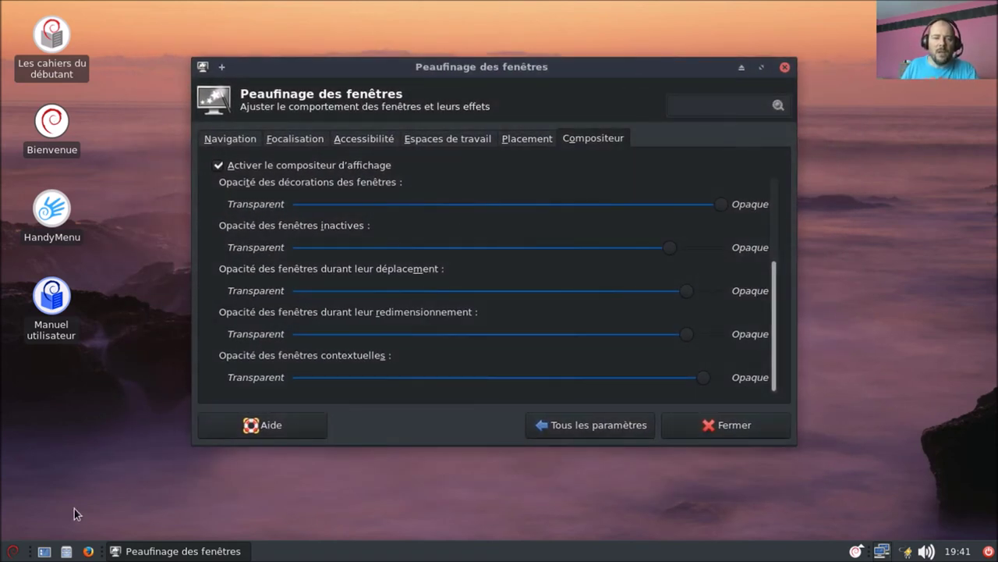
# Step: Open the Whisker menu's properties and set its panel button display to Icône et texte
pyautogui.click(12, 551)
pyautogui.click(14, 551)
pyautogui.click(14, 551)
pyautogui.click(14, 551)
pyautogui.rightClick(14, 551)
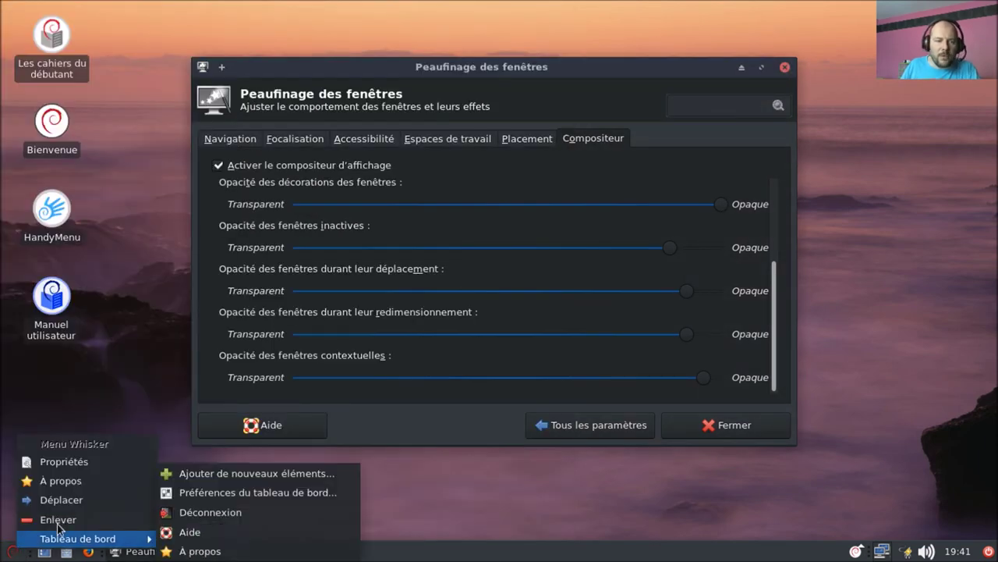
pyautogui.click(81, 464)
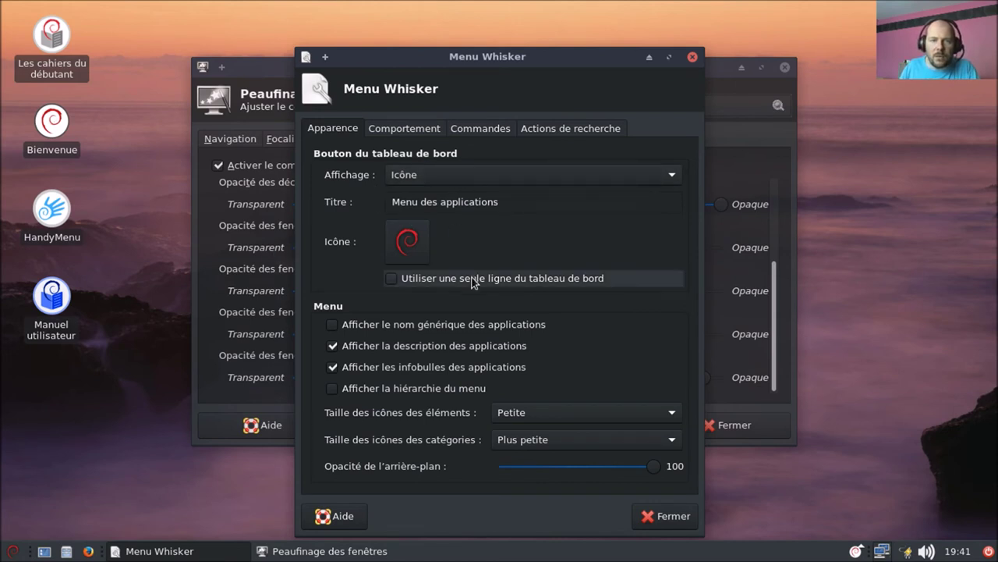
pyautogui.click(470, 176)
pyautogui.click(478, 215)
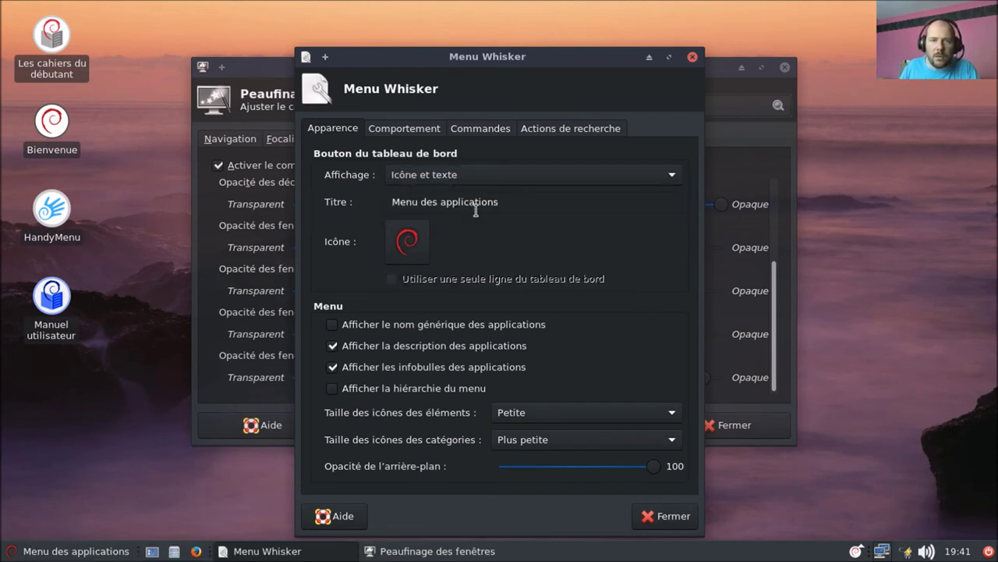
# Step: Shorten the Whisker menu button's title to "Menu"
pyautogui.click(517, 202)
pyautogui.press('BackSpace')
pyautogui.press('BackSpace')
pyautogui.press('BackSpace')
pyautogui.press('BackSpace')
pyautogui.press('BackSpace')
pyautogui.press('BackSpace')
pyautogui.press('BackSpace')
pyautogui.press('BackSpace')
pyautogui.press('BackSpace')
pyautogui.press('BackSpace')
pyautogui.press('BackSpace')
pyautogui.press('BackSpace')
pyautogui.press('BackSpace')
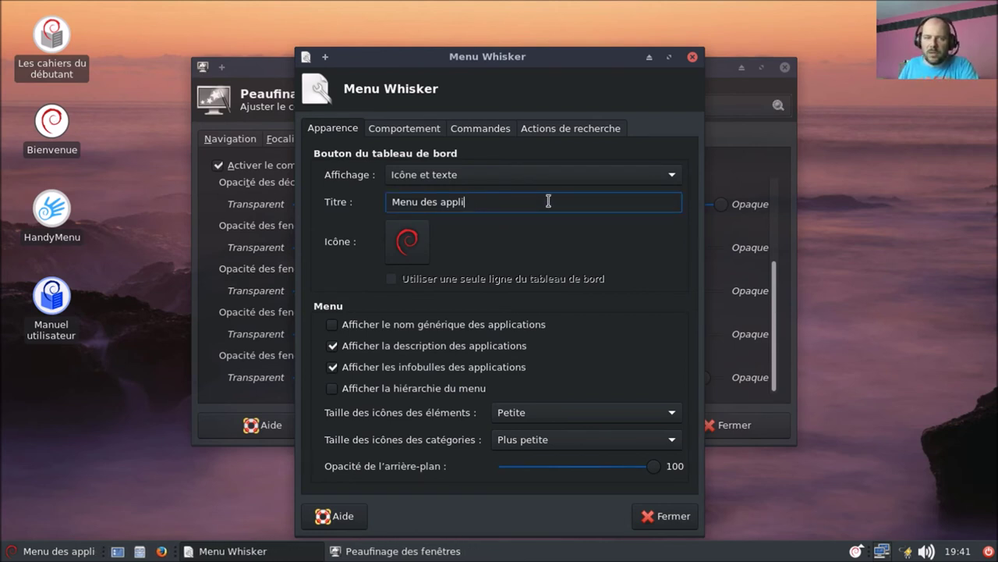
pyautogui.press('BackSpace')
pyautogui.press('BackSpace')
pyautogui.press('BackSpace')
pyautogui.press('BackSpace')
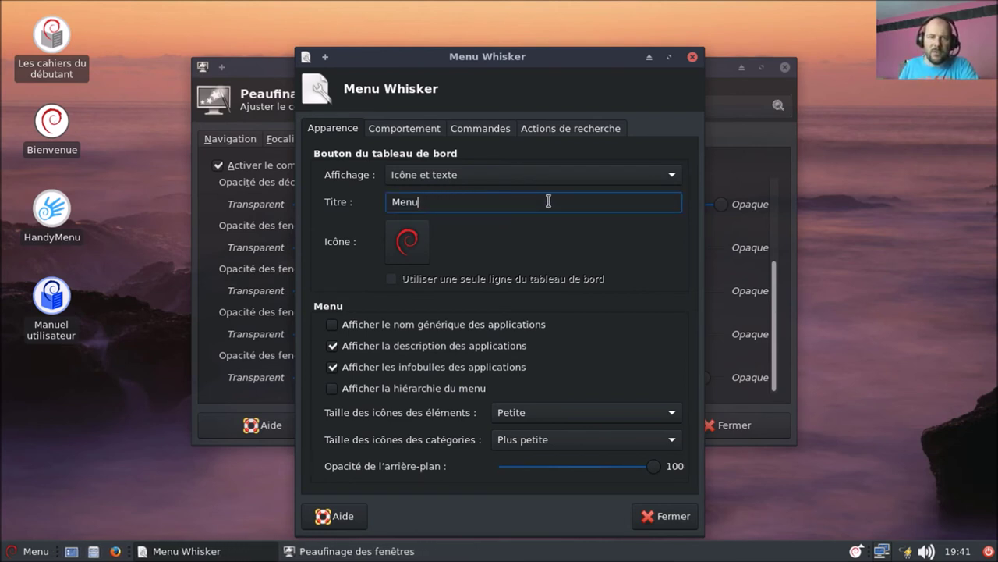
# Step: Set the Whisker menu's background opacity to 90 and preview the opened menu
pyautogui.click(401, 129)
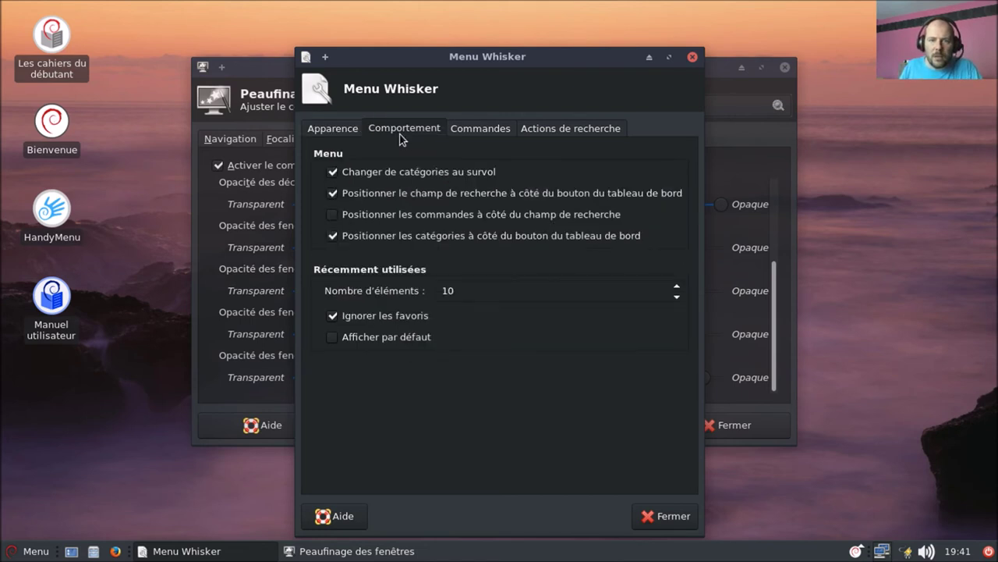
pyautogui.click(480, 133)
pyautogui.click(358, 133)
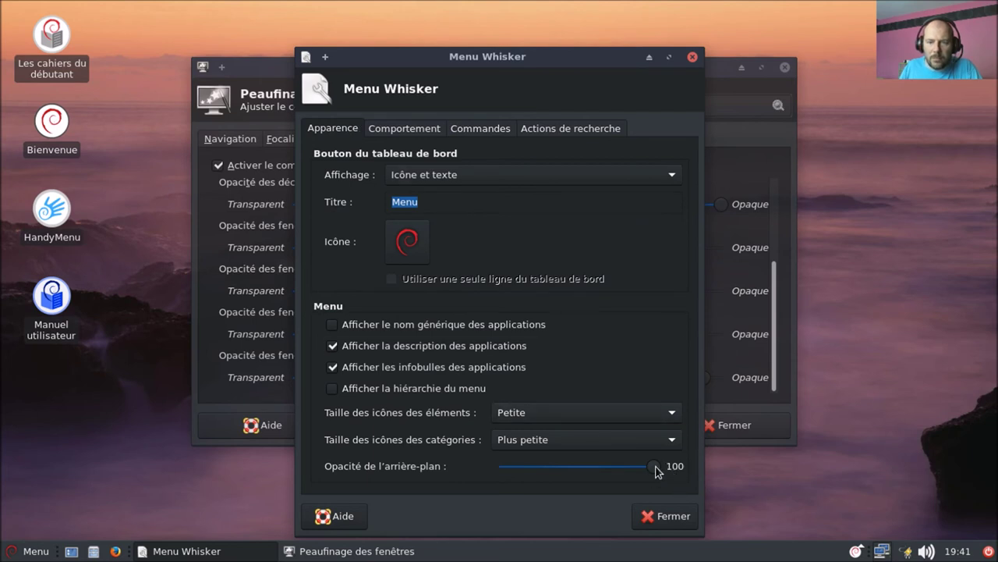
pyautogui.moveTo(655, 470); pyautogui.dragTo(638, 470)
pyautogui.click(31, 553)
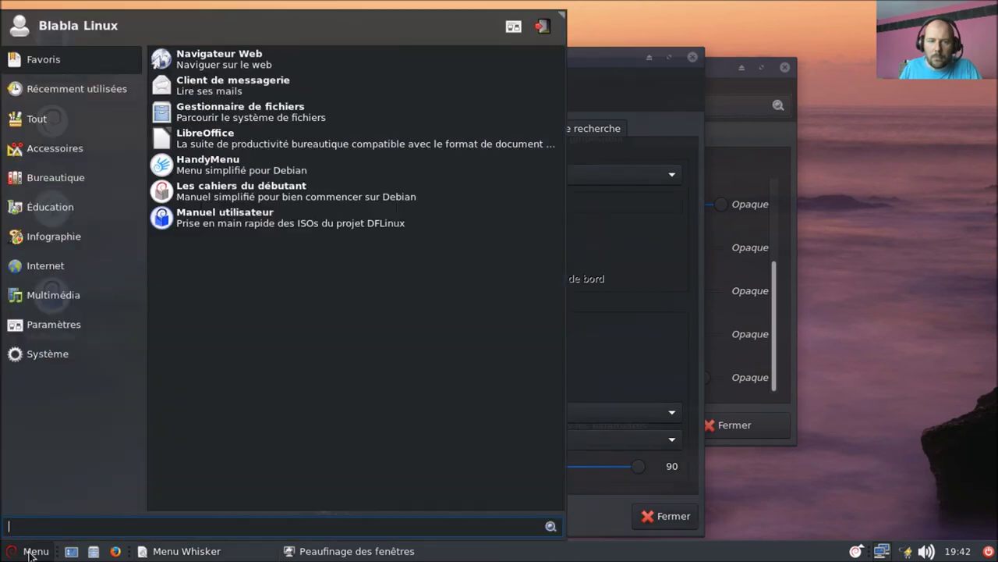
pyautogui.click(31, 552)
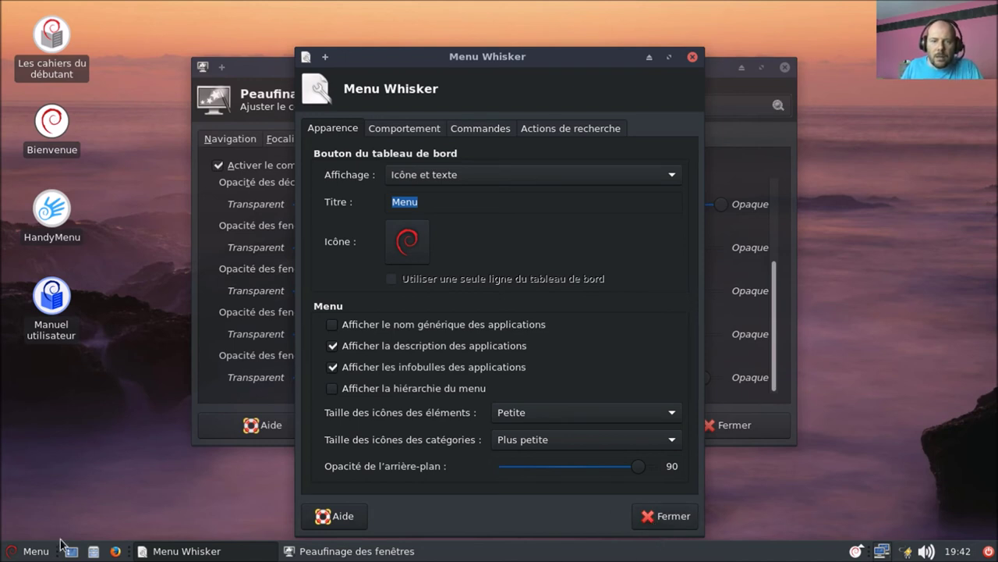
# Step: Shrink the opened Whisker menu in width and height, and reopen it to check the new size
pyautogui.click(35, 553)
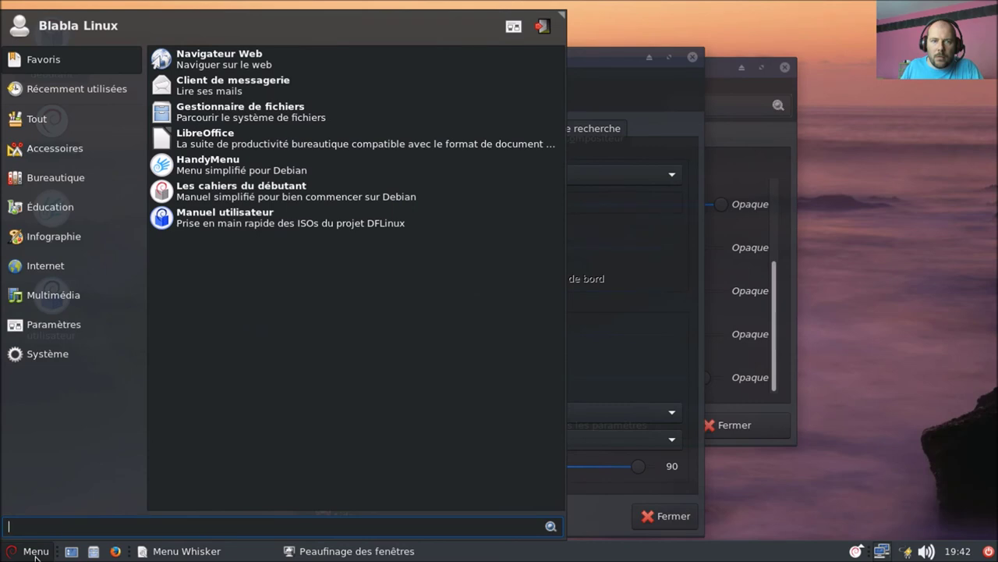
pyautogui.moveTo(548, 25); pyautogui.dragTo(424, 147)
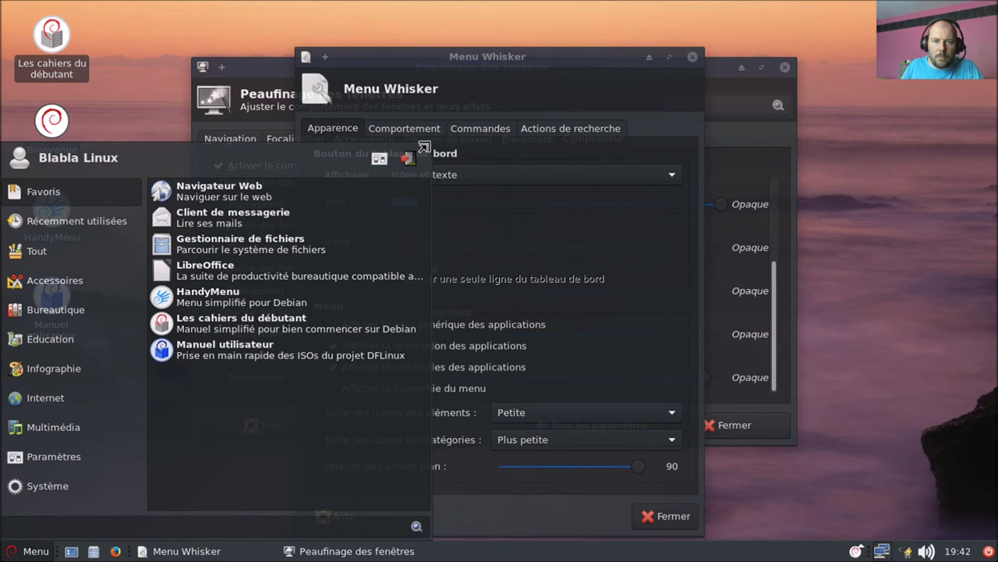
pyautogui.click(543, 76)
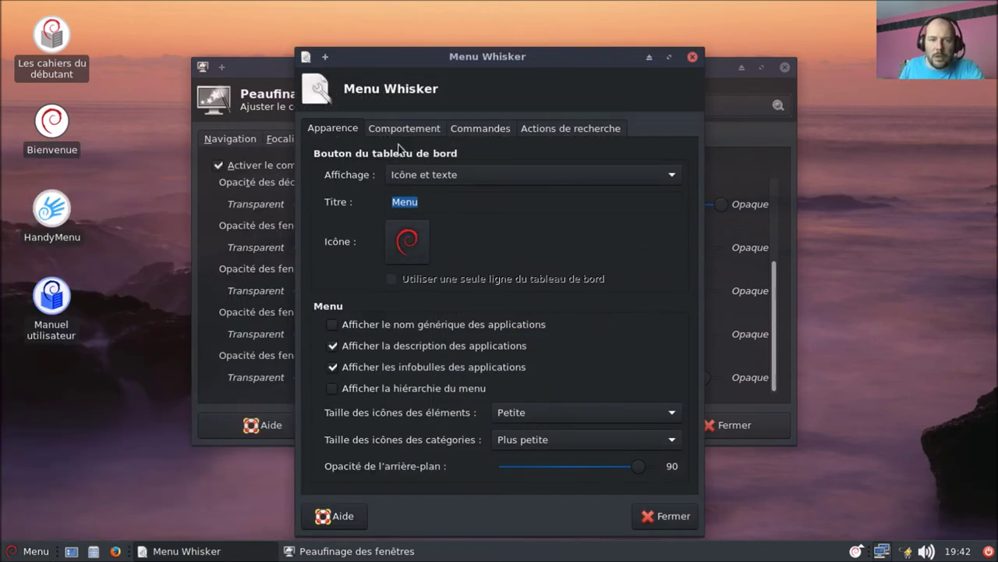
pyautogui.click(33, 554)
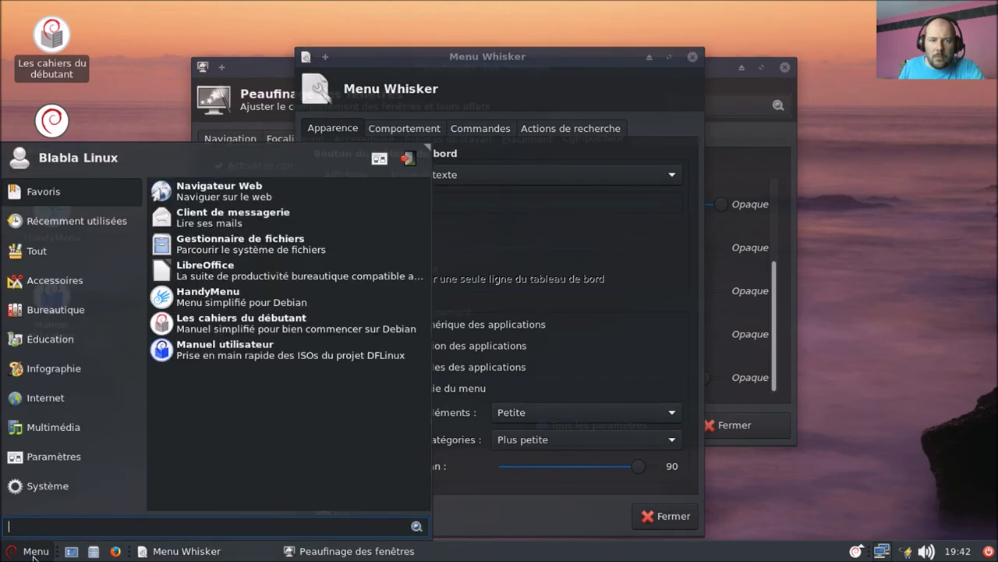
pyautogui.click(33, 553)
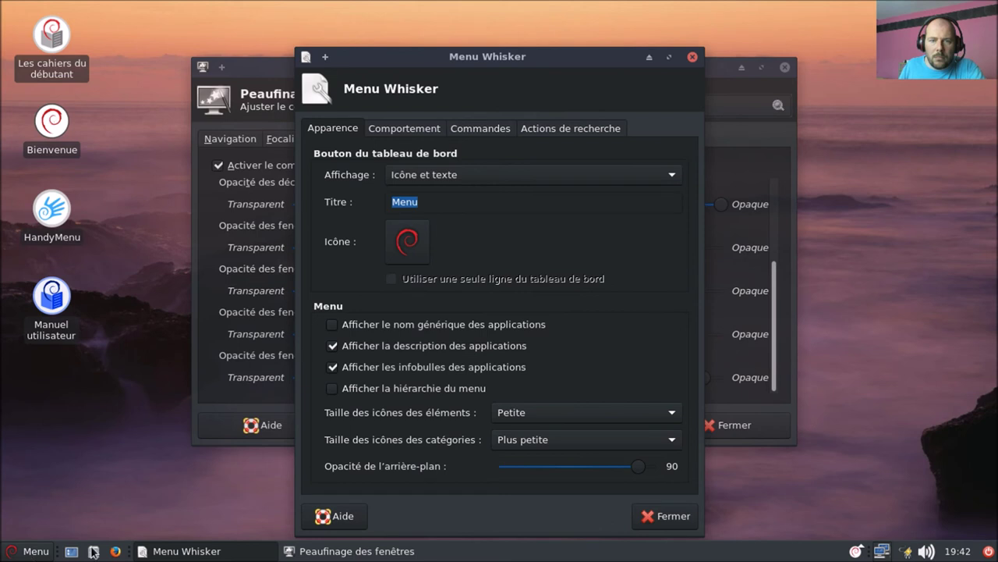
# Step: Try the Normale item icon size in the Whisker menu, preview it, and set the size back to Petite
pyautogui.click(543, 412)
pyautogui.click(546, 430)
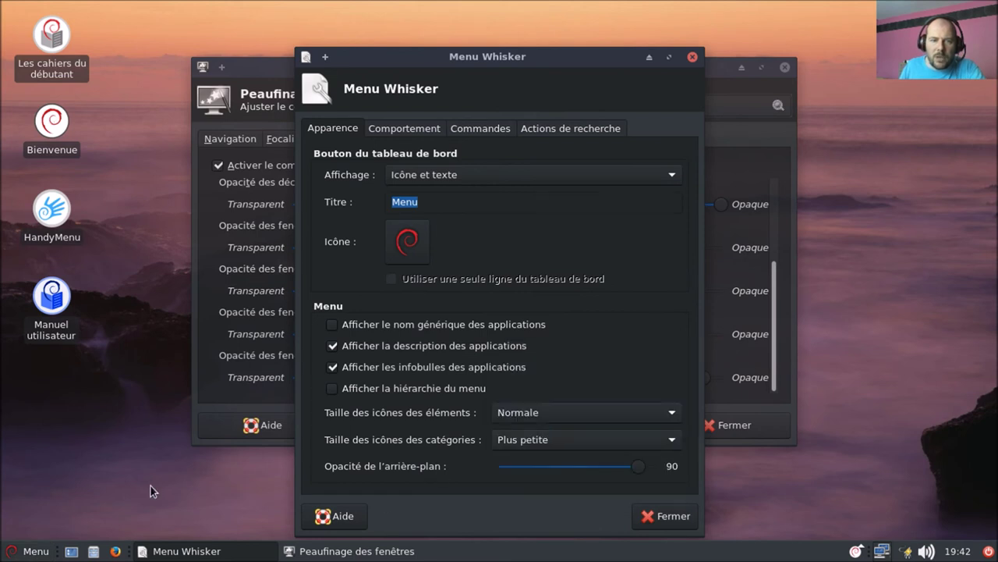
pyautogui.click(33, 553)
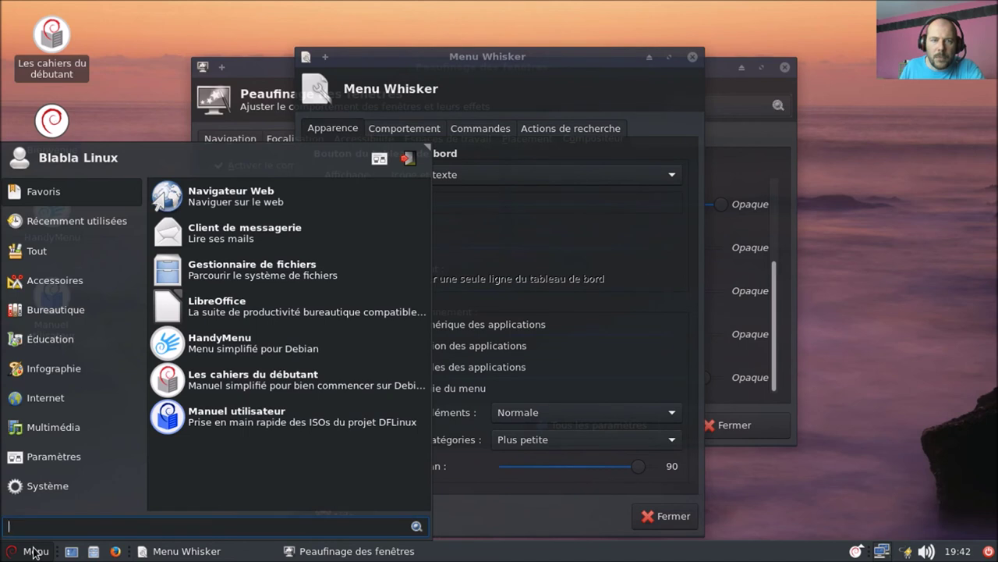
pyautogui.click(33, 552)
pyautogui.click(535, 412)
pyautogui.click(536, 399)
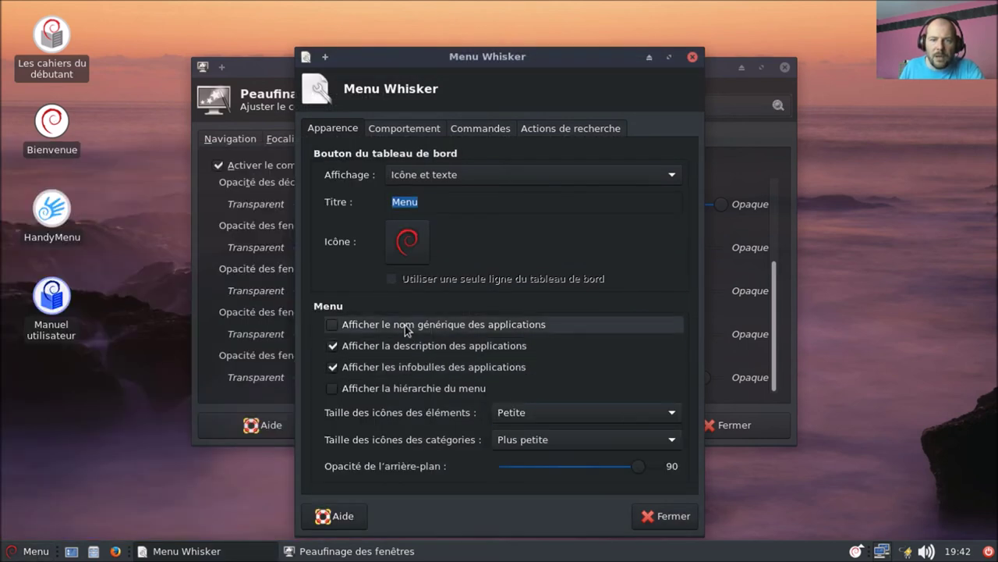
# Step: Turn off the application descriptions in the Whisker menu and preview the menu
pyautogui.click(422, 353)
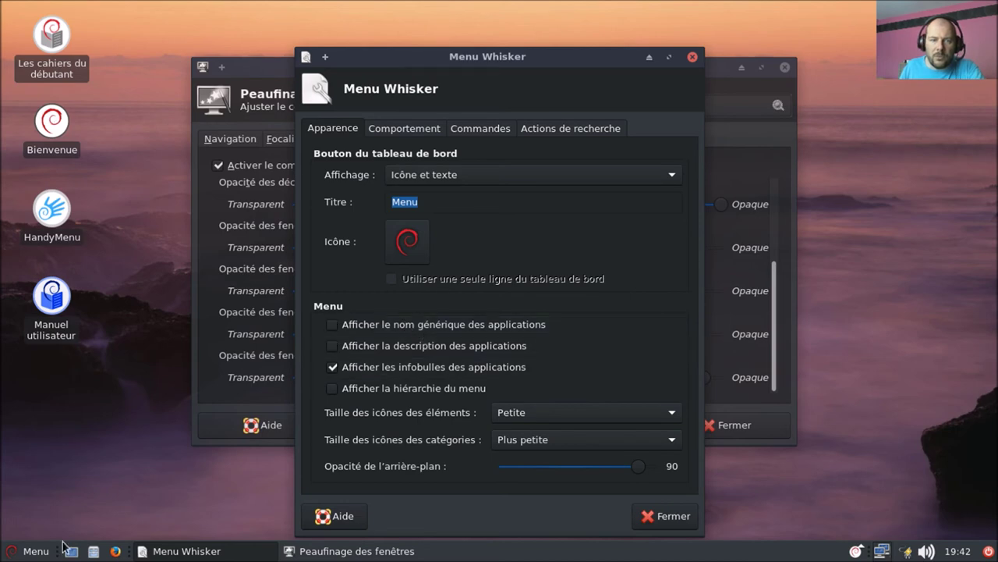
pyautogui.click(36, 551)
pyautogui.click(36, 552)
# Step: Review the Whisker menu's behaviour, command and search action settings, and close its properties
pyautogui.click(391, 131)
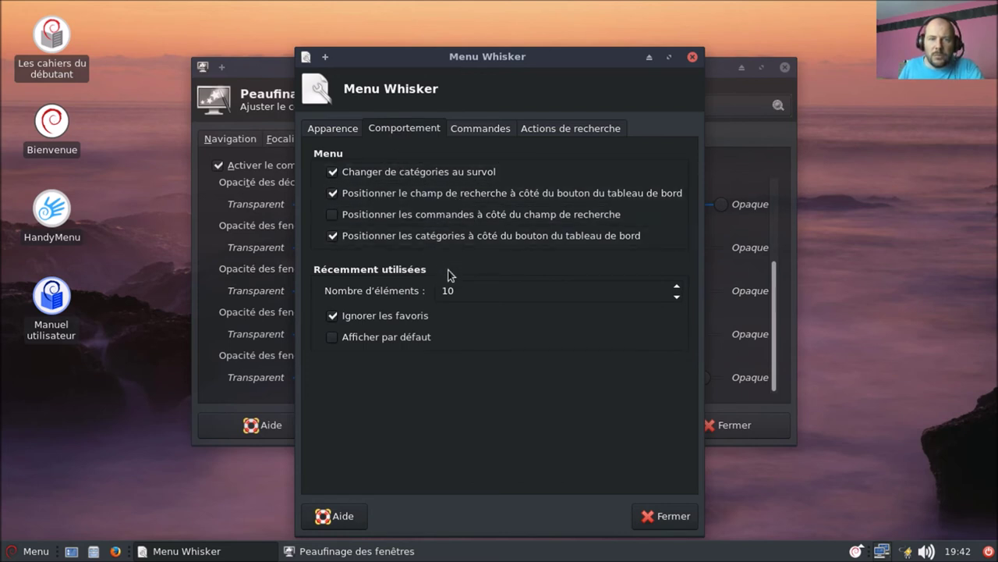
pyautogui.click(474, 130)
pyautogui.click(574, 131)
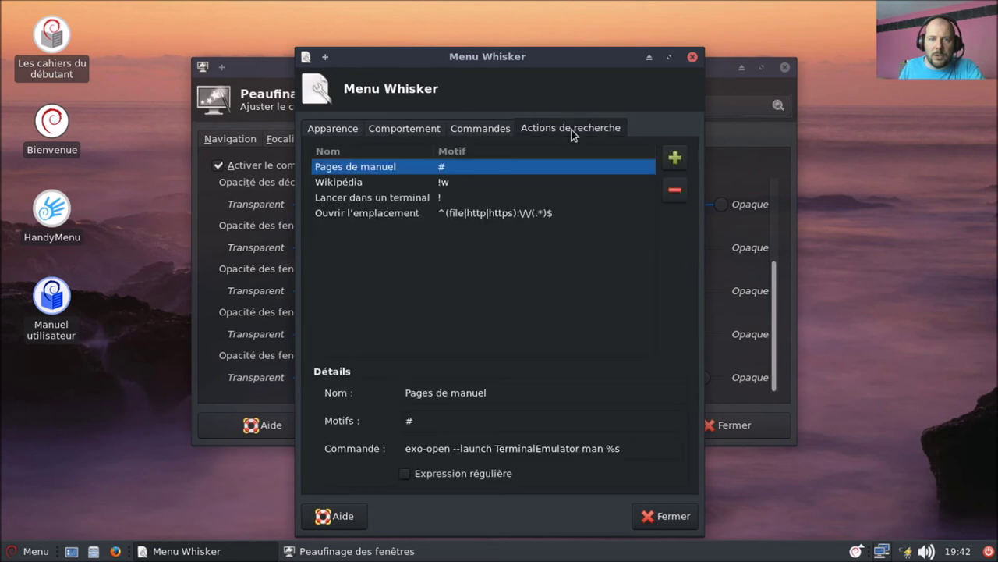
pyautogui.click(647, 515)
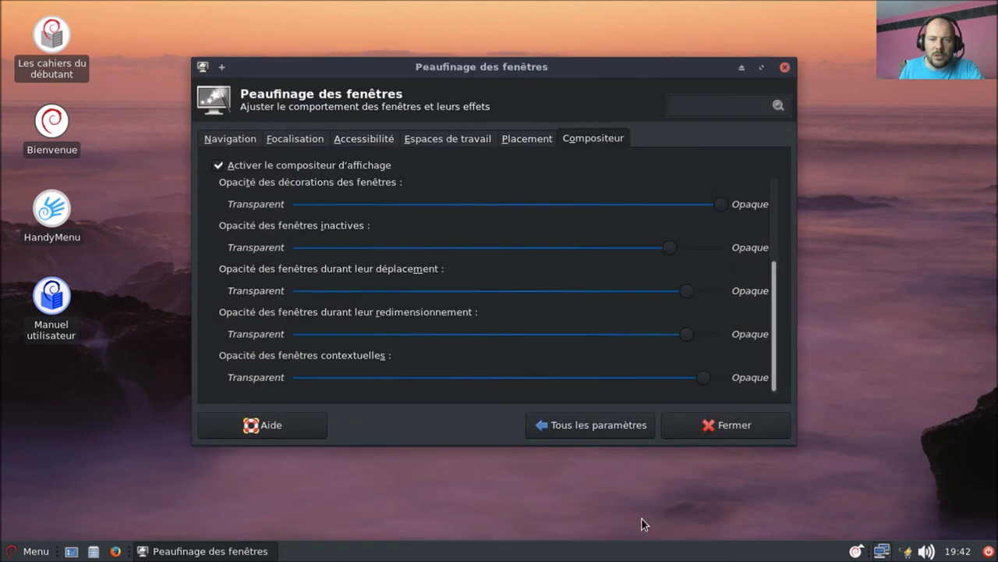
# Step: Open the panel preferences for Tableau de bord 1 and set the panel width to 100 %
pyautogui.rightClick(475, 548)
pyautogui.moveTo(543, 541)
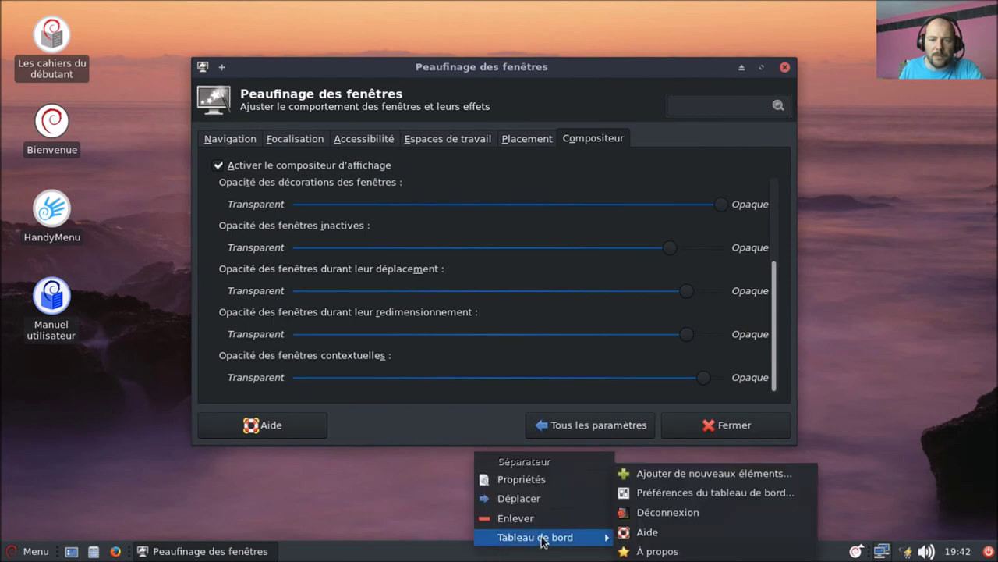
pyautogui.click(659, 494)
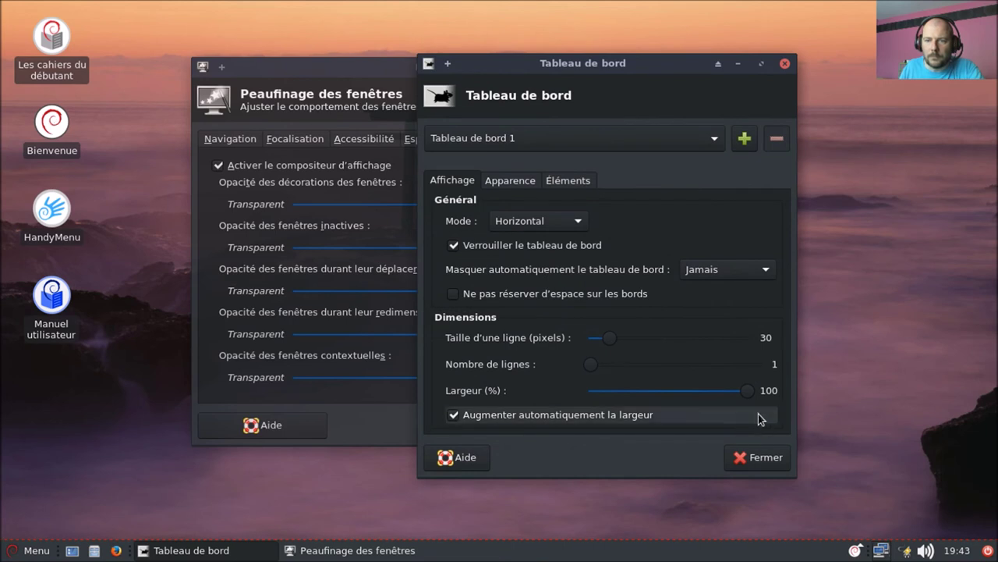
pyautogui.moveTo(749, 393); pyautogui.dragTo(780, 406)
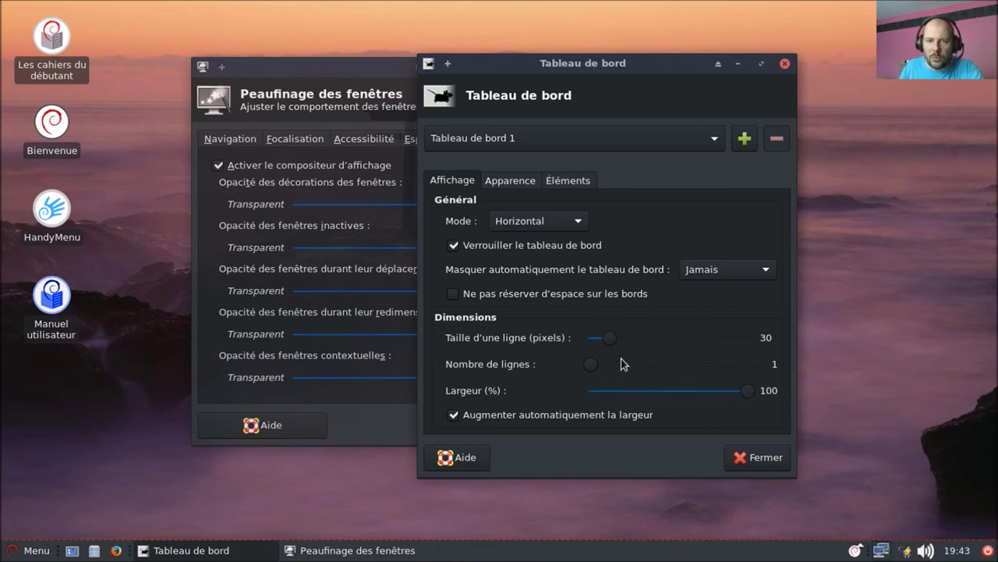
# Step: Try a panel background opacity of 0 with the menu open, set the opacity to 90, and look over the display and items settings
pyautogui.click(528, 182)
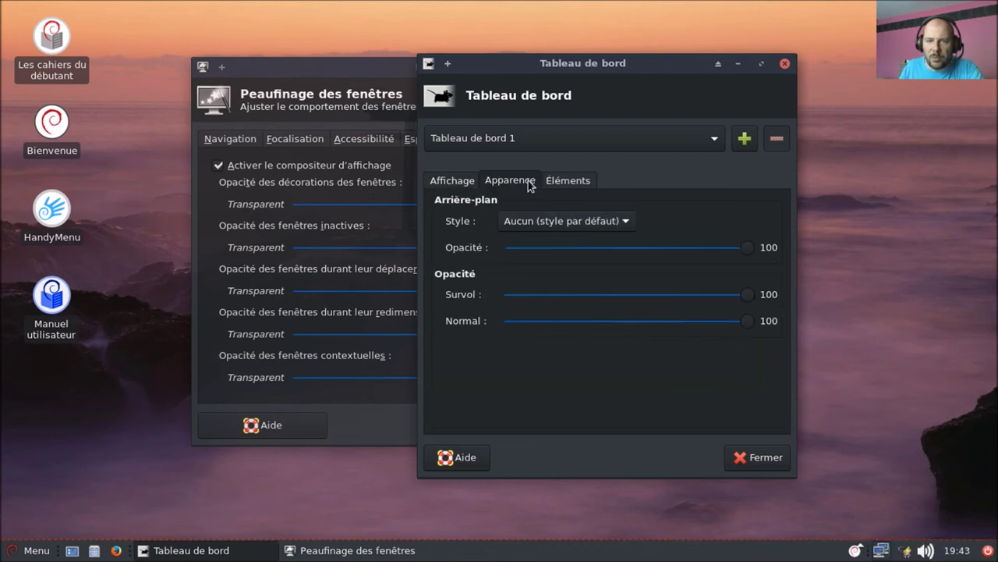
pyautogui.moveTo(747, 250); pyautogui.dragTo(426, 246)
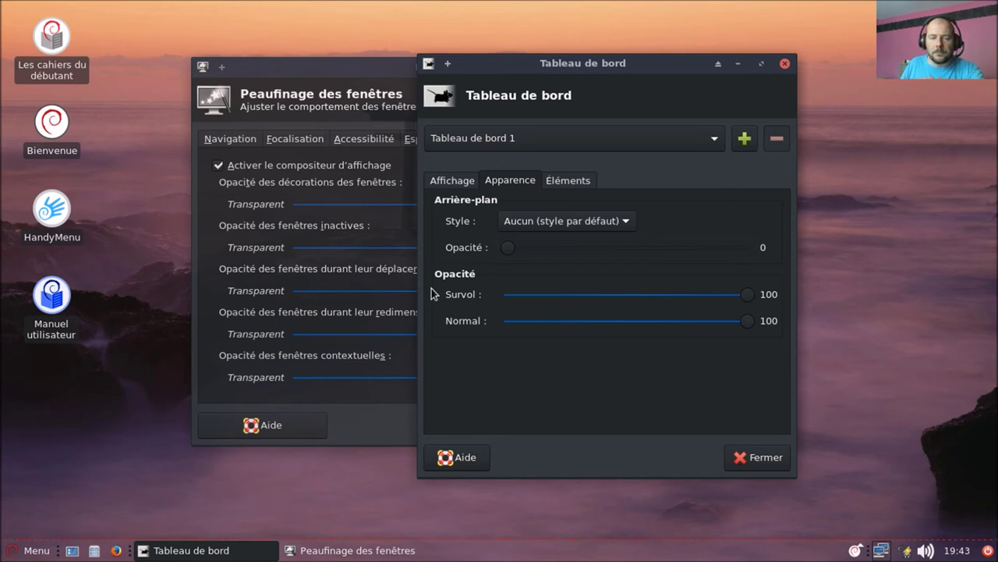
pyautogui.click(46, 550)
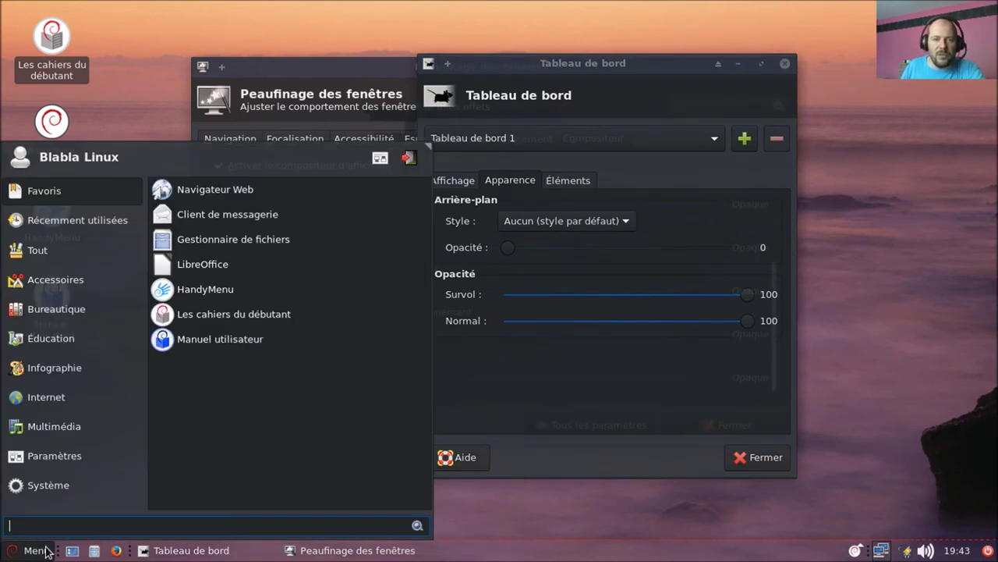
pyautogui.click(45, 550)
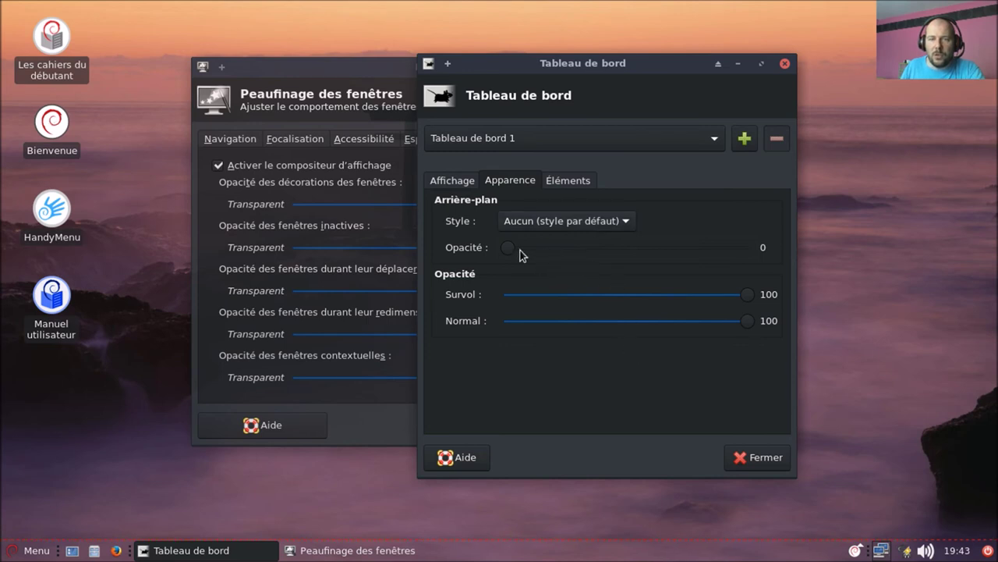
pyautogui.moveTo(511, 250); pyautogui.dragTo(726, 258)
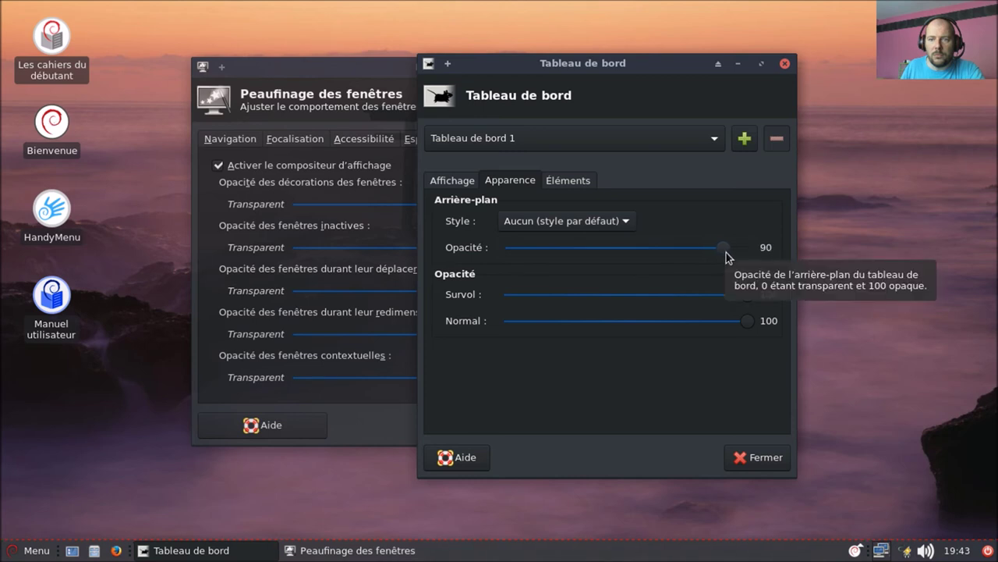
pyautogui.click(465, 183)
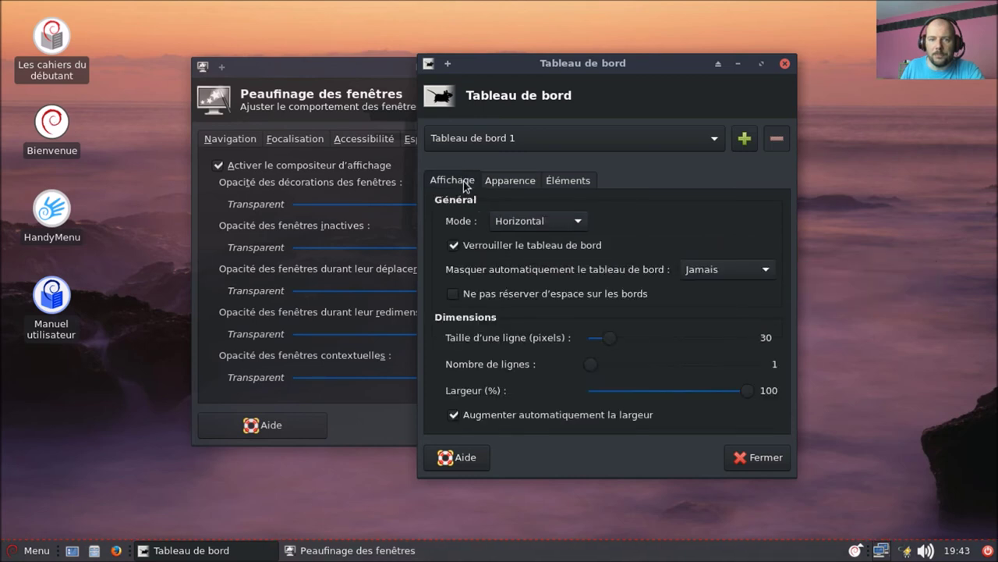
pyautogui.click(567, 181)
# Step: Examine the power manager's general, system, display, security and device settings, and return to the overview of all settings
pyautogui.click(314, 72)
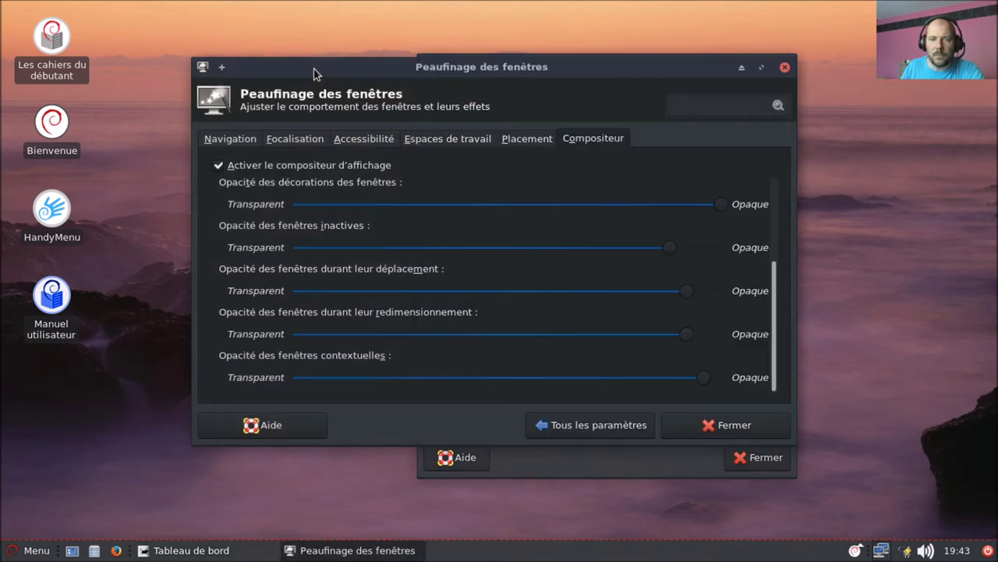
pyautogui.click(600, 430)
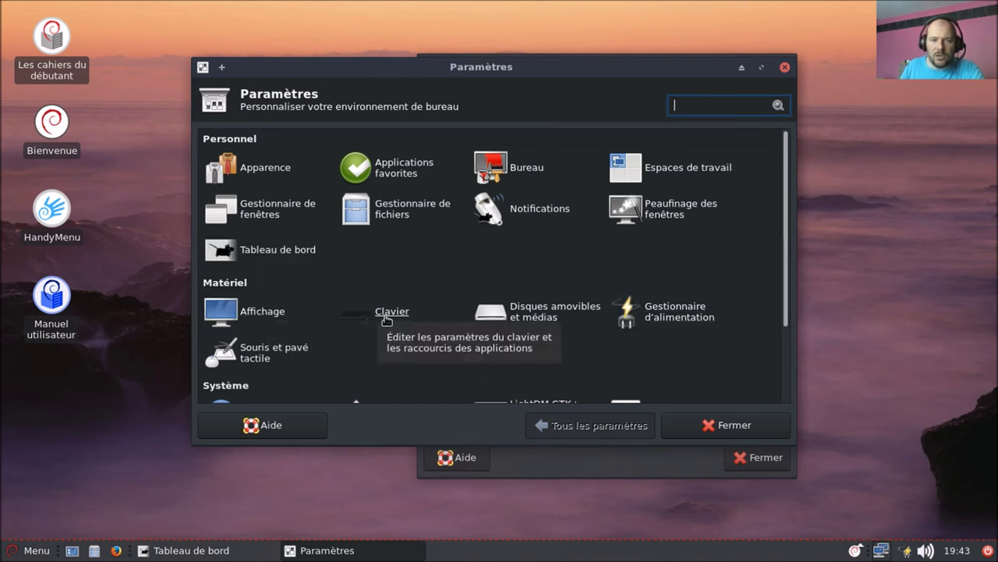
pyautogui.click(675, 316)
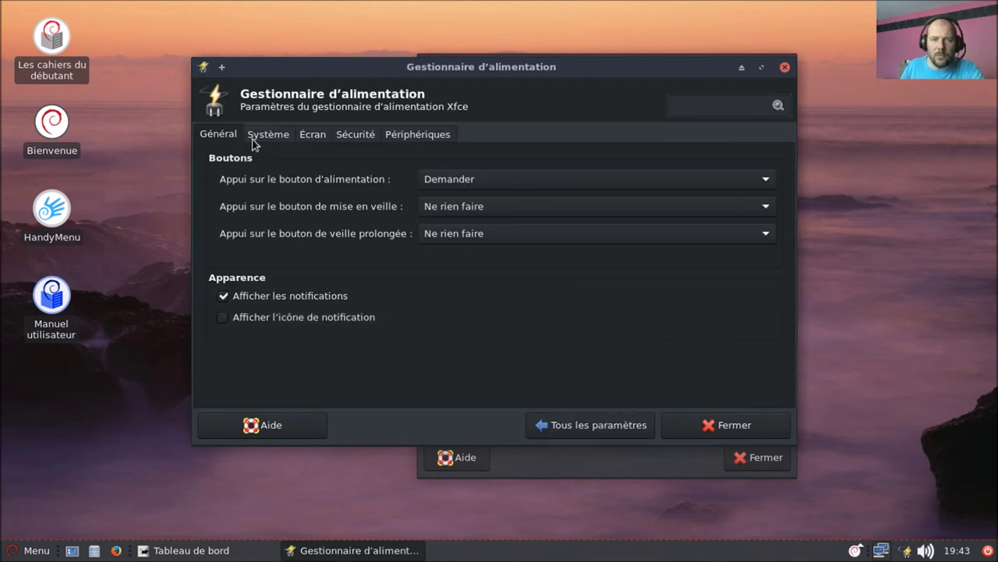
pyautogui.click(262, 143)
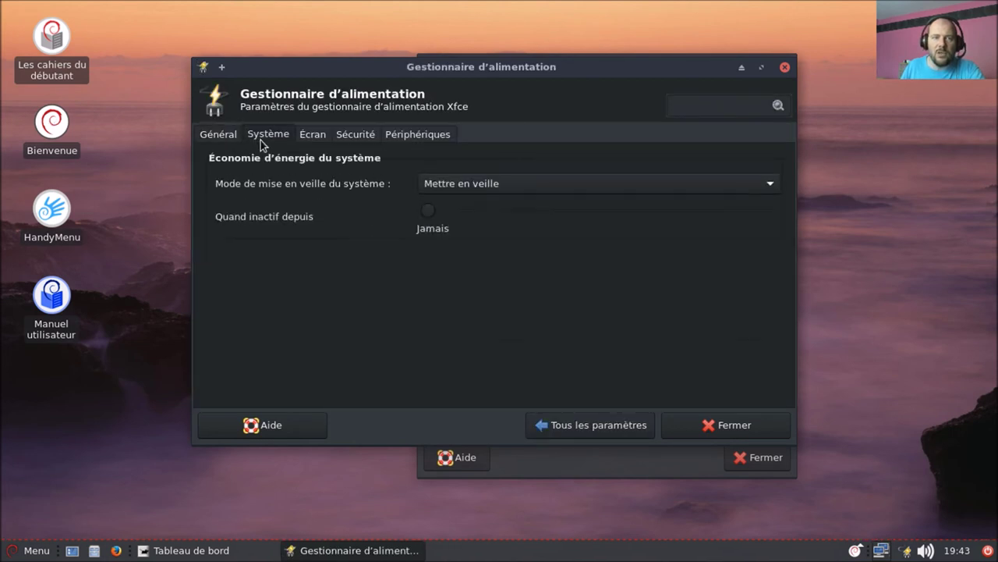
pyautogui.click(317, 142)
pyautogui.click(356, 140)
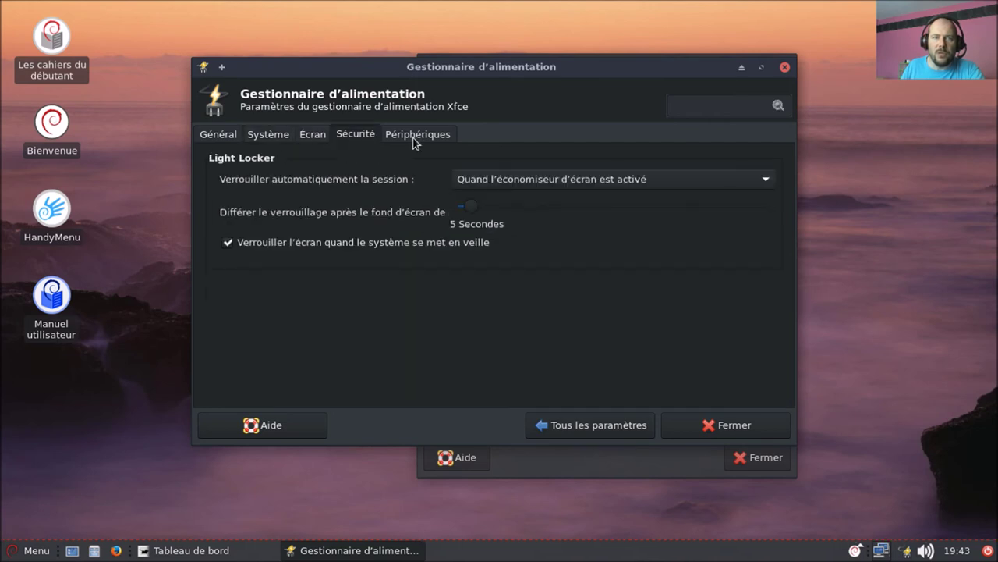
pyautogui.click(413, 139)
pyautogui.click(621, 424)
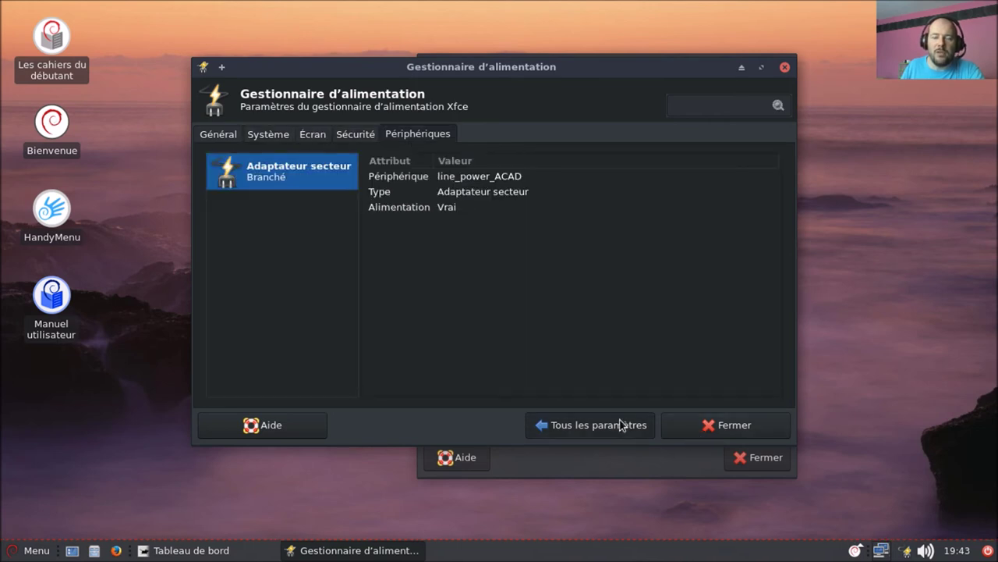
# Step: Open the LightDM GTK+ appearance settings, entering the account password to authenticate, and focus the theme name
pyautogui.scroll(-3, 503, 306)
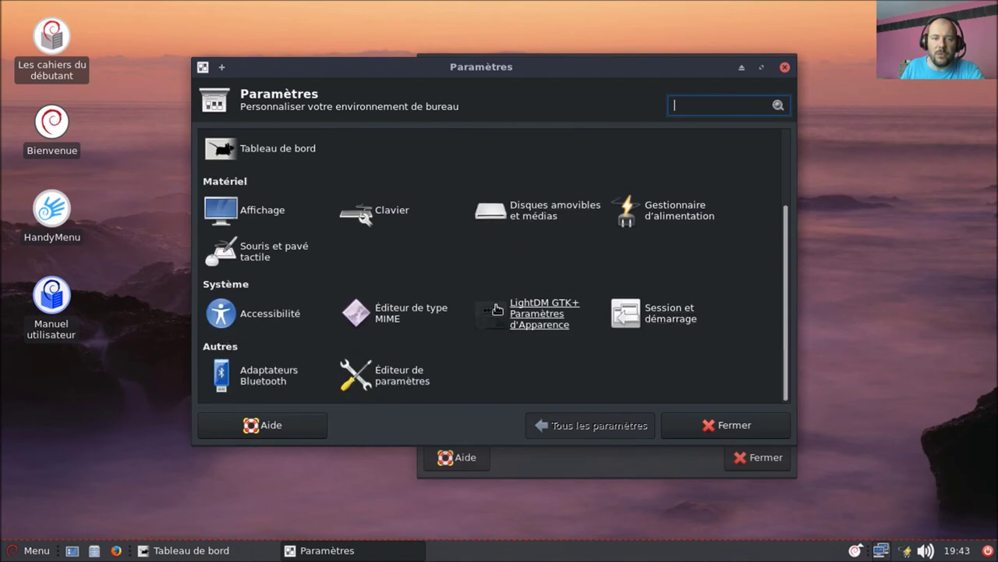
pyautogui.click(538, 327)
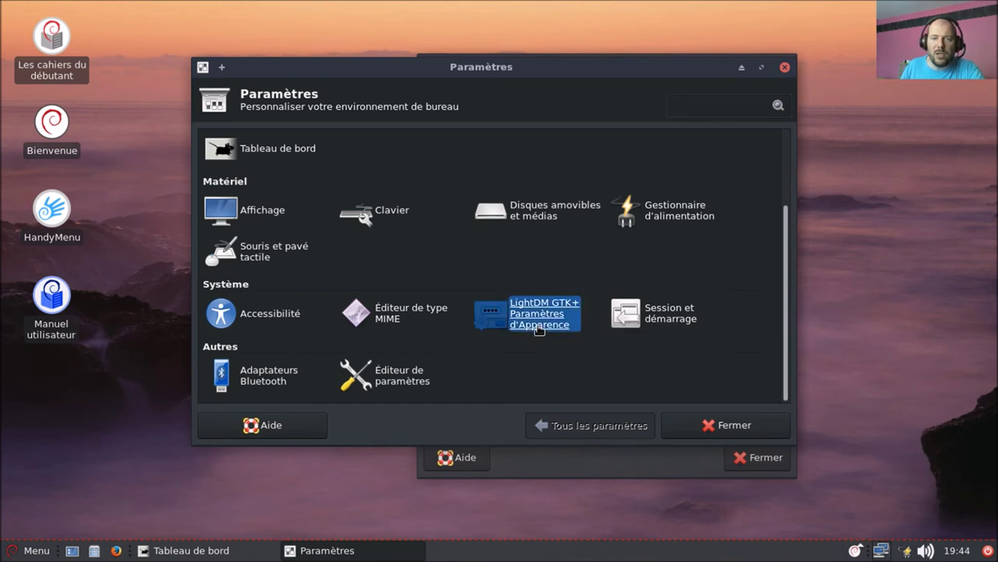
pyautogui.write('●●●●●●')
pyautogui.press('Return')
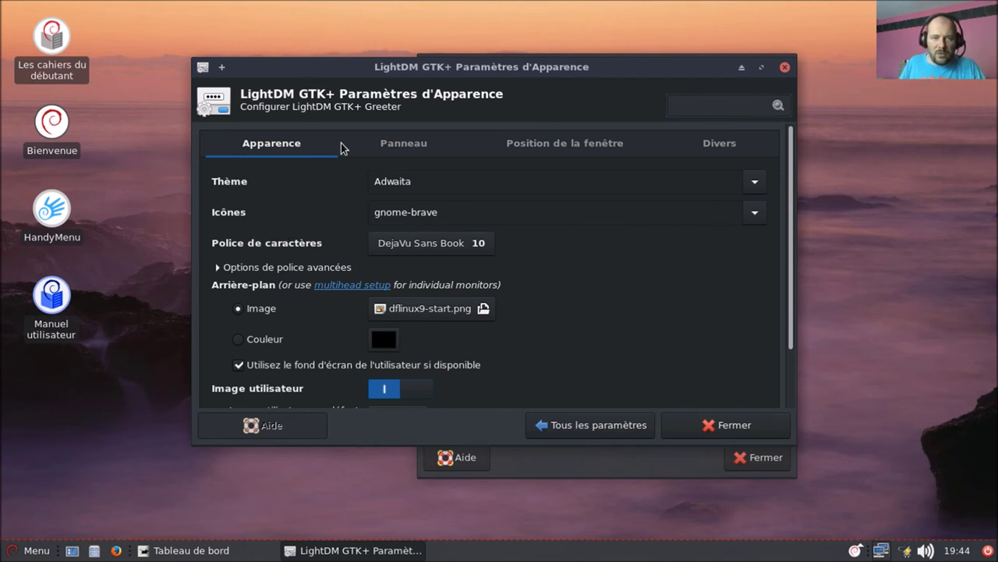
pyautogui.click(411, 180)
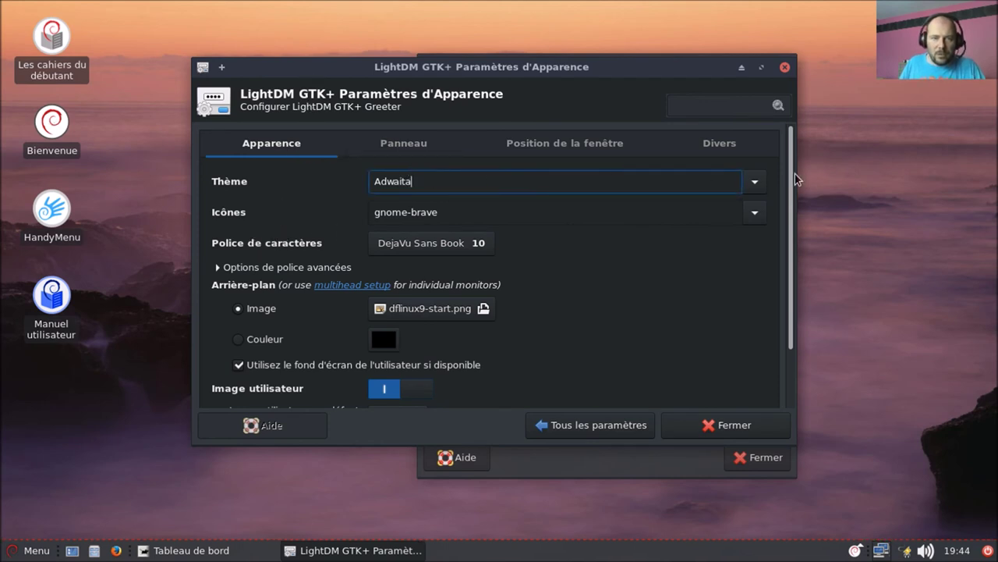
# Step: Set the LightDM greeter theme to Arc-Dark
pyautogui.click(761, 182)
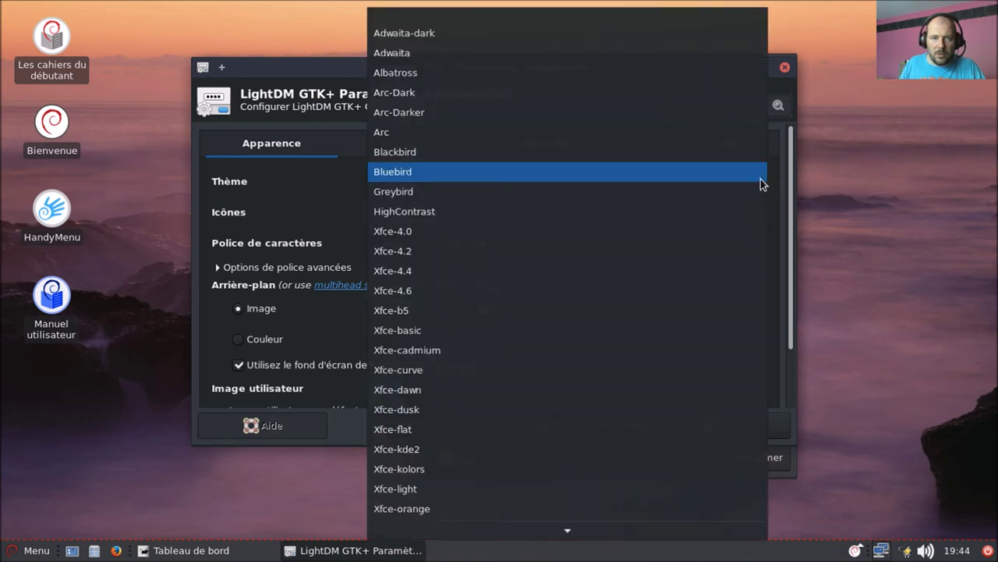
pyautogui.click(637, 101)
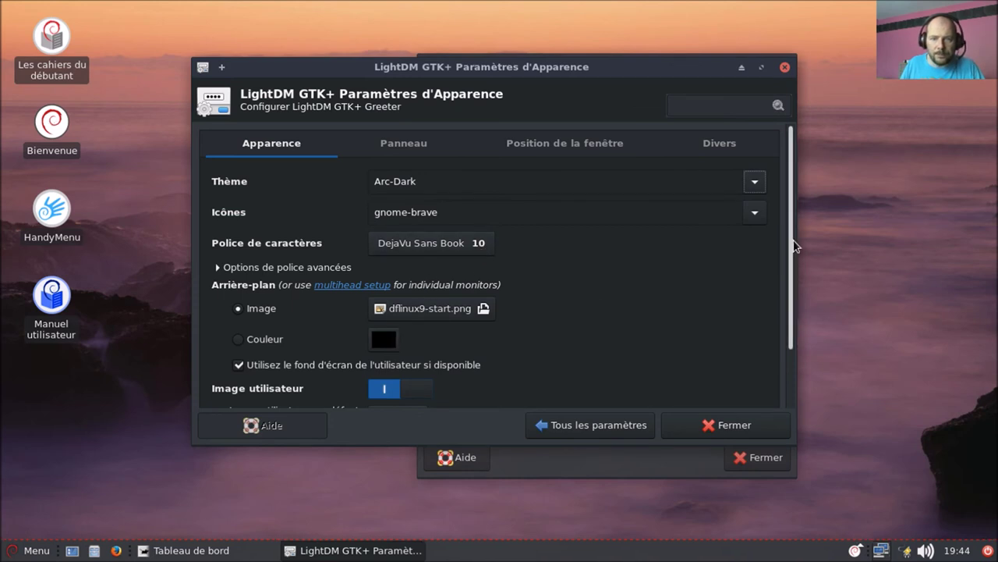
pyautogui.moveTo(789, 239); pyautogui.dragTo(819, 322)
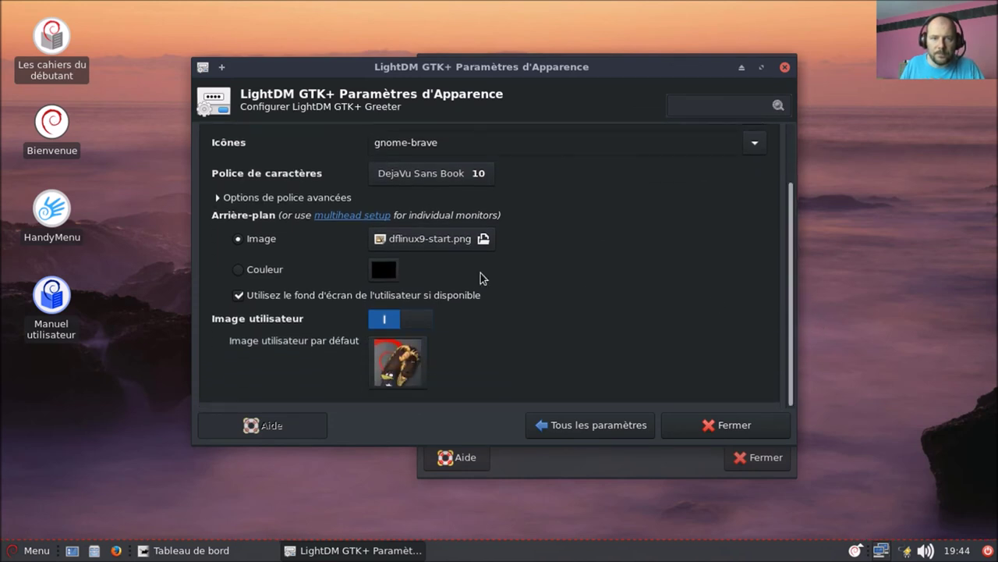
pyautogui.click(419, 240)
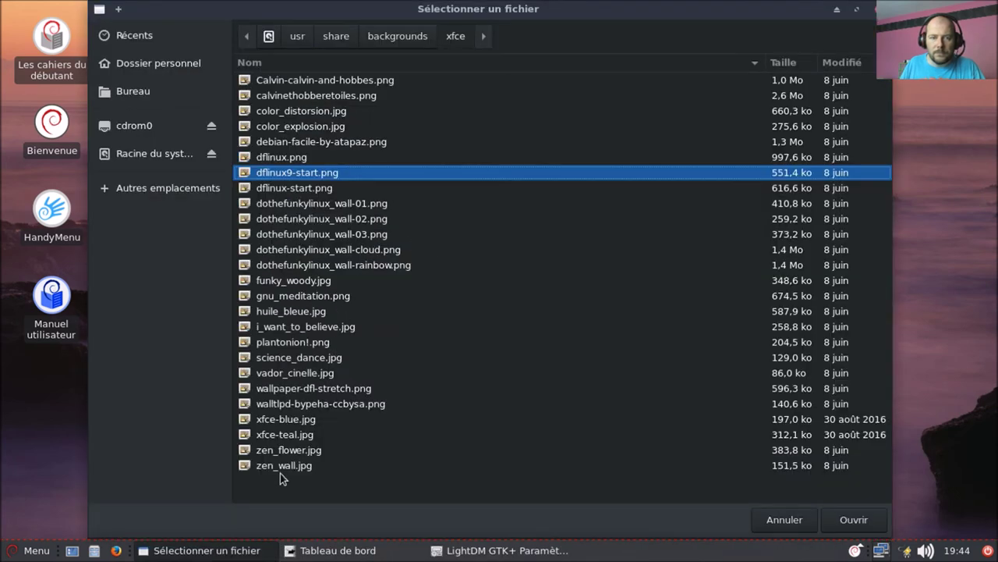
pyautogui.click(279, 467)
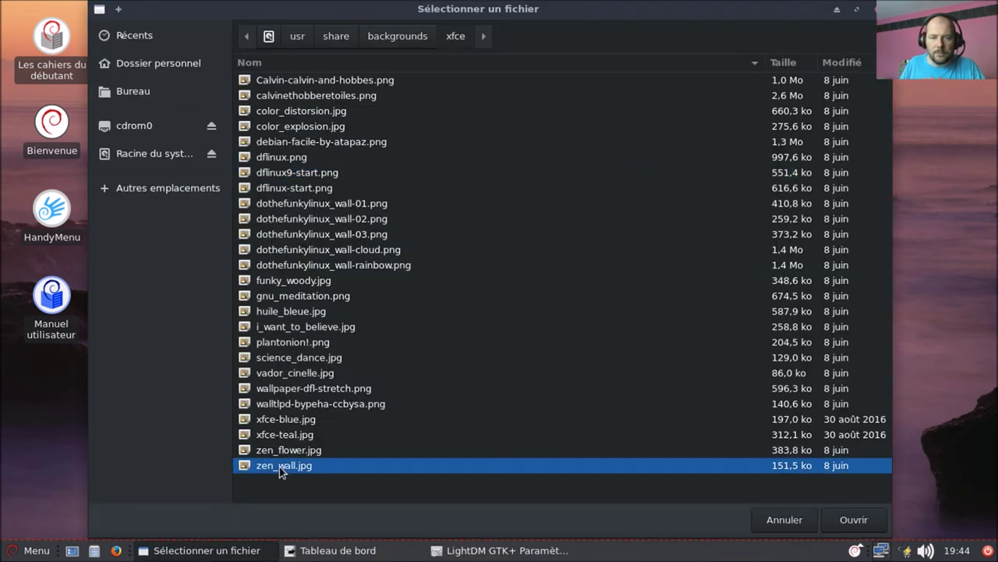
pyautogui.click(278, 451)
pyautogui.click(282, 436)
pyautogui.click(290, 421)
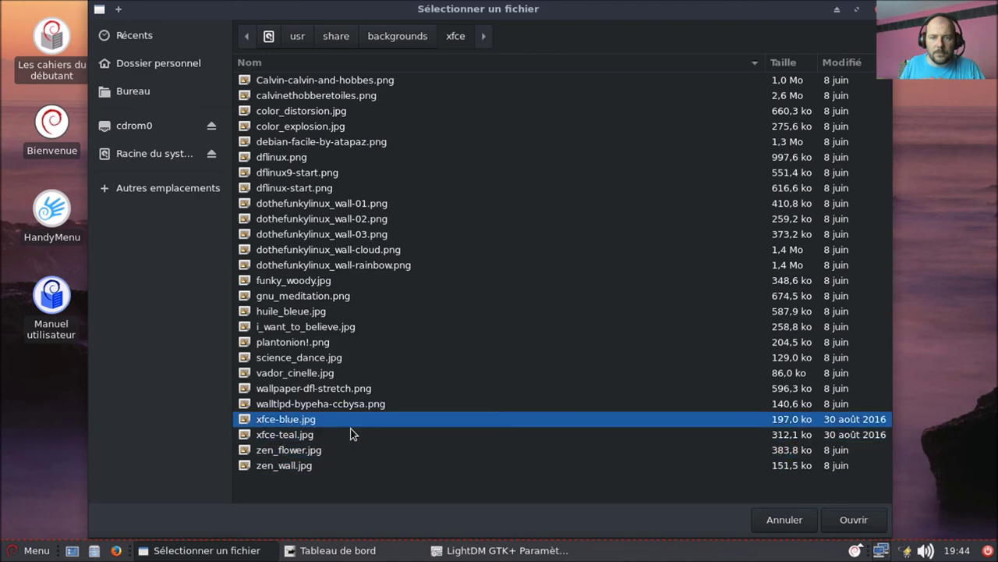
pyautogui.click(788, 521)
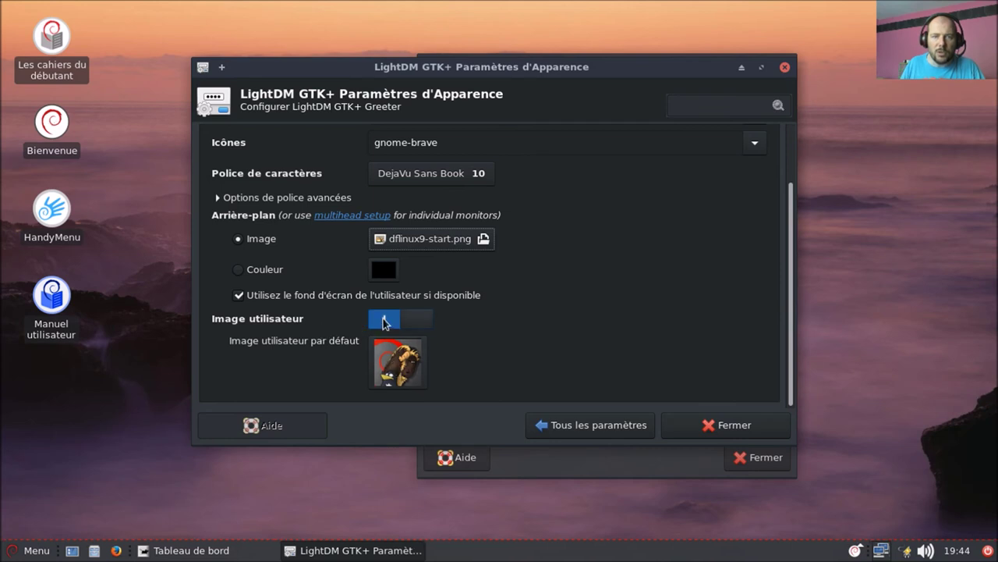
# Step: Turn off the user image on the login screen and return to the overview of all settings
pyautogui.click(399, 363)
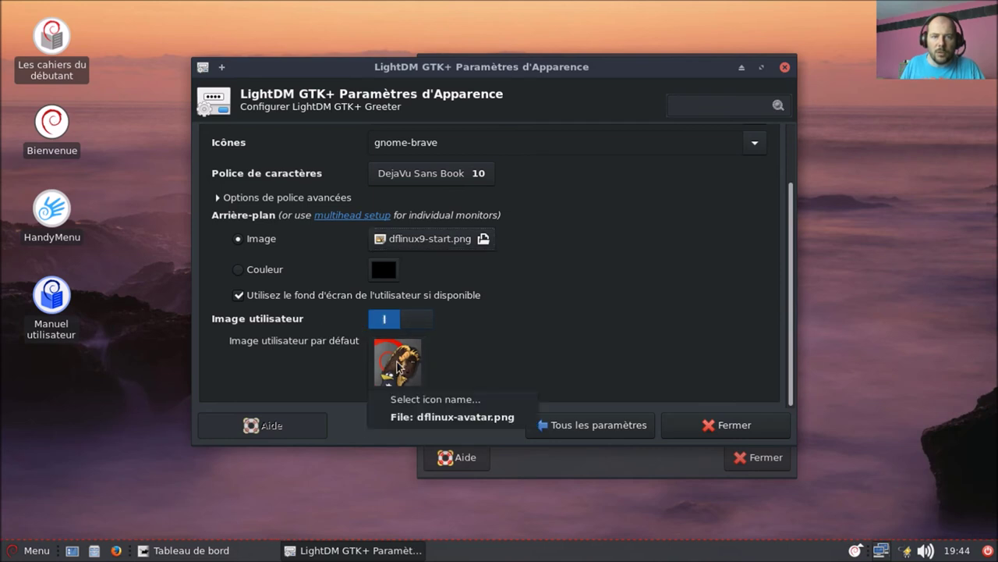
pyautogui.click(425, 322)
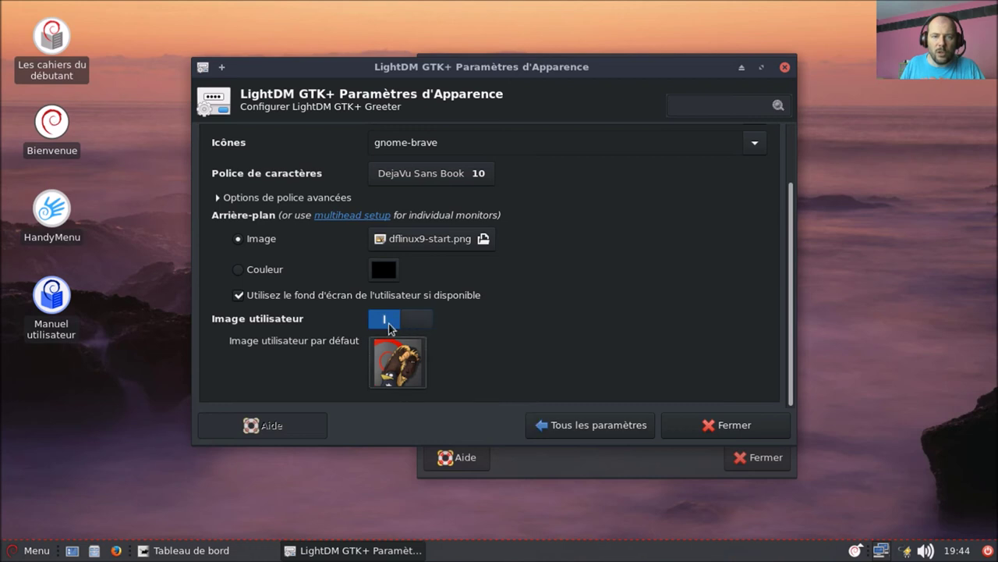
pyautogui.click(390, 323)
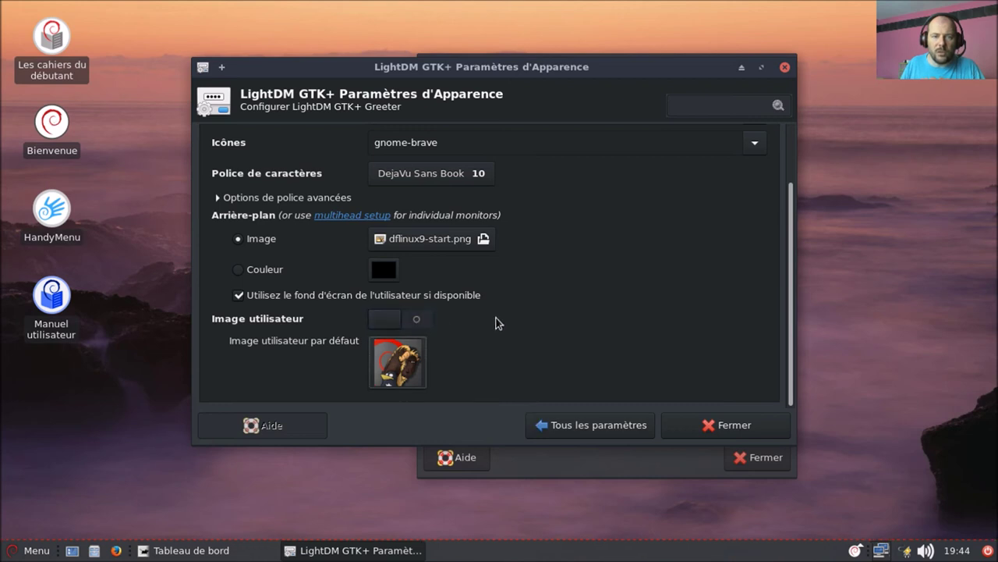
pyautogui.click(563, 426)
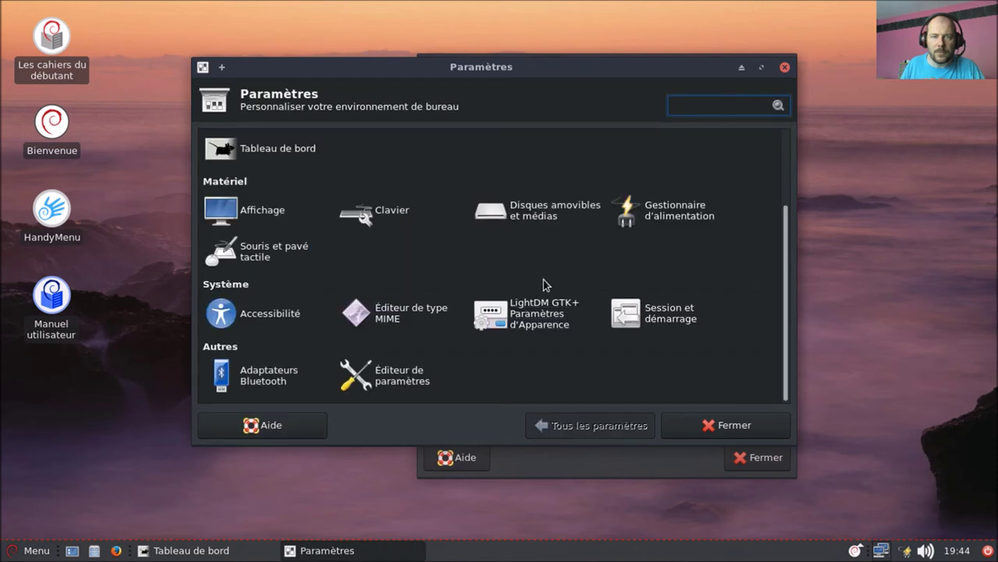
# Step: Examine the main, splash screen, application autostart and current session settings under Session et démarrage
pyautogui.click(665, 317)
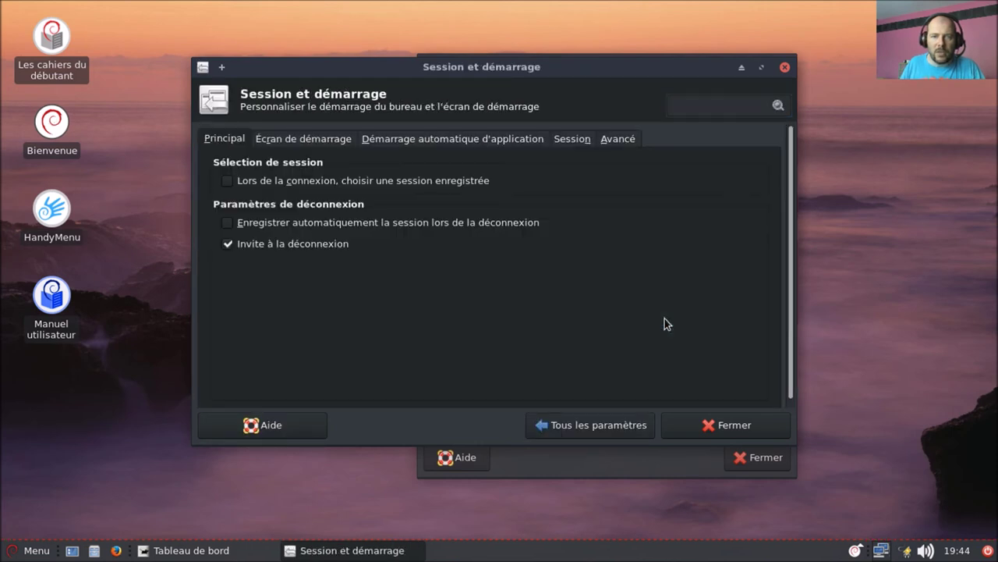
pyautogui.click(294, 137)
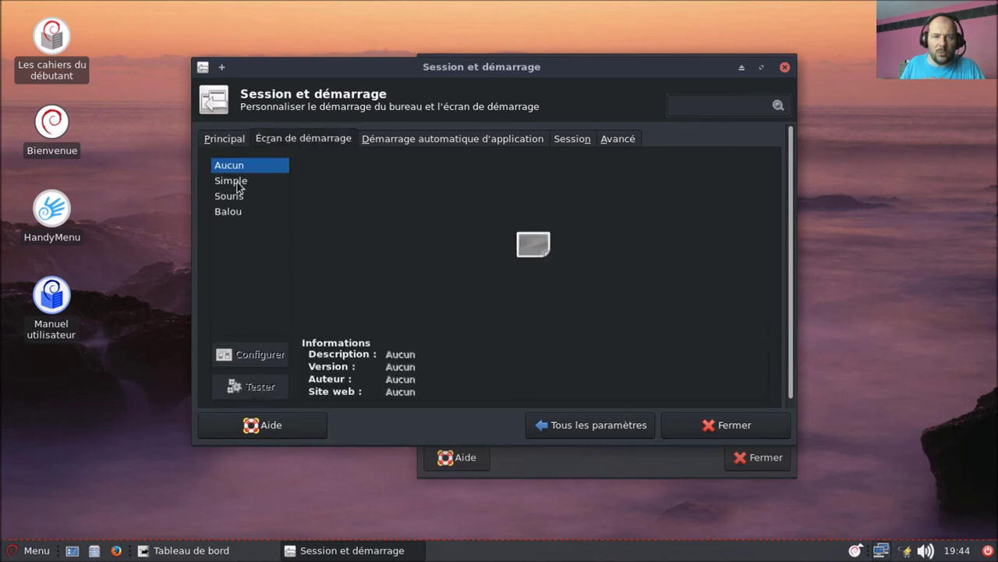
pyautogui.click(393, 141)
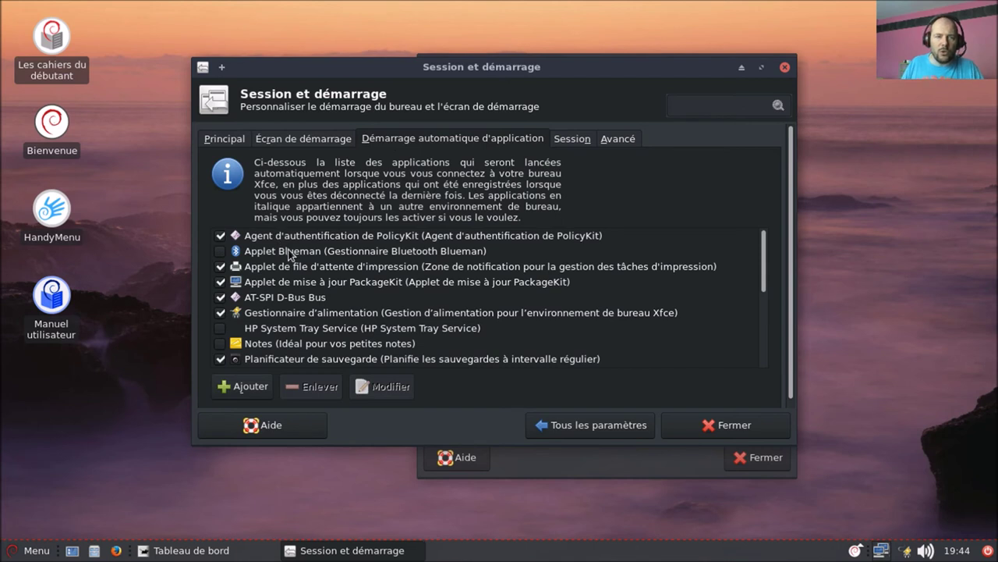
pyautogui.scroll(-2, 297, 275)
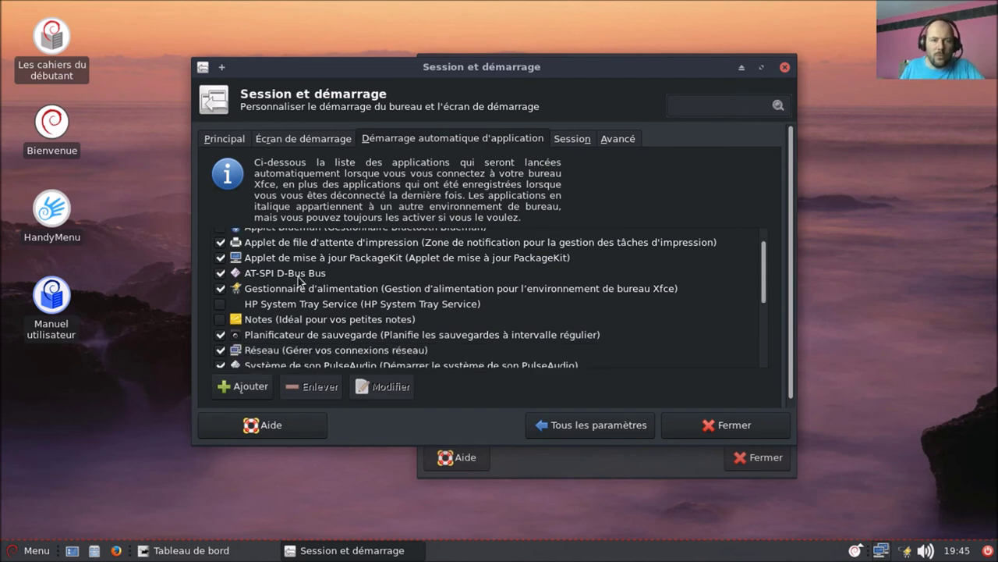
pyautogui.scroll(-3, 299, 283)
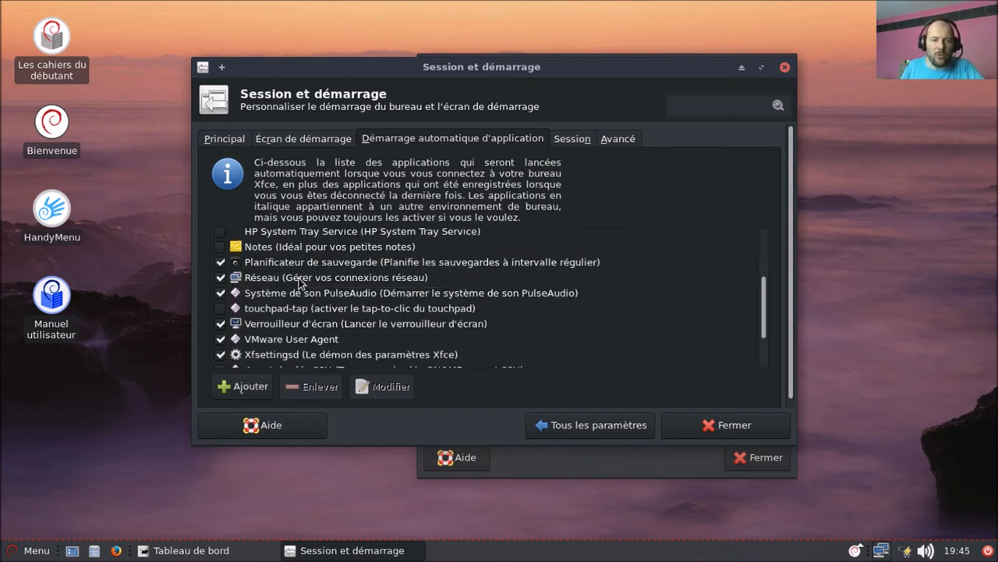
pyautogui.scroll(-3, 300, 289)
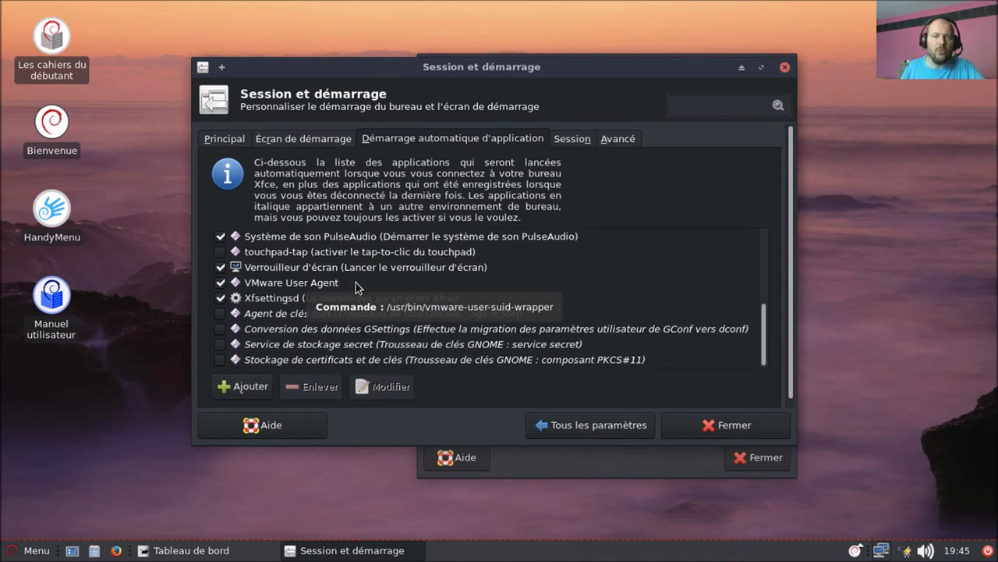
pyautogui.scroll(5, 364, 291)
pyautogui.scroll(-5, 372, 329)
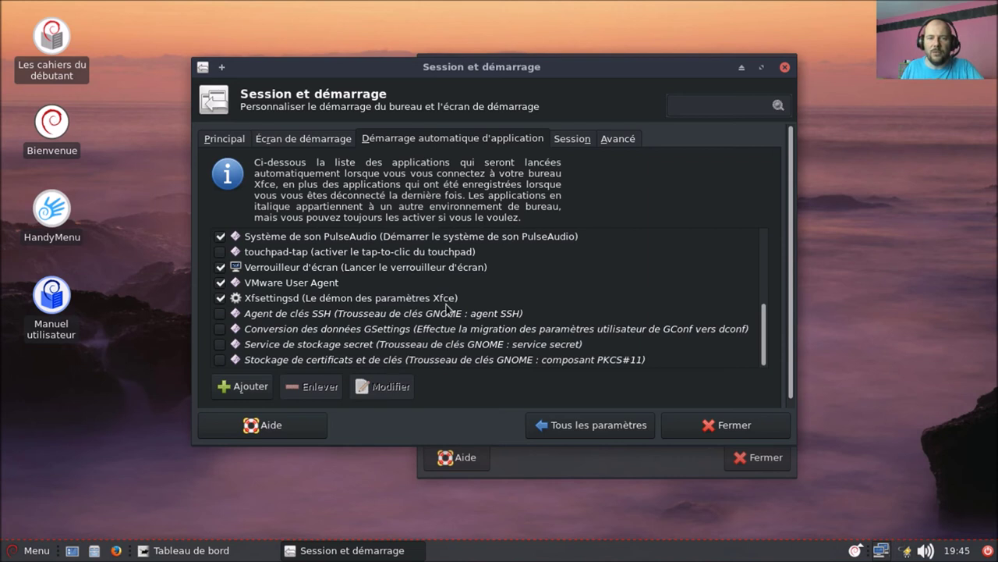
pyautogui.click(575, 139)
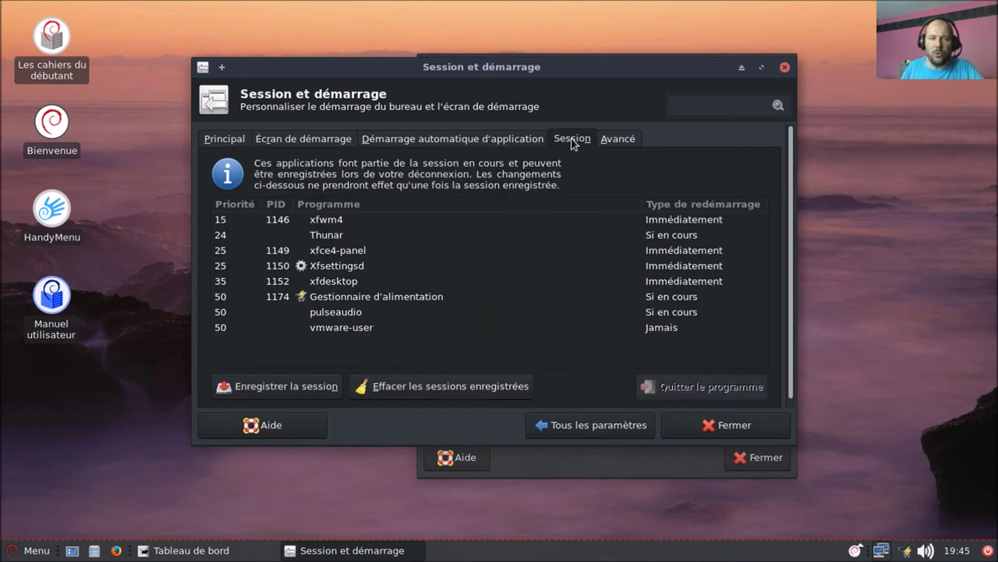
# Step: Enable loading KDE services at startup and managing remote applications in the advanced session settings
pyautogui.click(613, 139)
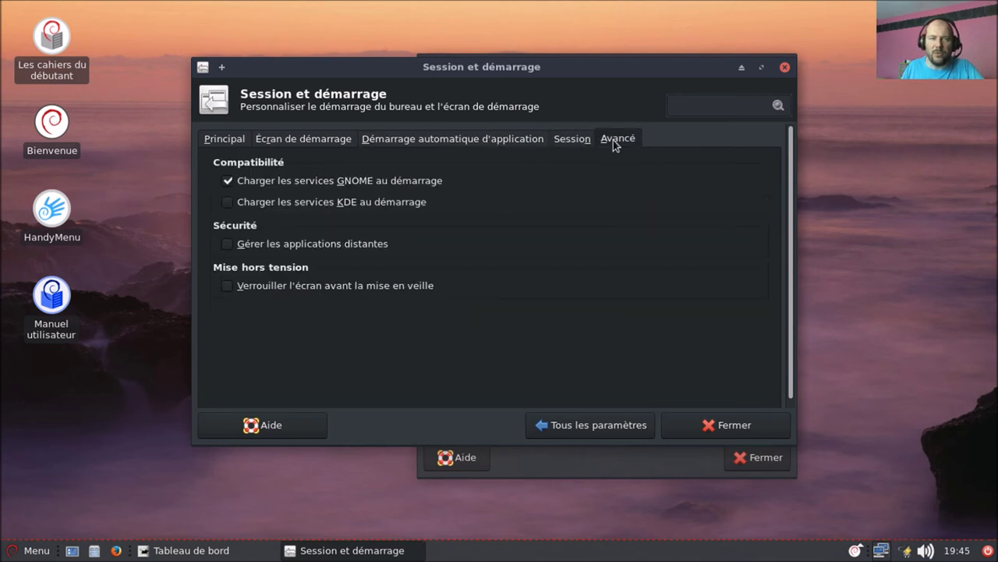
pyautogui.click(297, 205)
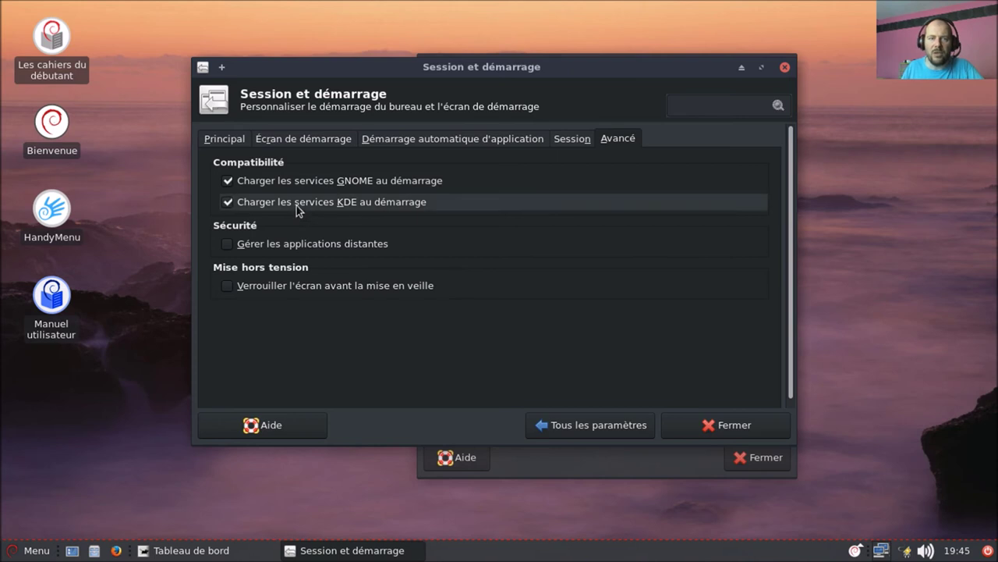
pyautogui.click(306, 248)
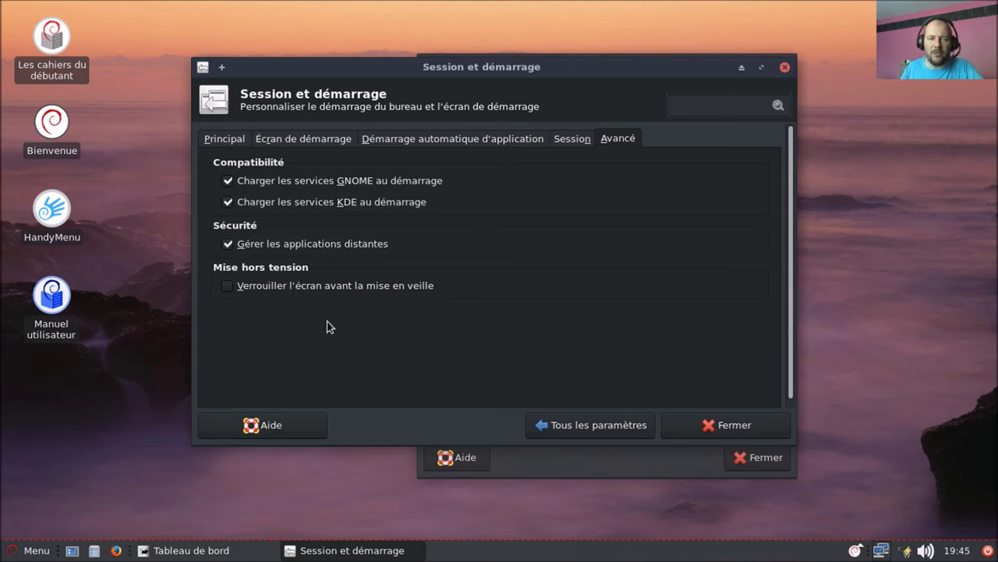
# Step: Return to the overview of all settings, select the settings editor entry, and close the settings window
pyautogui.click(590, 426)
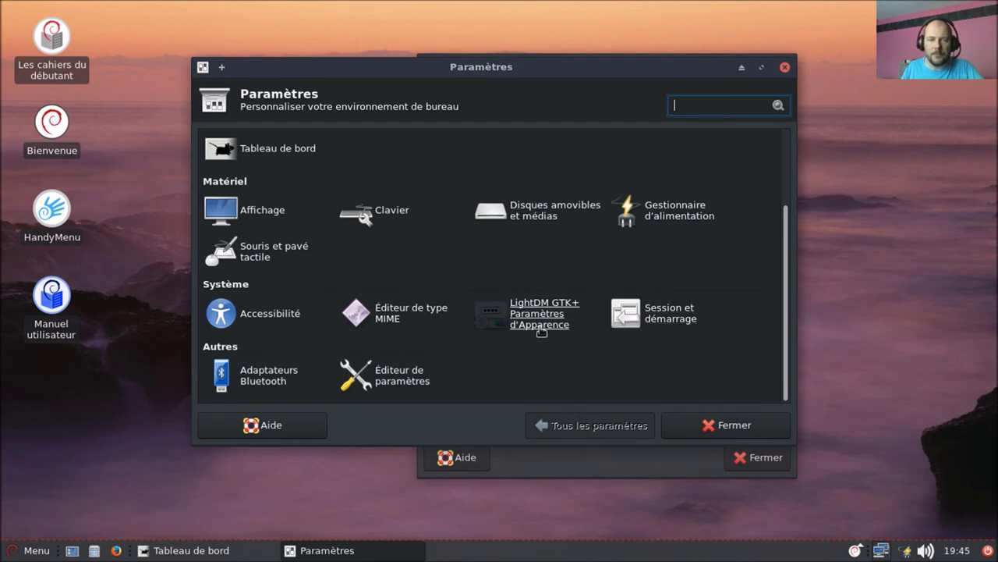
pyautogui.click(402, 375)
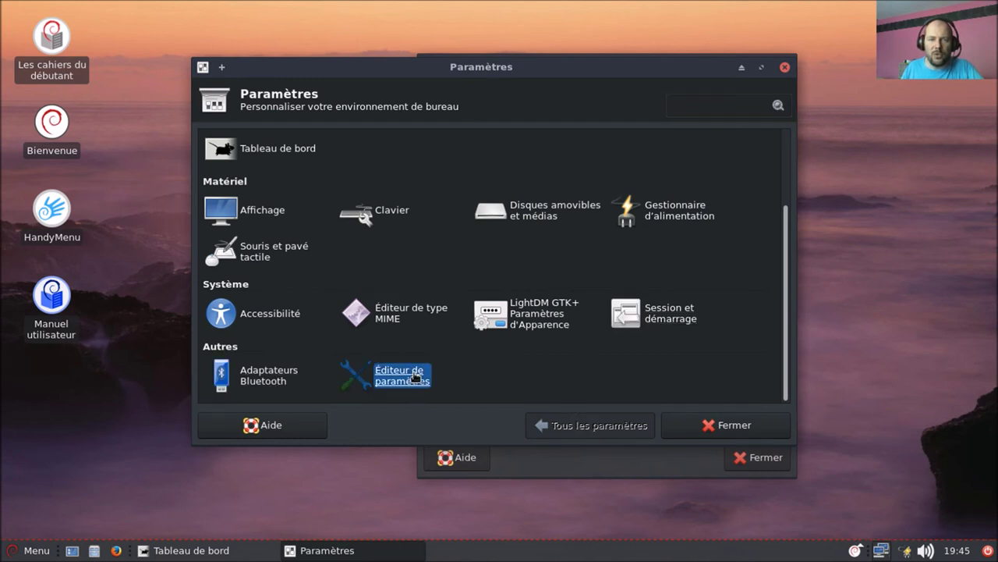
pyautogui.click(746, 415)
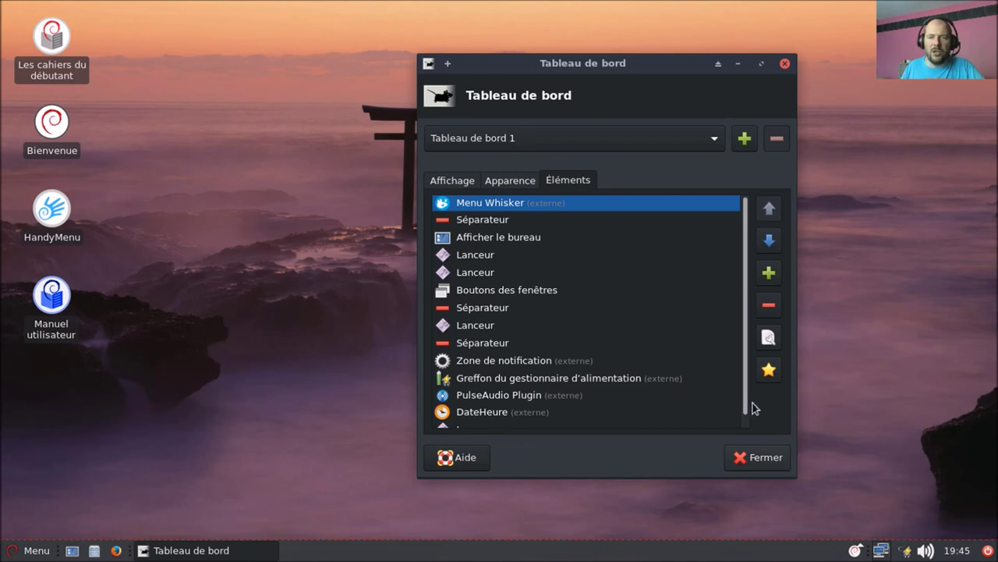
# Step: Open the properties of the panel's Menu Whisker item and arrange its window beside the panel preferences
pyautogui.moveTo(585, 64); pyautogui.dragTo(491, 72)
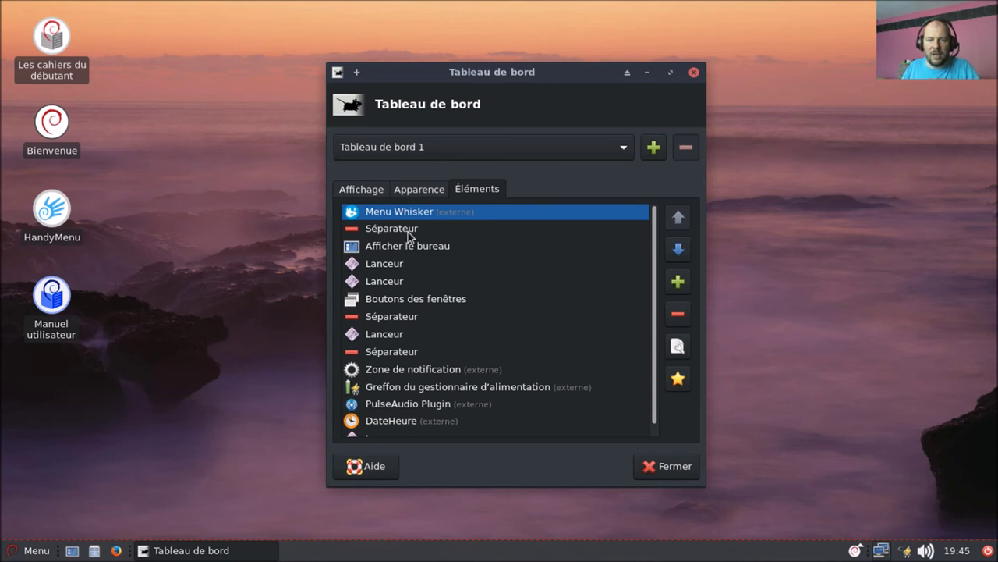
pyautogui.click(677, 347)
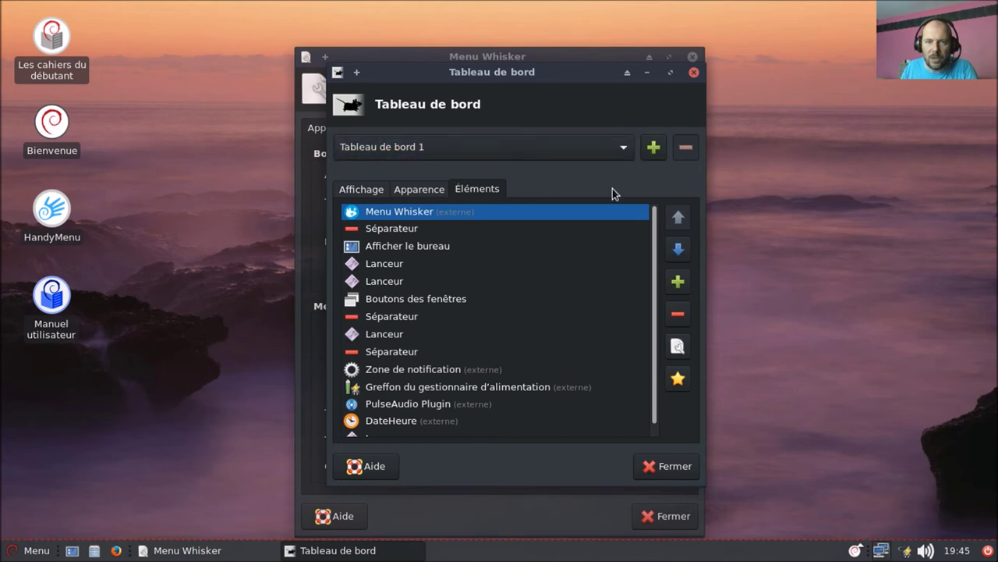
pyautogui.moveTo(502, 74); pyautogui.dragTo(768, 124)
pyautogui.moveTo(546, 66); pyautogui.dragTo(343, 19)
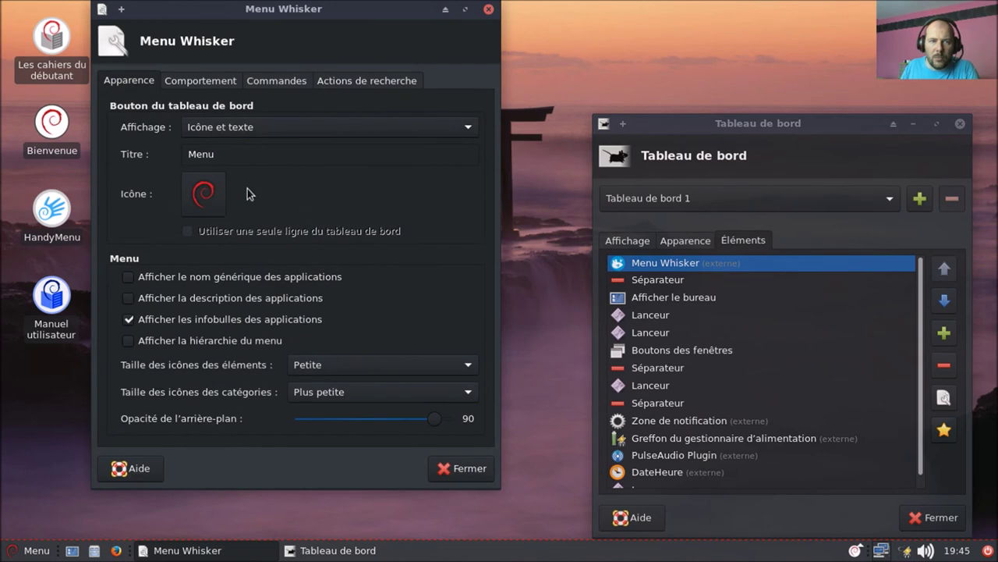
# Step: Change the Whisker menu button icon to cab_view
pyautogui.click(204, 194)
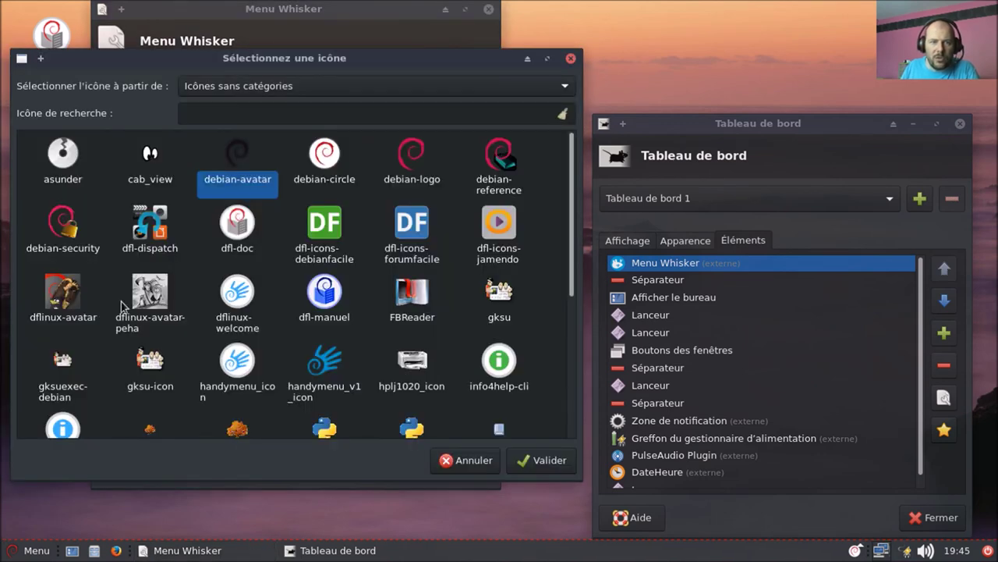
pyautogui.click(148, 171)
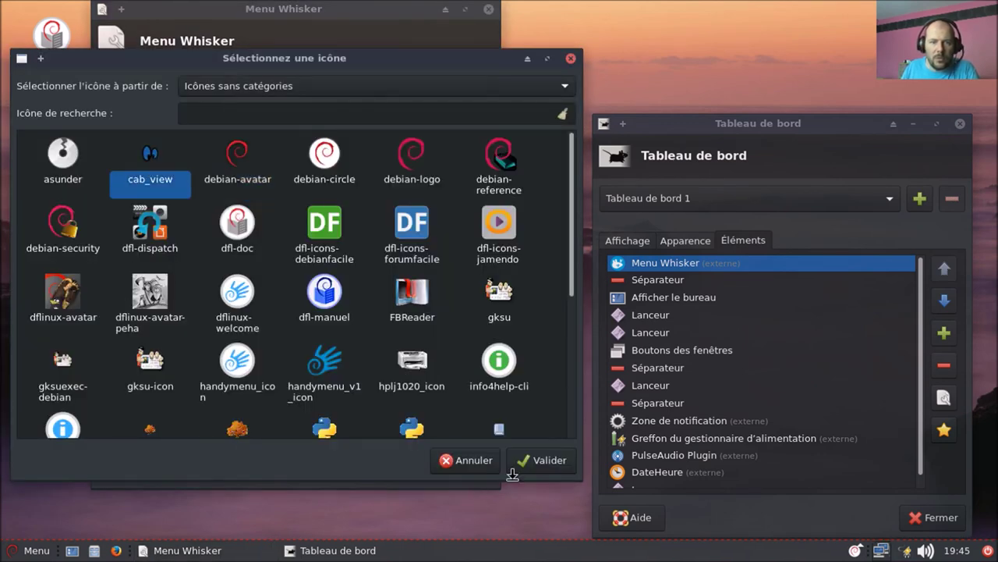
pyautogui.click(533, 462)
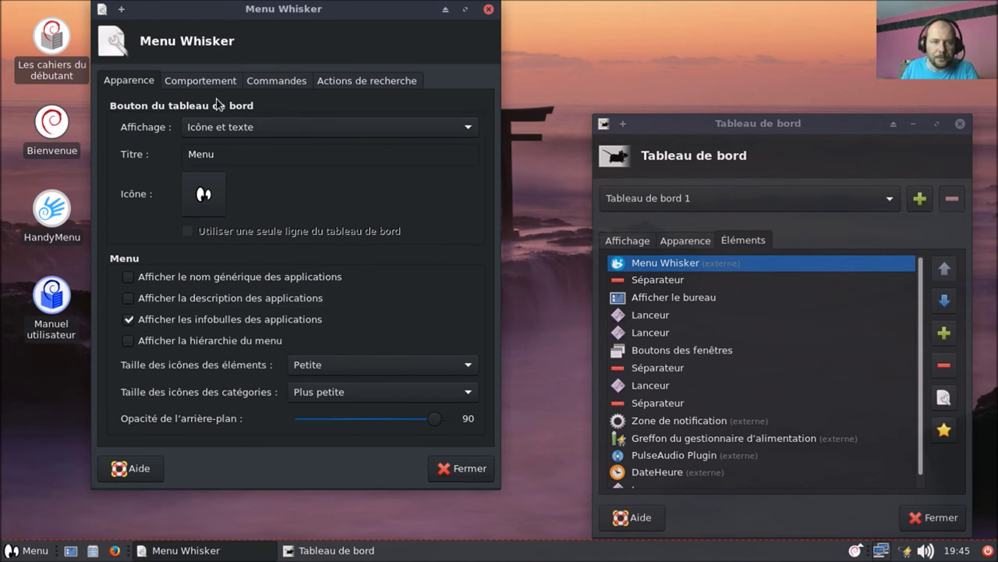
# Step: Look over the Whisker menu's behaviour and command settings, and close its properties
pyautogui.click(191, 81)
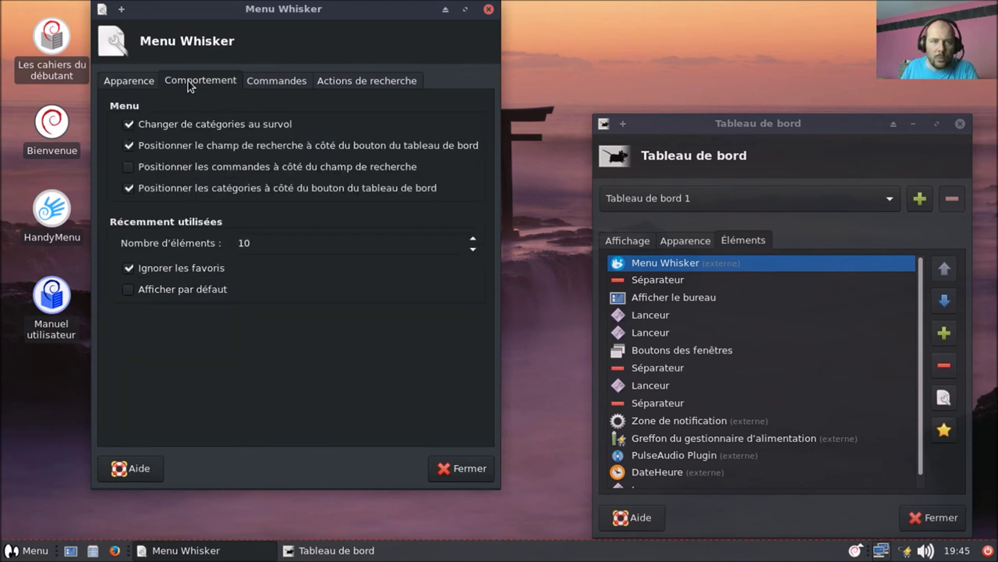
pyautogui.click(281, 84)
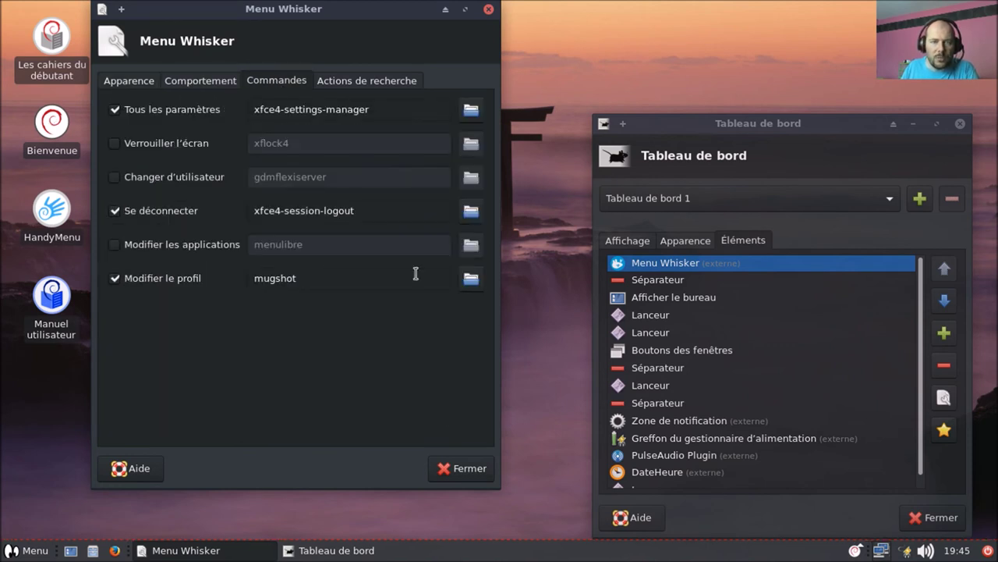
pyautogui.click(482, 470)
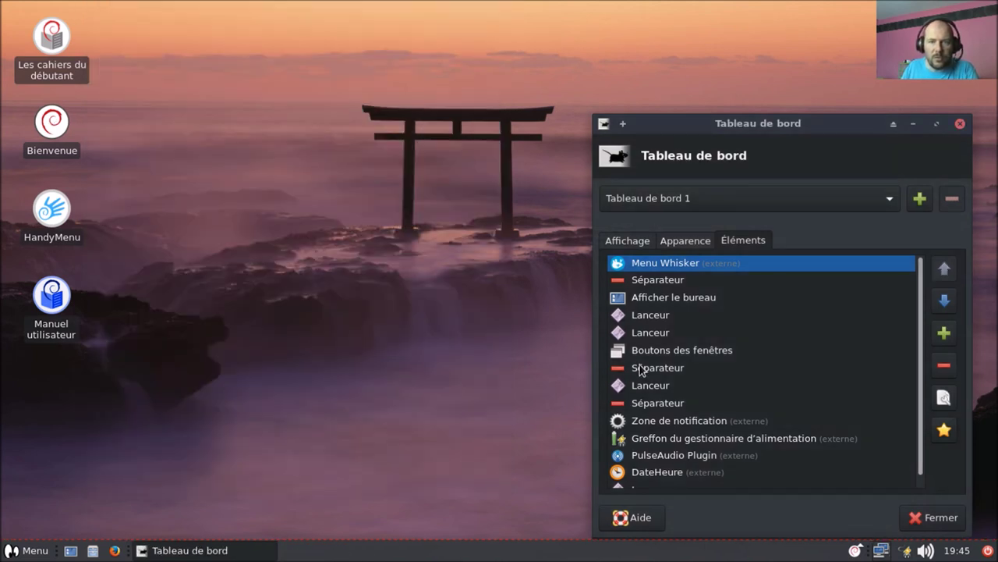
# Step: Set the style of the separator just after Menu Whisker to Transparent and close its properties
pyautogui.click(655, 280)
pyautogui.click(944, 404)
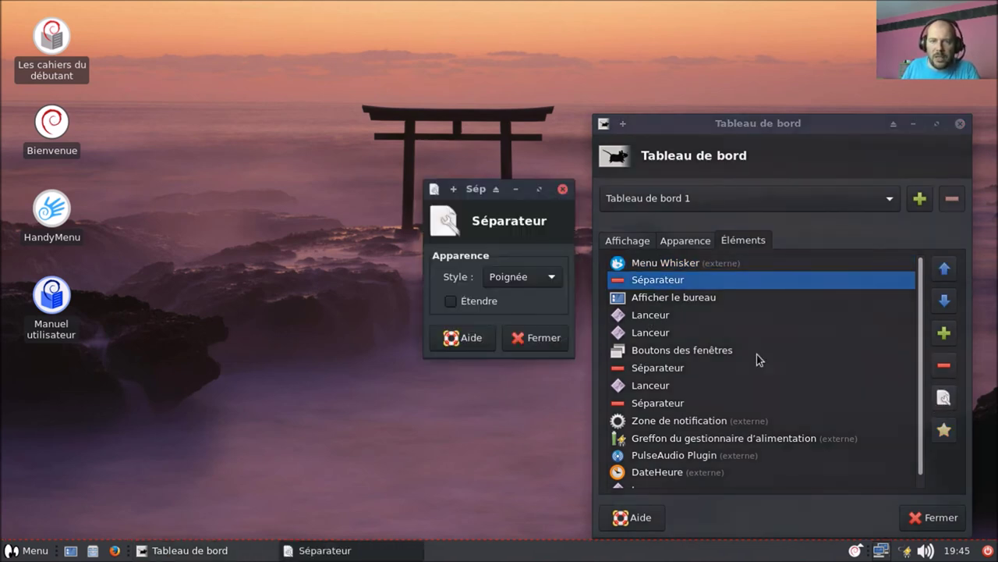
pyautogui.click(505, 283)
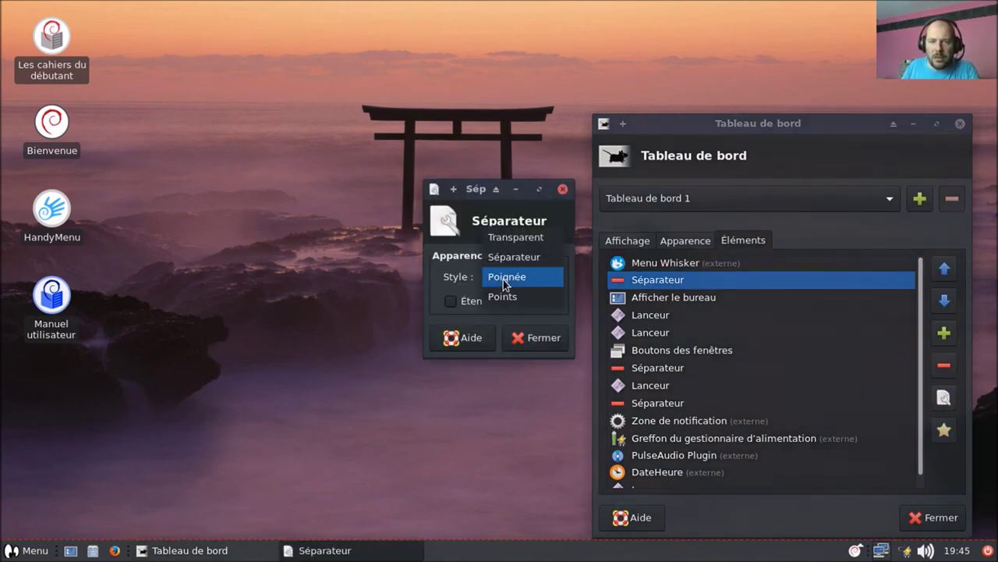
pyautogui.click(507, 237)
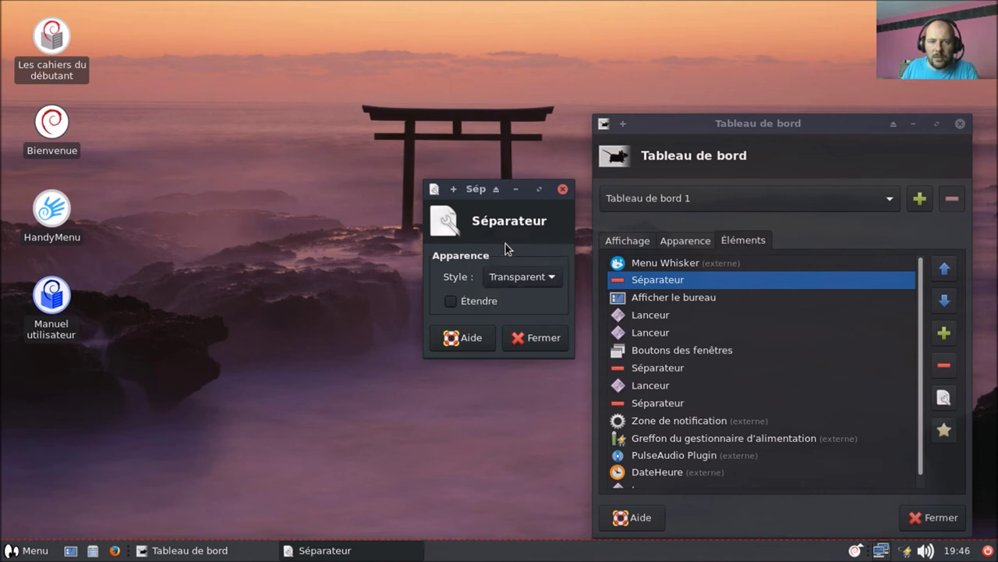
pyautogui.click(543, 338)
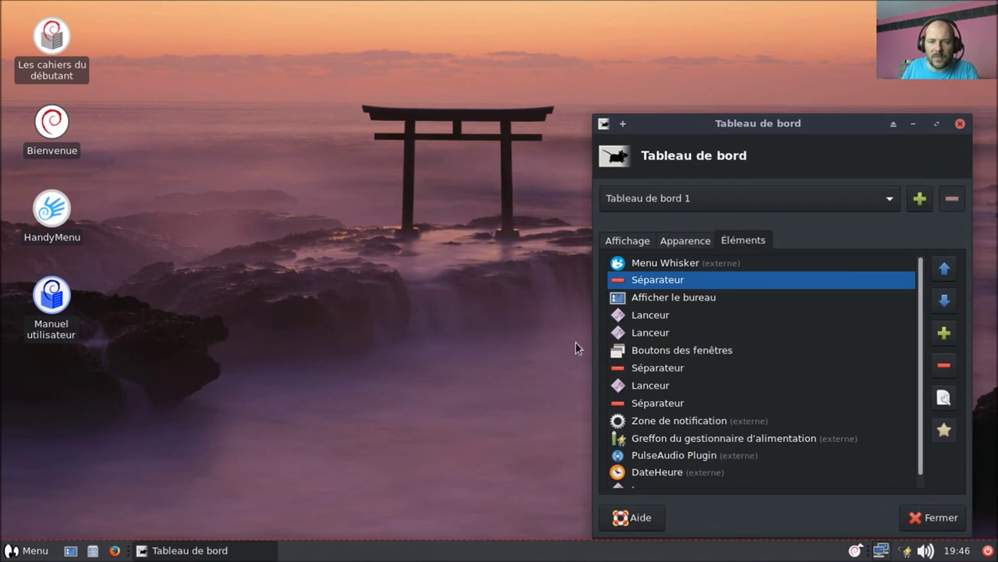
# Step: Open the properties of the Boutons des fenêtres item and turn off flat buttons and the handle
pyautogui.click(663, 351)
pyautogui.click(943, 397)
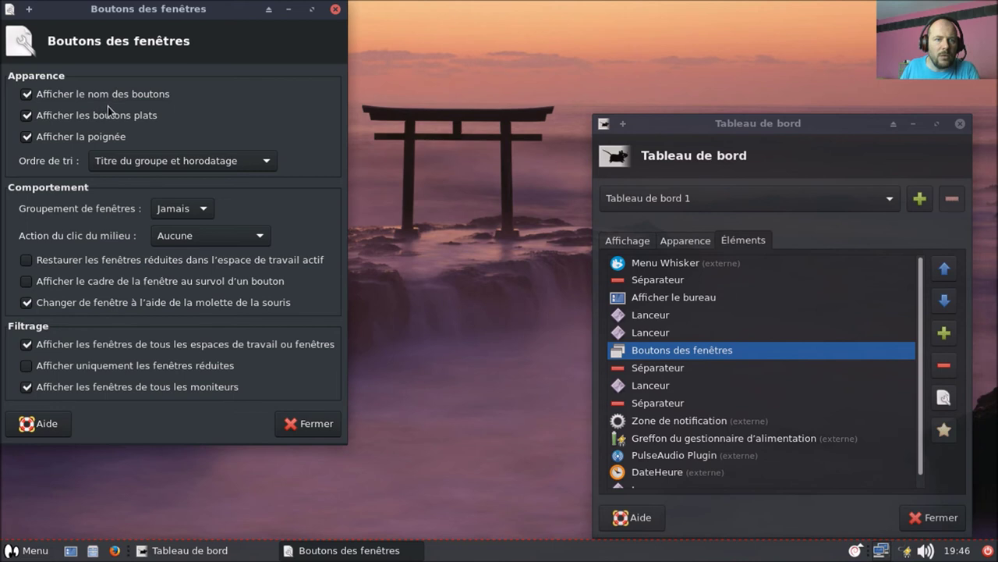
pyautogui.click(129, 119)
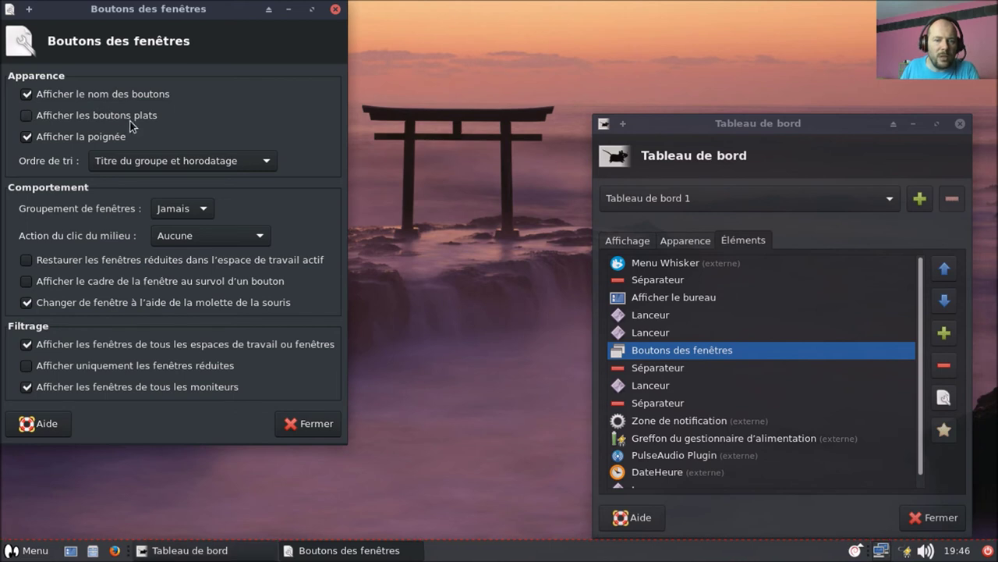
pyautogui.click(111, 140)
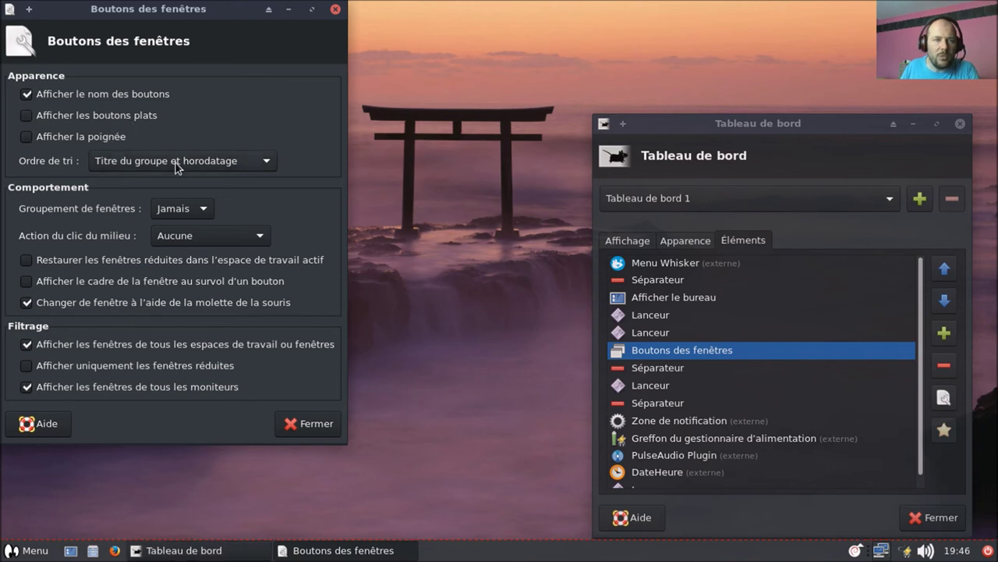
# Step: Set window grouping to Toujours and the middle-click action to Fermer la fenêtre, and close the window buttons' properties
pyautogui.click(191, 216)
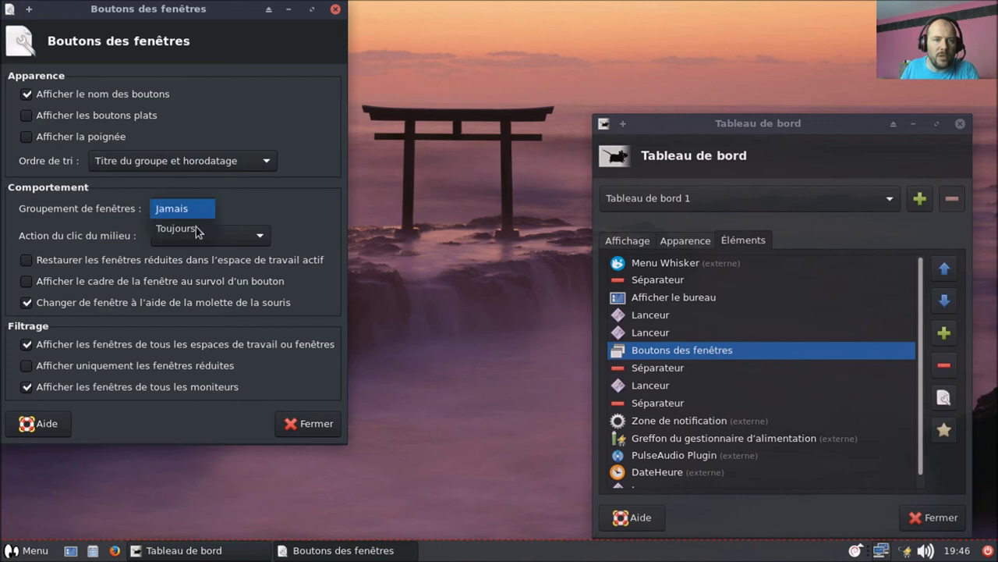
pyautogui.click(195, 230)
pyautogui.click(207, 238)
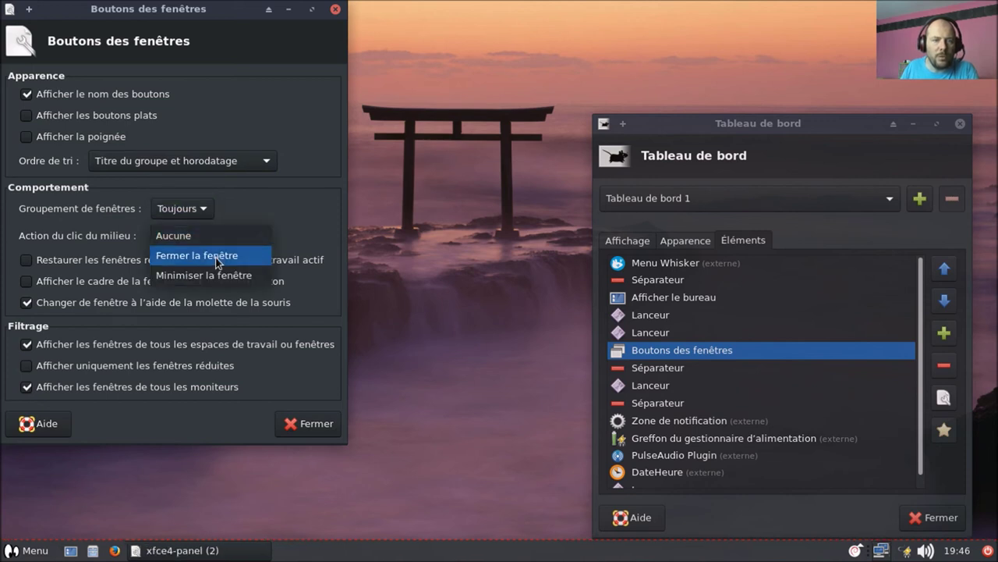
pyautogui.click(218, 257)
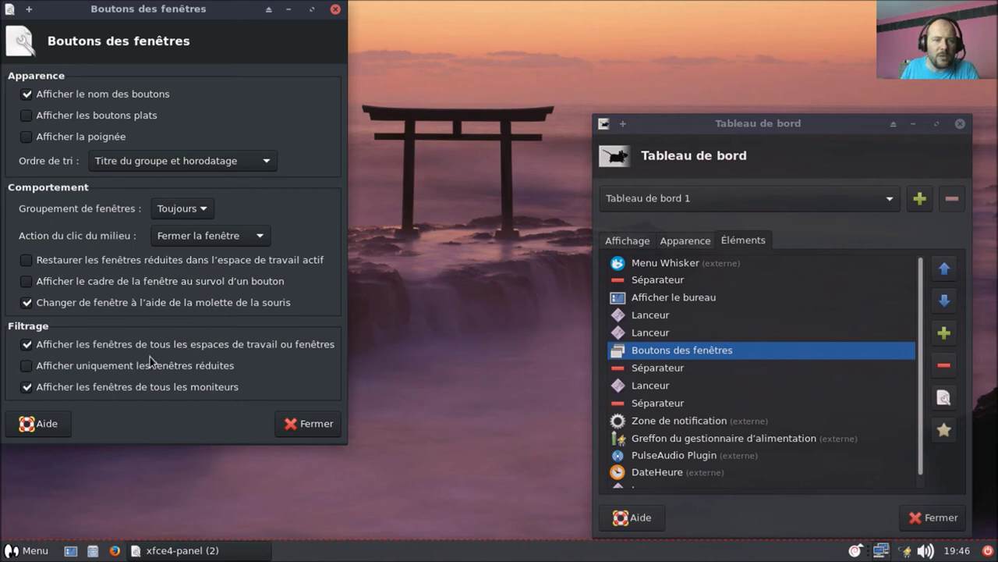
pyautogui.click(300, 424)
# Step: Check the properties of the separator just after Boutons des fenêtres, and close them
pyautogui.click(650, 369)
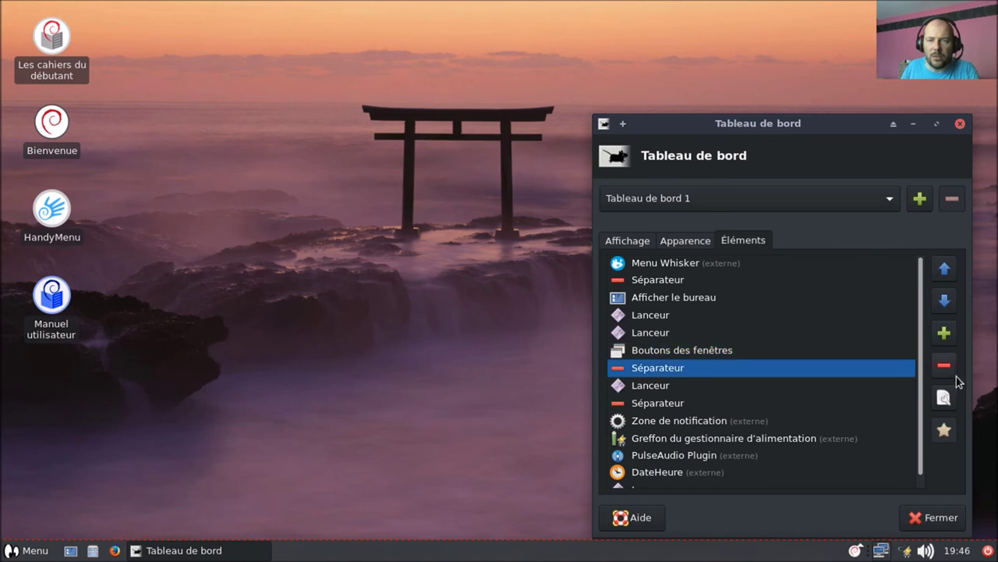
pyautogui.click(944, 397)
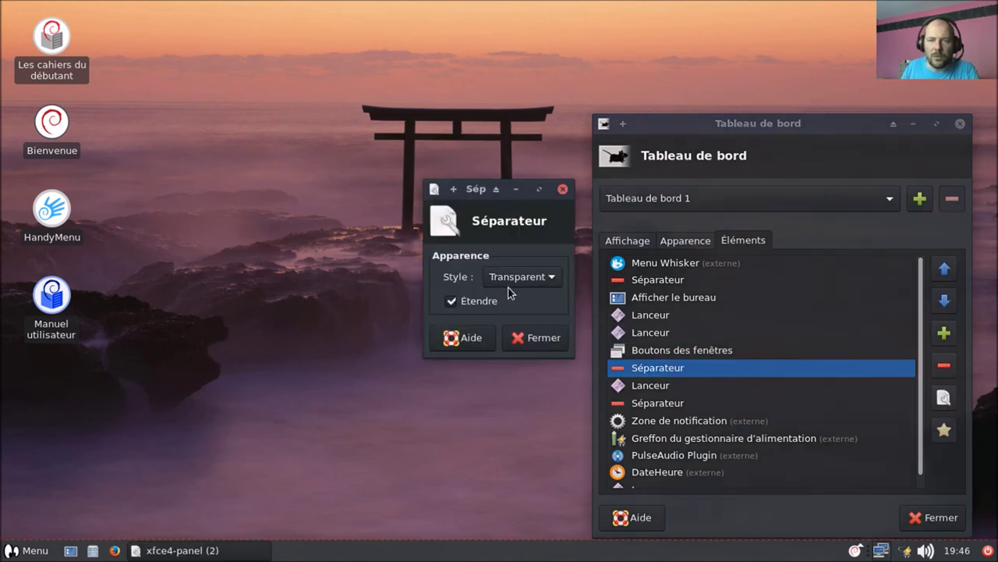
pyautogui.click(528, 340)
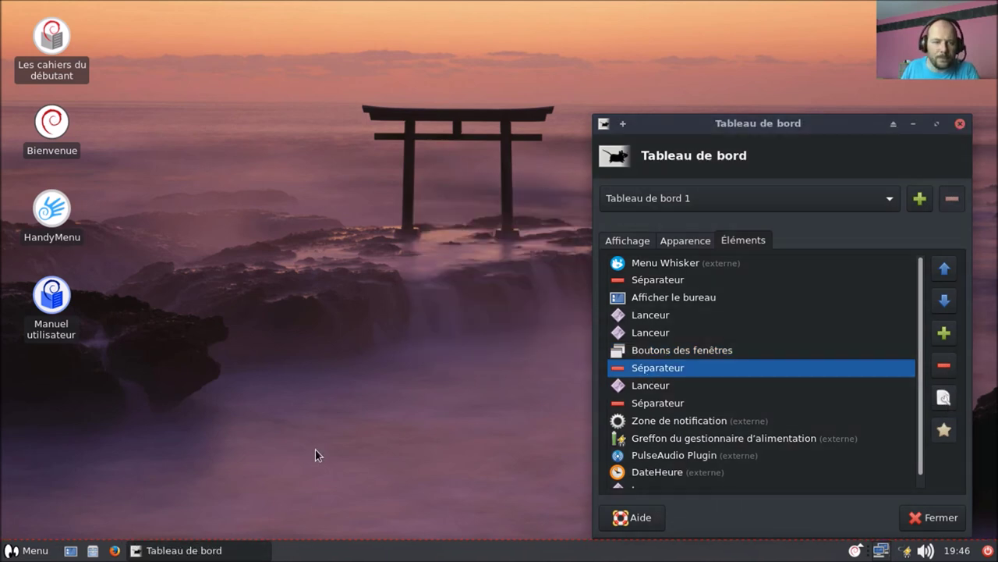
# Step: Look at the entries of the launcher between the two separators in its properties, and close them
pyautogui.click(656, 387)
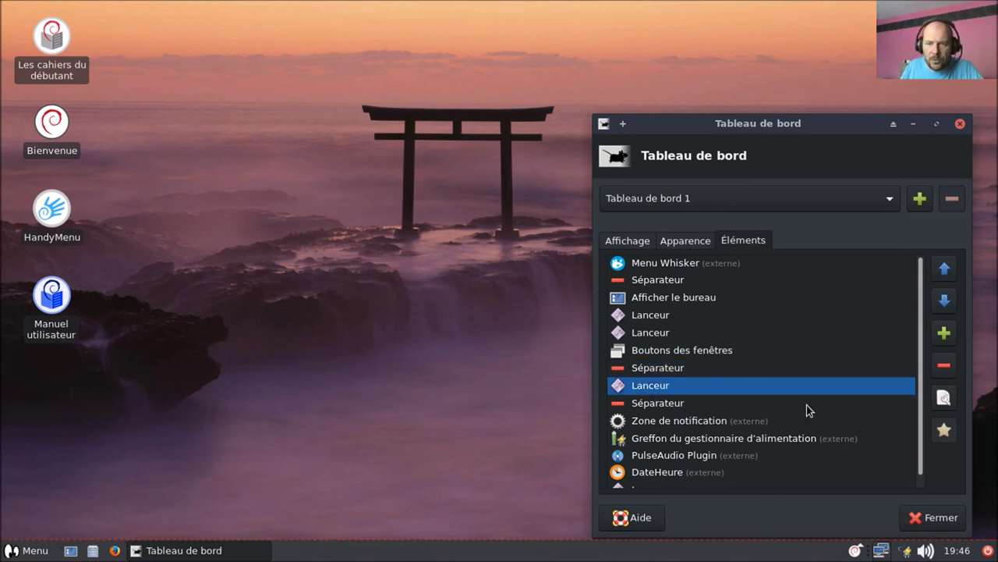
pyautogui.click(943, 400)
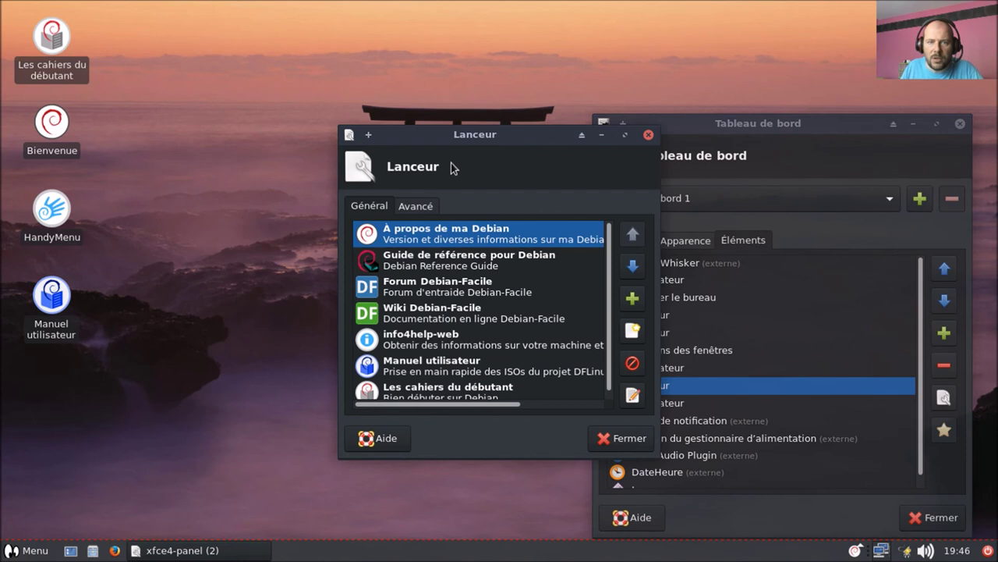
pyautogui.moveTo(444, 142); pyautogui.dragTo(260, 158)
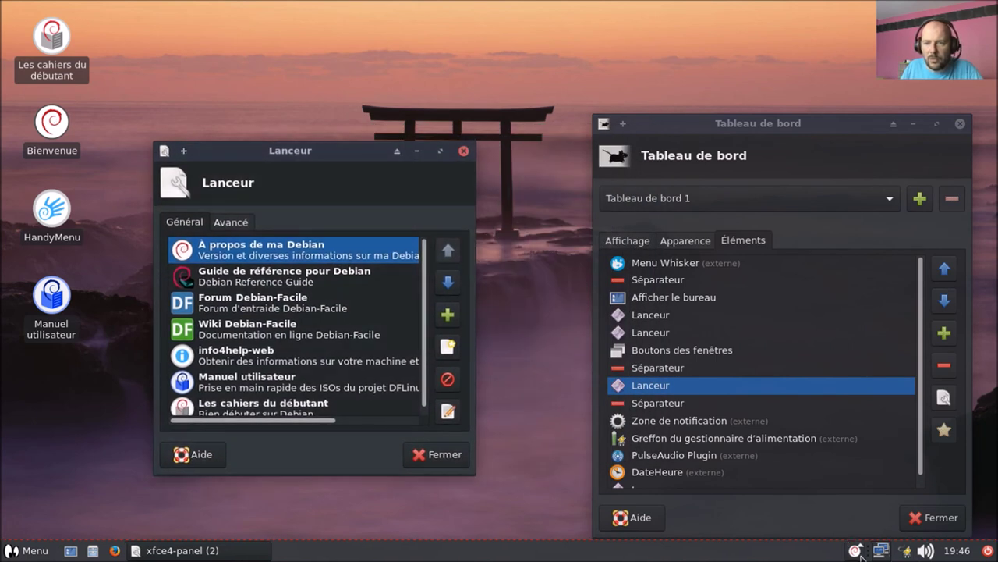
pyautogui.click(423, 460)
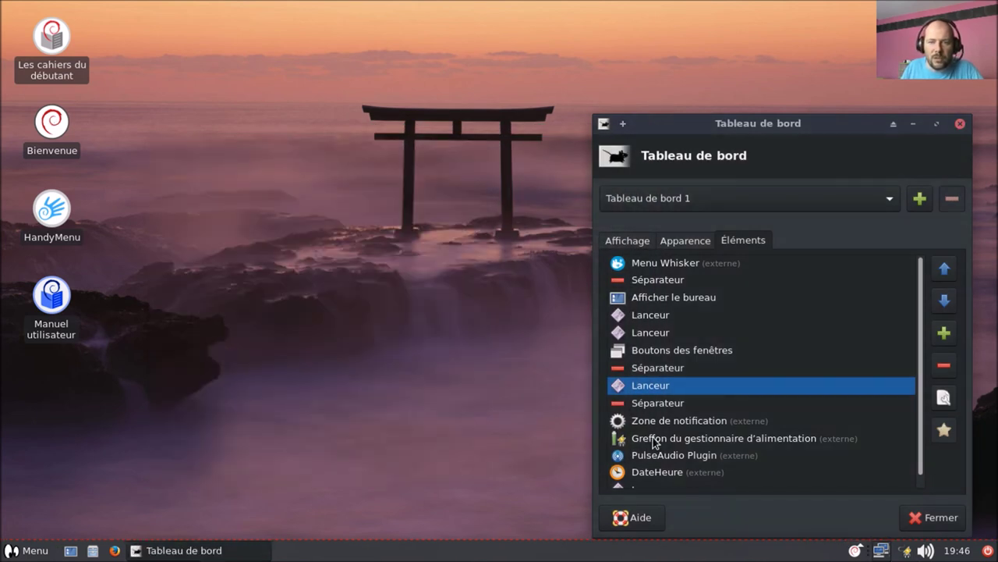
# Step: Remove the Debian help launcher and the expanding separator after Boutons des fenêtres from the panel
pyautogui.click(944, 364)
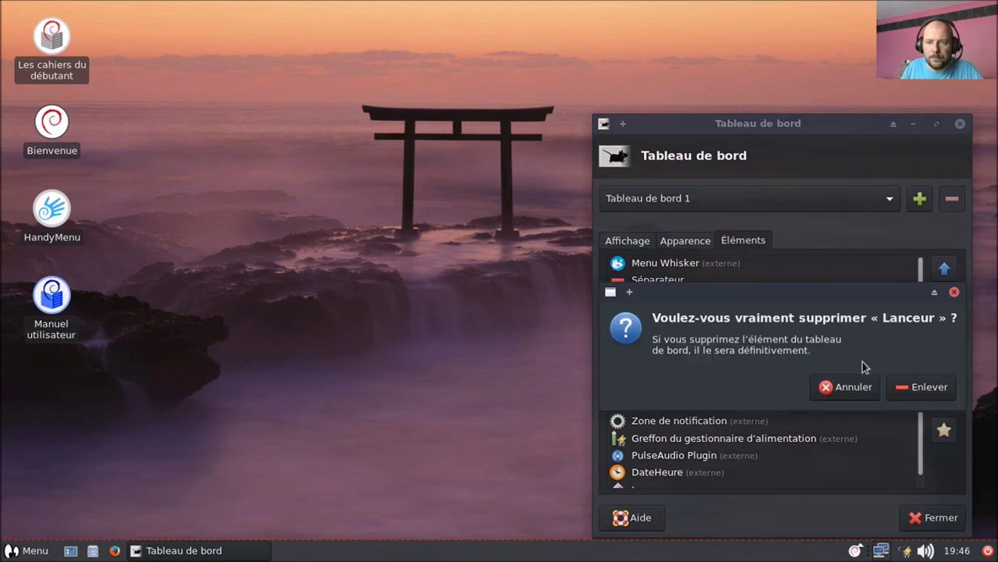
pyautogui.click(921, 395)
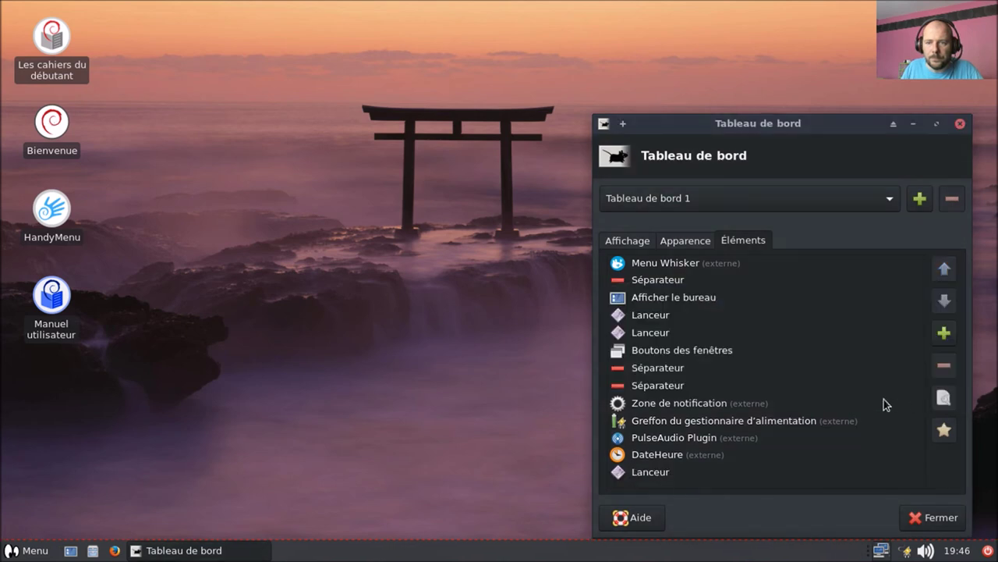
pyautogui.click(650, 370)
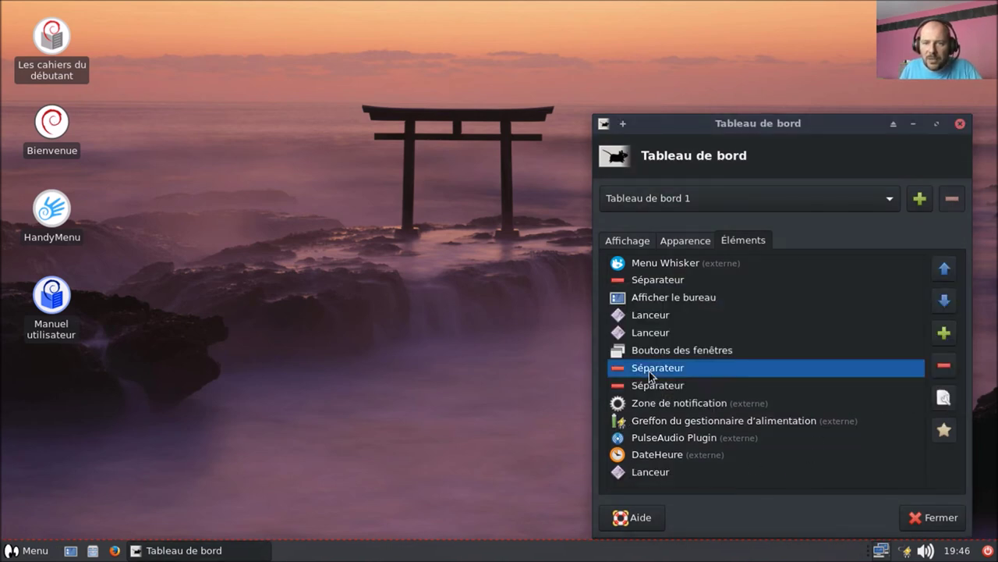
pyautogui.click(944, 364)
pyautogui.click(933, 388)
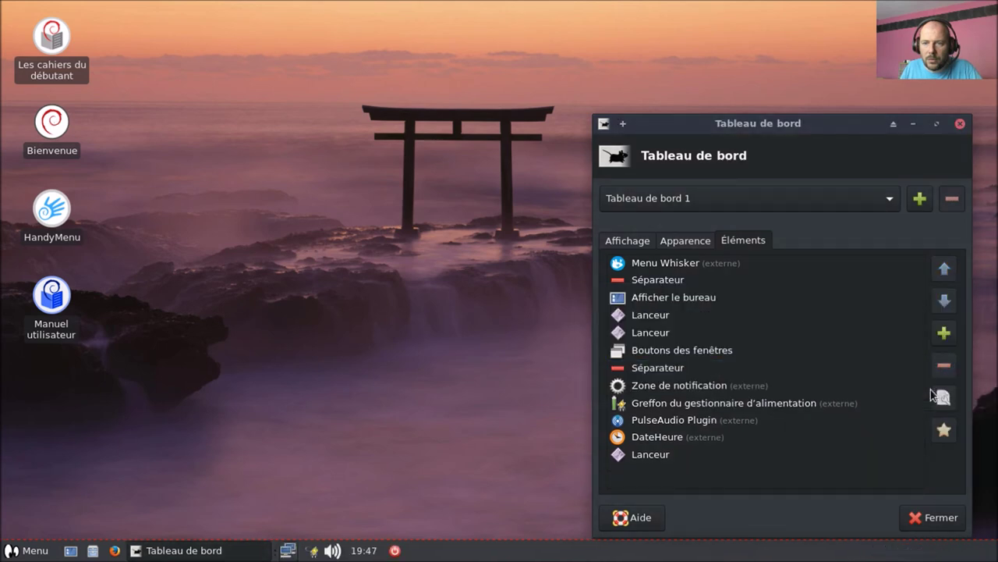
# Step: Make the separator before Zone de notification expand, set its style to Transparent, and close its properties
pyautogui.click(668, 369)
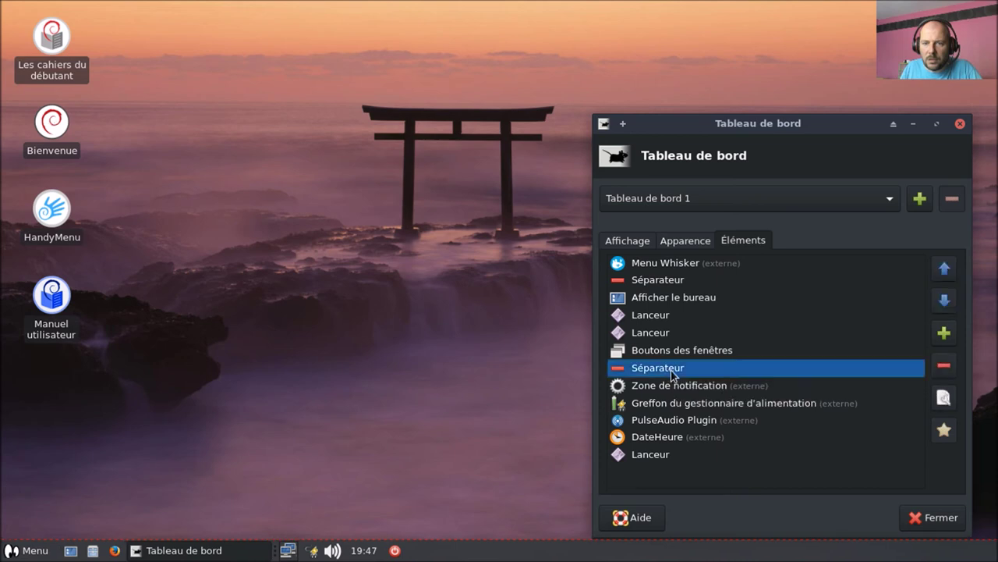
pyautogui.click(944, 398)
pyautogui.click(481, 299)
pyautogui.click(536, 287)
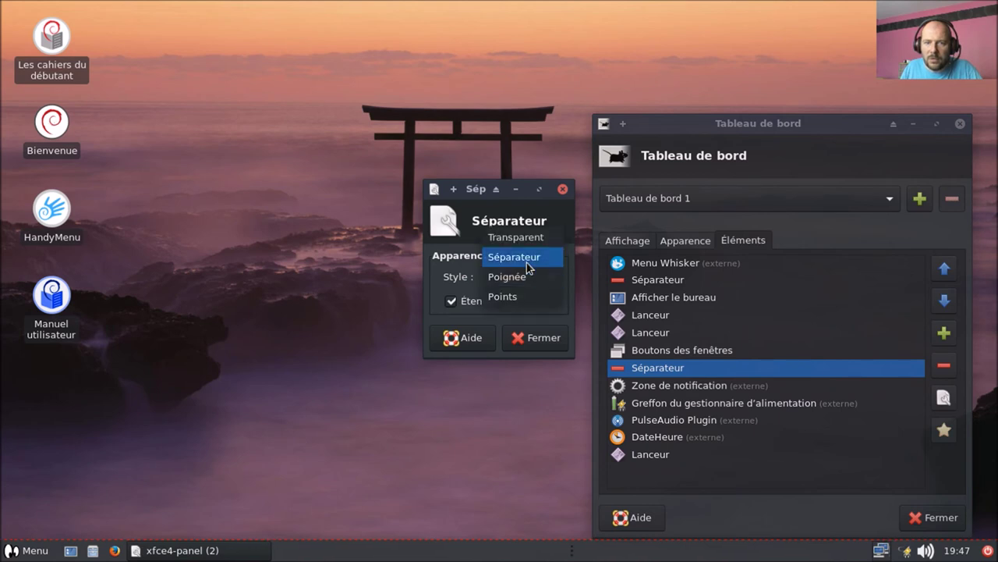
pyautogui.click(531, 244)
pyautogui.click(543, 343)
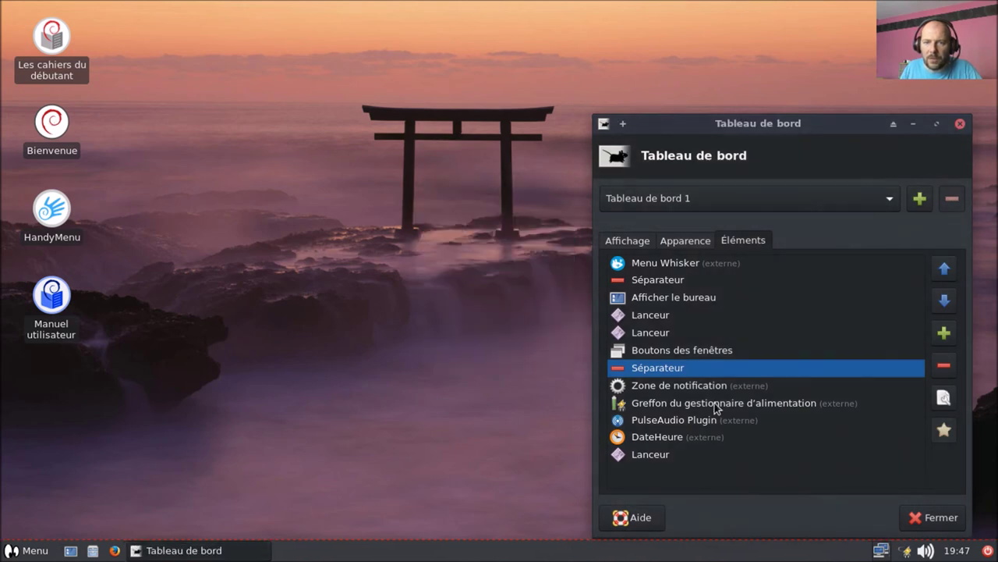
# Step: Open the properties of the Zone de notification item, and bring the panel preferences back to the front
pyautogui.click(713, 389)
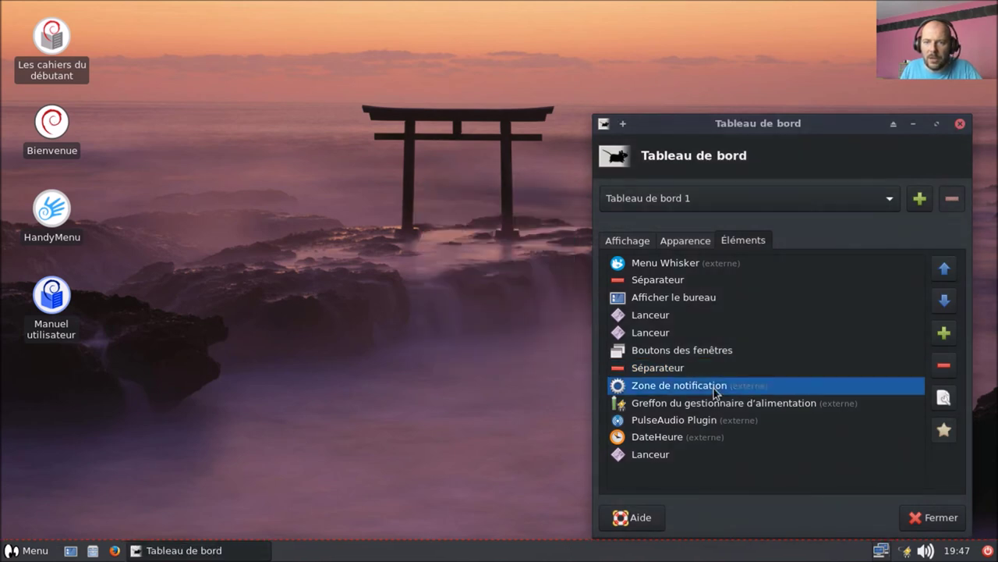
pyautogui.click(943, 398)
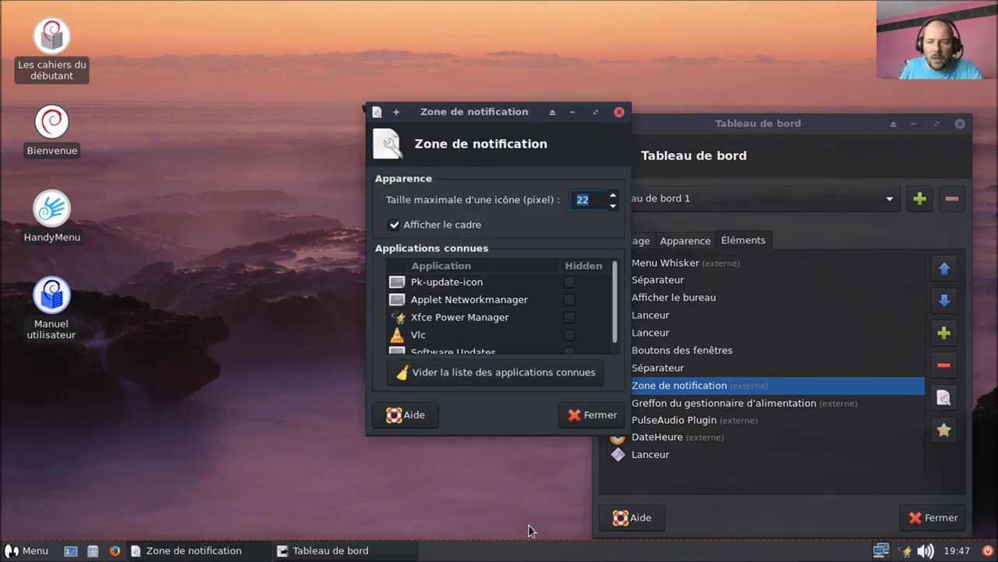
pyautogui.rightClick(519, 553)
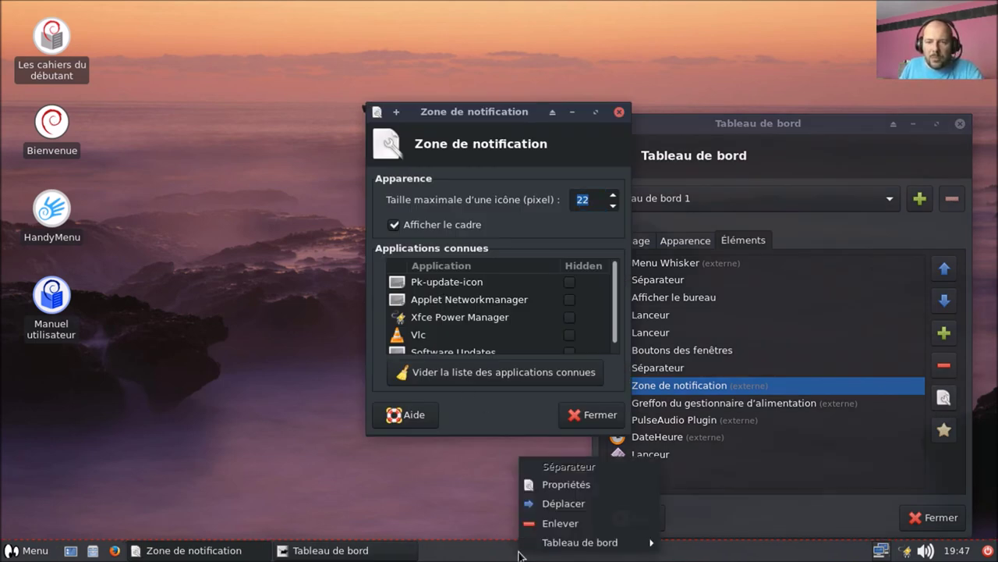
pyautogui.moveTo(579, 546)
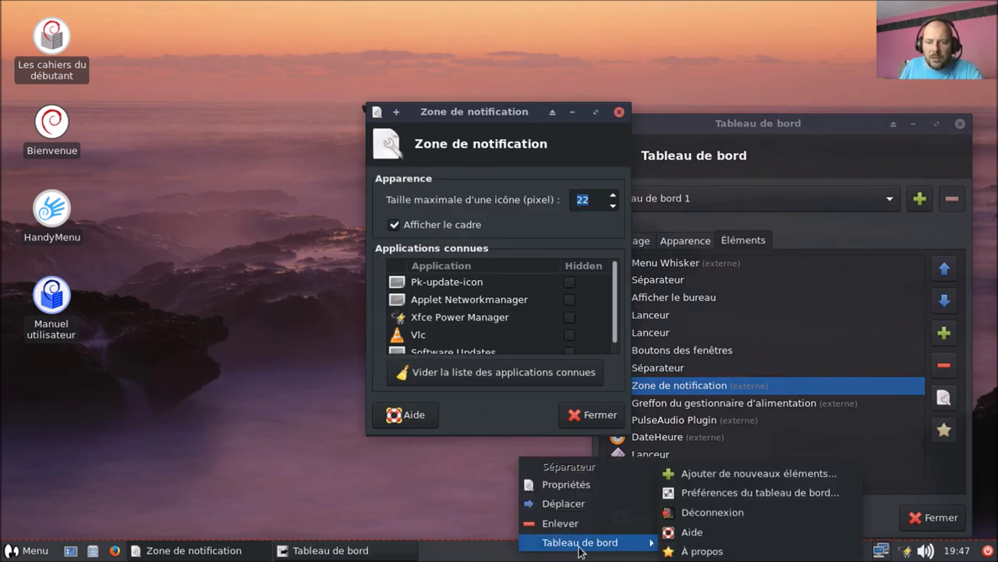
pyautogui.click(723, 499)
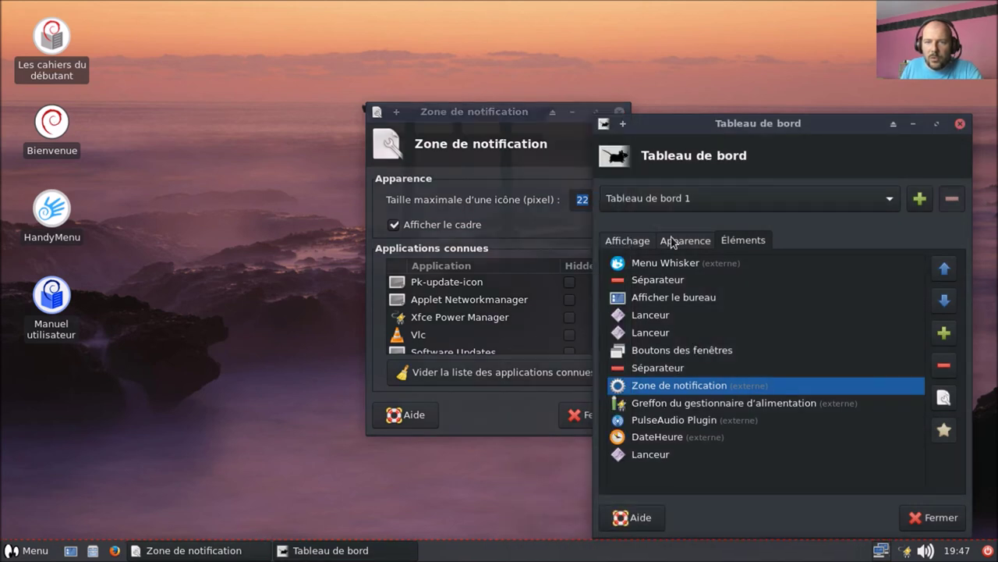
# Step: Set the panel's row size to 36 pixels and close the panel preferences
pyautogui.click(628, 241)
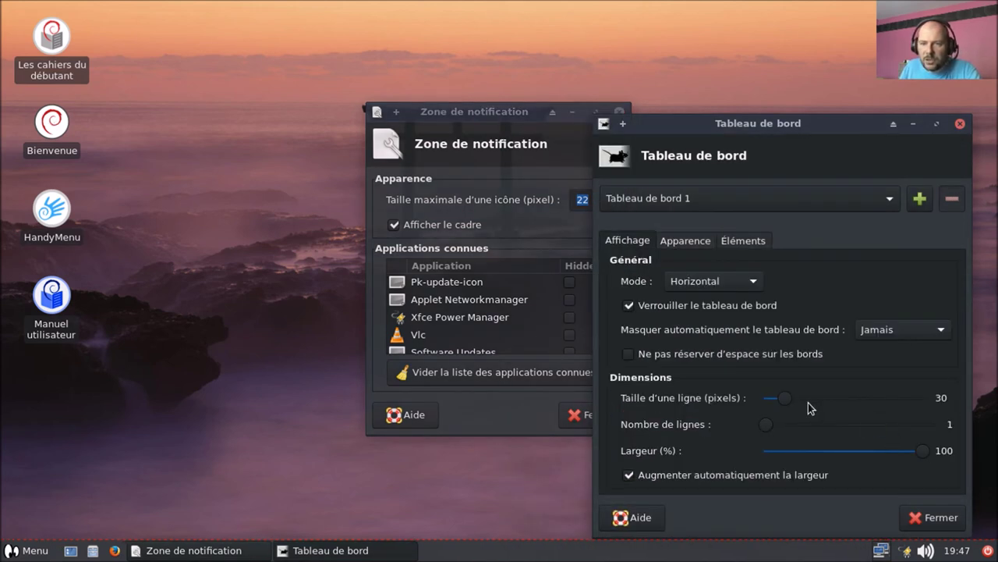
pyautogui.scroll(2, 785, 398)
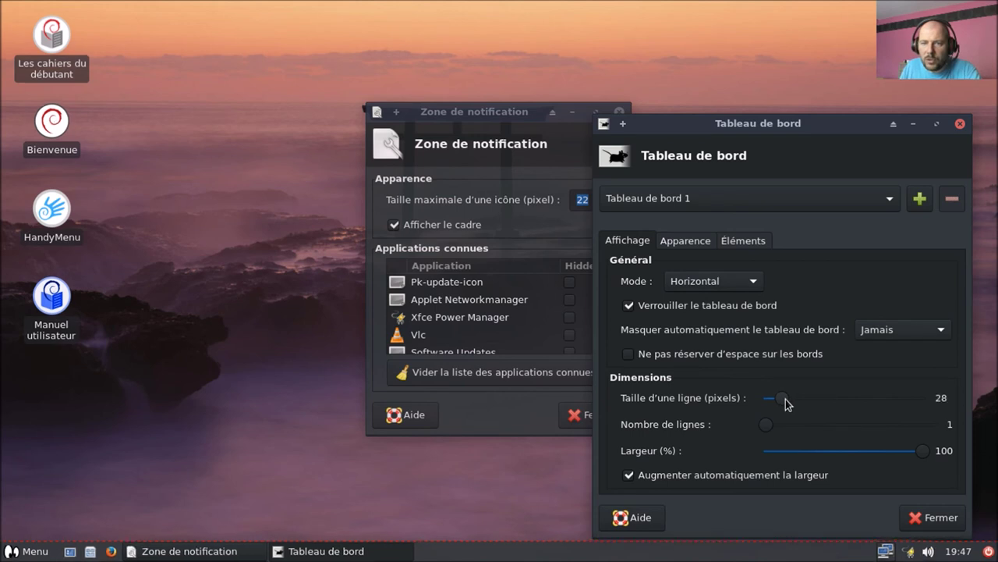
pyautogui.scroll(4, 785, 401)
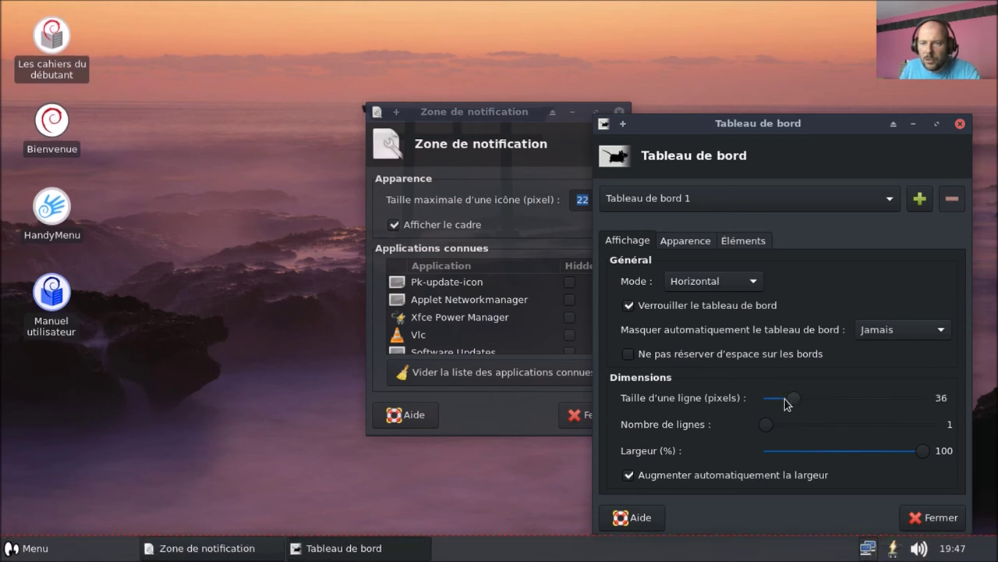
pyautogui.scroll(4, 786, 403)
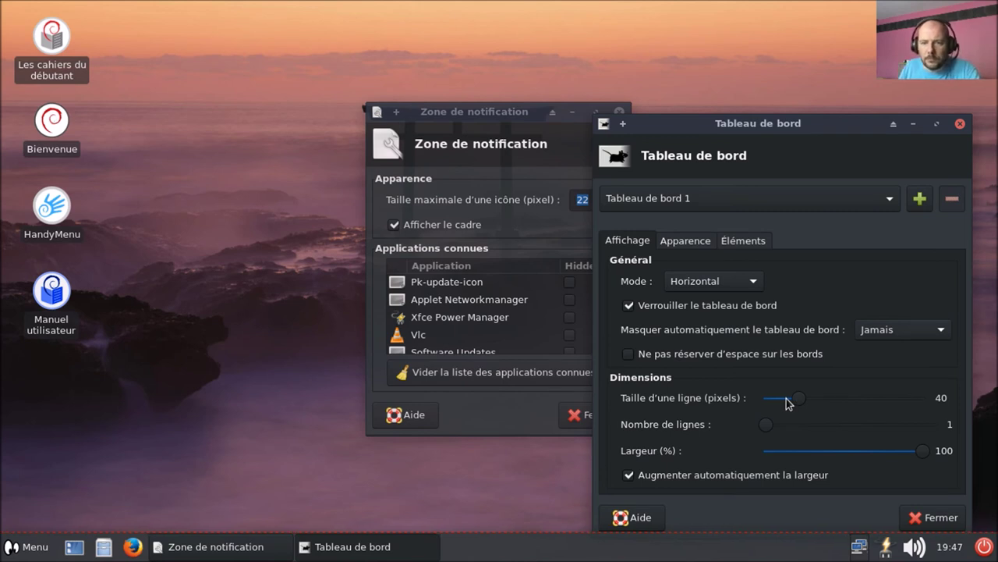
pyautogui.scroll(-4, 786, 402)
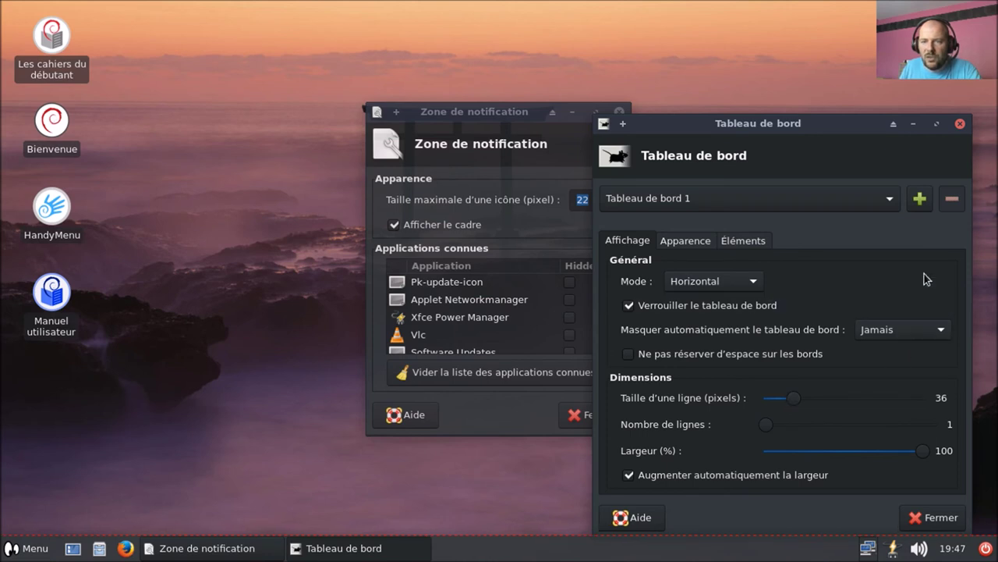
pyautogui.click(960, 124)
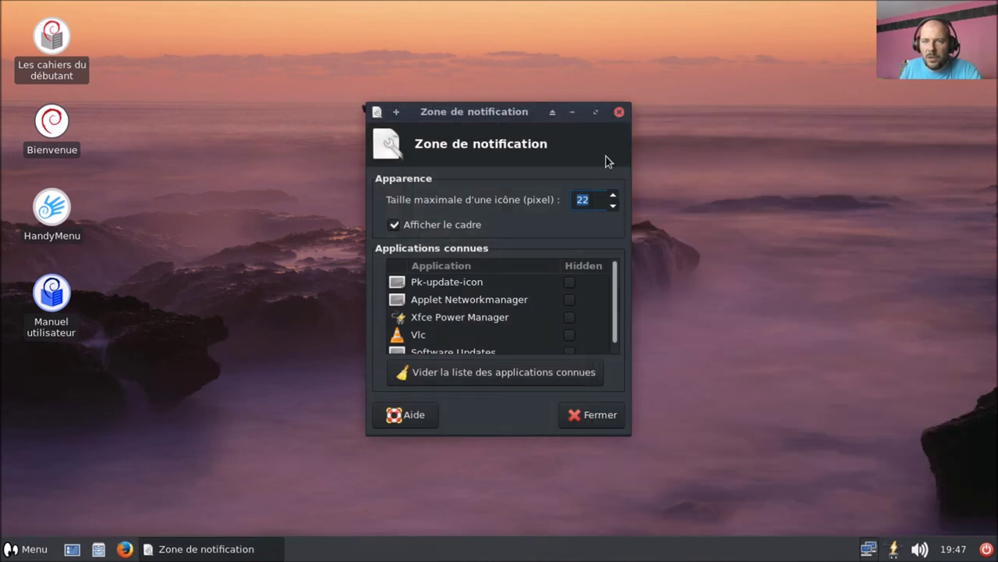
# Step: Set the maximum icon size of the Zone de notification to 34 pixels, disable its frame, and close its properties
pyautogui.click(613, 196)
pyautogui.click(613, 196)
pyautogui.click(613, 197)
pyautogui.click(613, 197)
pyautogui.click(613, 196)
pyautogui.click(613, 197)
pyautogui.click(613, 196)
pyautogui.click(613, 196)
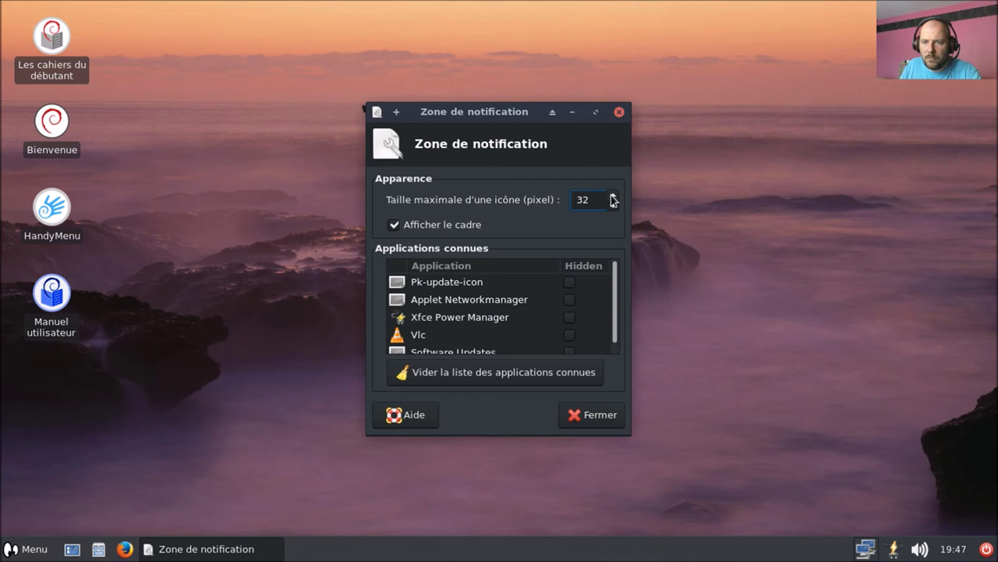
pyautogui.click(414, 226)
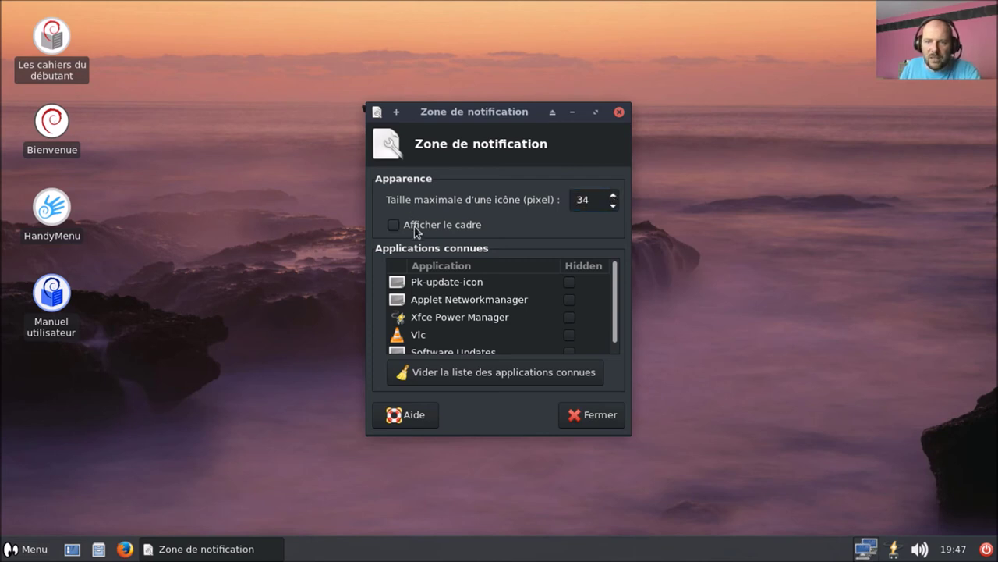
pyautogui.click(586, 418)
# Step: Reopen the panel preferences at the list of items and select the Greffon du gestionnaire d'alimentation entry
pyautogui.rightClick(580, 556)
pyautogui.moveTo(644, 550)
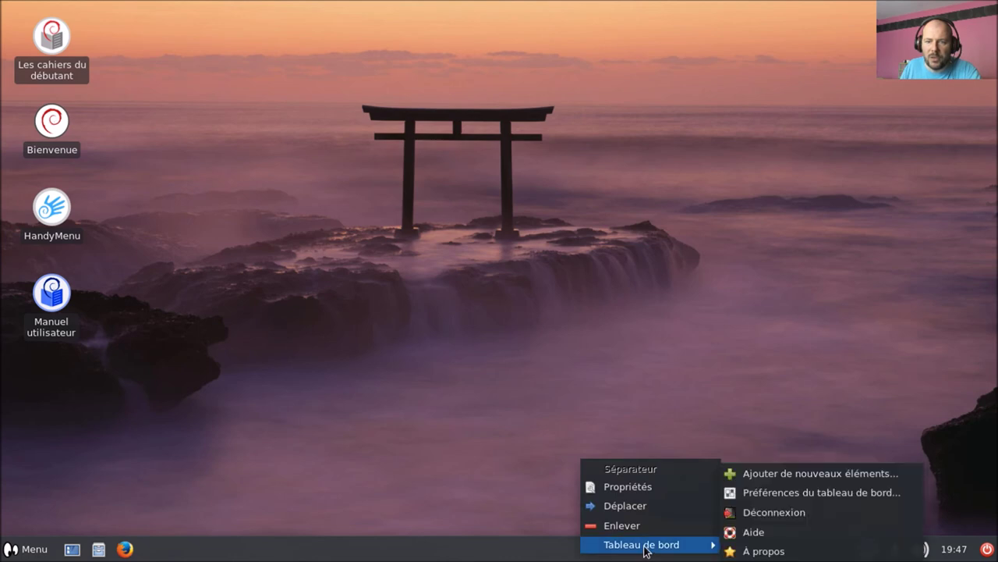
pyautogui.click(783, 492)
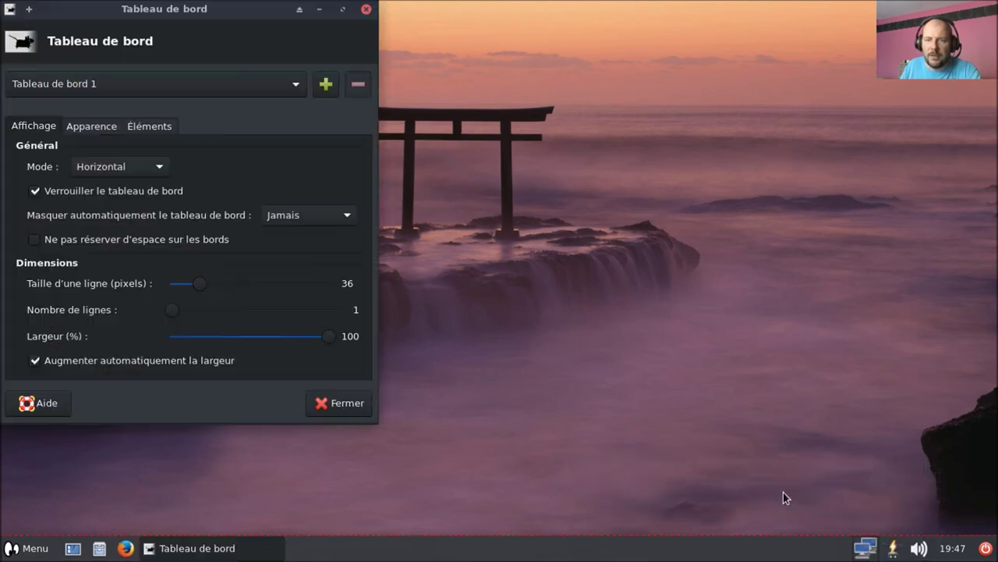
pyautogui.click(160, 128)
pyautogui.moveTo(184, 9); pyautogui.dragTo(456, 63)
pyautogui.click(355, 345)
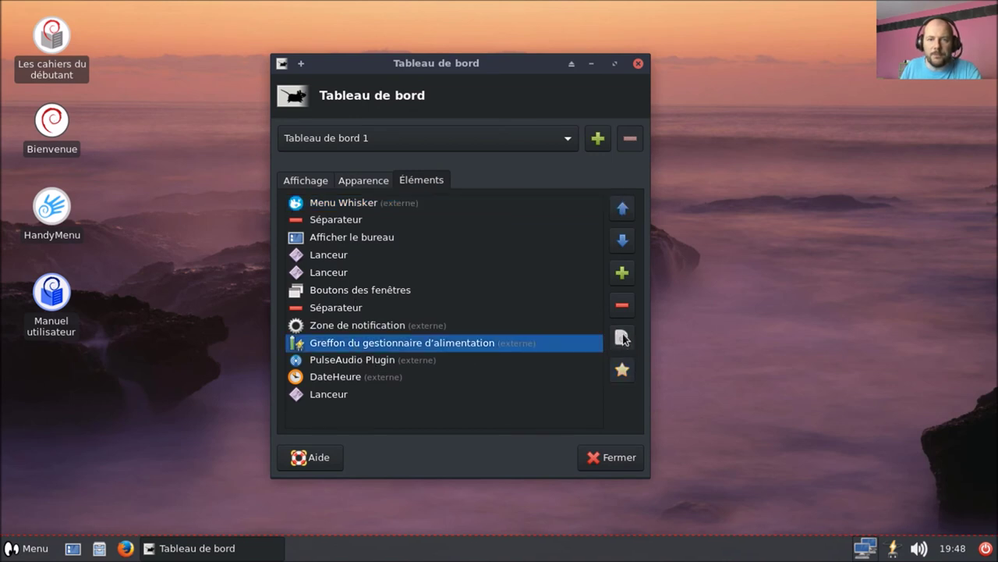
# Step: Look at the properties of the PulseAudio Plugin item beside the panel preferences, and close them
pyautogui.click(368, 361)
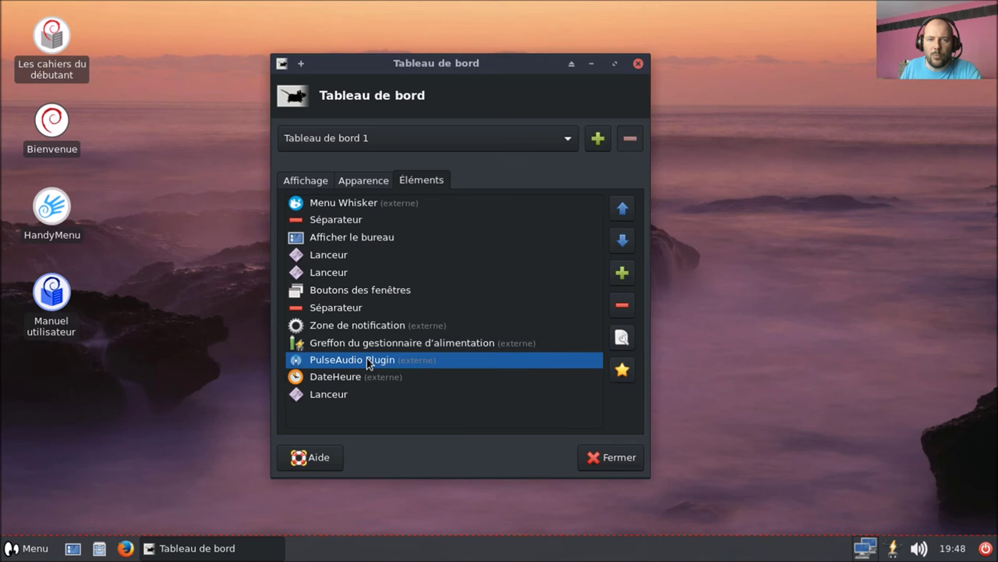
pyautogui.click(624, 341)
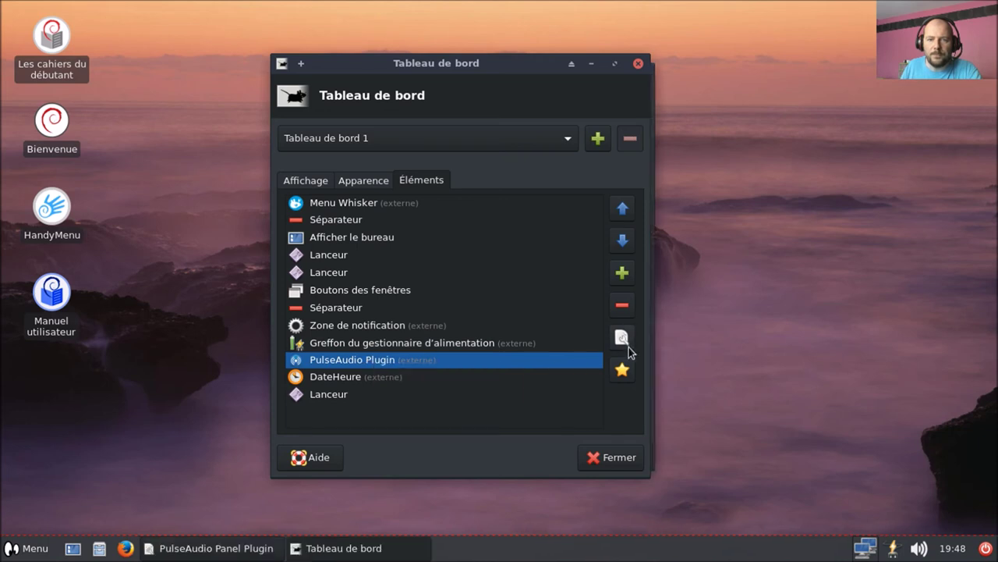
pyautogui.moveTo(520, 83); pyautogui.dragTo(839, 138)
pyautogui.moveTo(513, 72); pyautogui.dragTo(223, 49)
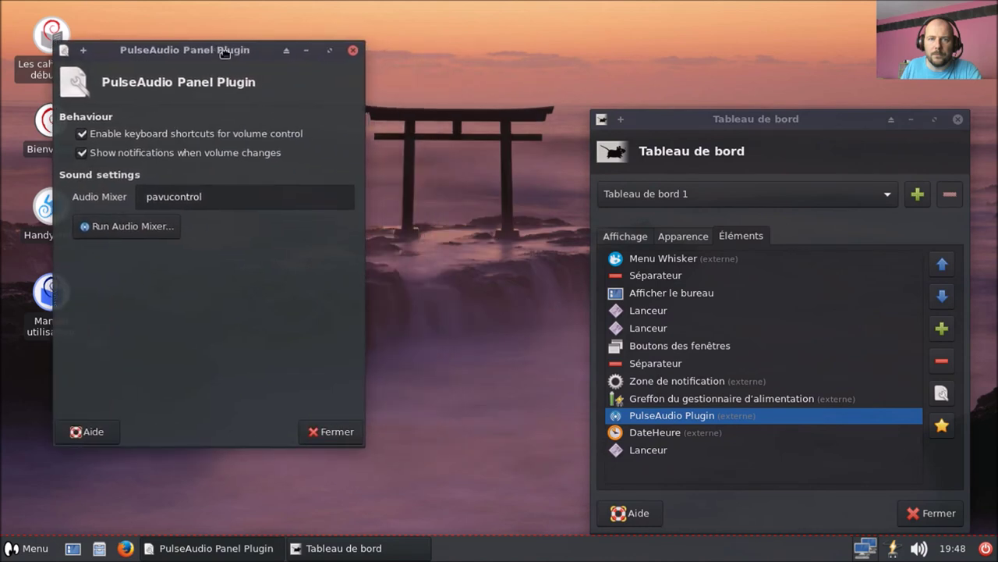
pyautogui.click(353, 51)
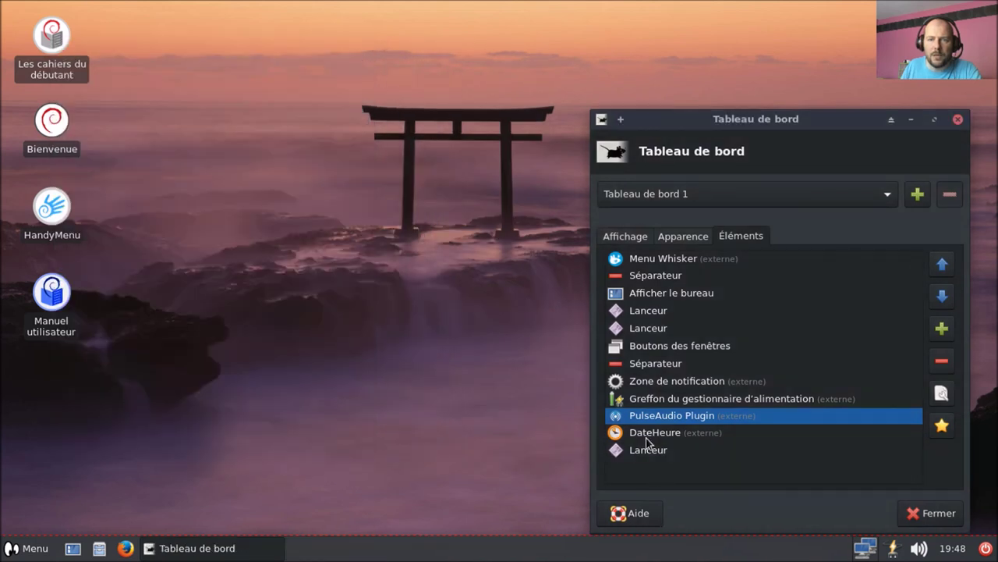
# Step: Review the layout, date and time formats in the DateHeure item's properties and close them
pyautogui.click(647, 439)
pyautogui.click(940, 396)
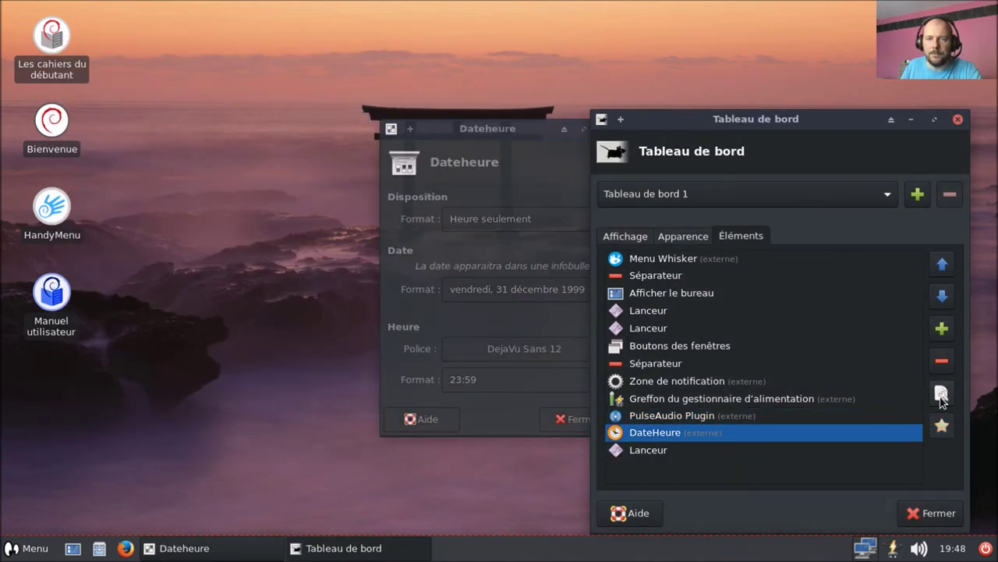
pyautogui.moveTo(454, 129); pyautogui.dragTo(253, 117)
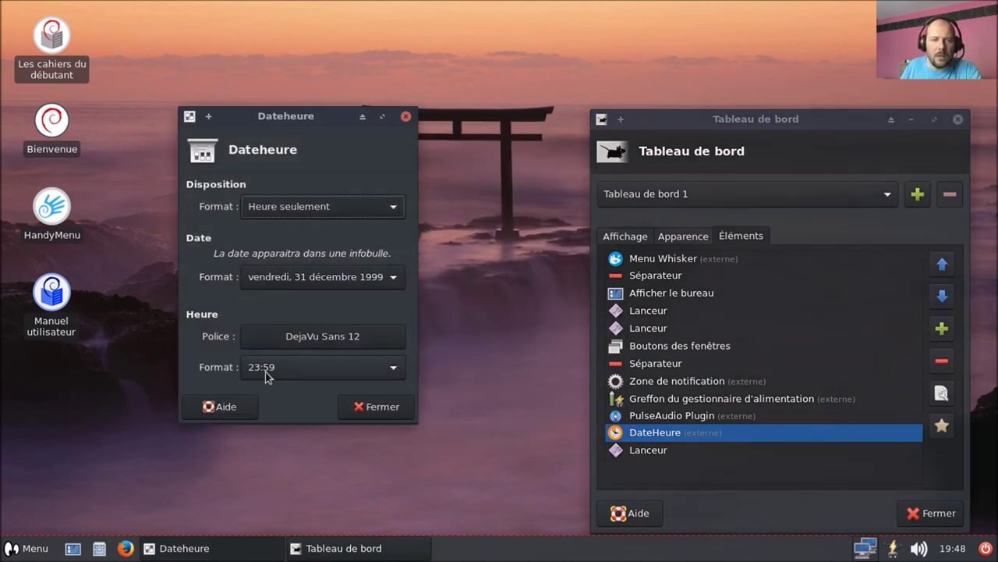
pyautogui.click(382, 413)
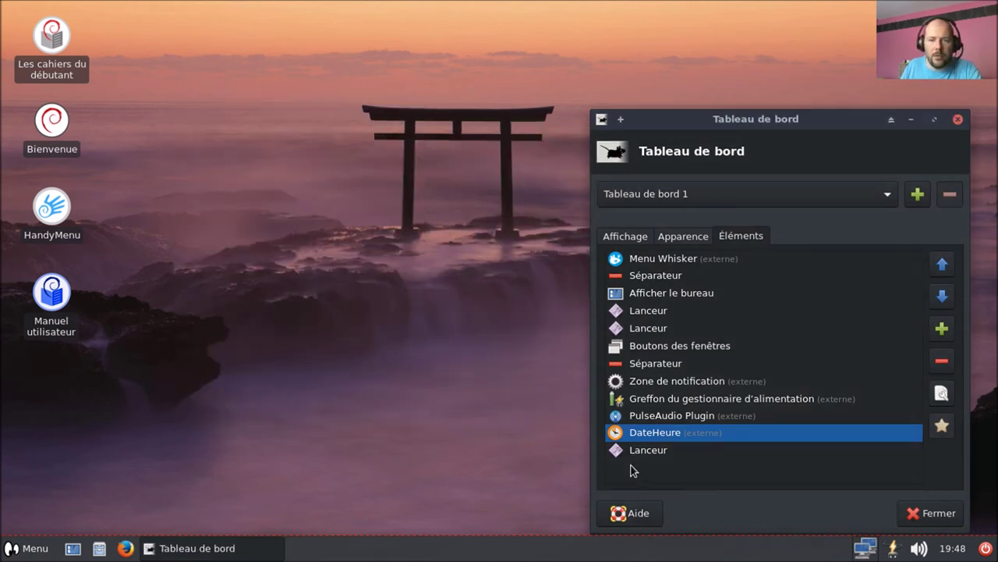
# Step: Inspect the command of the Déconnexion launcher at the end of the panel, and close its windows without changing anything
pyautogui.click(648, 452)
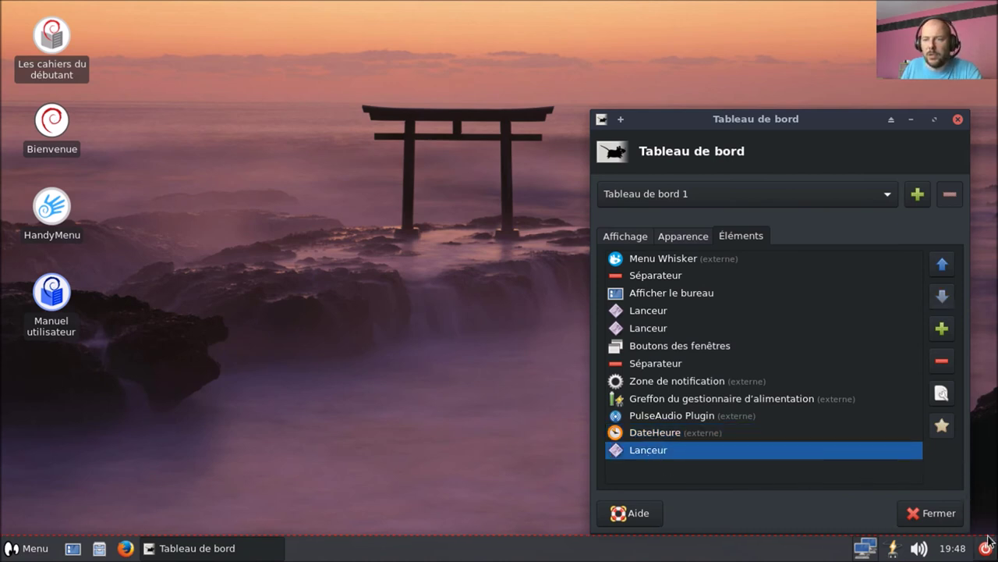
pyautogui.click(942, 393)
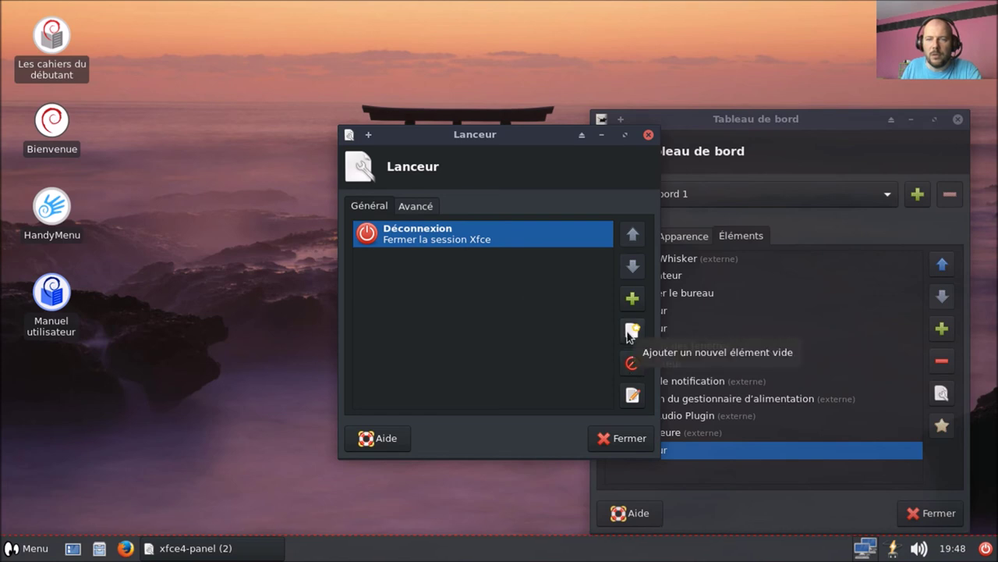
pyautogui.click(632, 395)
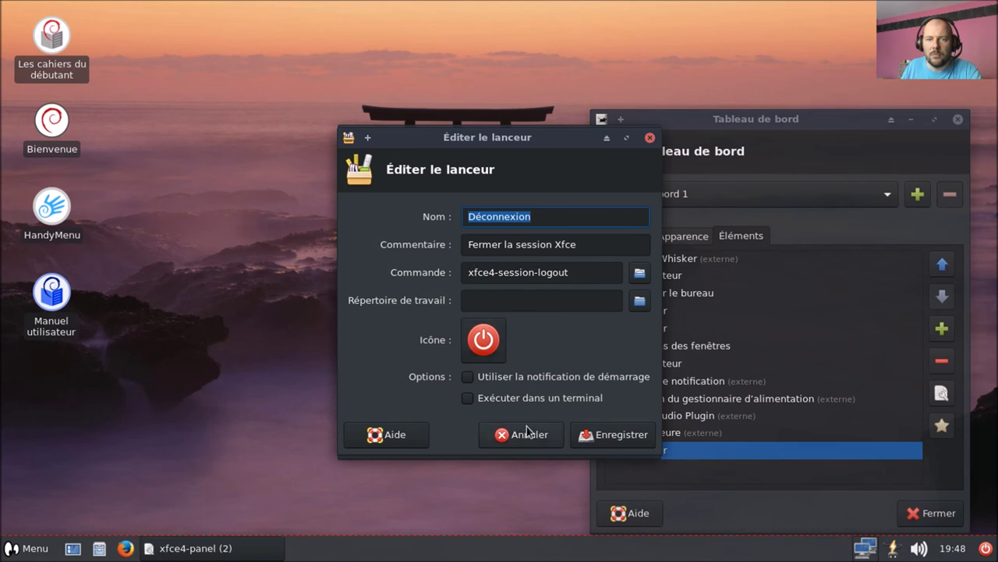
pyautogui.tripleClick(577, 274)
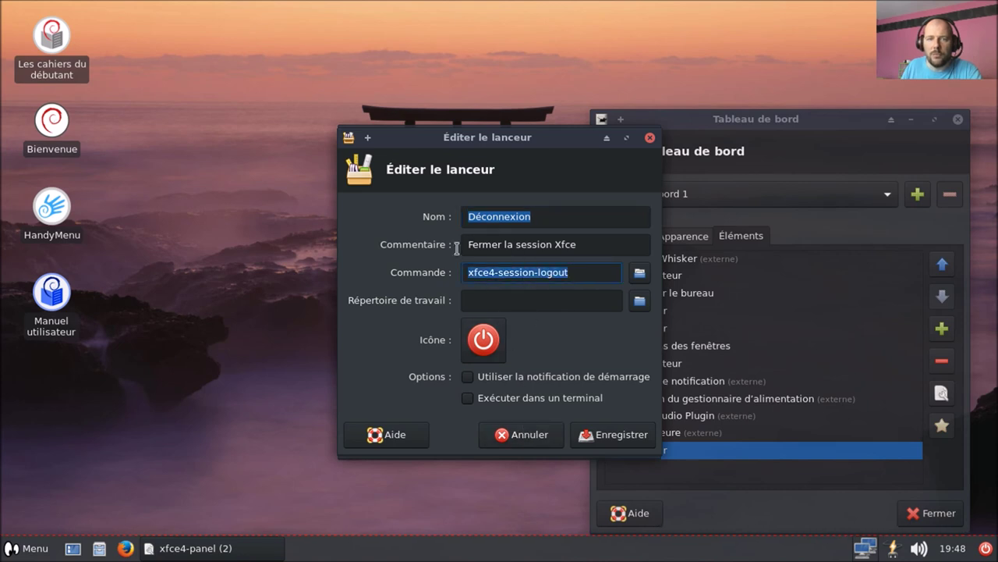
pyautogui.click(528, 440)
pyautogui.click(607, 443)
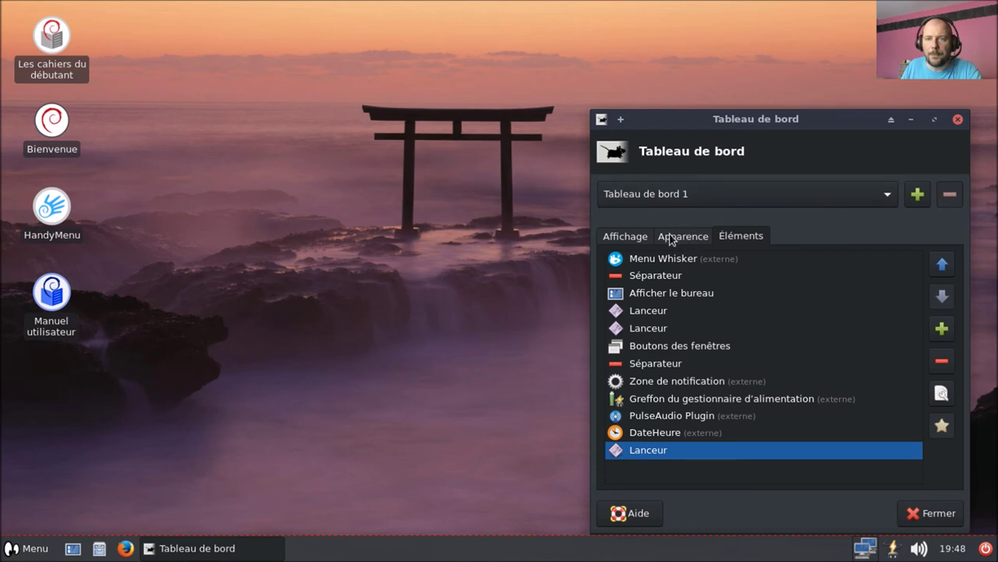
# Step: Add the Applet corbeille and Boutons d'action items to the panel
pyautogui.click(942, 327)
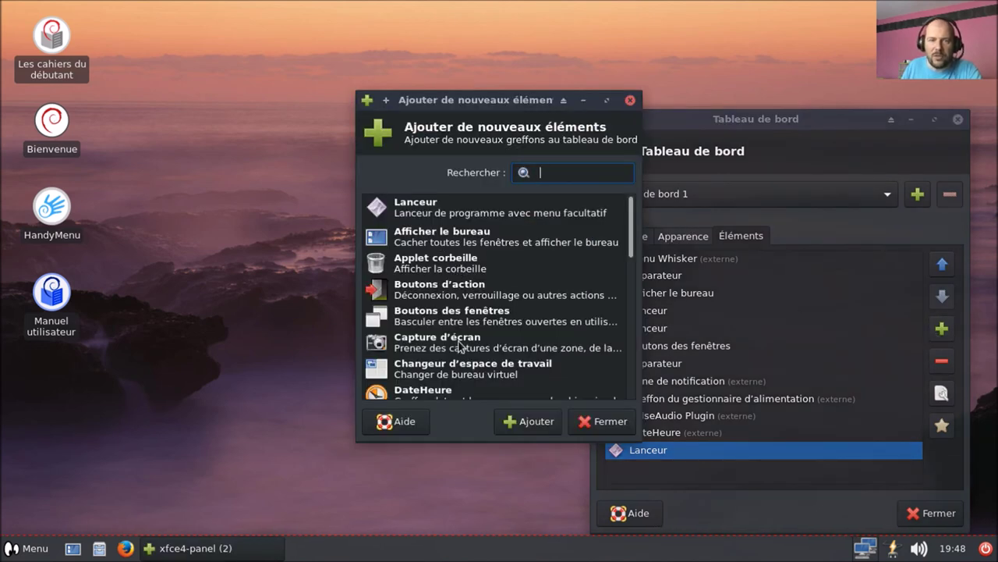
pyautogui.click(450, 233)
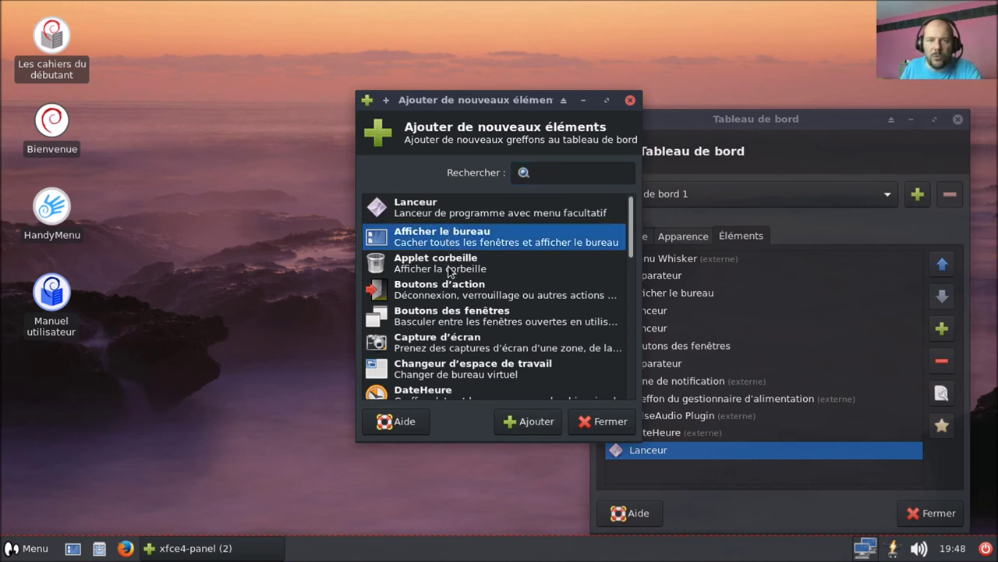
pyautogui.click(450, 266)
pyautogui.click(551, 425)
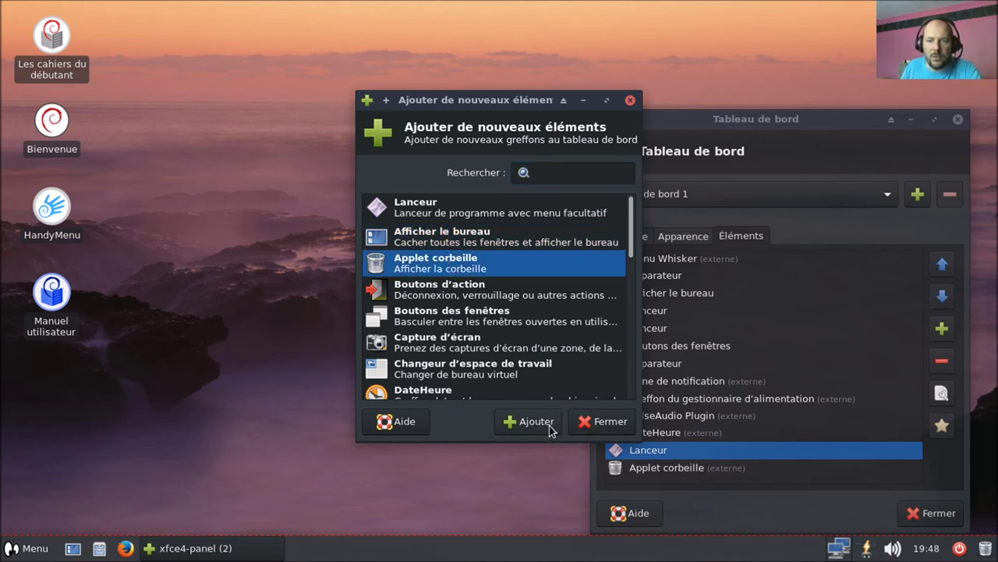
pyautogui.click(484, 293)
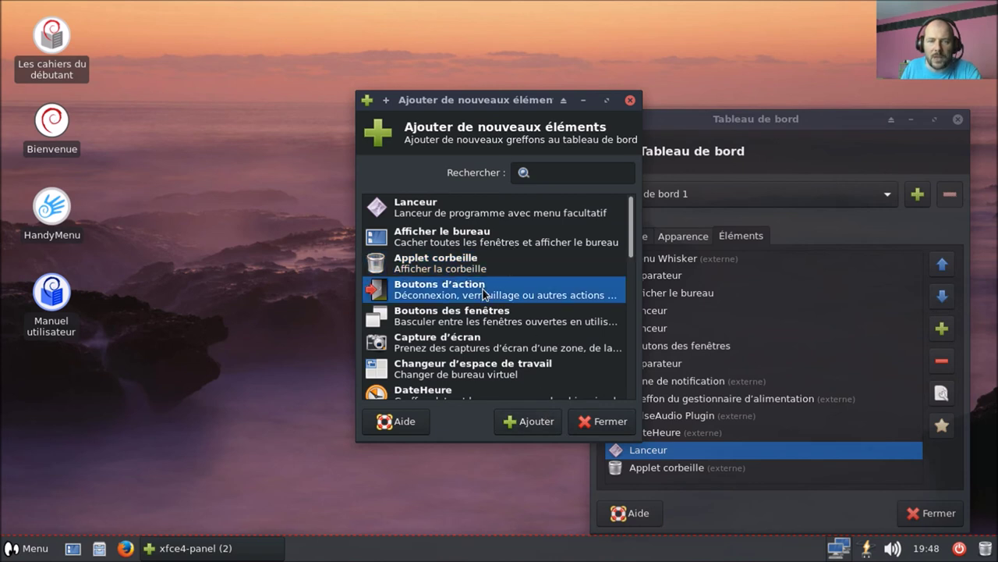
pyautogui.click(522, 425)
pyautogui.scroll(-1, 472, 277)
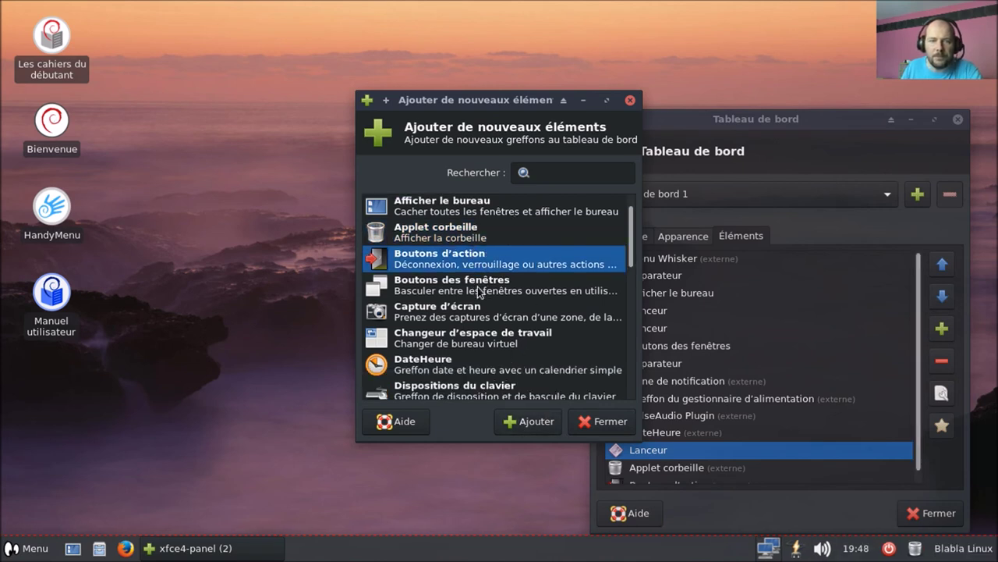
# Step: Move the Applet corbeille on the panel to just before the Zone de notification
pyautogui.rightClick(915, 549)
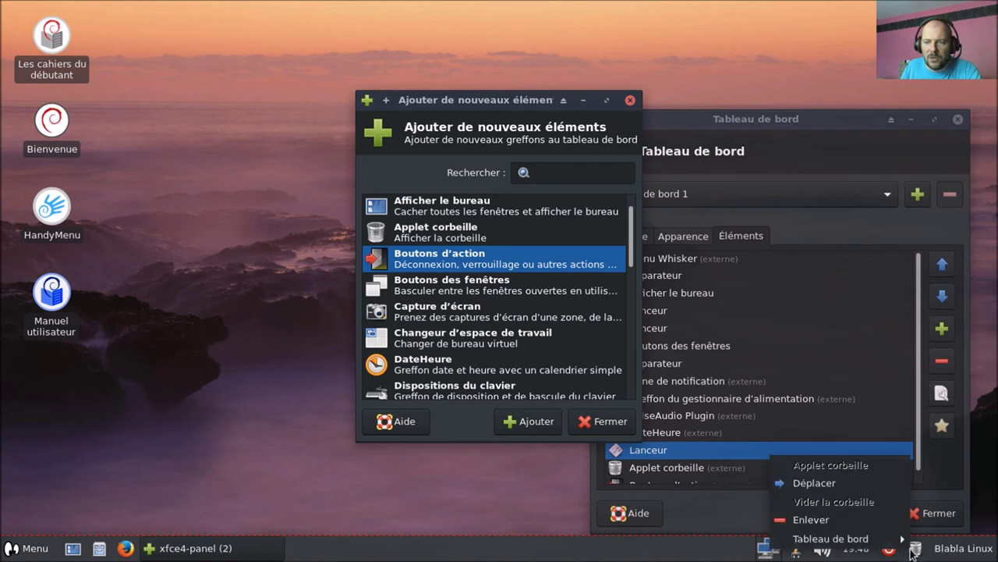
pyautogui.click(826, 483)
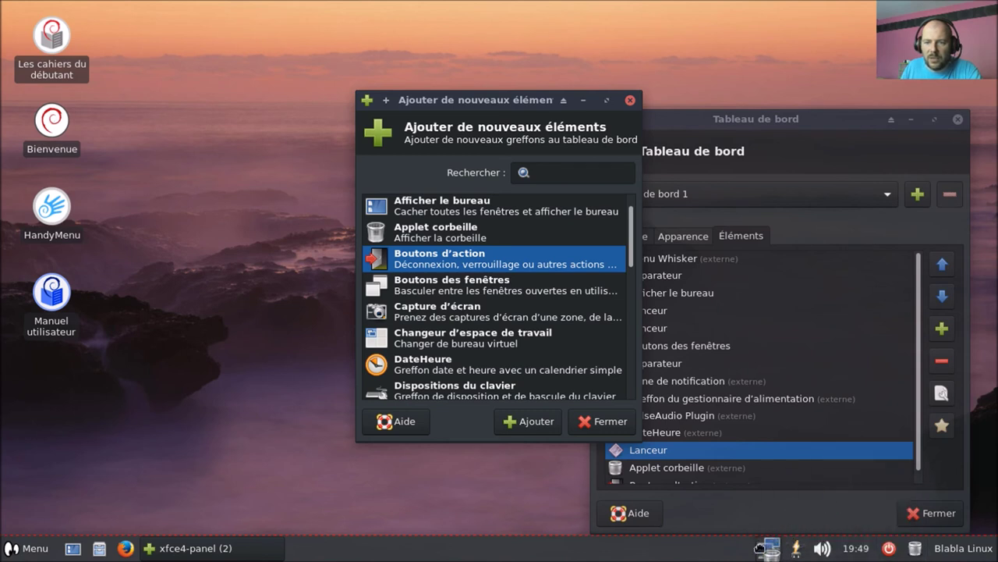
pyautogui.click(750, 554)
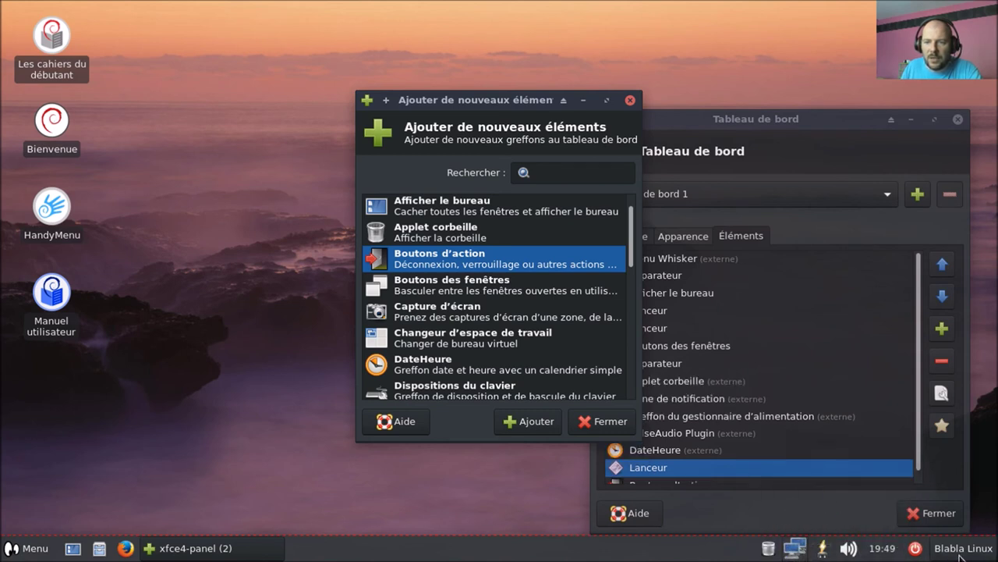
# Step: Remove the red Déconnexion launcher from the panel and confirm the removal
pyautogui.rightClick(919, 550)
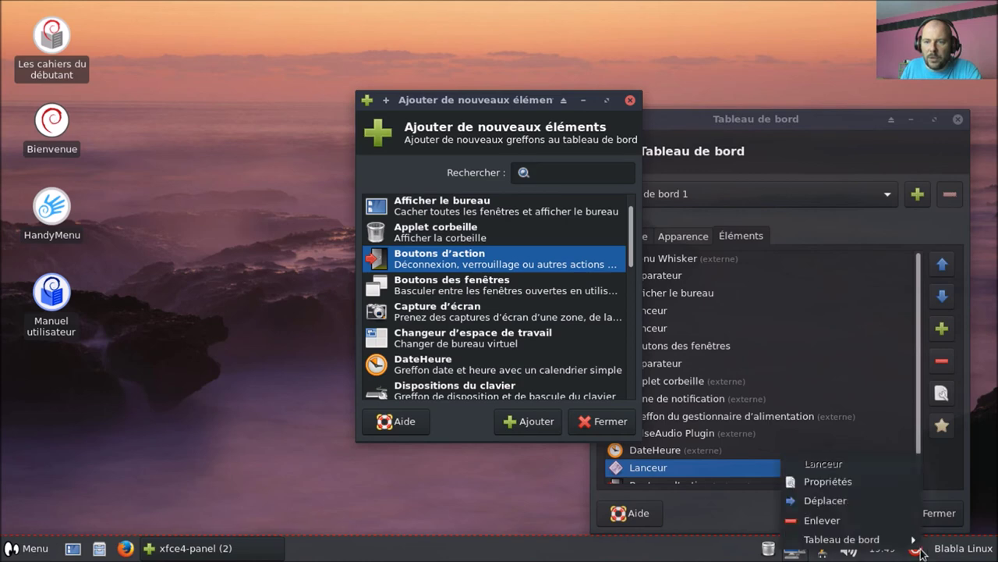
pyautogui.click(797, 521)
pyautogui.click(647, 312)
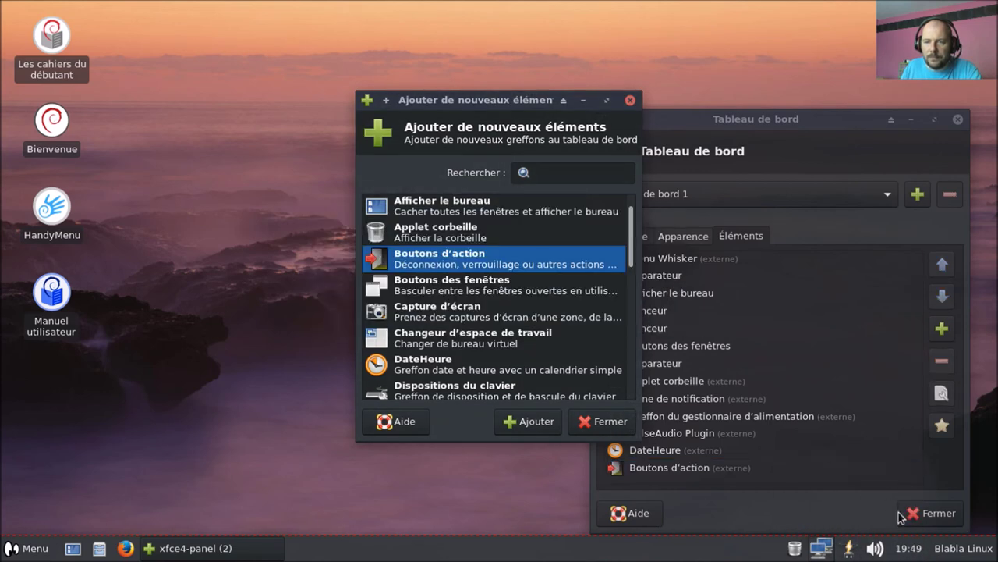
# Step: Change the appearance of the Boutons d'action item from a session menu to Boutons d'action
pyautogui.rightClick(969, 557)
pyautogui.click(880, 497)
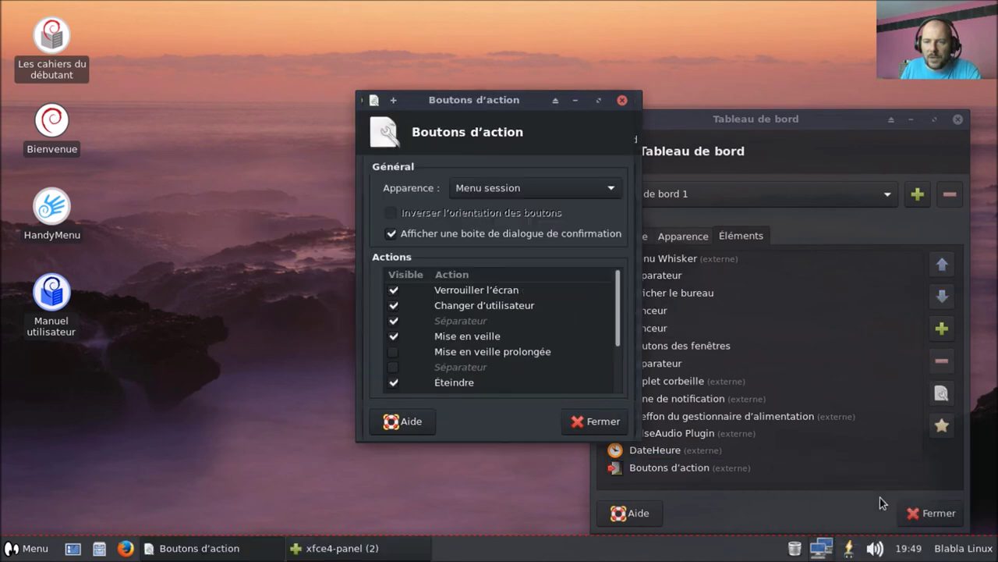
pyautogui.click(480, 190)
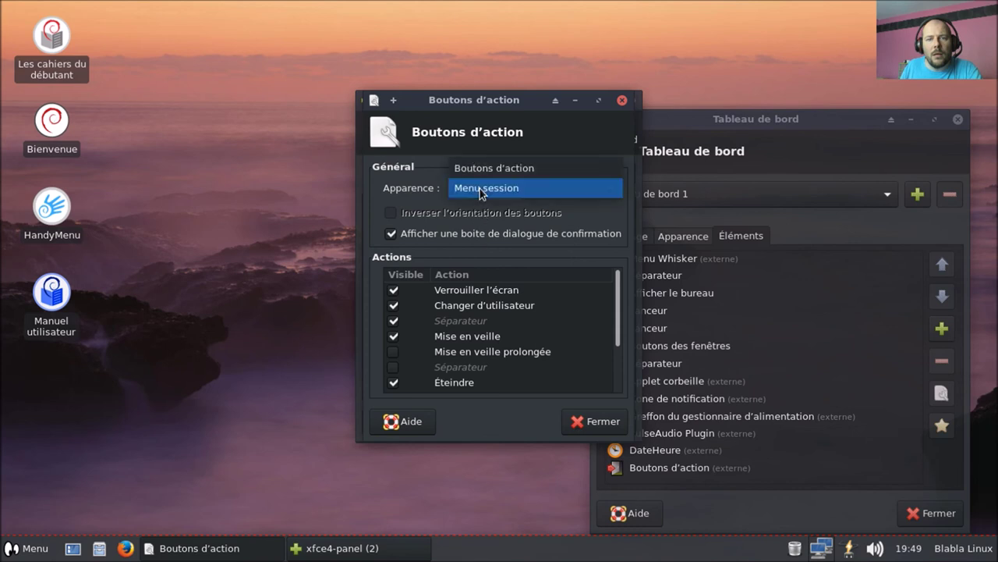
pyautogui.click(483, 175)
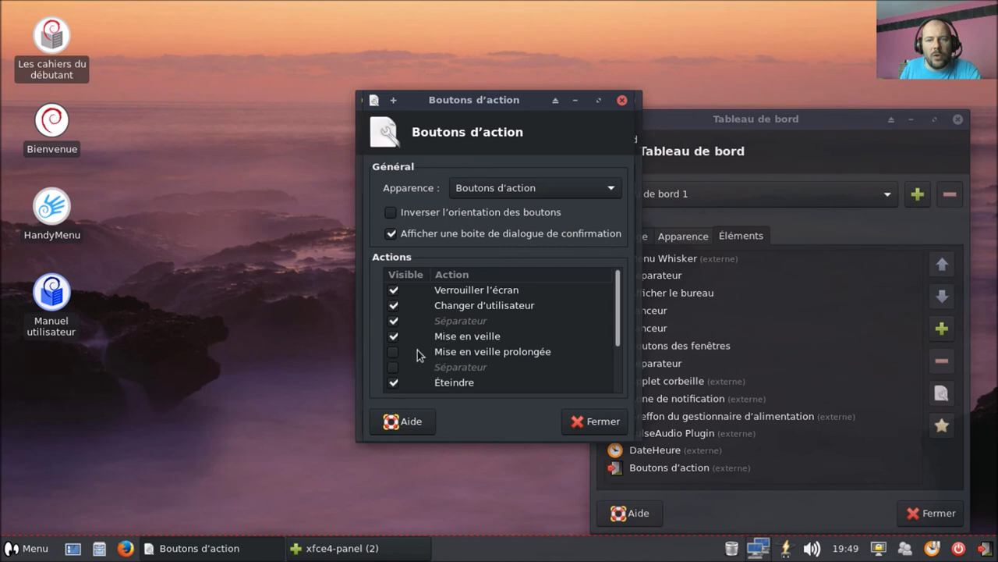
# Step: Hide every action and separator of the Boutons d'action item except Déconnexion…, and close its properties
pyautogui.scroll(-3, 456, 328)
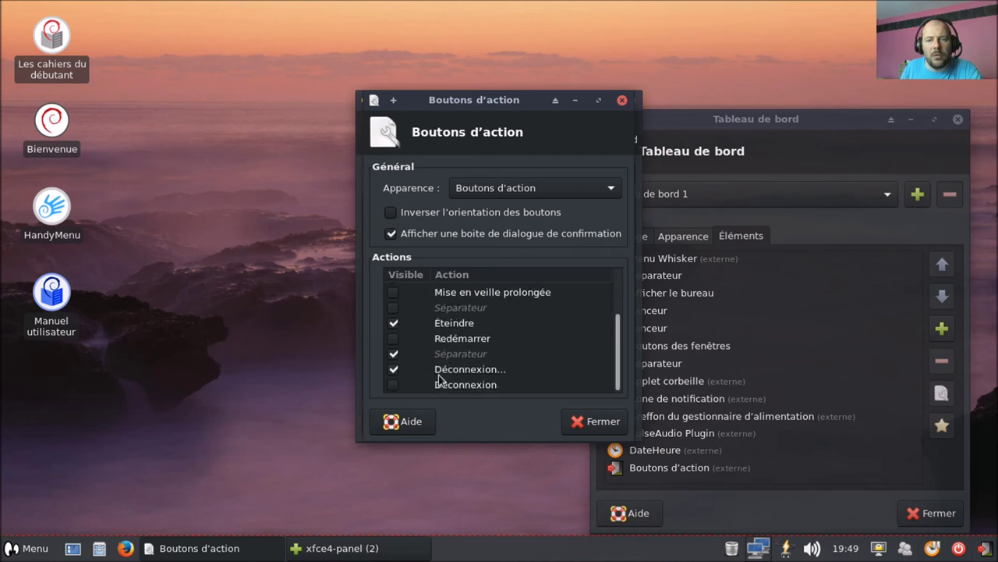
pyautogui.click(393, 353)
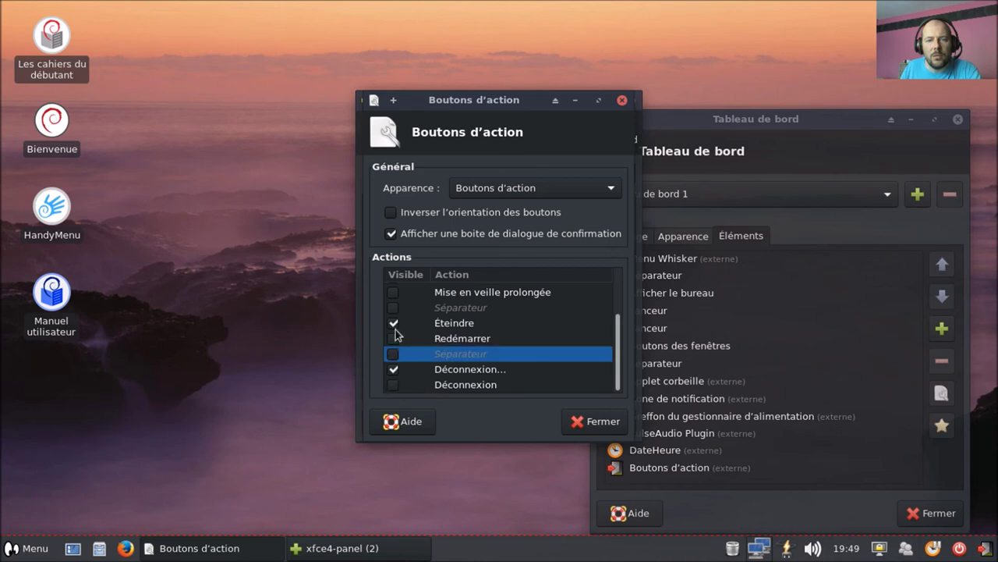
pyautogui.click(394, 323)
pyautogui.scroll(1, 405, 341)
pyautogui.click(394, 321)
pyautogui.click(393, 305)
pyautogui.click(393, 289)
pyautogui.scroll(1, 394, 295)
pyautogui.click(394, 290)
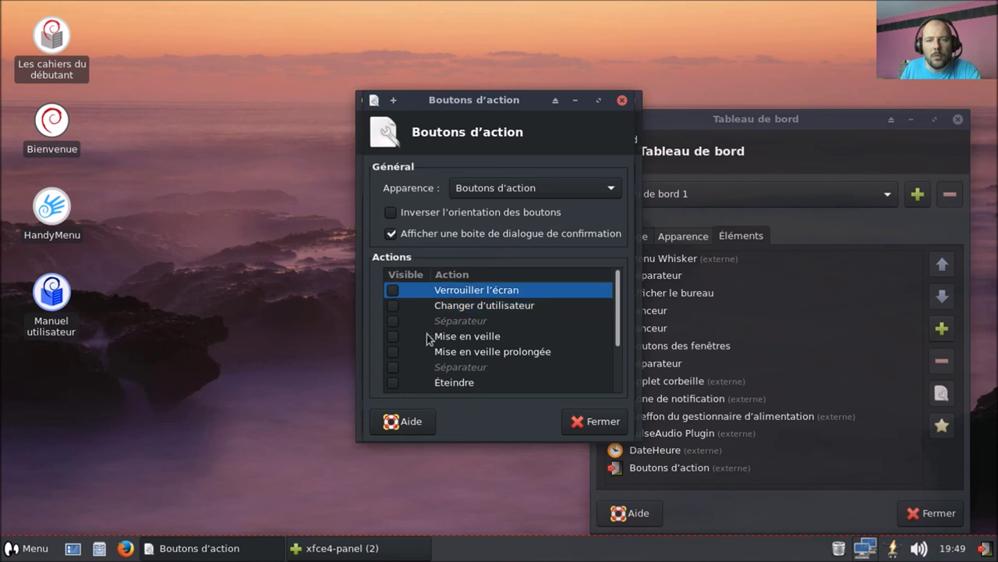
pyautogui.click(581, 433)
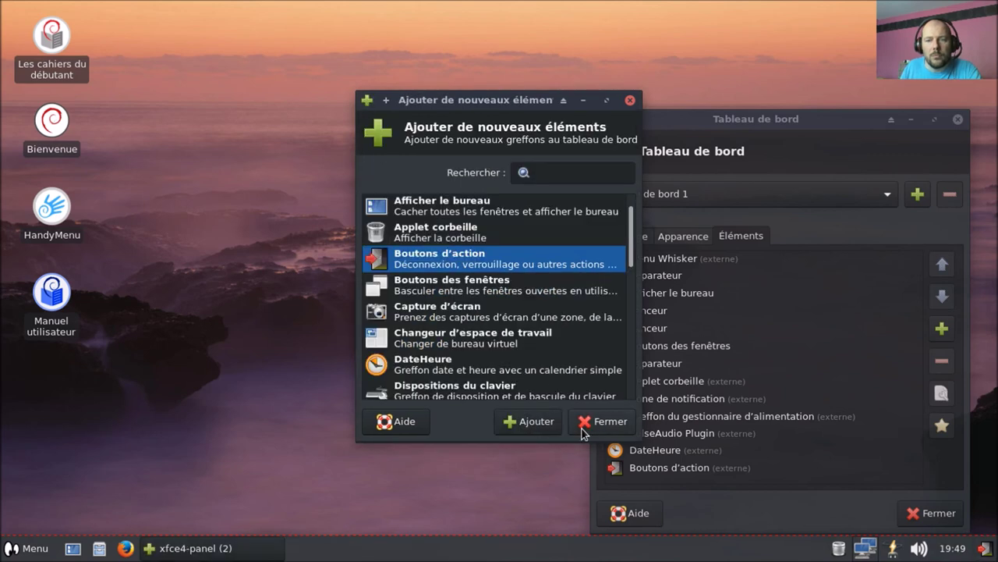
# Step: Test the panel's logout button by opening the Déconnexion dialog, and cancel it without logging out
pyautogui.click(986, 550)
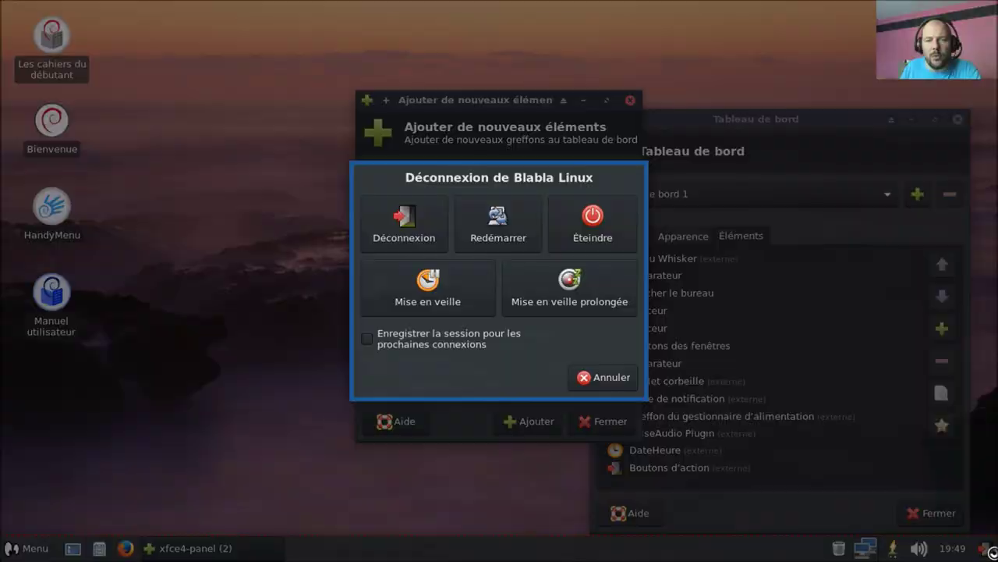
pyautogui.click(624, 380)
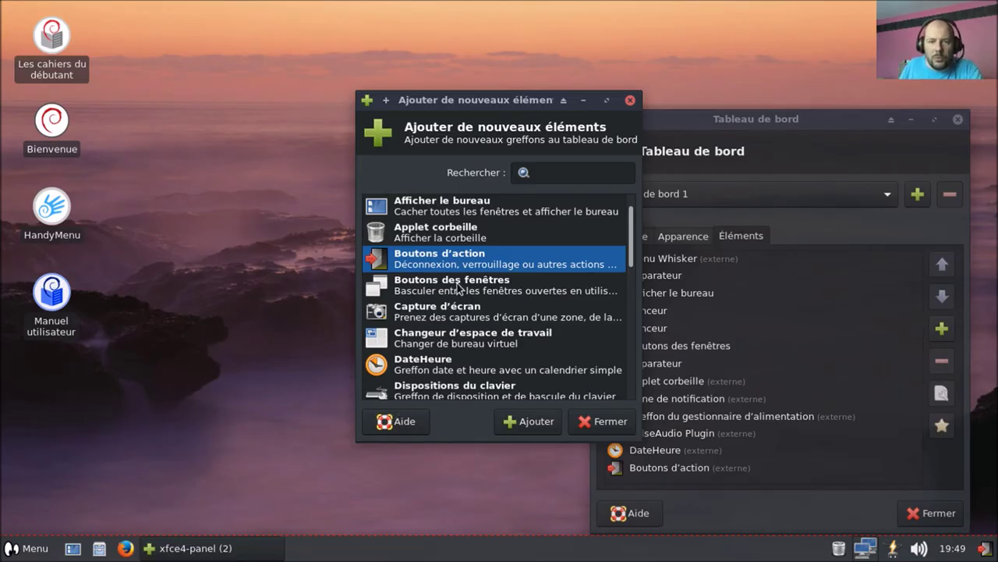
# Step: Add the Capture d'écran item to the panel and move it to just before the Applet corbeille
pyautogui.click(479, 322)
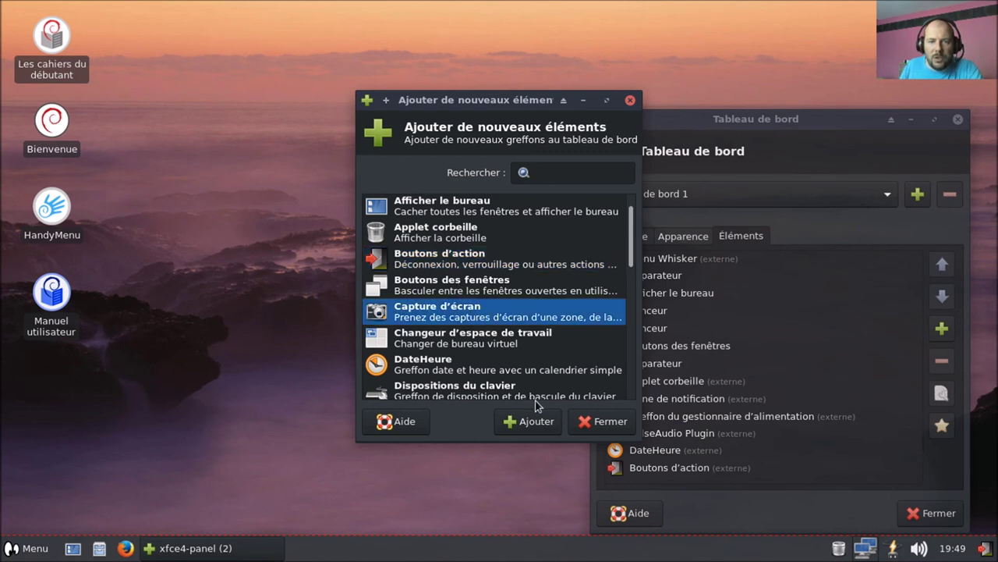
pyautogui.click(543, 423)
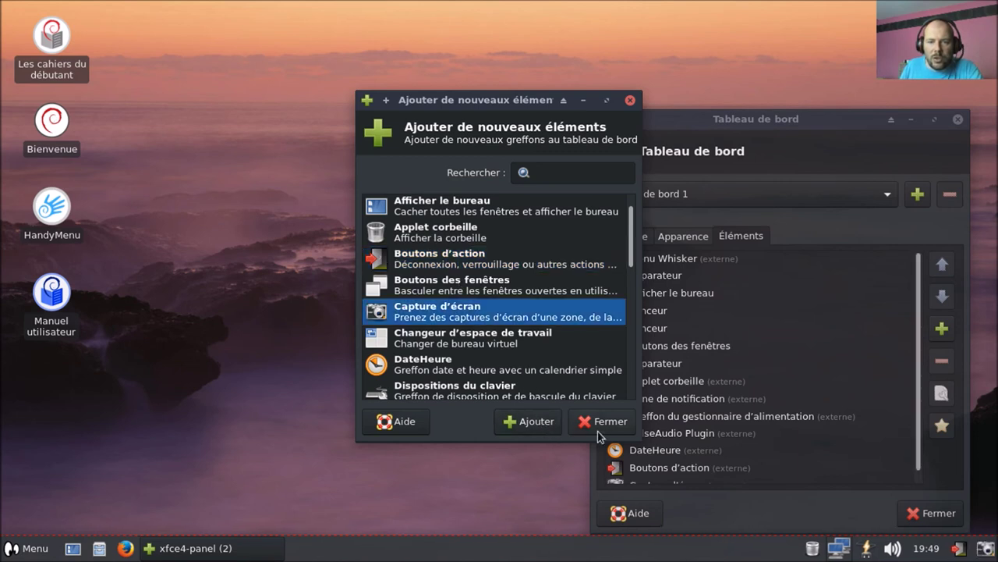
pyautogui.rightClick(985, 551)
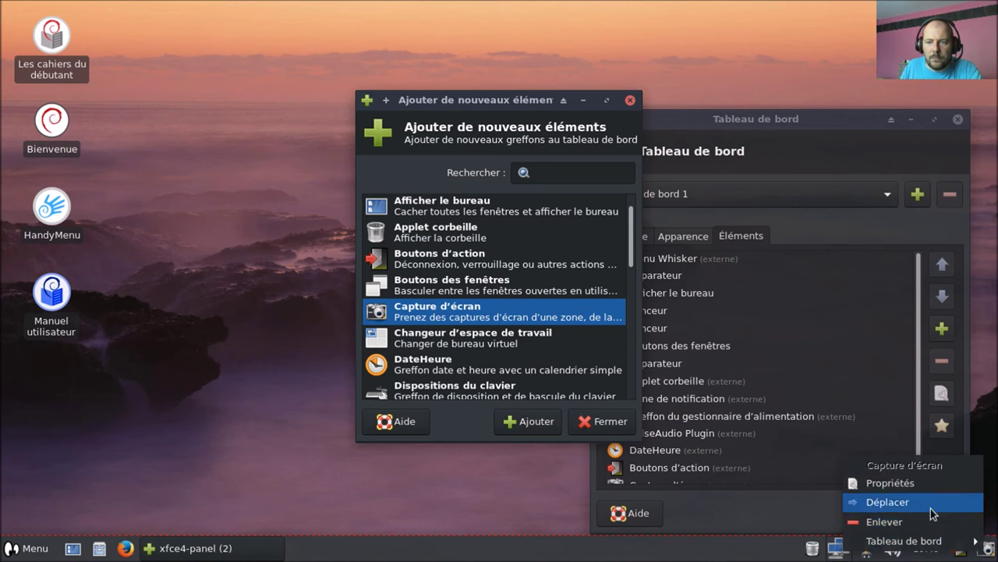
pyautogui.click(932, 512)
pyautogui.click(793, 552)
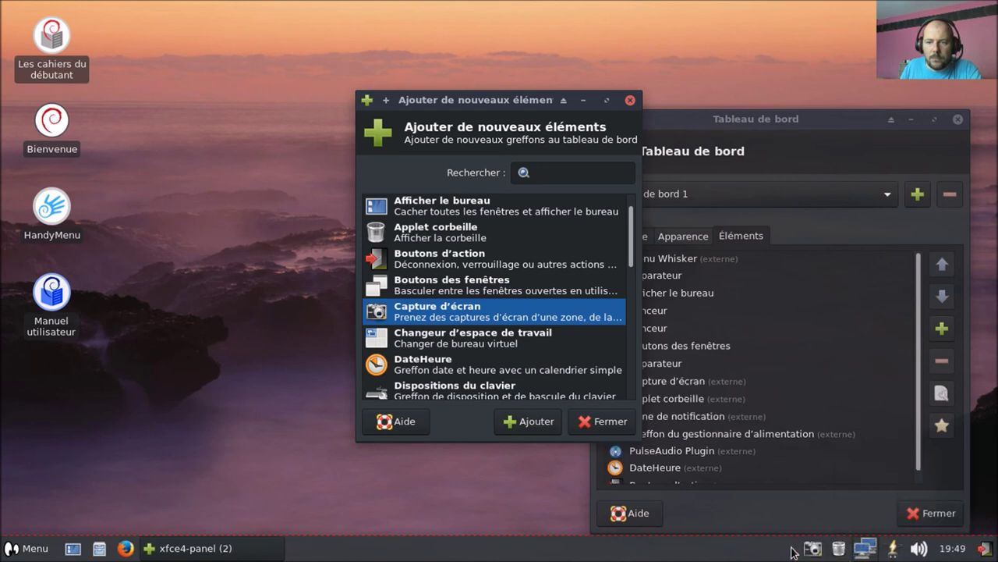
# Step: Add the Changeur d'espace de travail item and move it between Capture d'écran and the Applet corbeille
pyautogui.click(492, 343)
pyautogui.click(540, 424)
pyautogui.rightClick(891, 552)
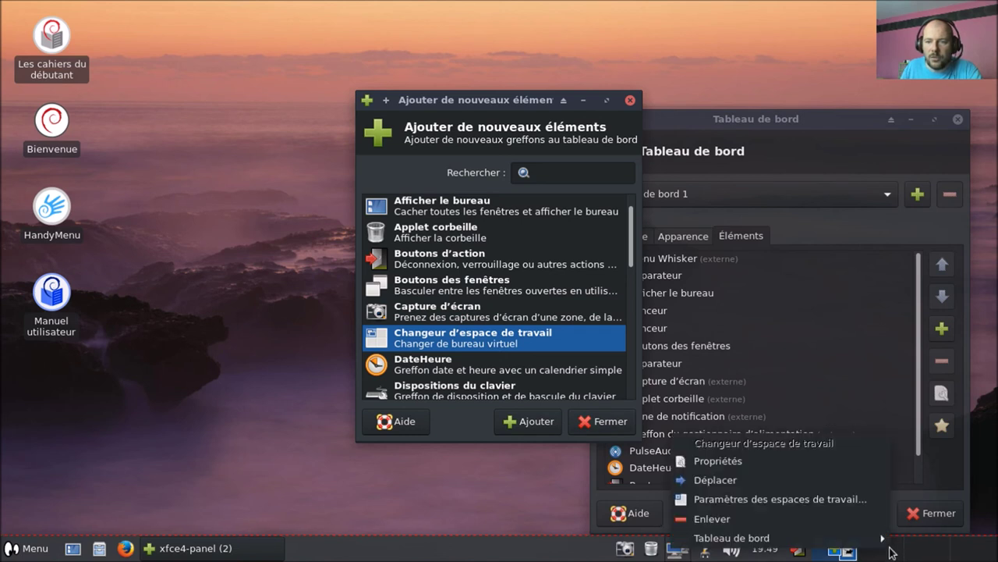
pyautogui.click(728, 481)
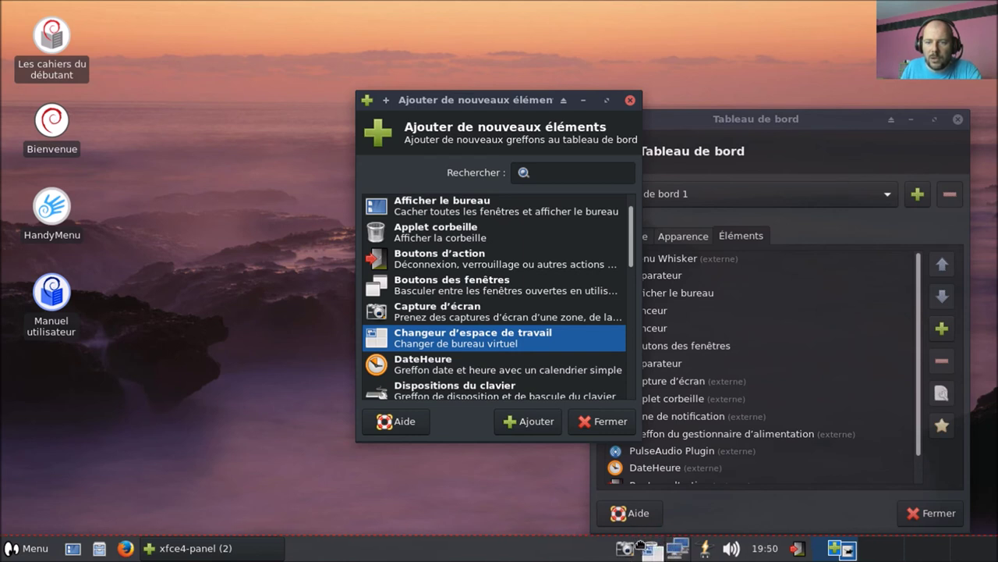
pyautogui.click(648, 546)
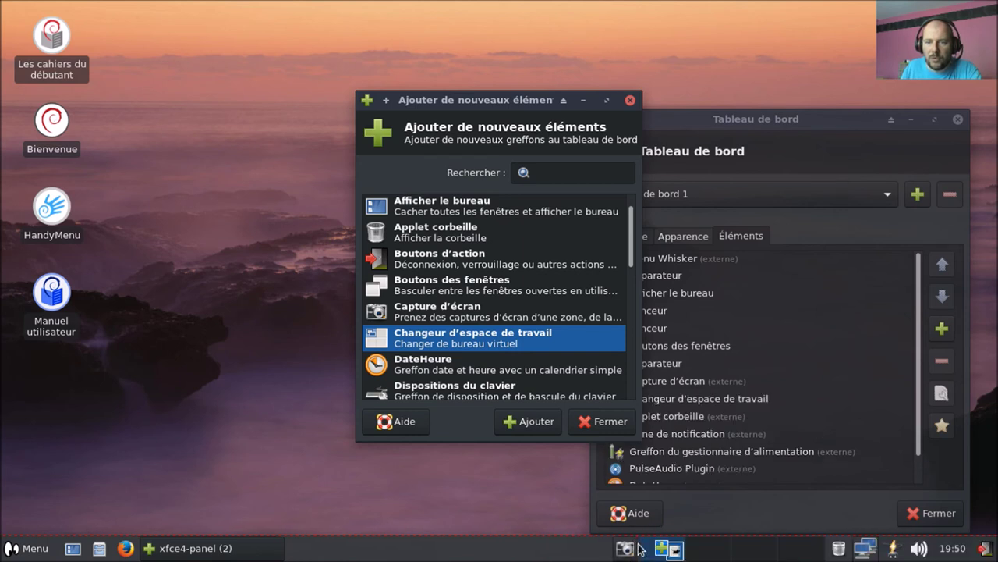
# Step: Move the Applet corbeille on the panel to between Capture d'écran and the Changeur d'espace de travail
pyautogui.rightClick(840, 552)
pyautogui.click(854, 482)
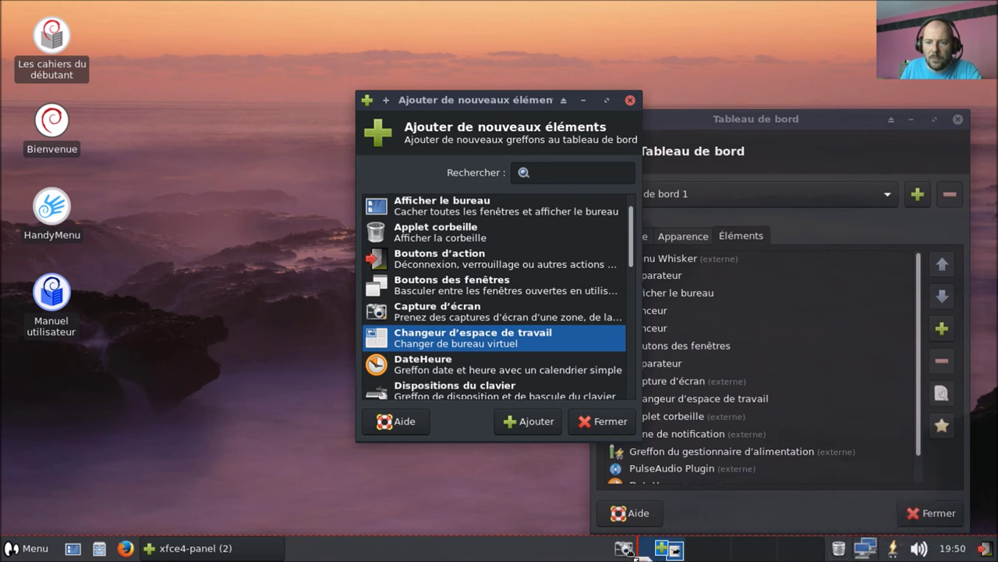
pyautogui.click(638, 552)
# Step: Look through the remaining items available for the panel, down to Zone de notification, and close the list of new items
pyautogui.scroll(-1, 501, 350)
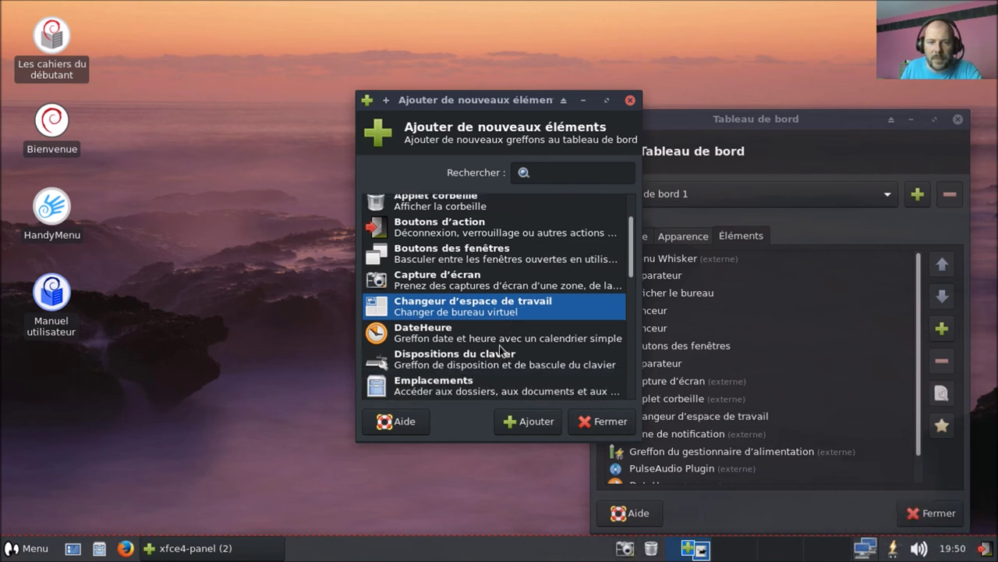
pyautogui.scroll(-3, 499, 347)
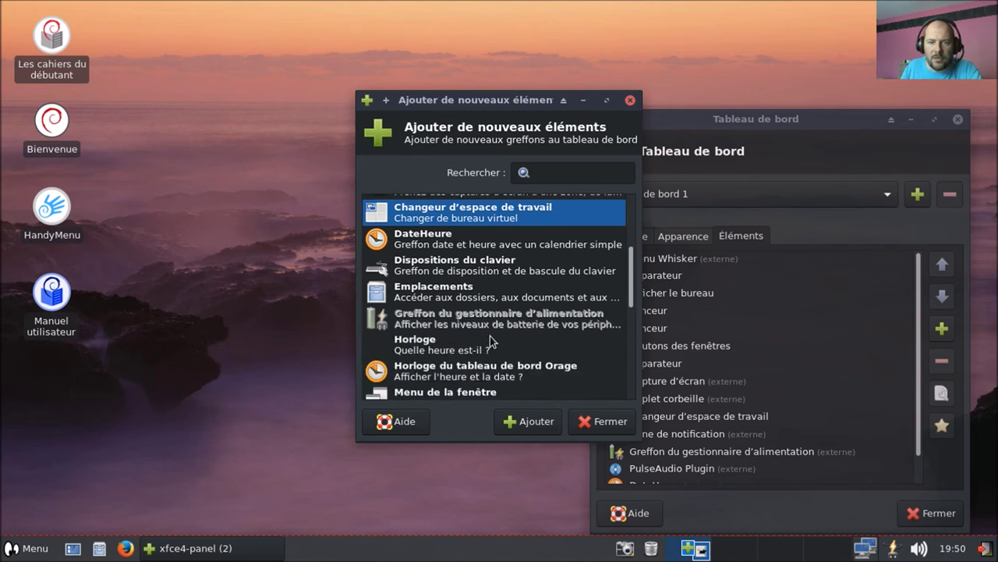
pyautogui.scroll(-1, 492, 341)
pyautogui.scroll(-1, 493, 341)
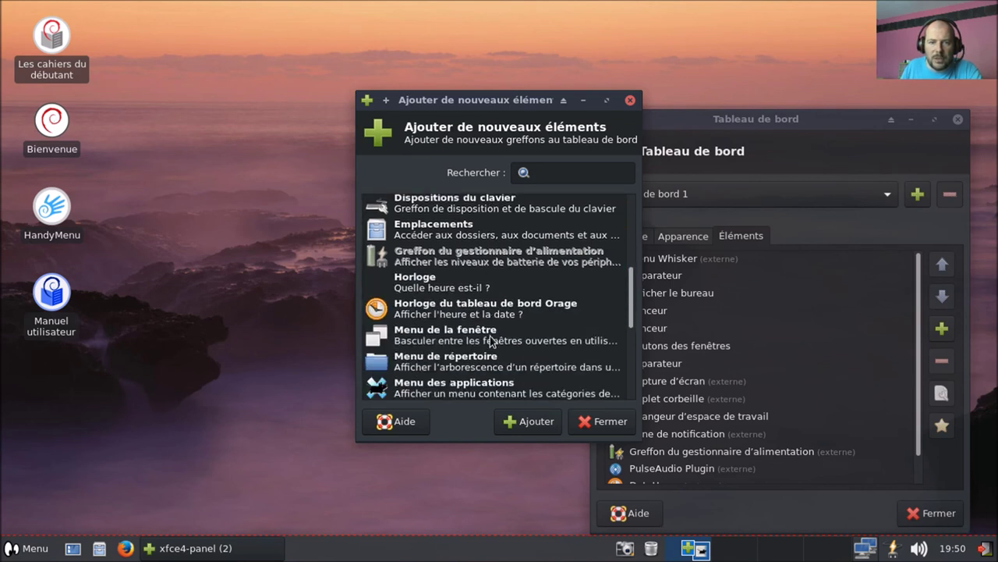
pyautogui.scroll(-1, 491, 341)
pyautogui.scroll(-1, 480, 349)
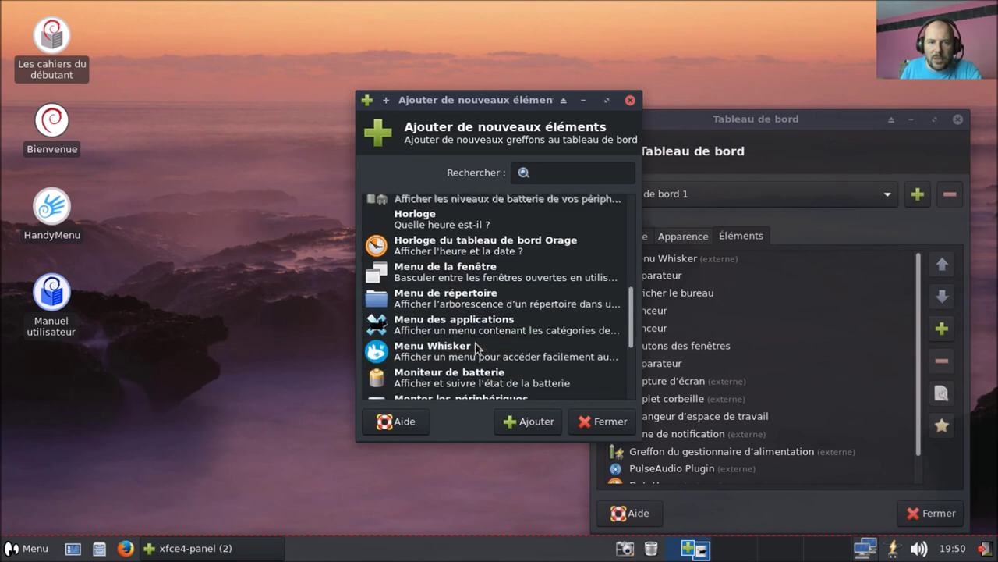
pyautogui.scroll(-1, 475, 343)
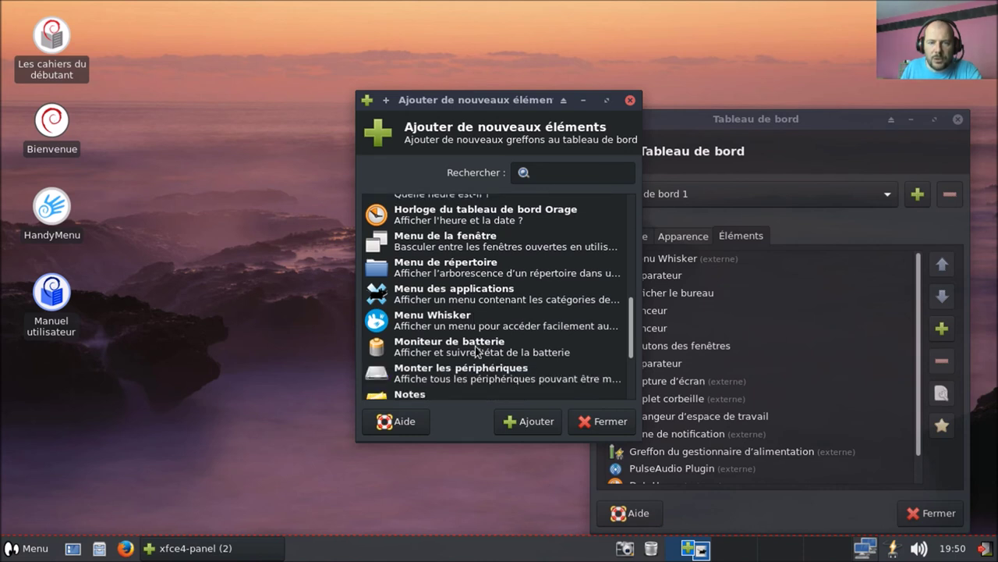
pyautogui.scroll(-1, 477, 351)
pyautogui.scroll(-3, 479, 349)
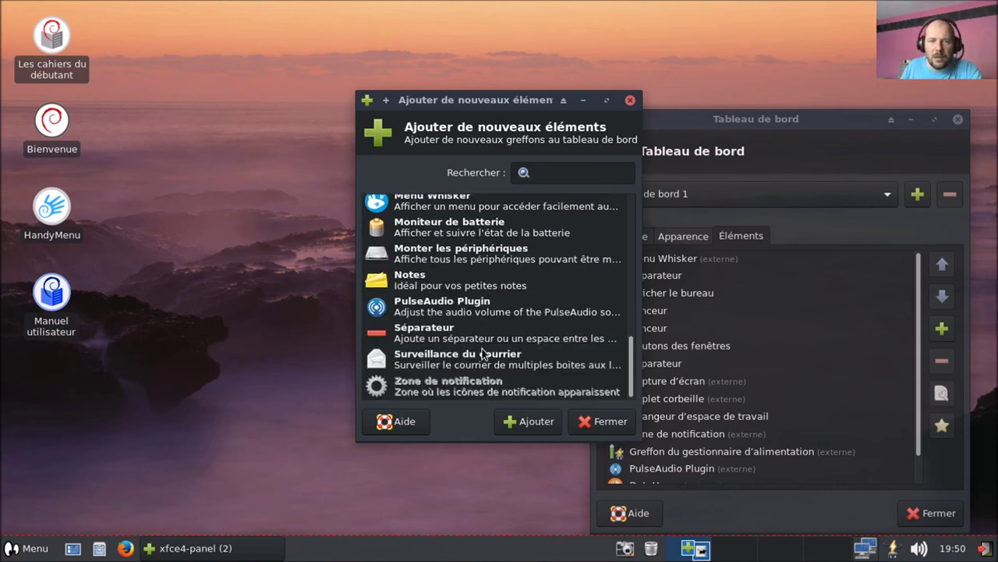
pyautogui.click(585, 428)
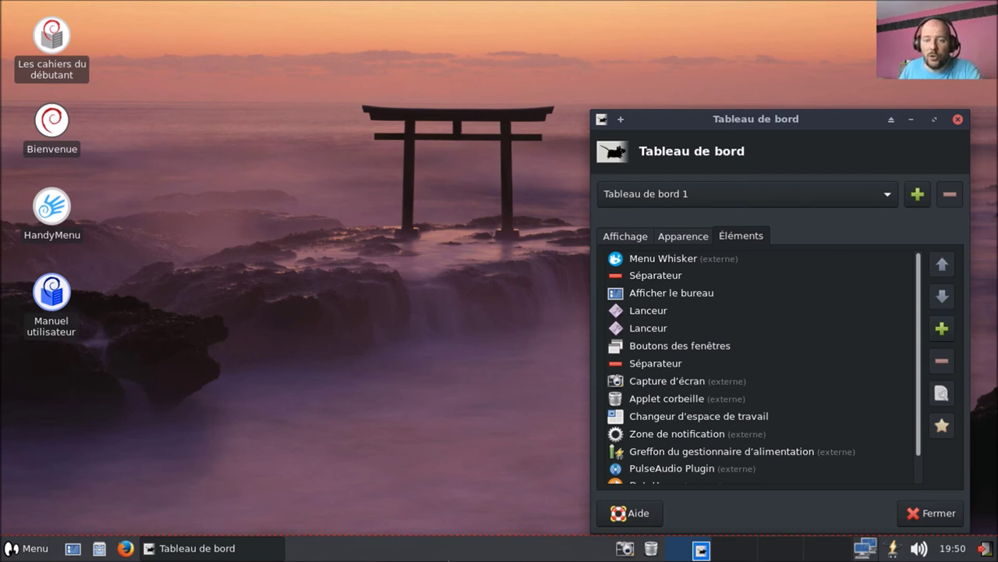
# Step: Bring up the panel preferences, move their window to the middle of the desktop and create a second panel
pyautogui.rightClick(449, 555)
pyautogui.moveTo(491, 547)
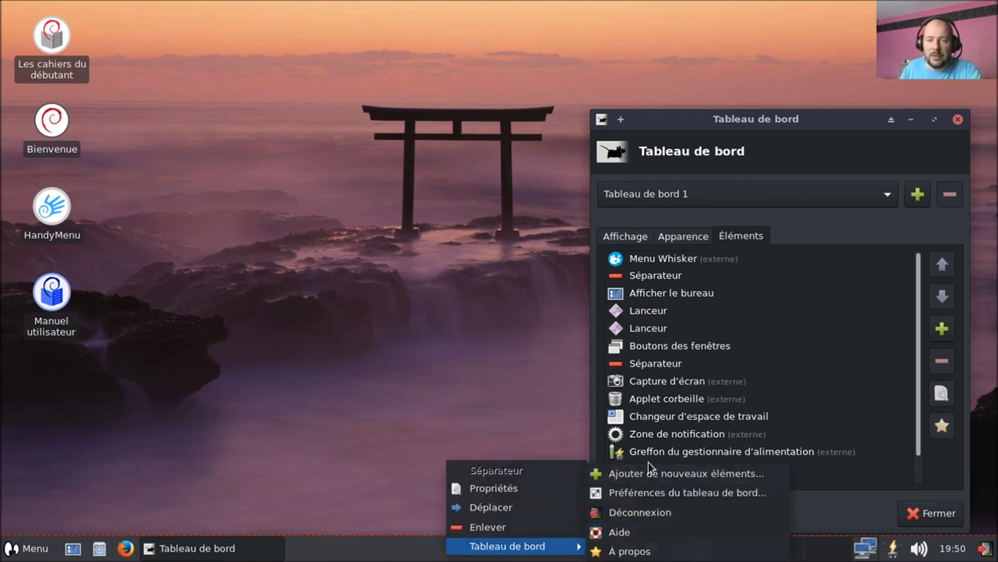
pyautogui.click(661, 494)
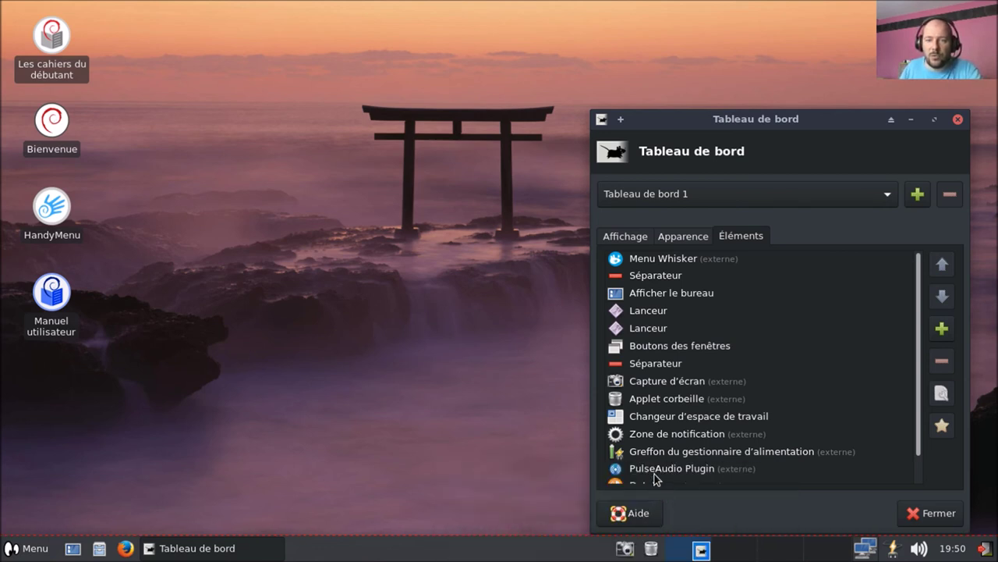
pyautogui.moveTo(730, 119); pyautogui.dragTo(464, 43)
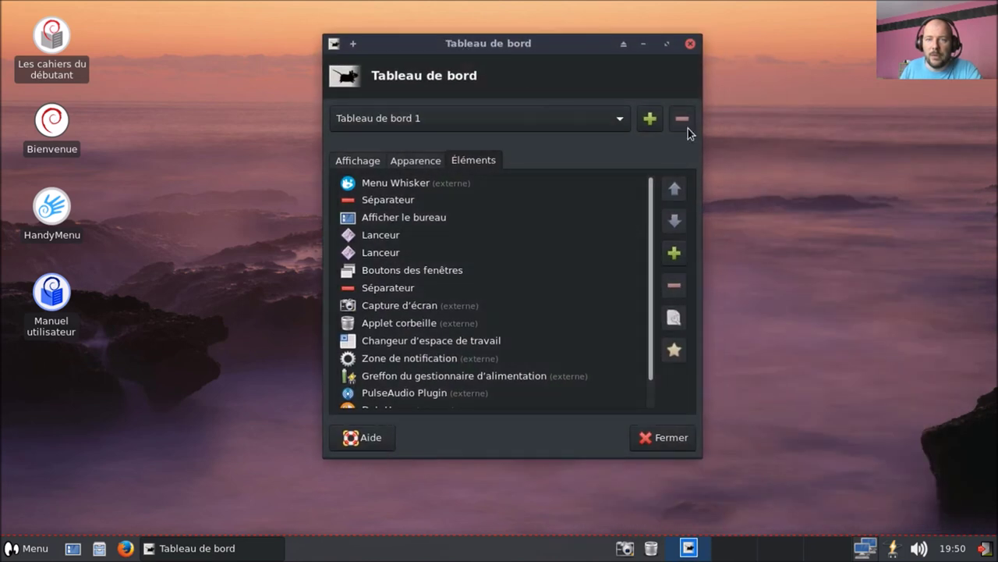
pyautogui.click(654, 121)
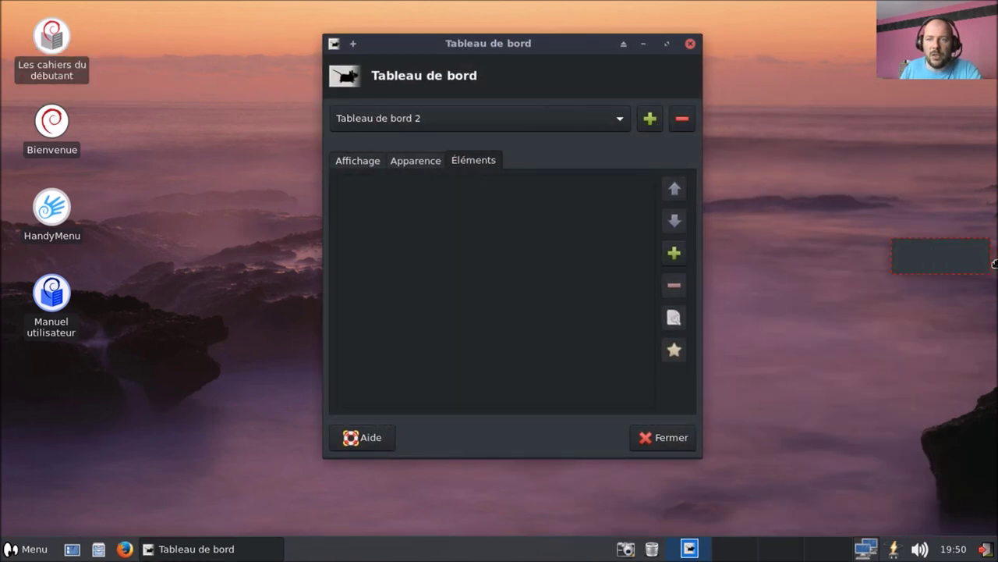
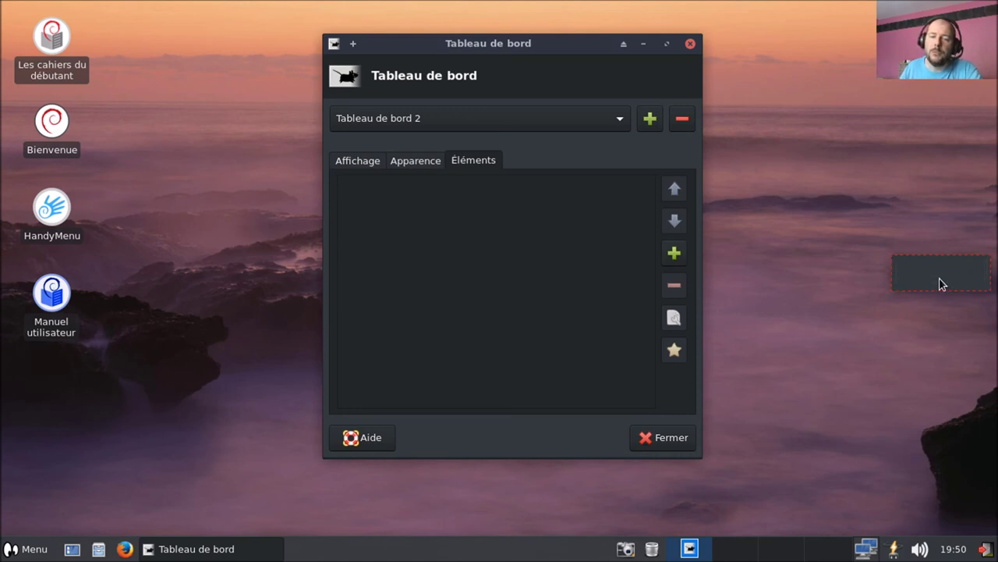
# Step: Unlock Tableau de bord 1, move it to the upper edge of the screen and lock it again
pyautogui.rightClick(483, 553)
pyautogui.moveTo(523, 546)
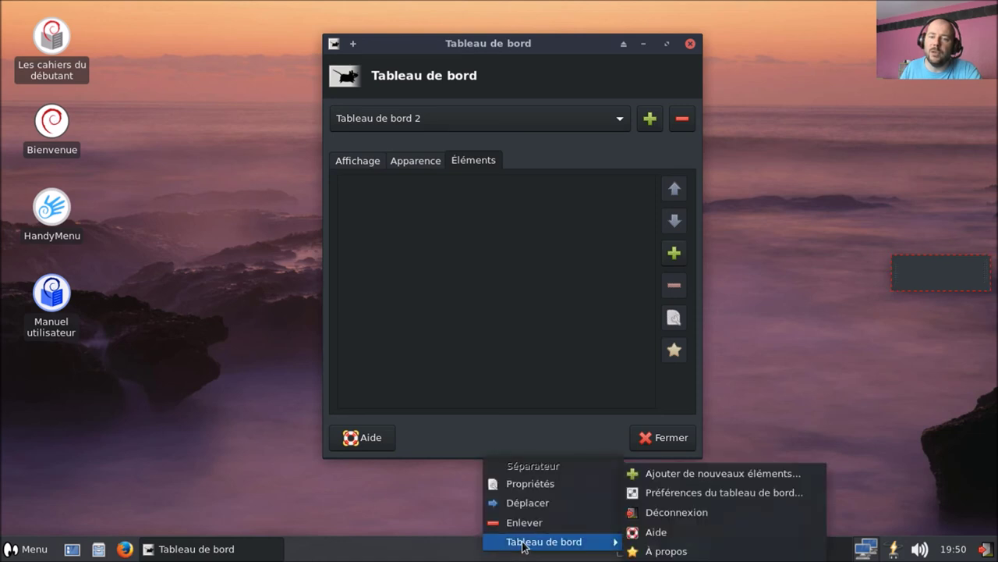
pyautogui.click(401, 116)
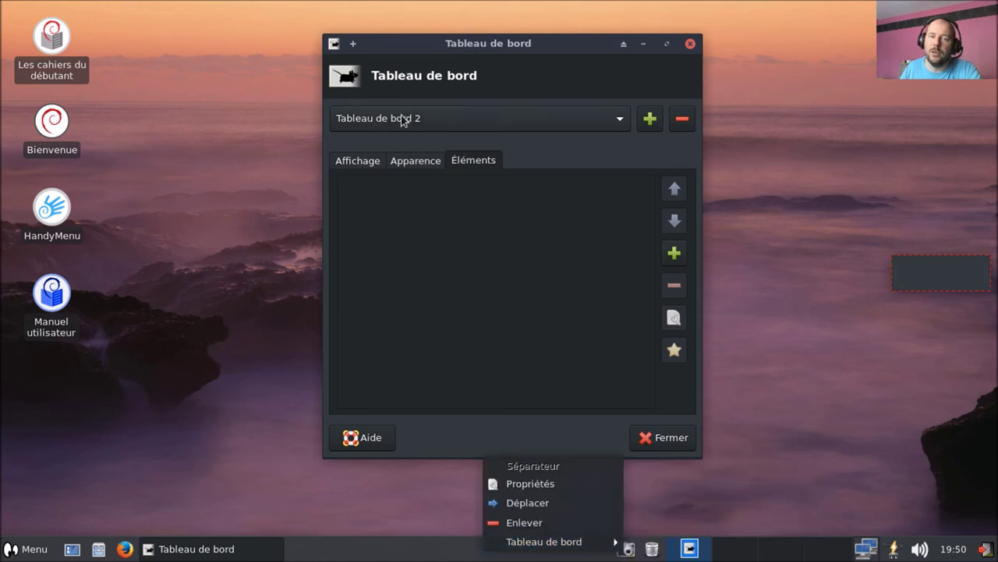
pyautogui.click(428, 129)
pyautogui.click(422, 105)
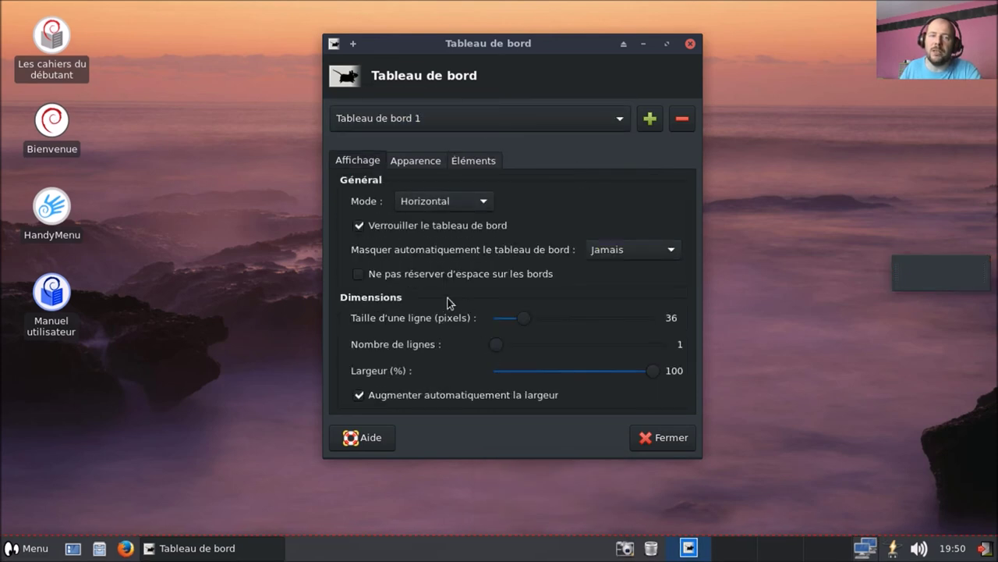
pyautogui.click(360, 225)
pyautogui.moveTo(2, 556); pyautogui.dragTo(3, 121)
pyautogui.moveTo(2, 25); pyautogui.dragTo(3, 13)
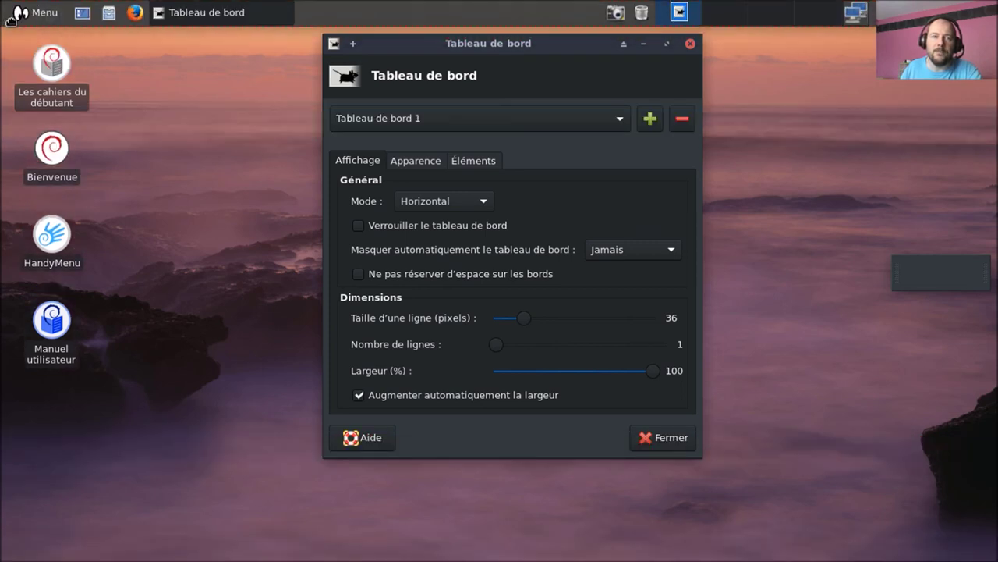
pyautogui.click(358, 233)
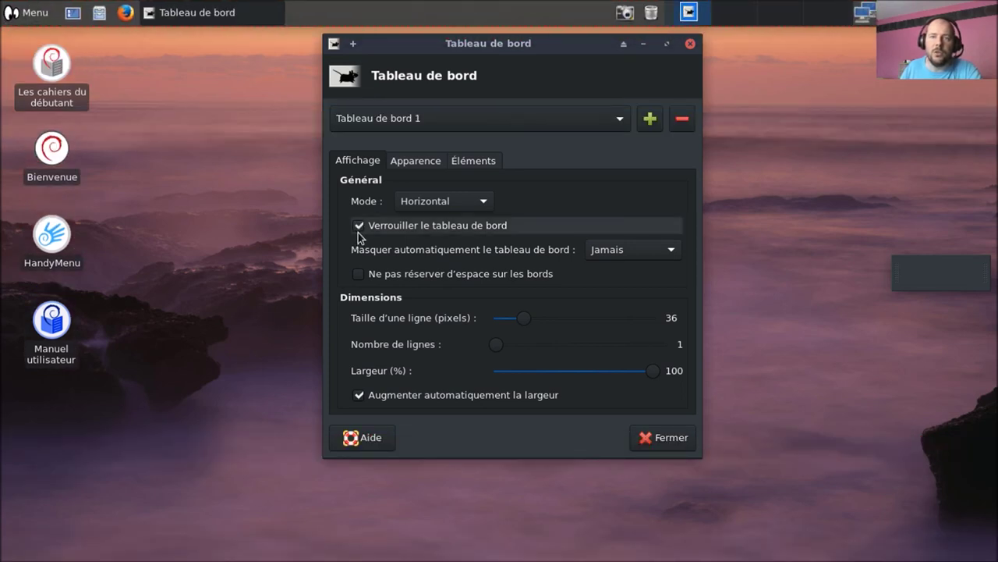
# Step: Place the empty second panel at the bottom centre of the screen and set its row size to 58 pixels
pyautogui.moveTo(945, 287); pyautogui.dragTo(532, 557)
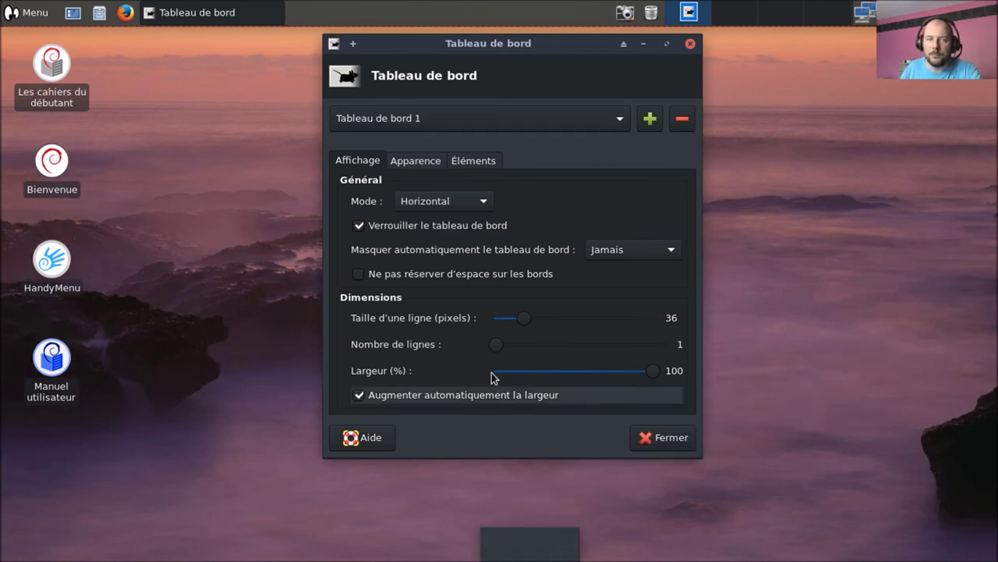
pyautogui.click(619, 124)
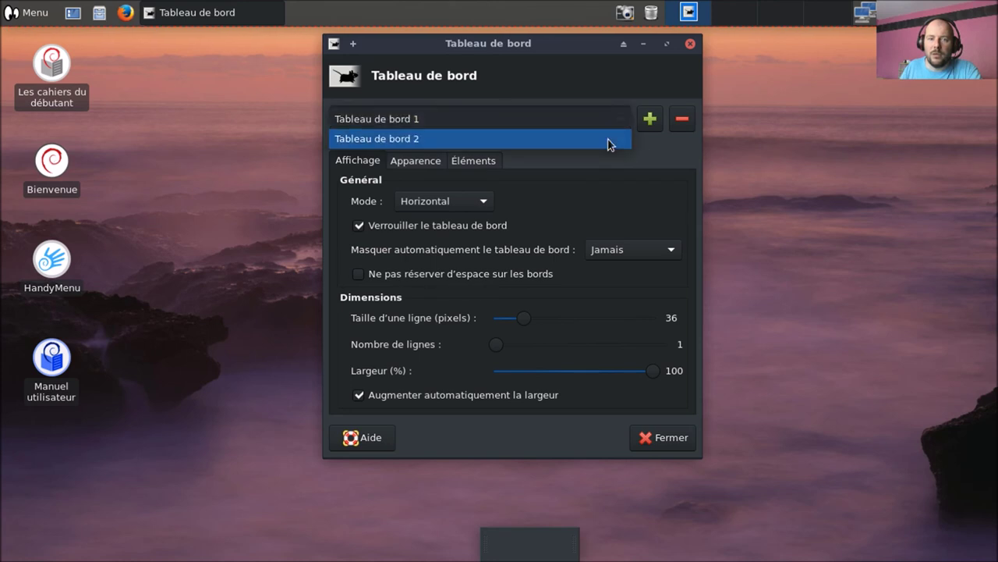
pyautogui.click(608, 144)
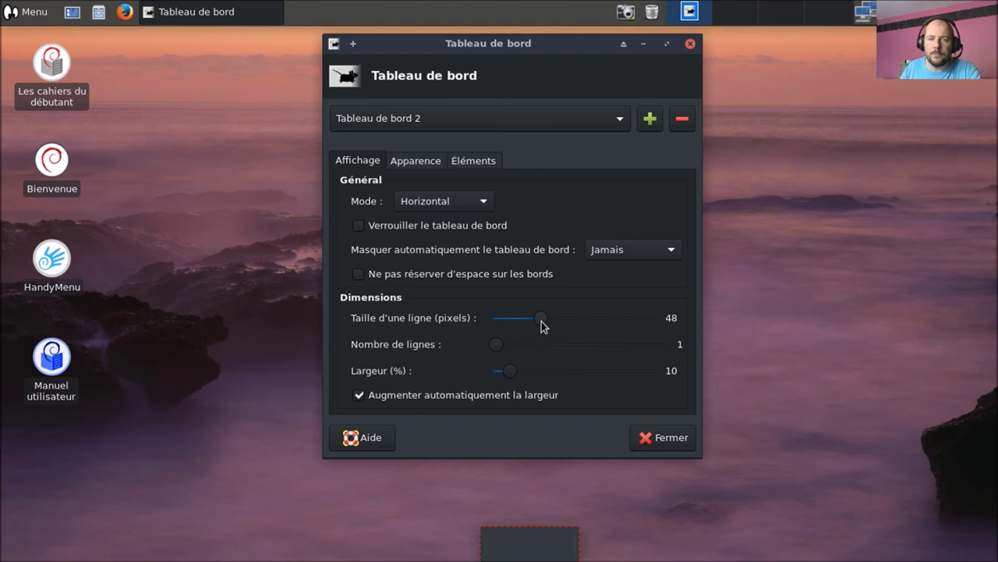
pyautogui.scroll(10, 543, 326)
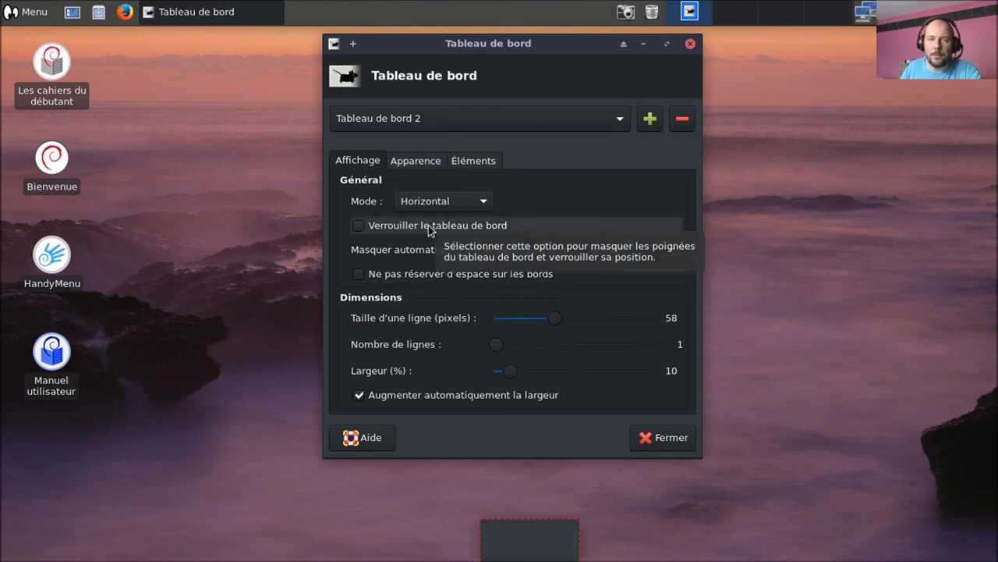
pyautogui.scroll(3, 538, 324)
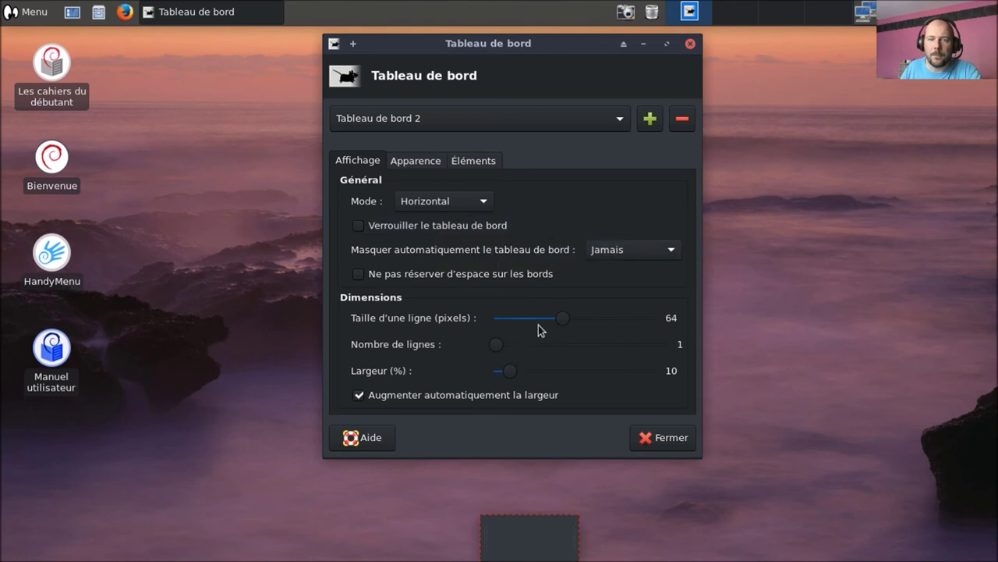
pyautogui.scroll(-3, 539, 324)
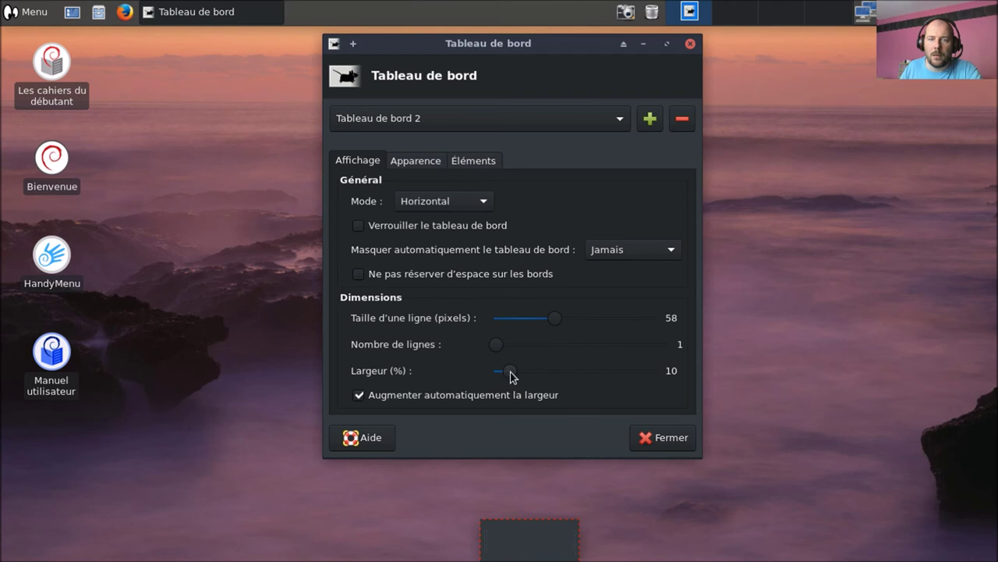
# Step: Try out wider sizes for Tableau de bord 2 and bring its width down to 38%
pyautogui.moveTo(511, 372); pyautogui.dragTo(654, 379)
pyautogui.moveTo(66, 550); pyautogui.dragTo(37, 546)
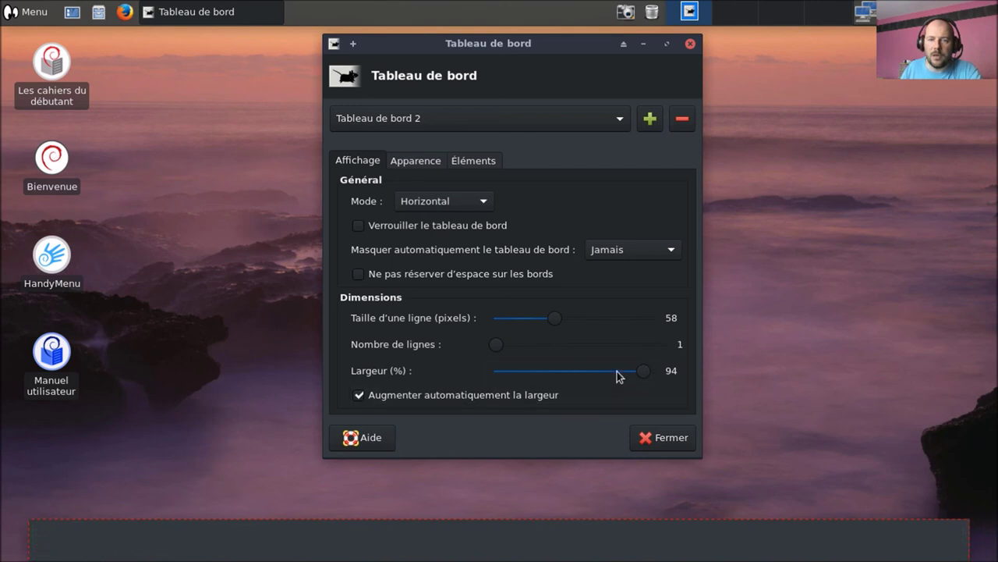
pyautogui.scroll(-15, 619, 376)
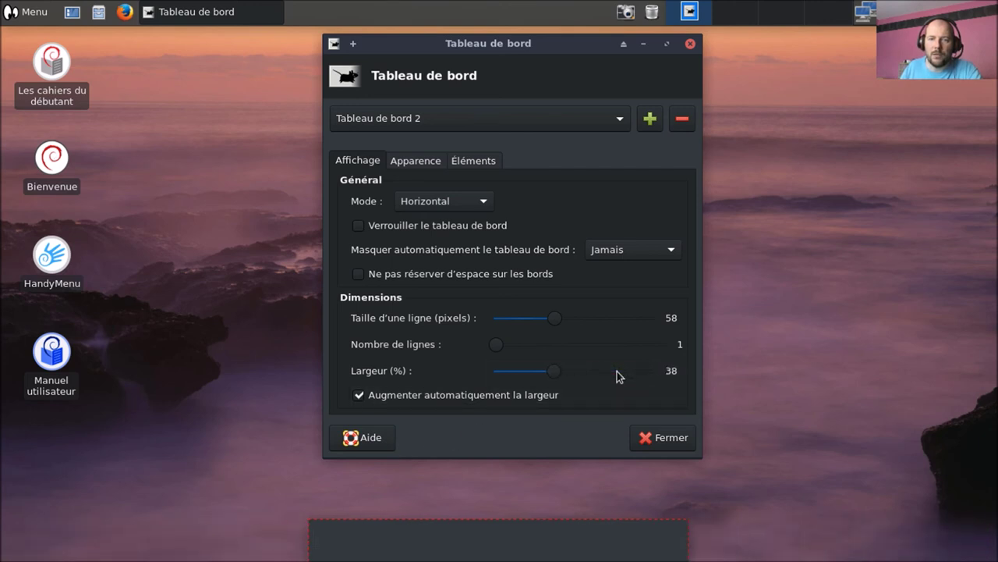
# Step: Reduce the width of Tableau de bord 2 to 10% and set its background opacity to 90
pyautogui.scroll(-16, 619, 376)
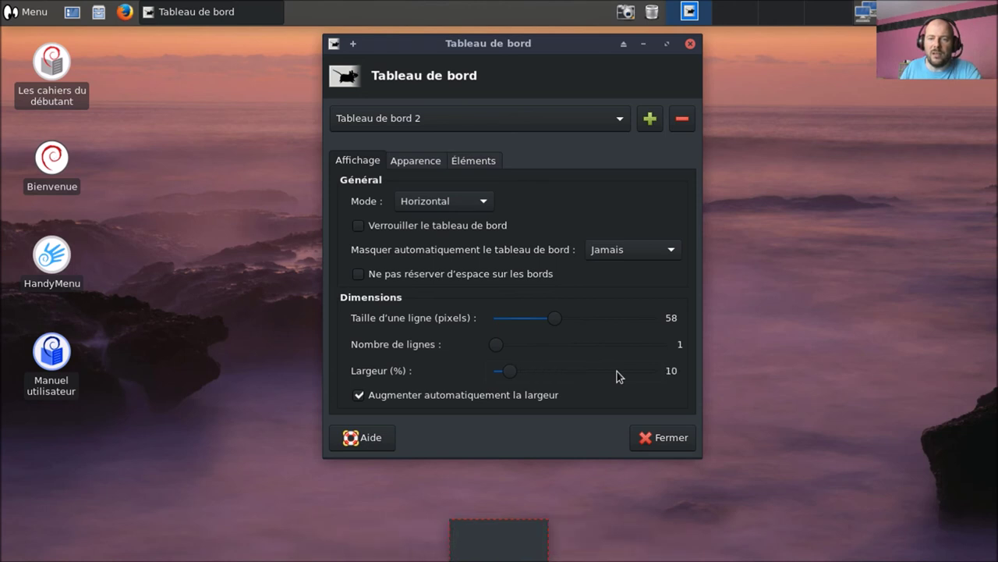
pyautogui.click(425, 163)
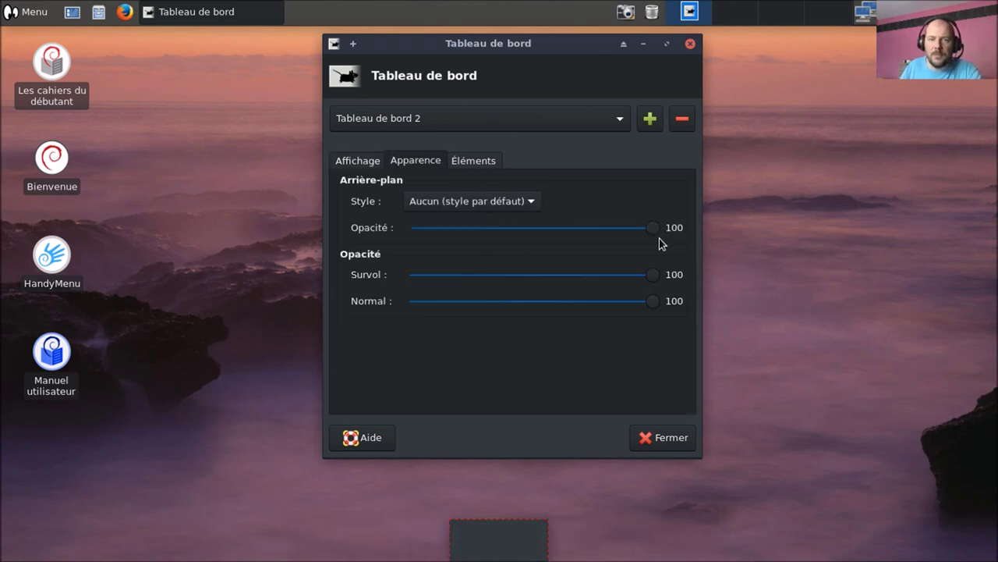
pyautogui.moveTo(658, 236); pyautogui.dragTo(632, 234)
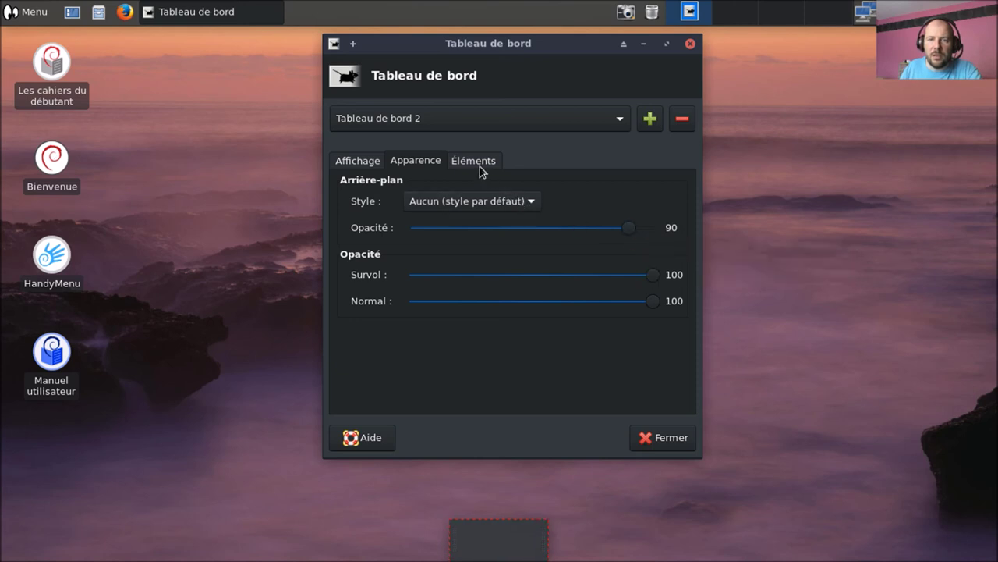
# Step: Move the workspace switcher from Tableau de bord 1 into Tableau de bord 2
pyautogui.rightClick(774, 12)
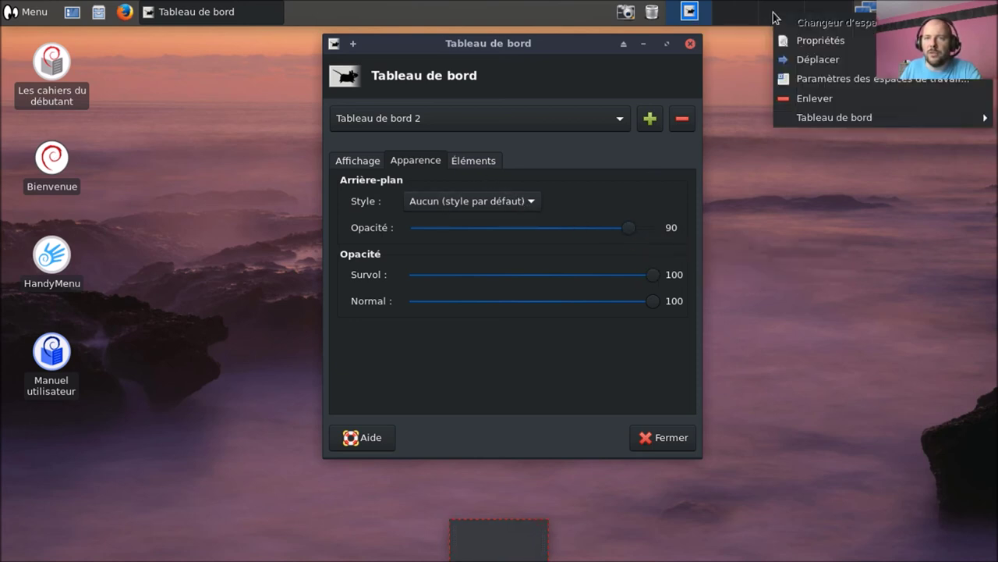
pyautogui.click(815, 61)
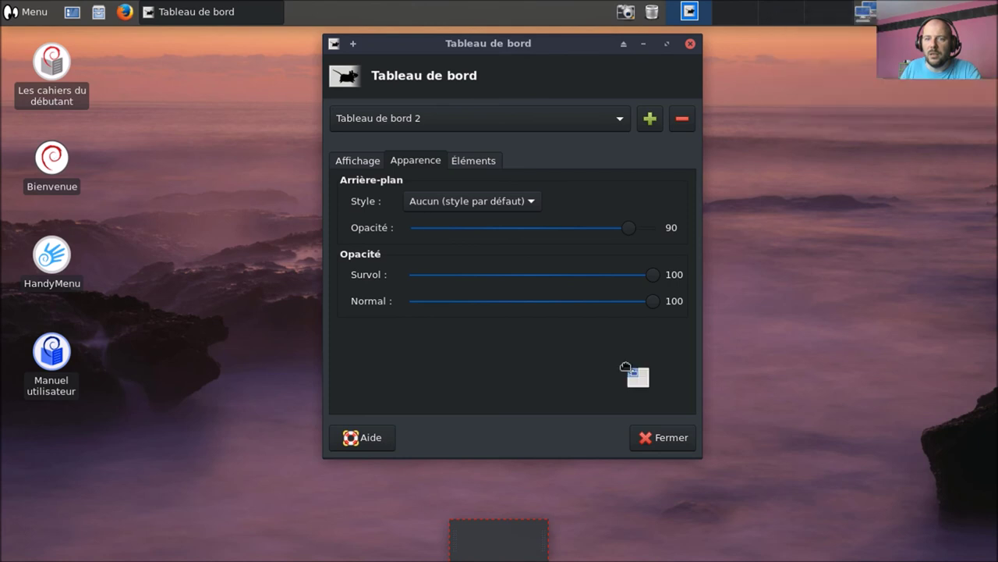
pyautogui.click(537, 544)
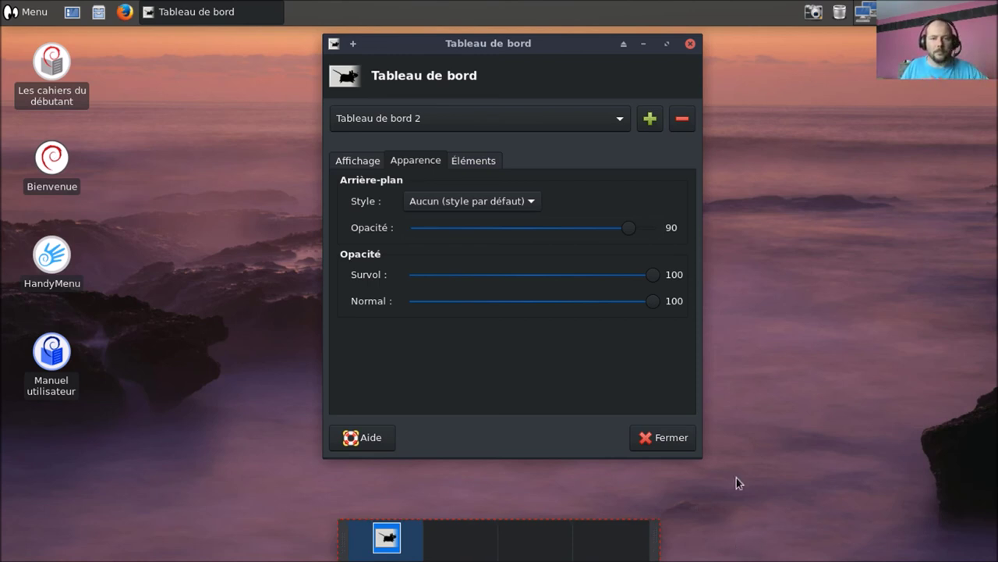
# Step: Move the show-desktop item from Tableau de bord 1 into Tableau de bord 2
pyautogui.rightClick(73, 14)
pyautogui.click(105, 42)
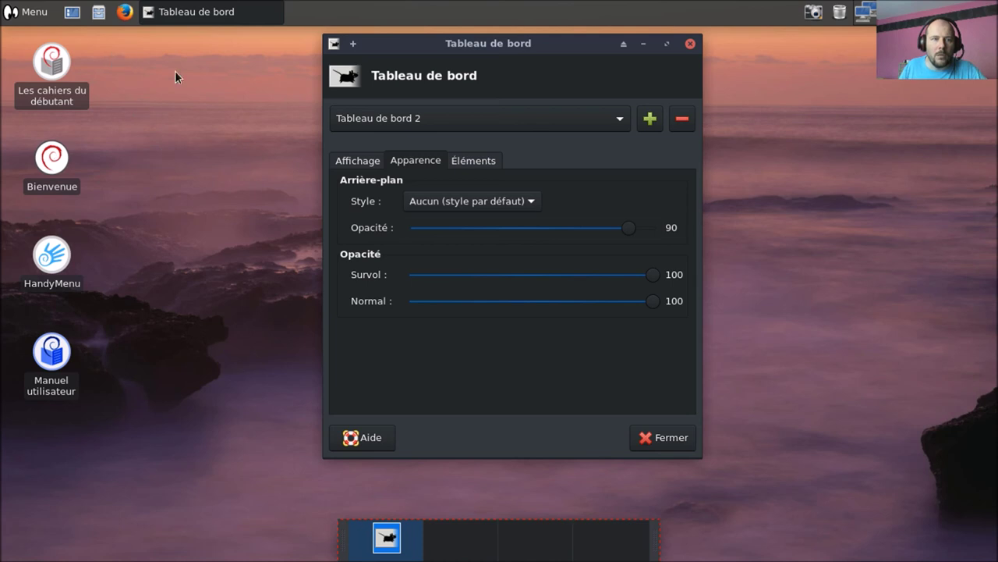
pyautogui.rightClick(73, 14)
pyautogui.click(94, 44)
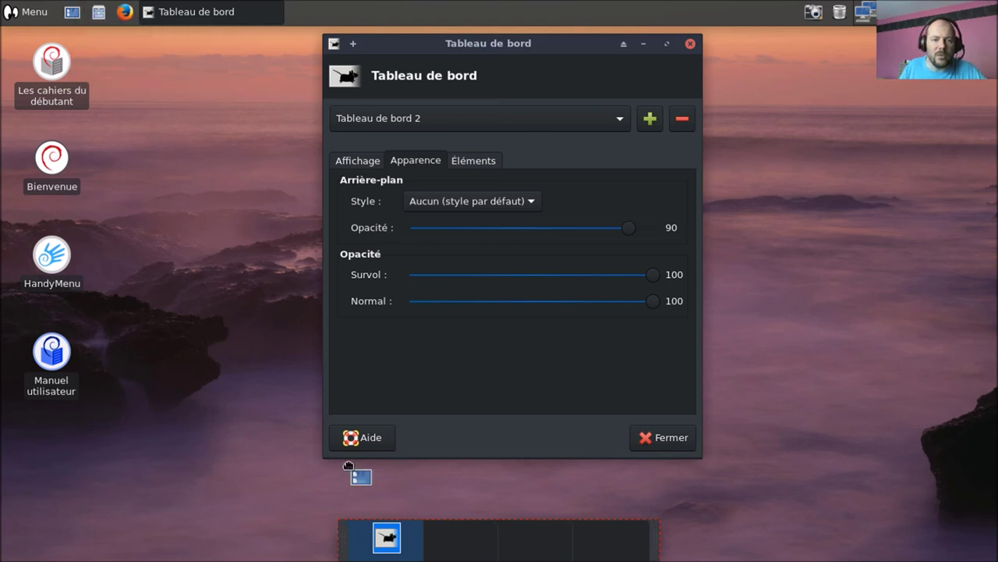
pyautogui.click(344, 556)
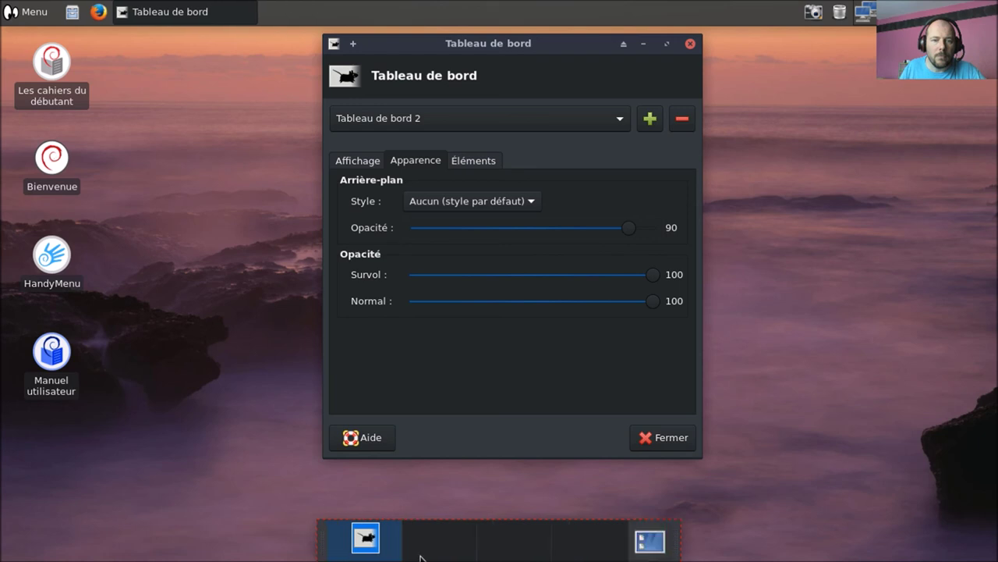
# Step: Reorder Tableau de bord 2 so the workspace switcher comes after the show-desktop item
pyautogui.rightClick(618, 554)
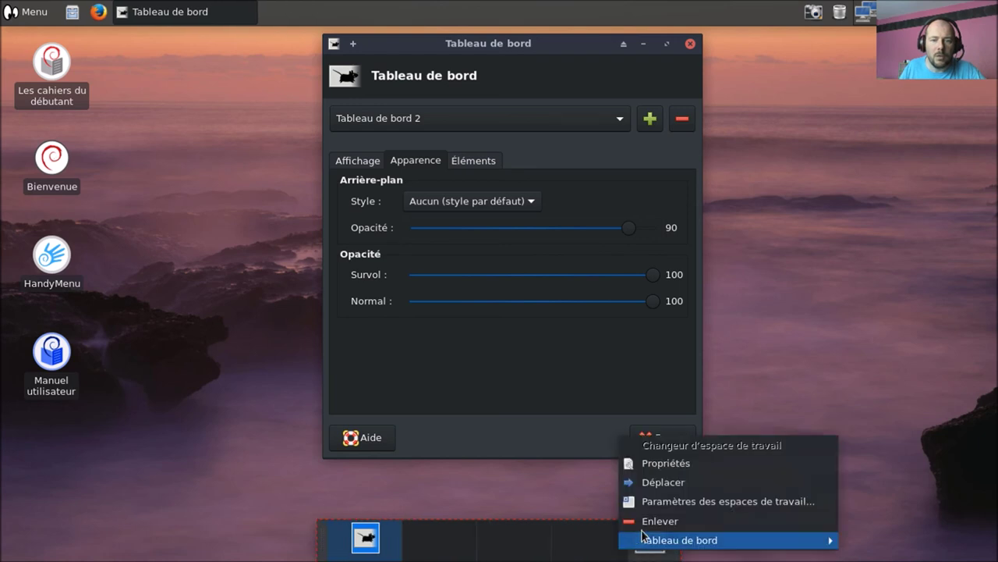
pyautogui.click(646, 482)
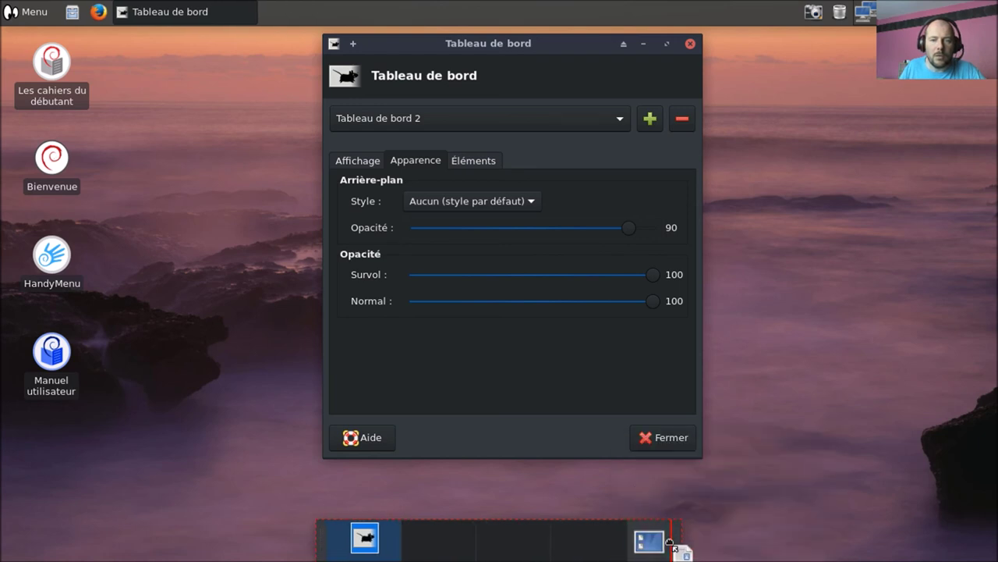
pyautogui.click(670, 548)
# Step: Move the file manager and Firefox launchers into Tableau de bord 2, between the show-desktop item and the workspace switcher
pyautogui.rightClick(77, 16)
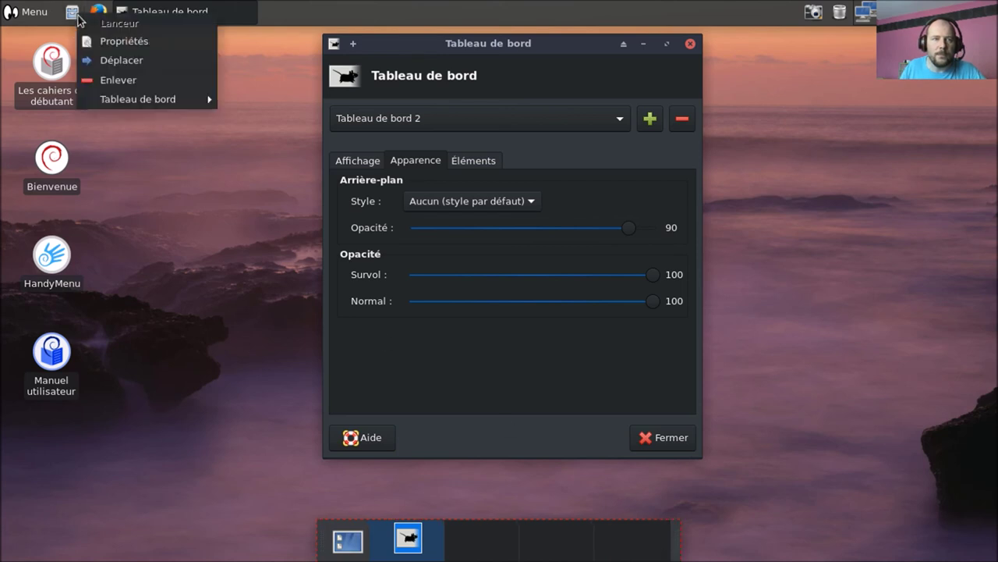
pyautogui.click(121, 60)
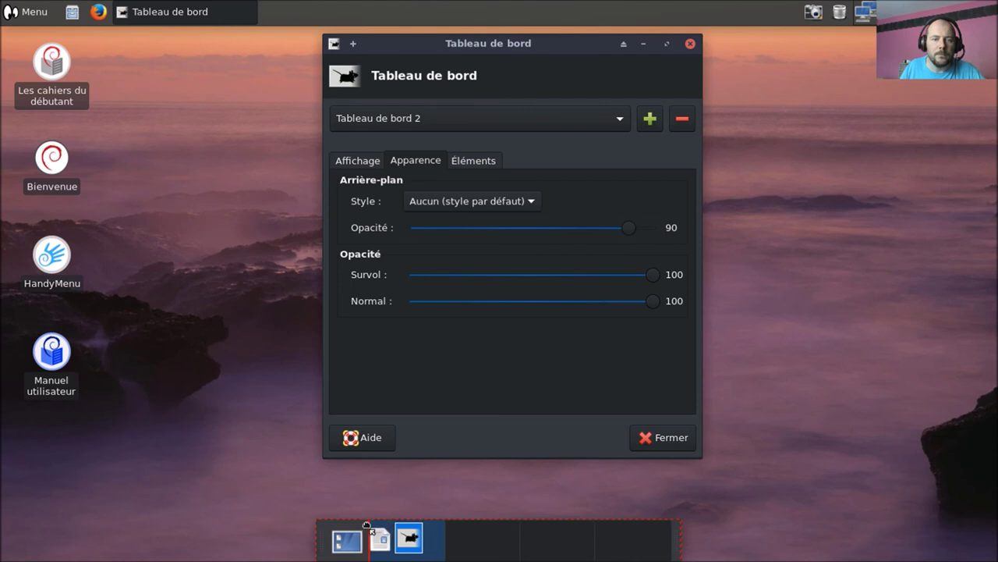
pyautogui.click(367, 526)
pyautogui.rightClick(71, 13)
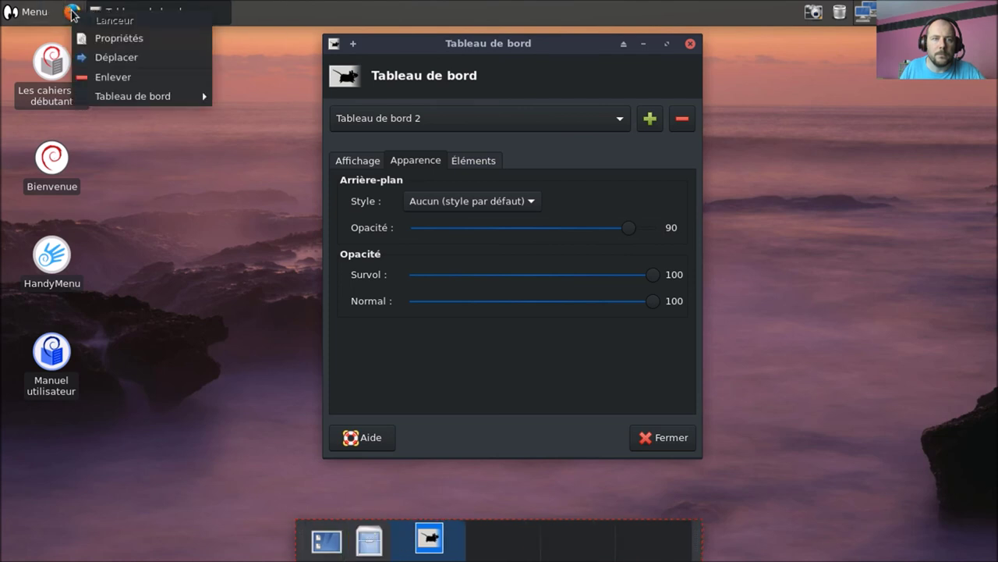
pyautogui.click(98, 59)
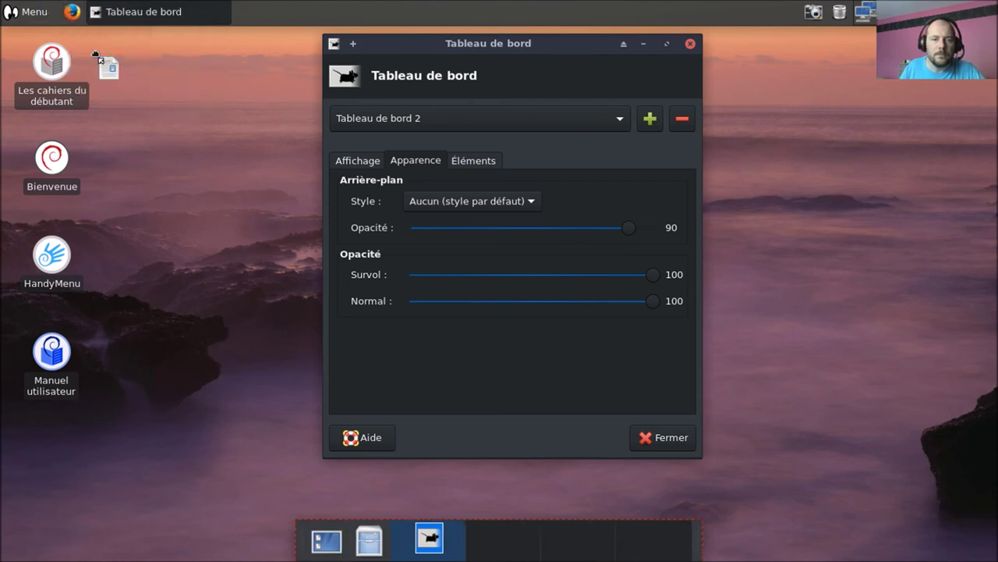
pyautogui.click(390, 536)
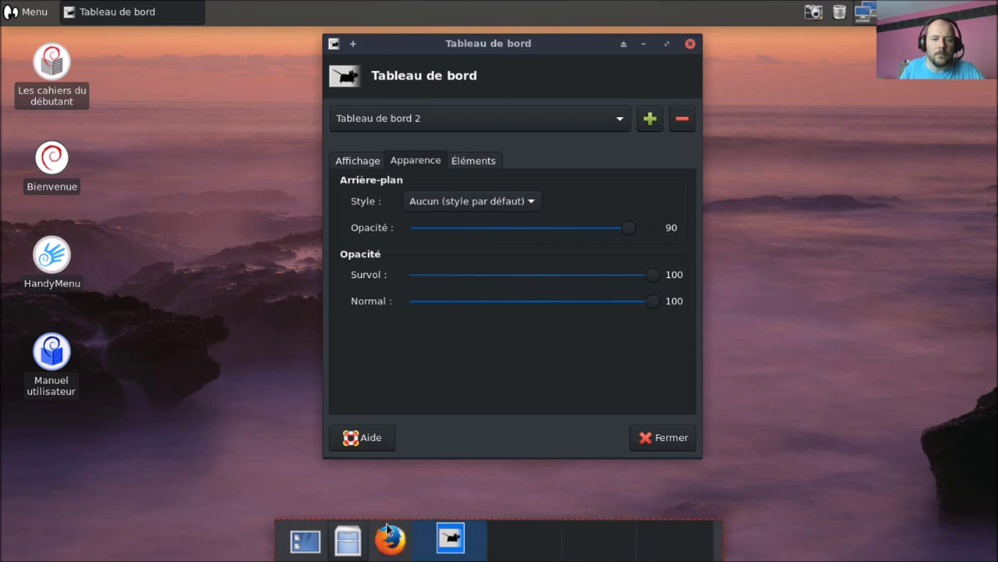
# Step: Search the application menu for "ter" and add Terminal Xfce to Tableau de bord 2
pyautogui.click(31, 12)
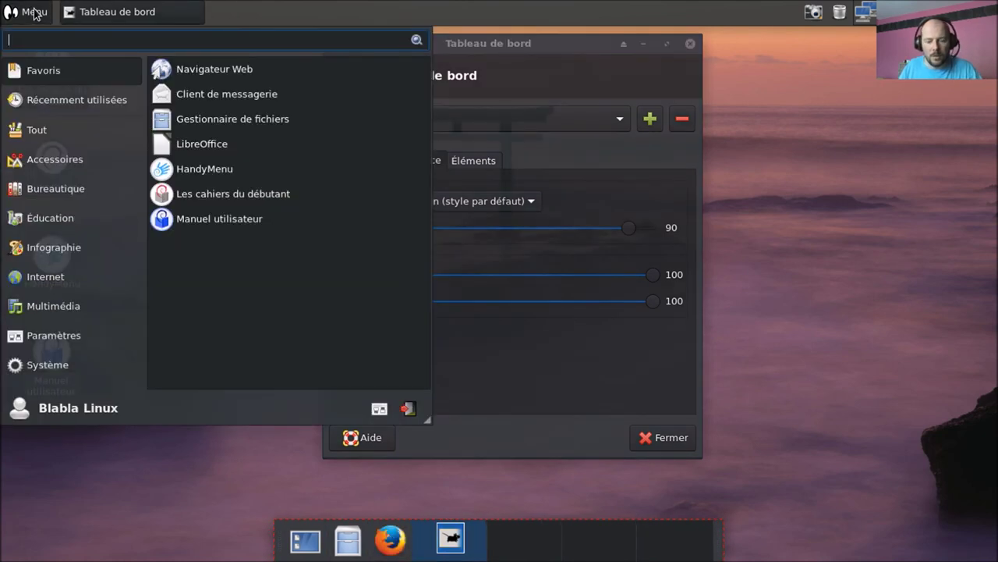
pyautogui.write('ter')
pyautogui.rightClick(110, 104)
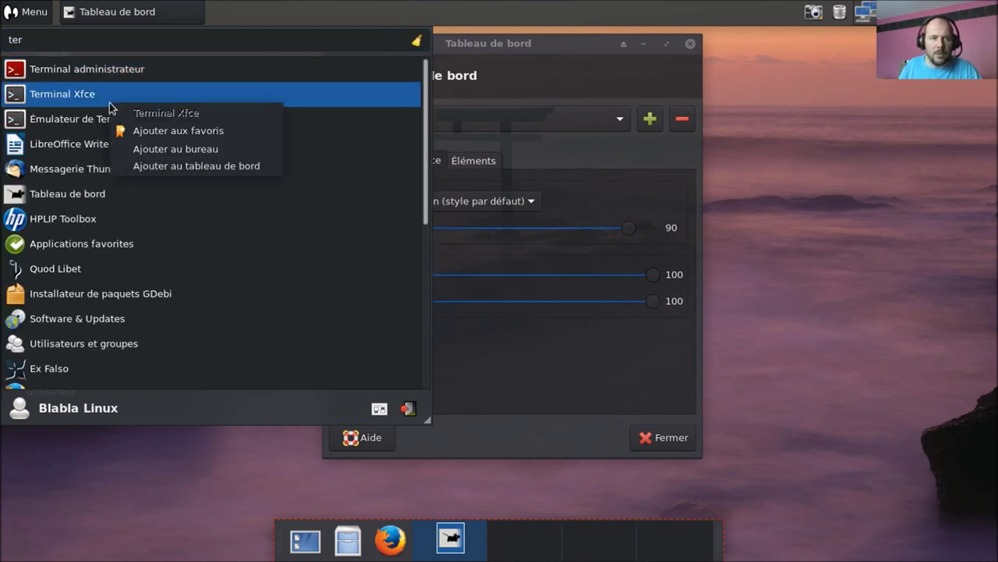
pyautogui.click(181, 167)
pyautogui.click(622, 298)
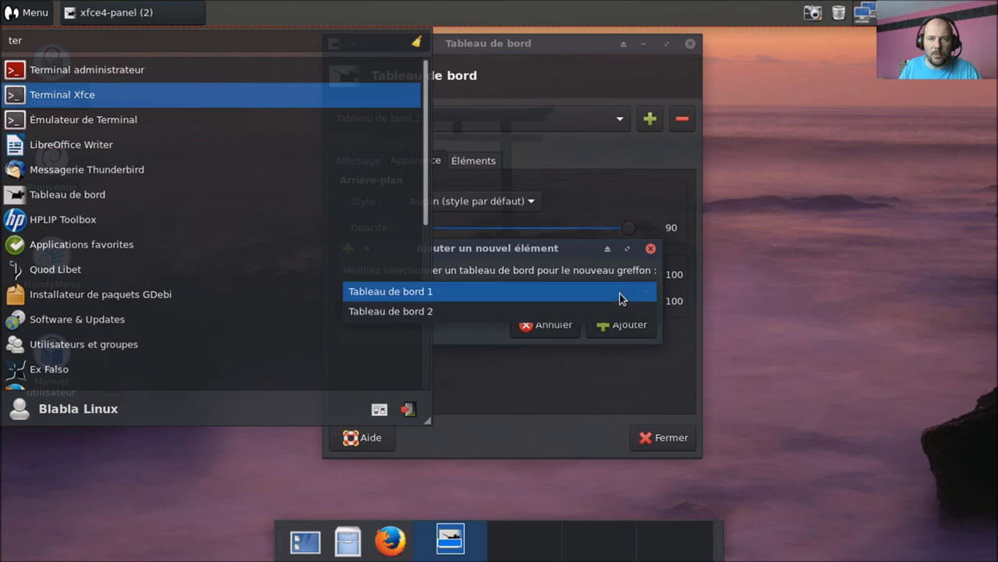
pyautogui.click(631, 309)
pyautogui.click(628, 324)
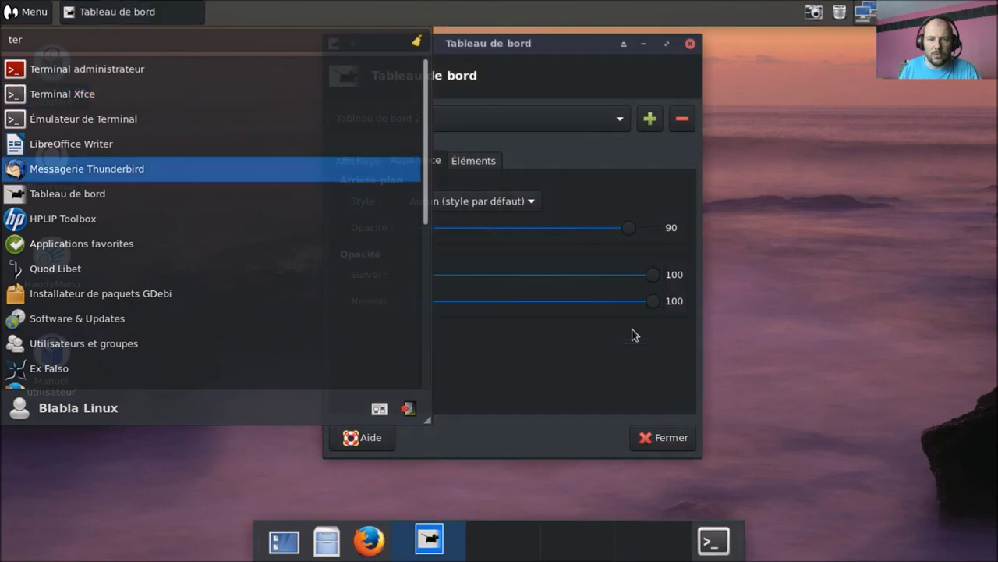
# Step: Place the terminal launcher between the file manager and Firefox launchers, and close the panel preferences
pyautogui.rightClick(722, 547)
pyautogui.click(743, 498)
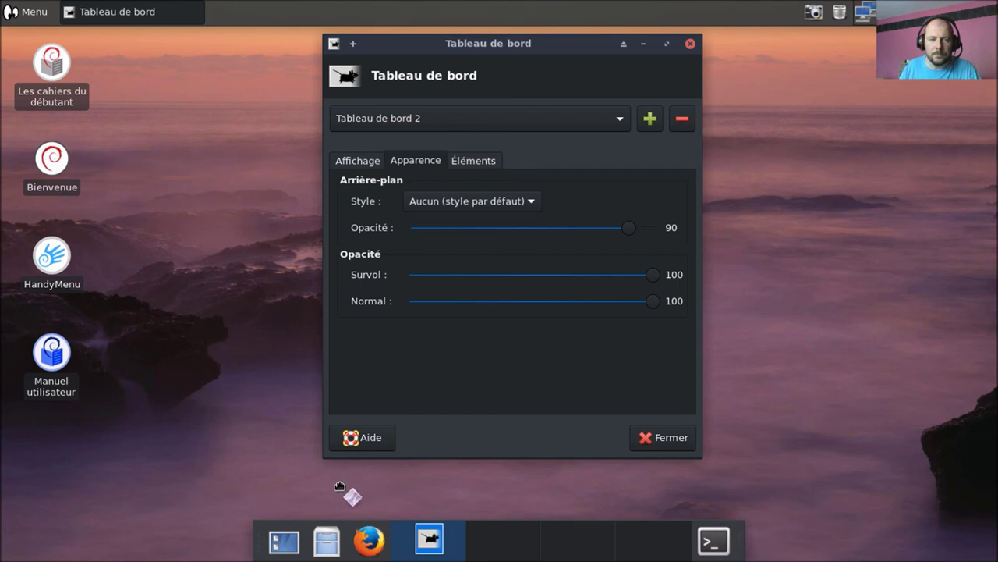
pyautogui.click(353, 546)
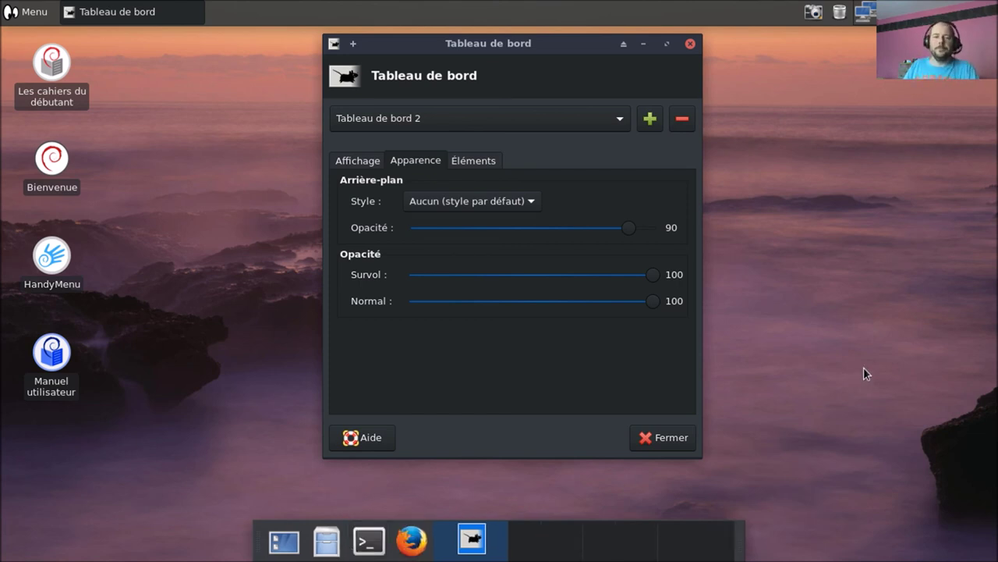
pyautogui.moveTo(563, 49); pyautogui.dragTo(528, 66)
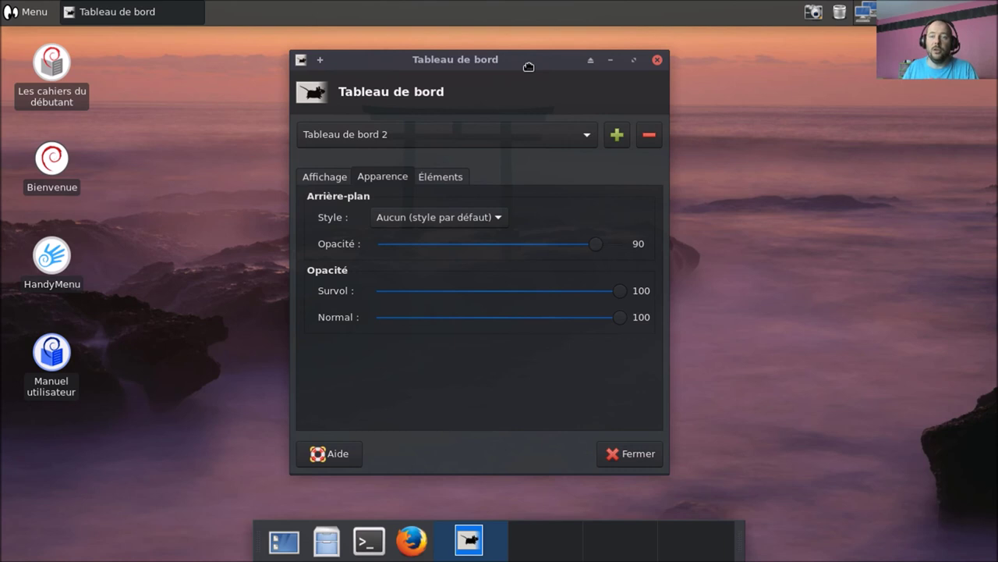
pyautogui.click(636, 454)
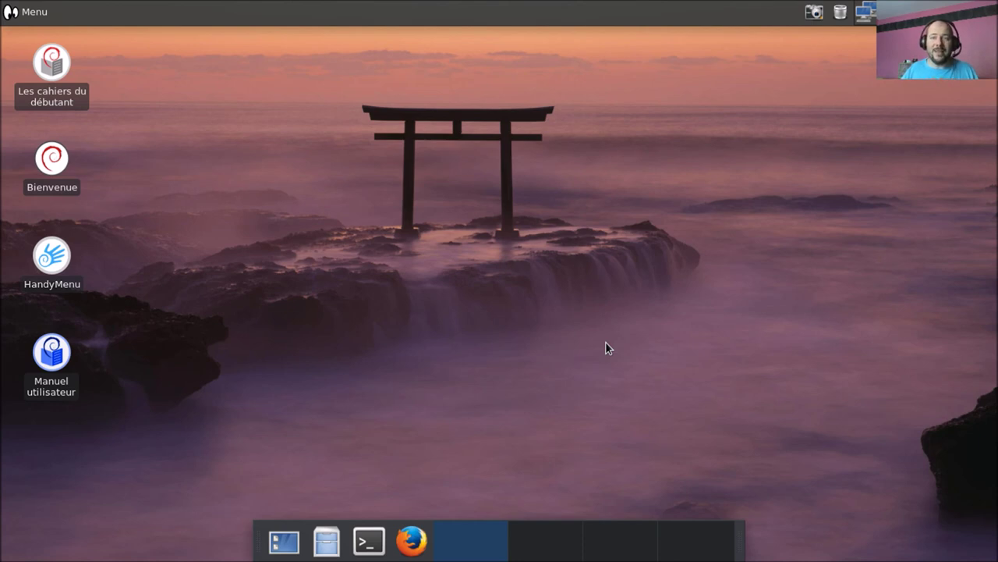
pyautogui.click(23, 12)
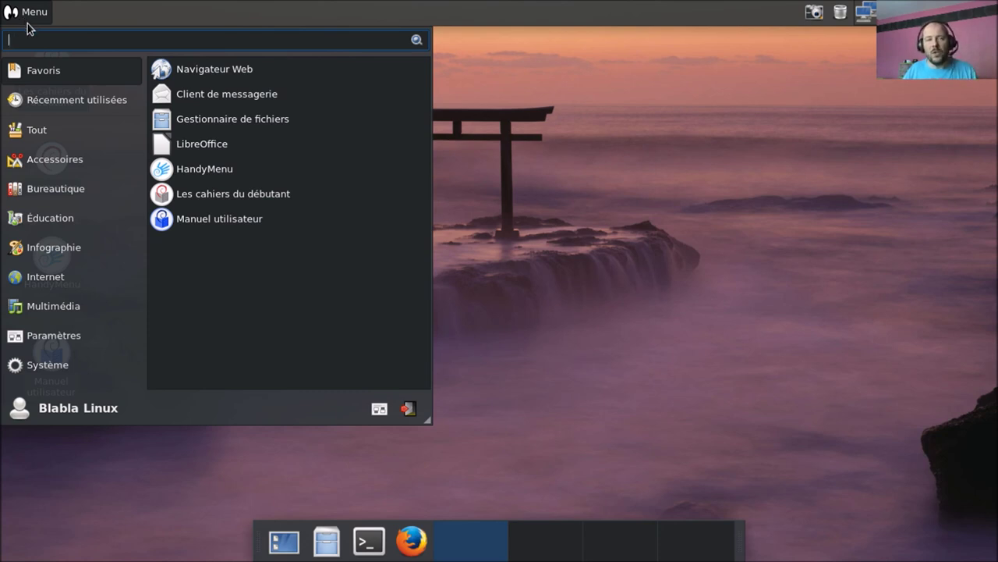
pyautogui.click(577, 139)
pyautogui.moveTo(248, 107); pyautogui.dragTo(651, 327)
# Step: Restart the dflinux-stretch-amd64 guest from VMware Workstation and boot the Debian GNU/Linux entry
pyautogui.moveTo(601, 4)
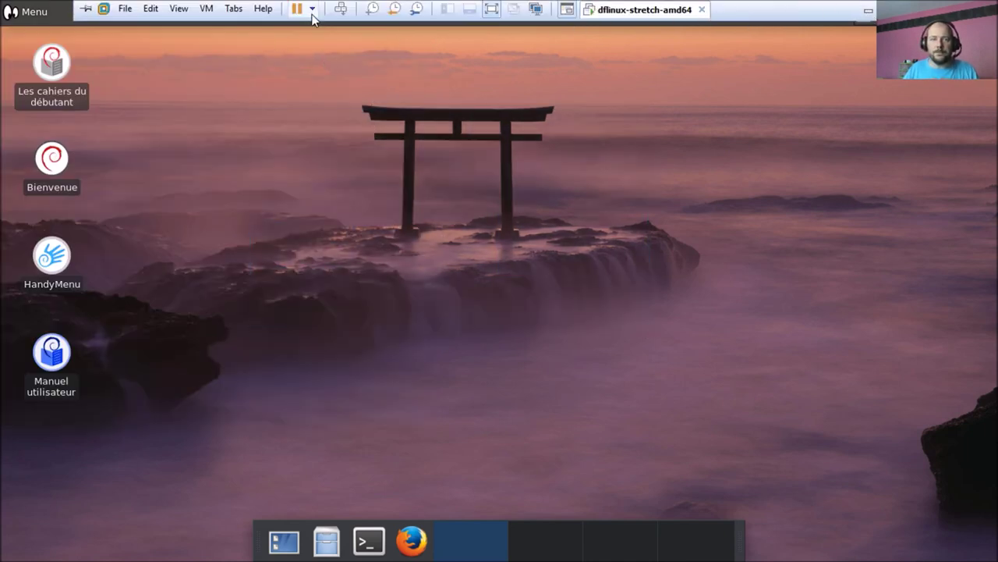
pyautogui.click(312, 9)
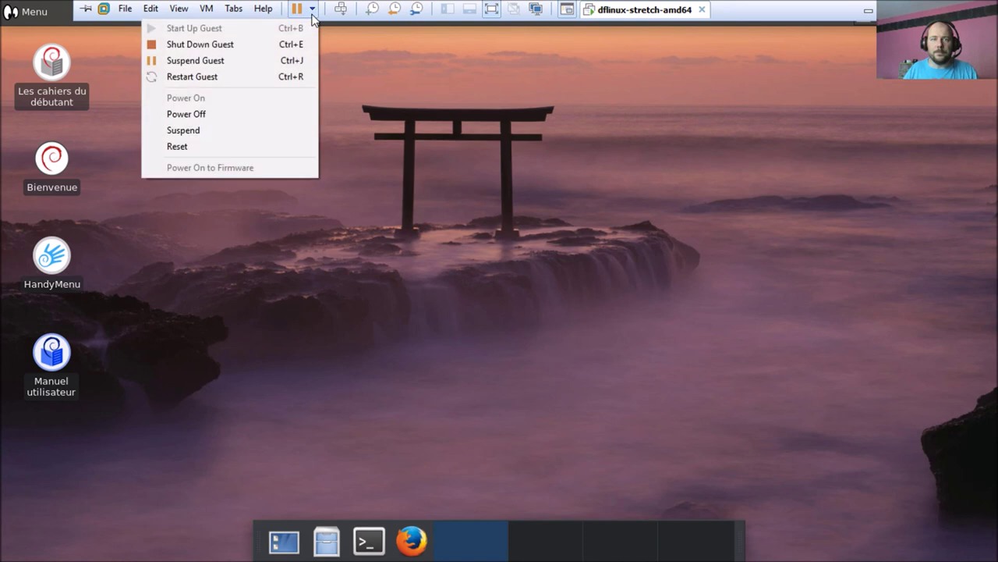
pyautogui.click(259, 80)
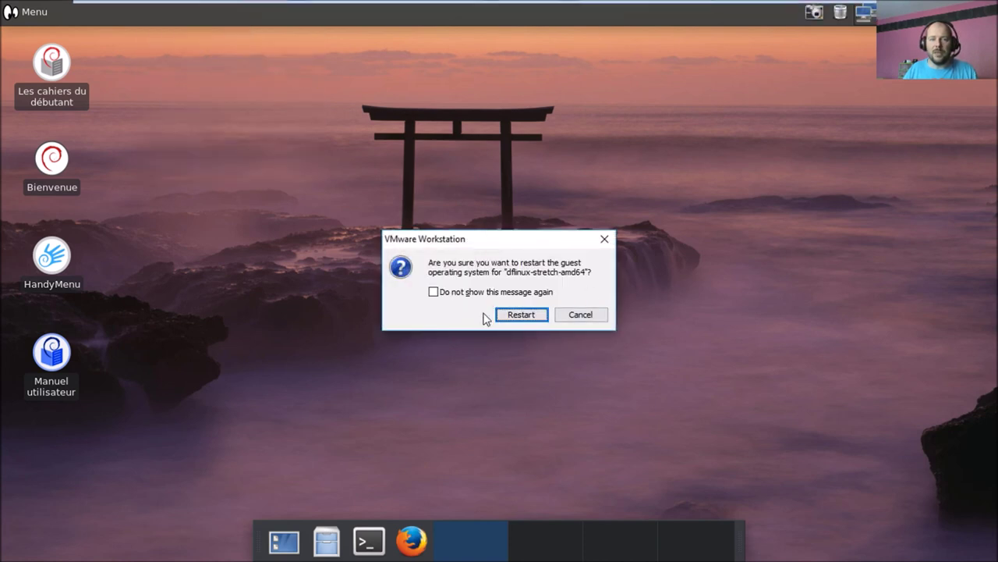
pyautogui.click(517, 315)
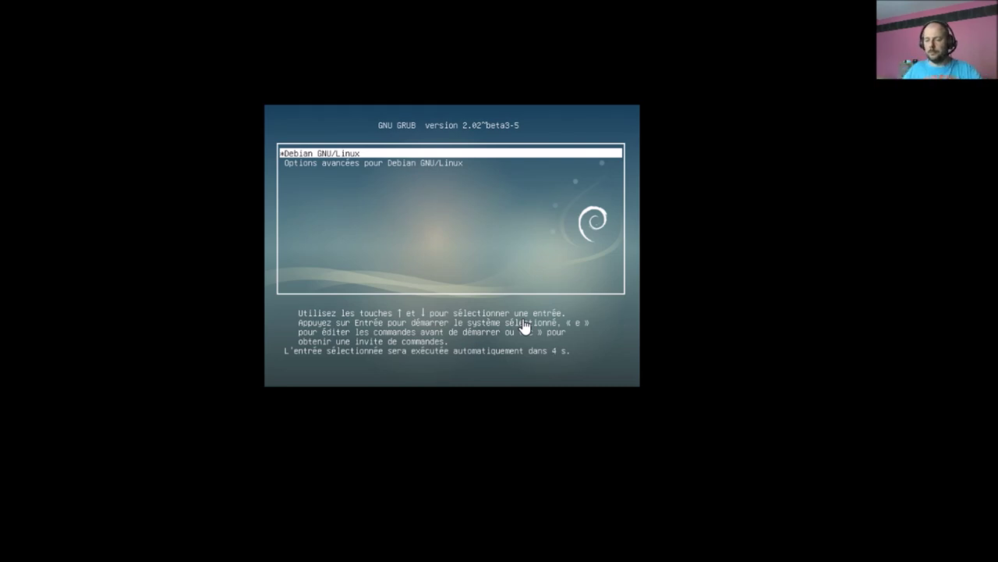
pyautogui.click(523, 234)
pyautogui.press('Return')
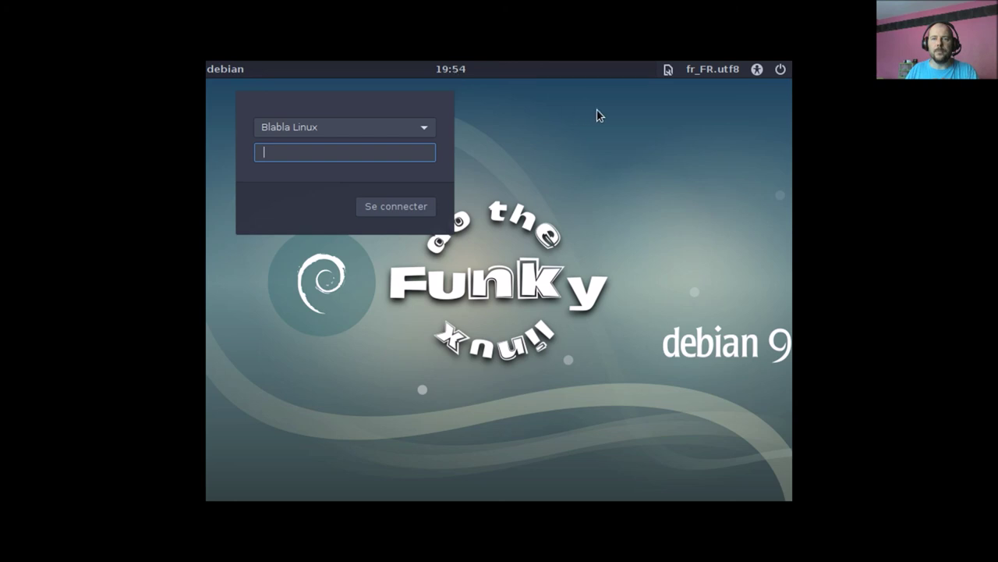
# Step: Look through the session, language, accessibility and power options on the login screen
pyautogui.click(669, 71)
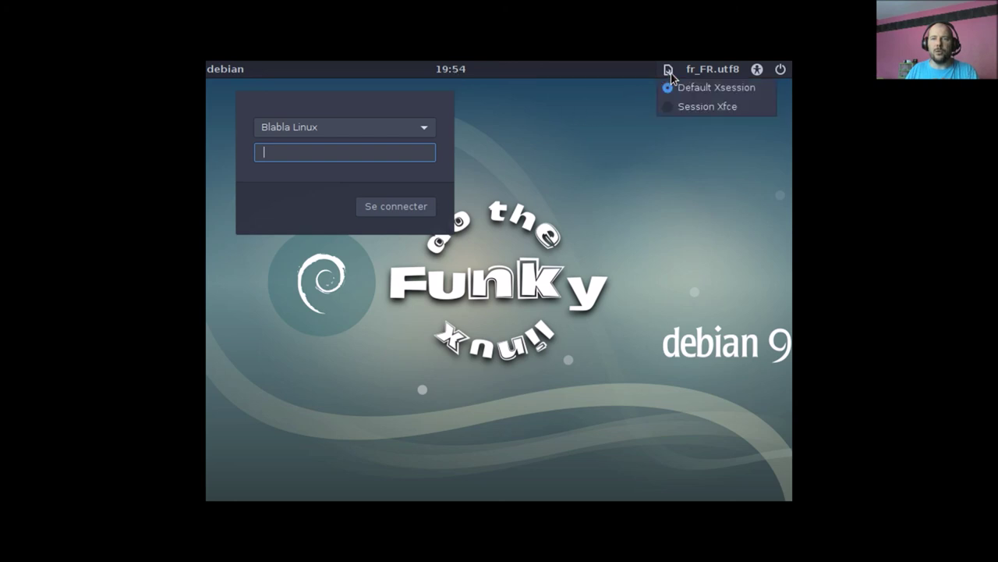
pyautogui.click(708, 72)
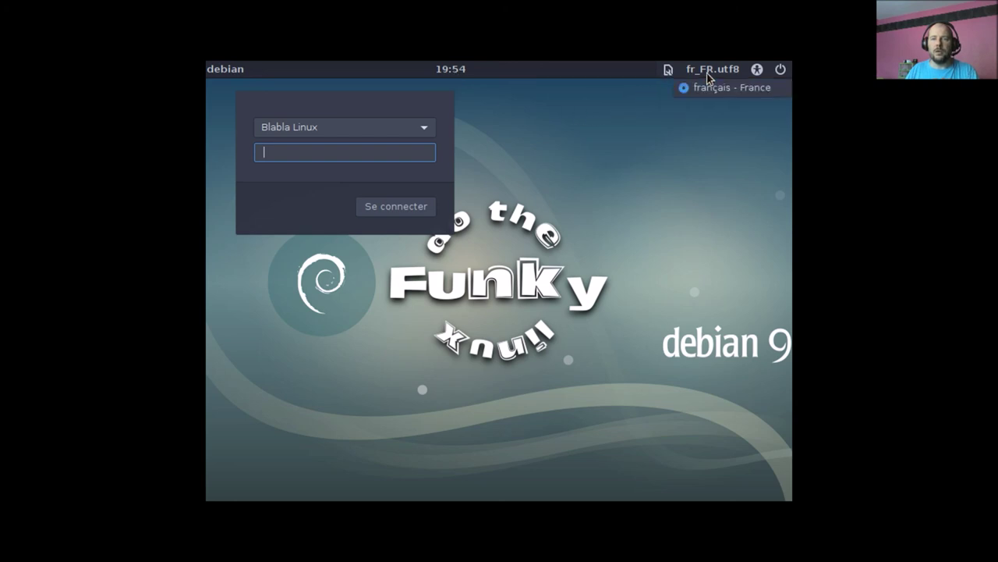
pyautogui.click(756, 72)
pyautogui.click(756, 72)
pyautogui.click(779, 72)
pyautogui.click(575, 181)
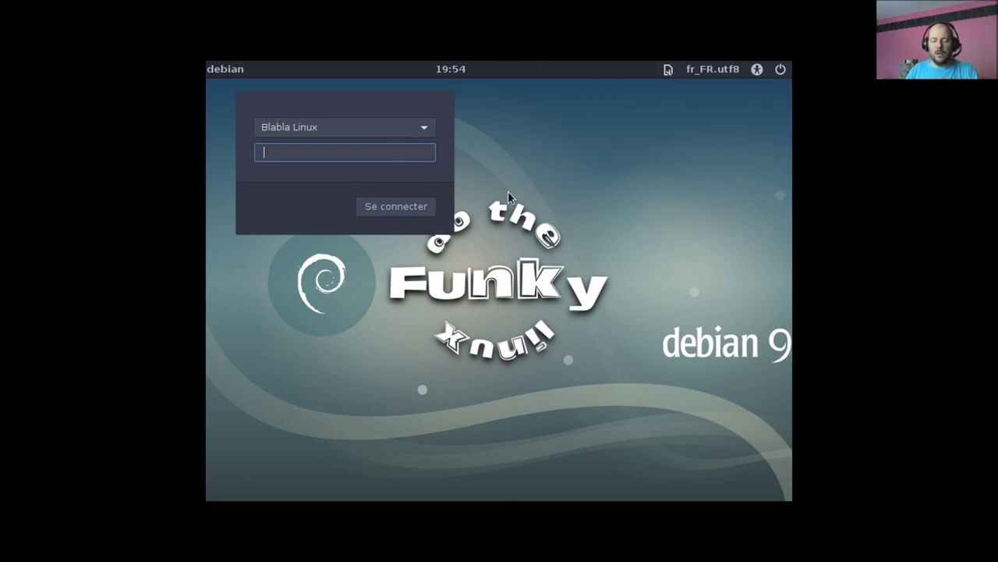
# Step: Enter the account password on the login screen and log in to the desktop
pyautogui.write('*****')
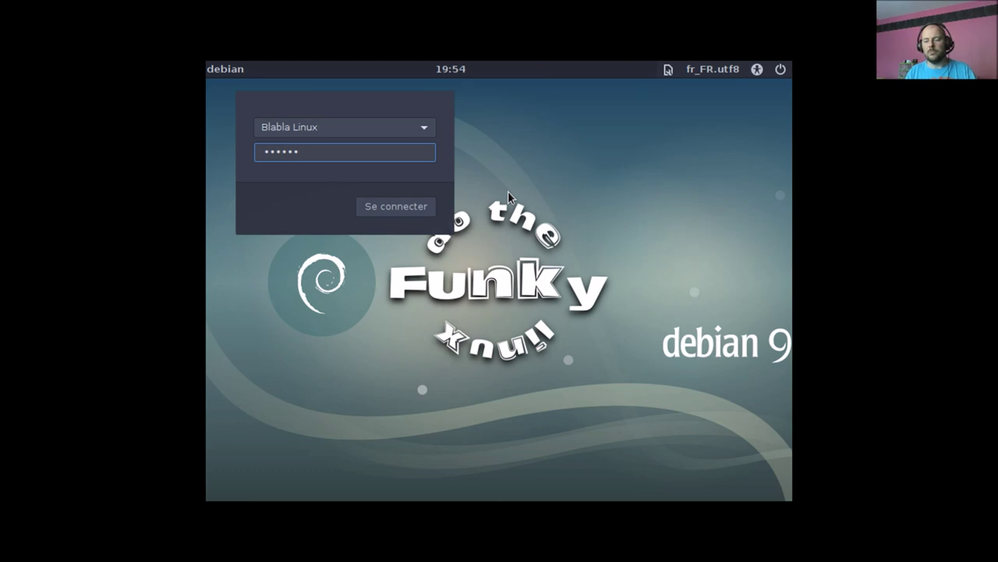
pyautogui.press('Return')
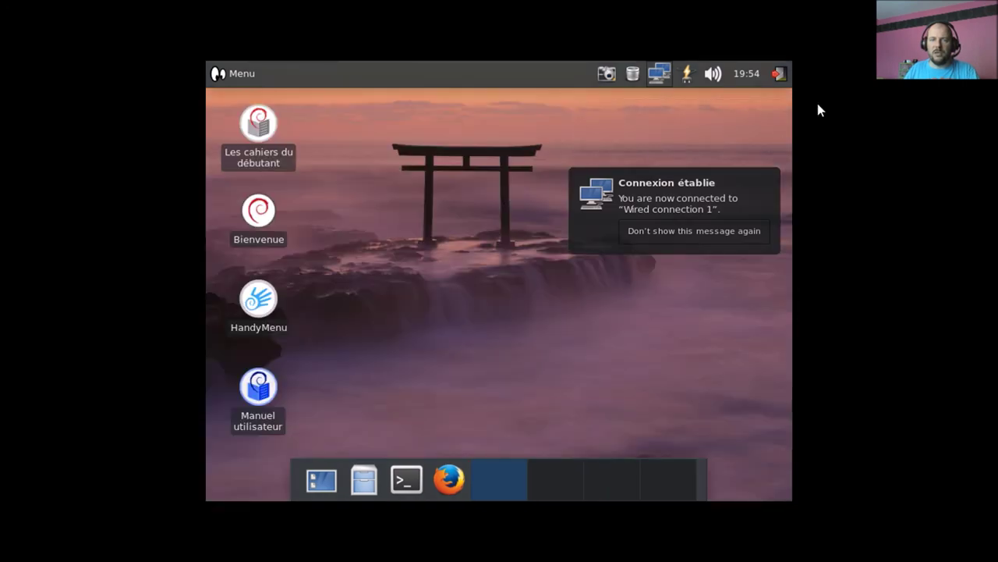
# Step: Return the guest to full screen, check its memory and processes with htop in a maximized terminal, and close the terminal
pyautogui.click(869, 11)
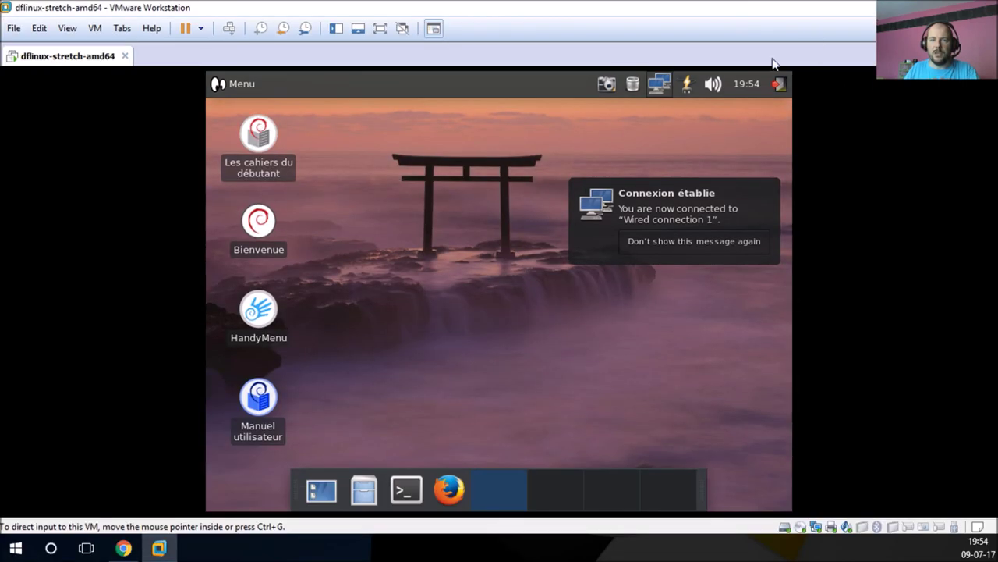
pyautogui.click(380, 29)
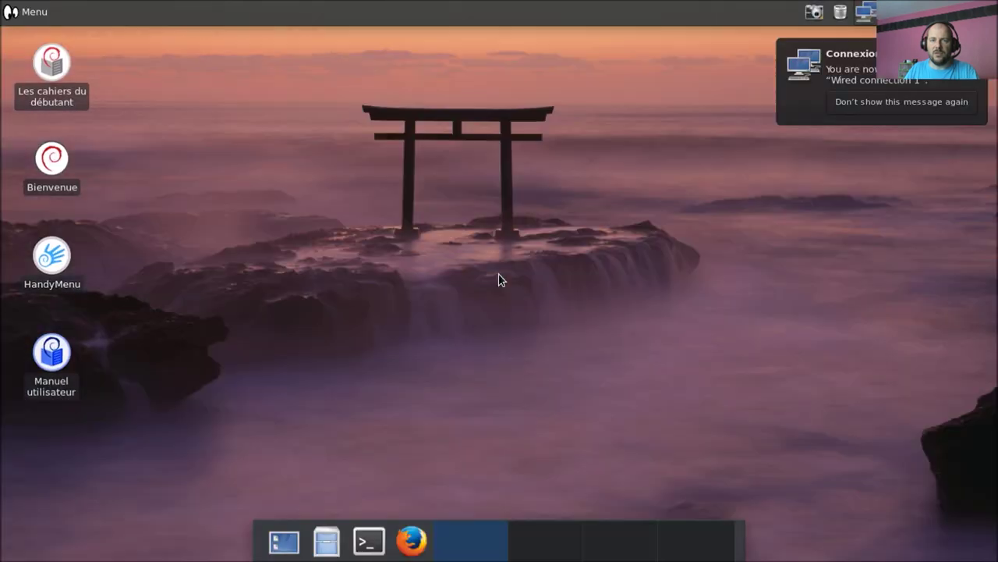
pyautogui.click(369, 540)
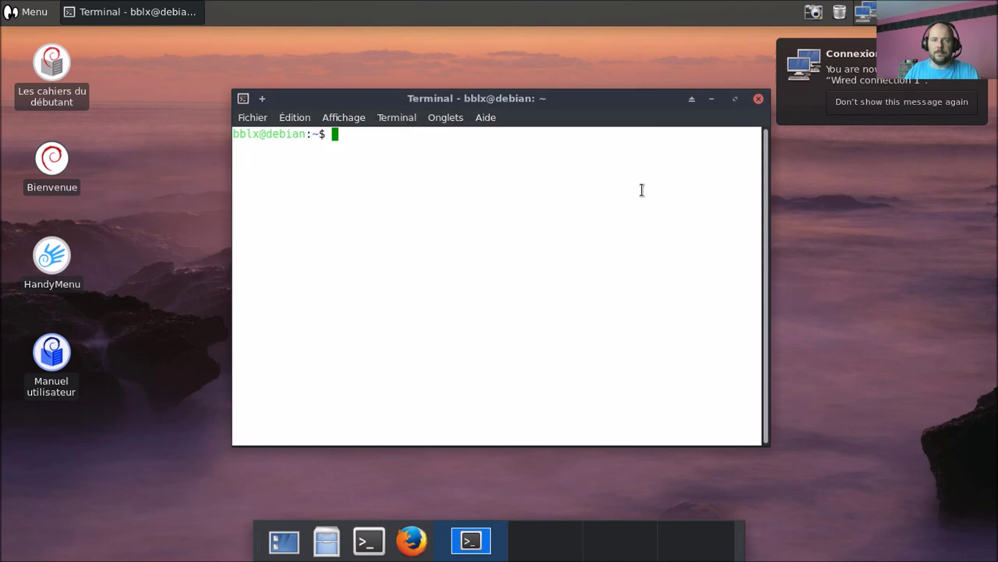
pyautogui.write('htop')
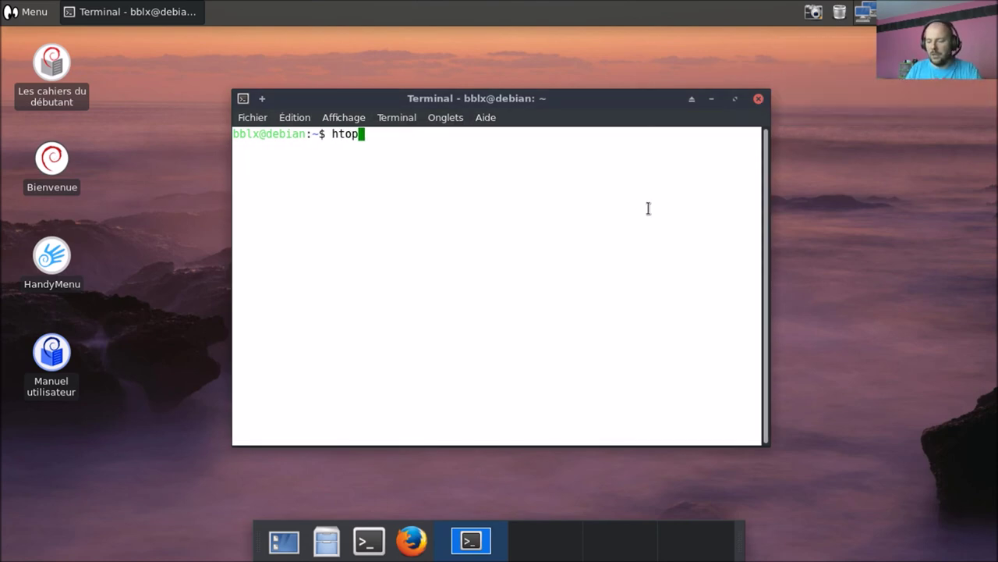
pyautogui.press('Return')
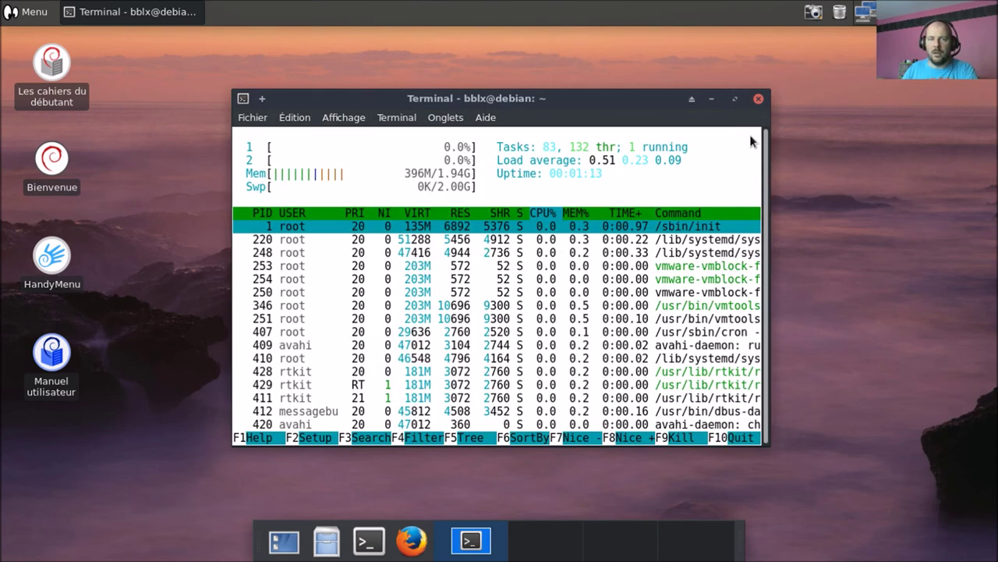
pyautogui.click(737, 104)
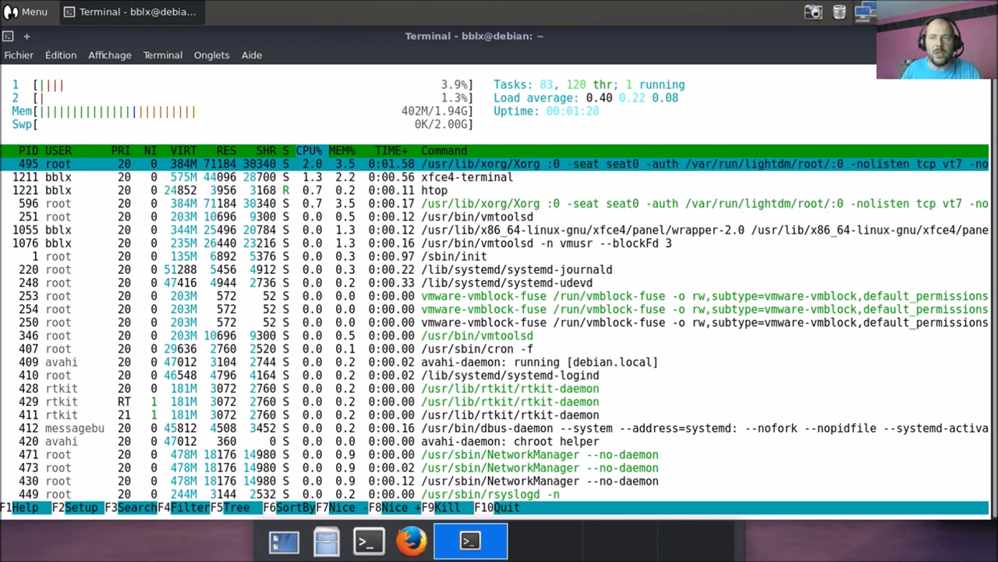
pyautogui.hotkey('alt', 'F4')
# Step: Revert the dflinux-stretch-amd64 virtual machine to the open-vm-tools-desktop snapshot and confirm losing the current state
pyautogui.moveTo(654, 3)
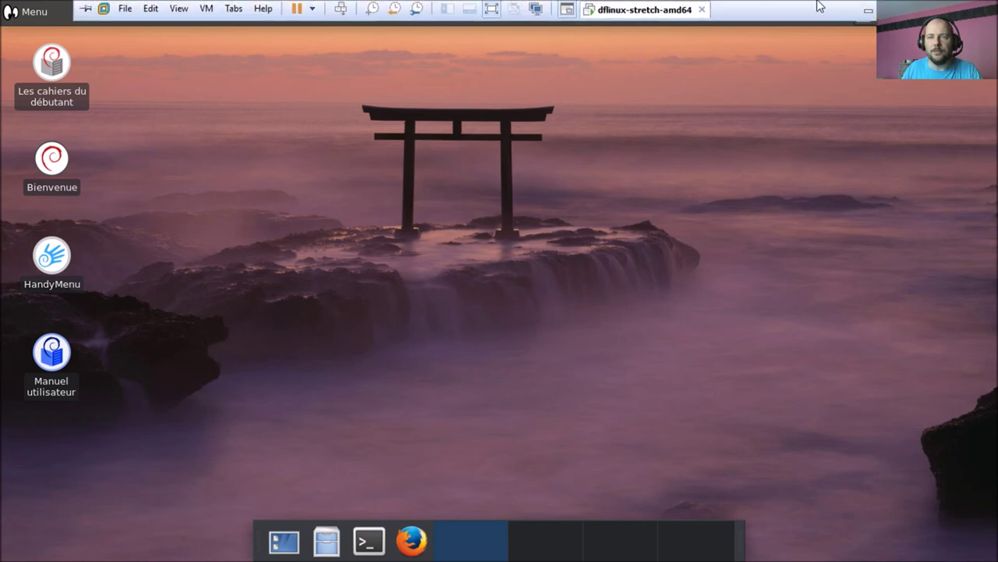
pyautogui.click(316, 10)
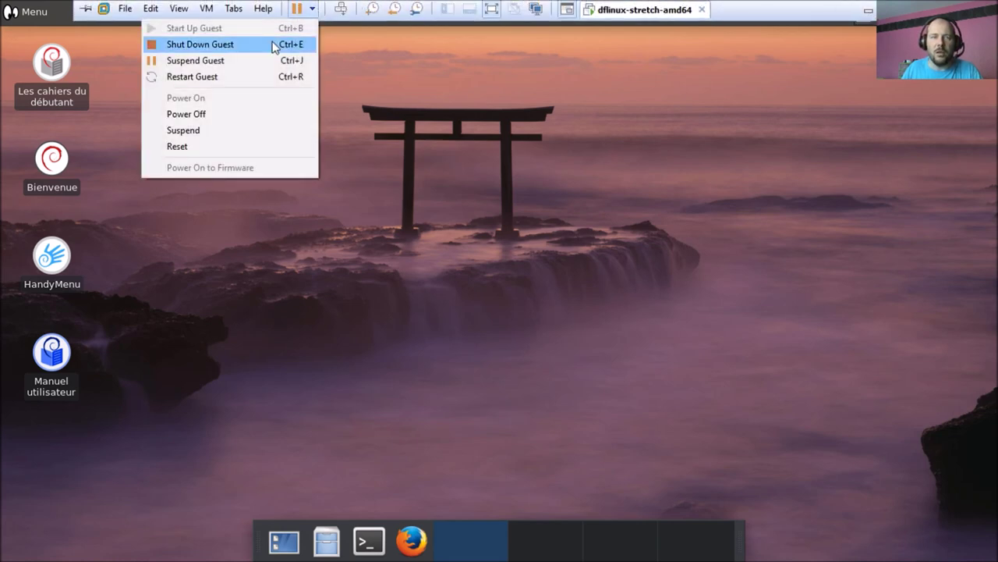
pyautogui.click(206, 10)
pyautogui.moveTo(338, 122)
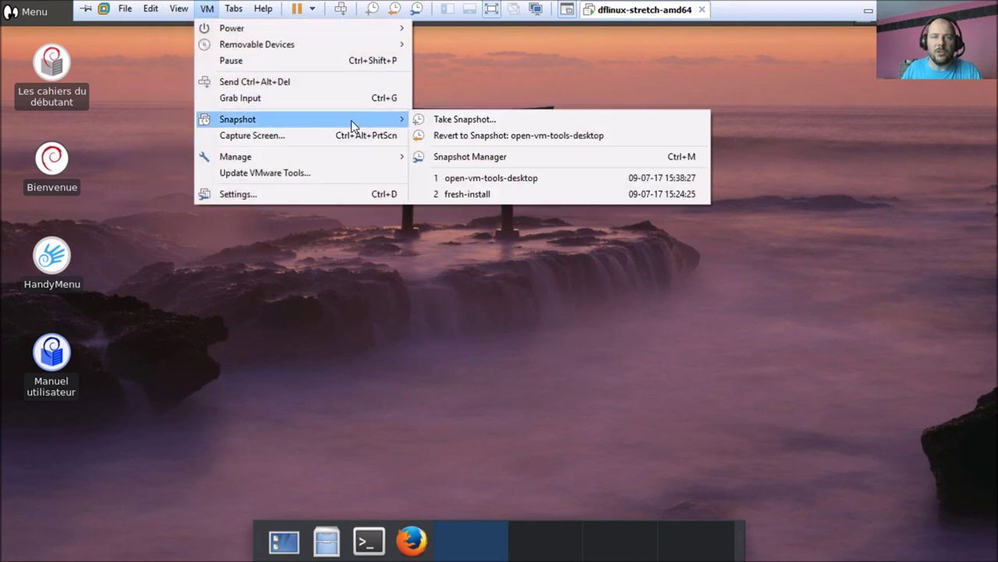
pyautogui.click(565, 138)
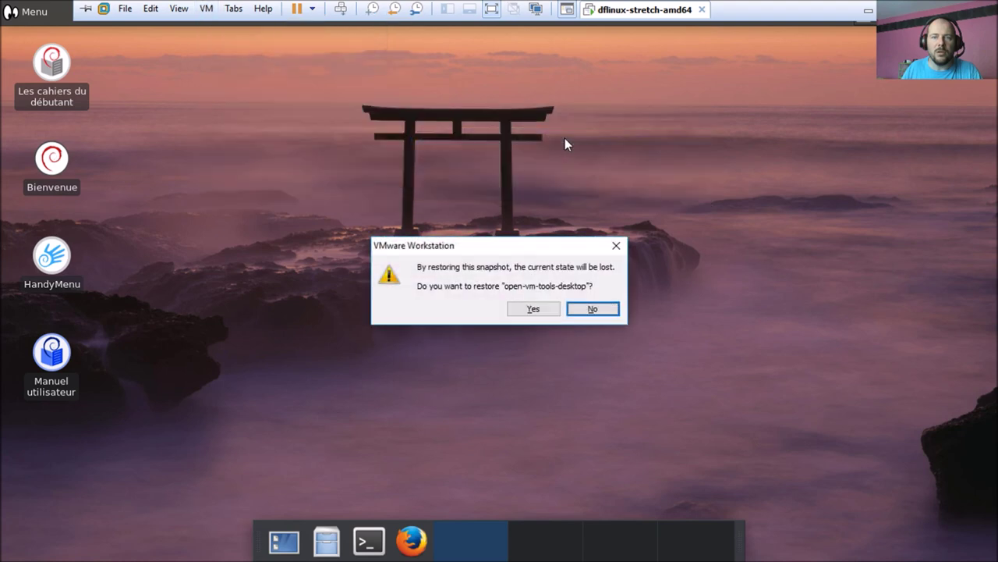
pyautogui.click(537, 314)
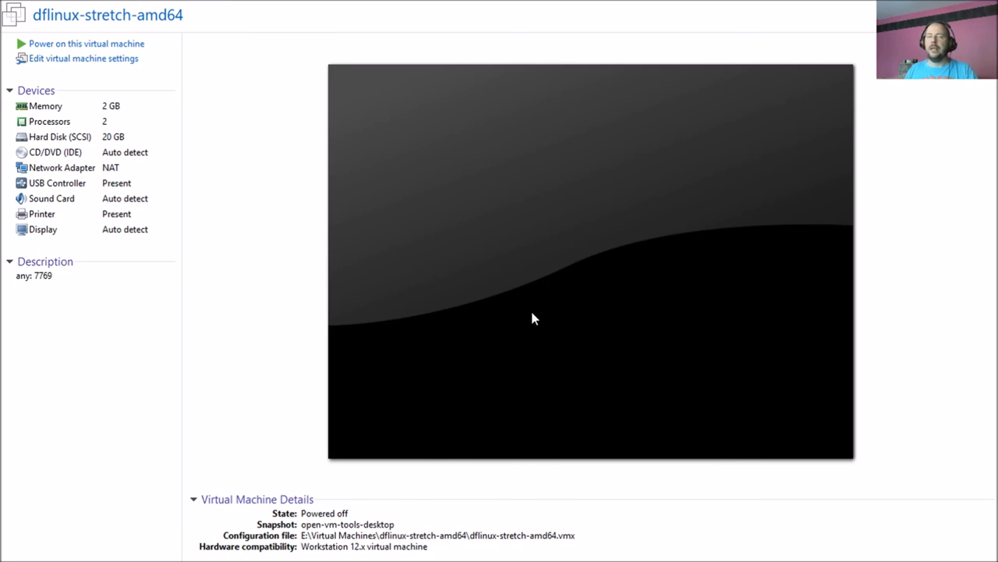
# Step: Power on the virtual machine, boot the Debian GNU/Linux entry, and log in with the account password
pyautogui.click(66, 43)
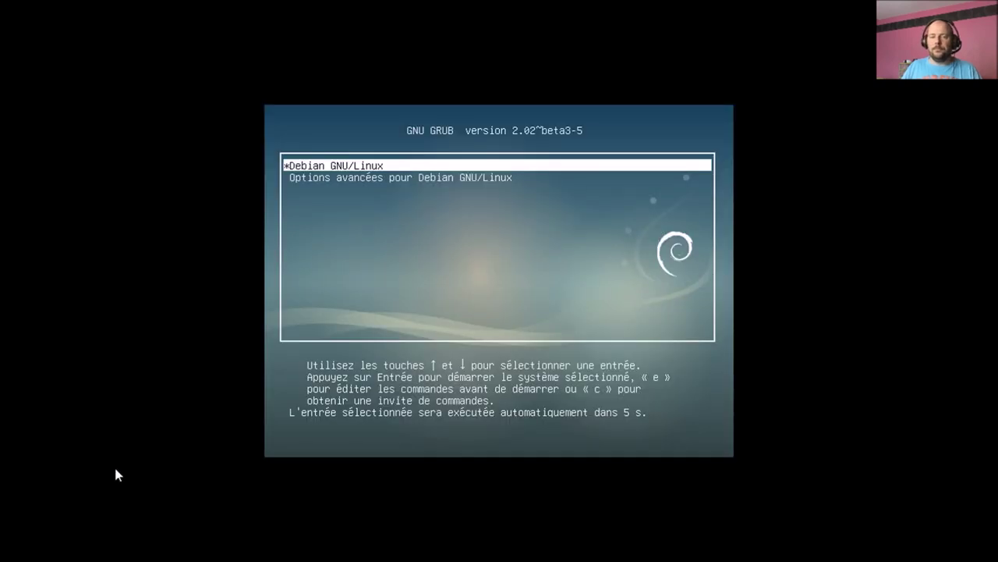
pyautogui.press('Return')
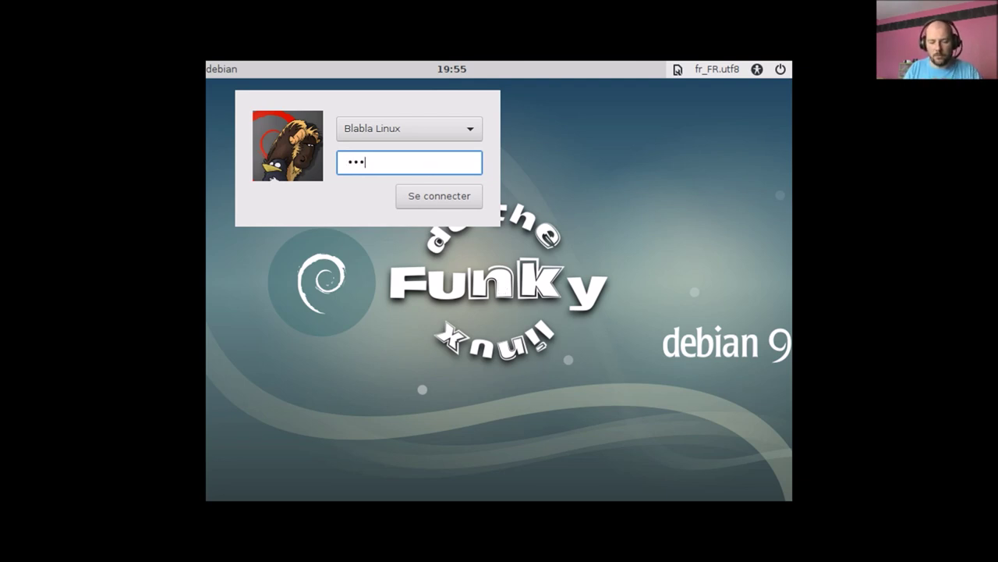
pyautogui.press('Return')
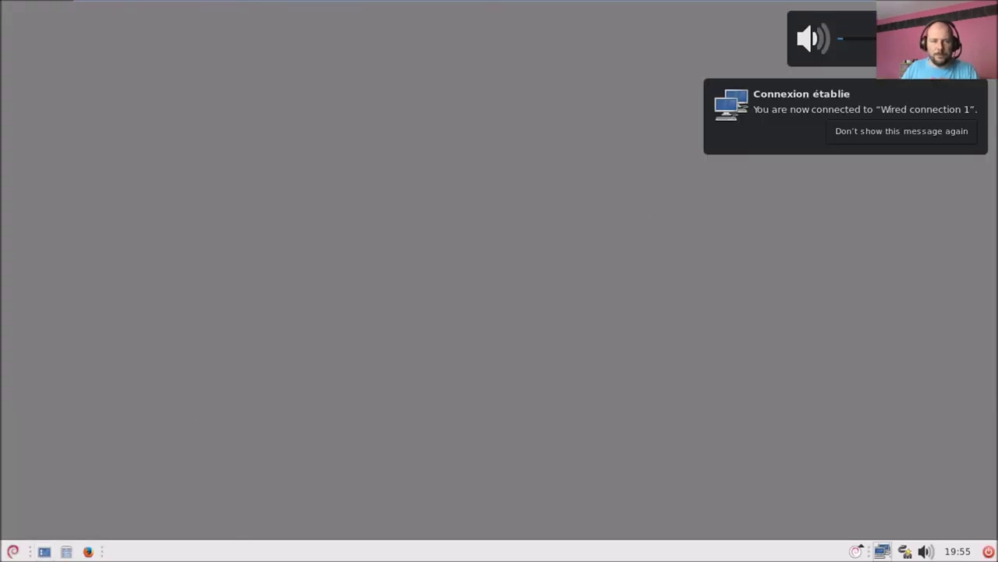
# Step: Find Terminal Xfce by searching for "ter", place its window mid-screen, and run htop to examine resource usage
pyautogui.click(13, 550)
pyautogui.write('ter')
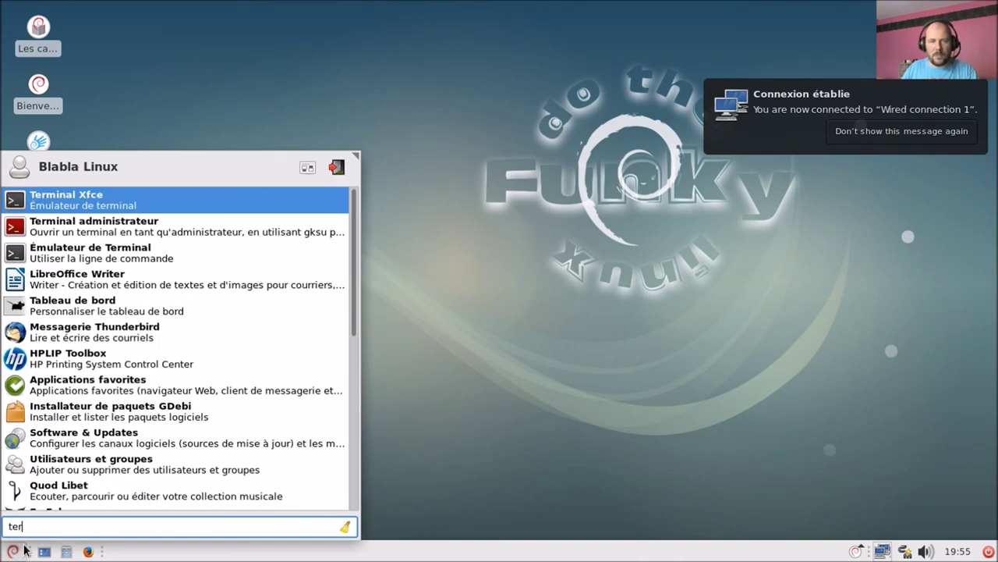
pyautogui.click(153, 207)
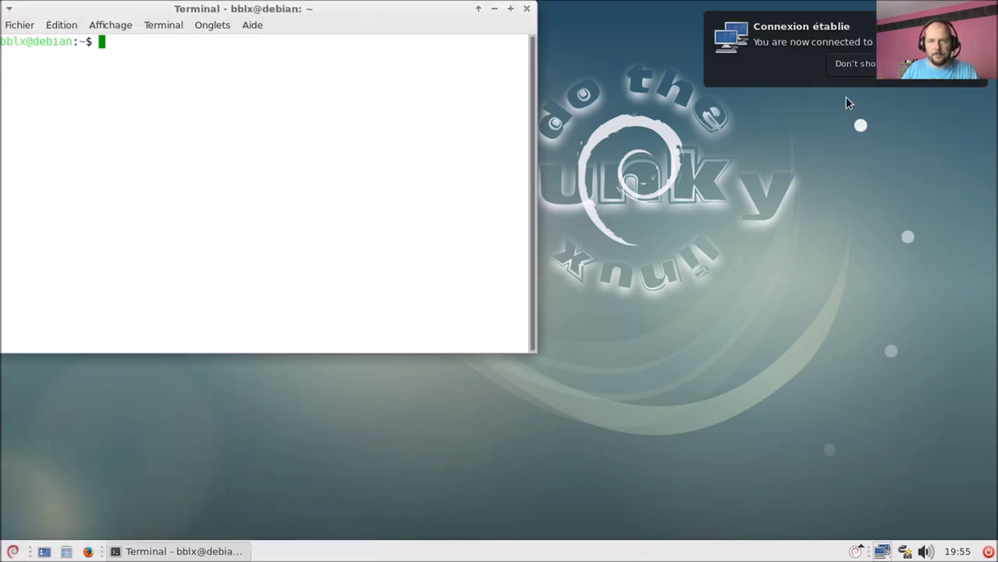
pyautogui.click(771, 43)
pyautogui.moveTo(425, 19); pyautogui.dragTo(677, 120)
pyautogui.write('htop')
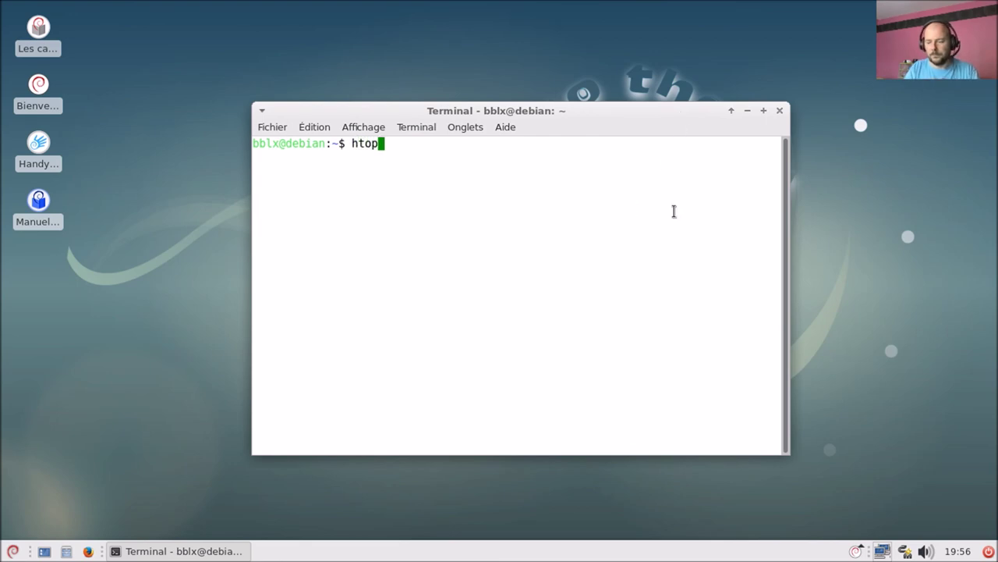
pyautogui.press('Return')
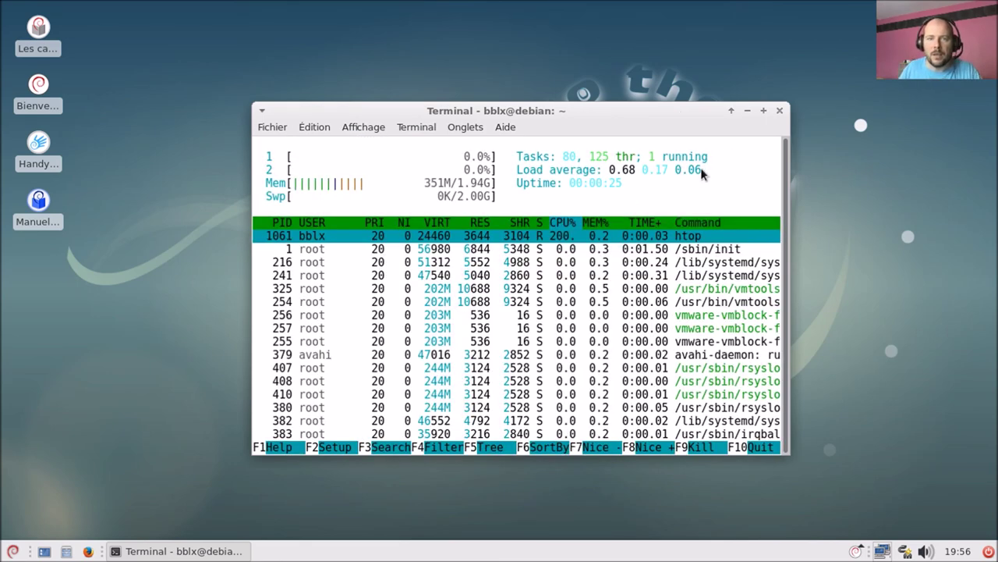
pyautogui.click(763, 113)
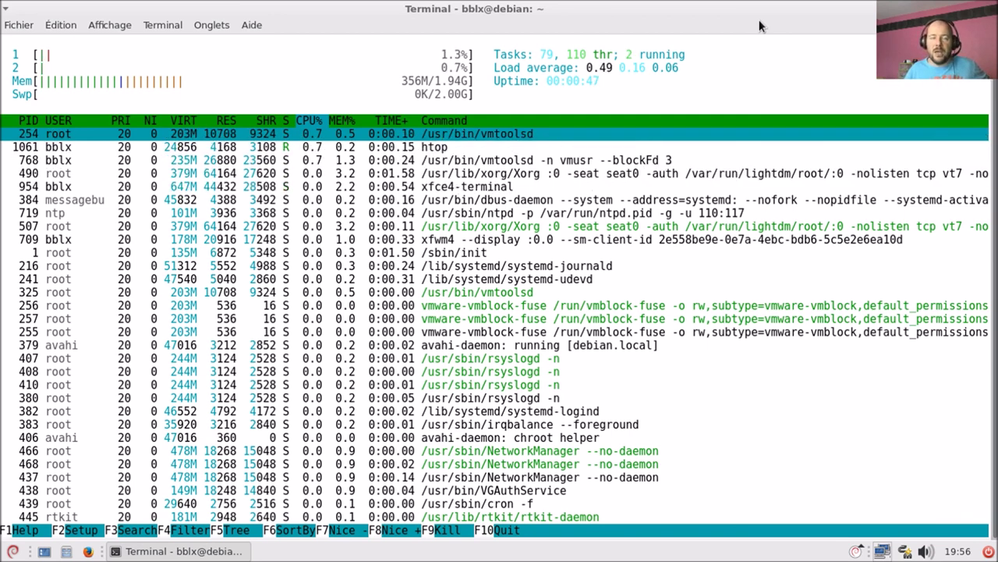
pyautogui.moveTo(759, 22); pyautogui.dragTo(715, 50)
# Step: Show the list of automatically started applications in the Session et démarrage settings
pyautogui.click(14, 556)
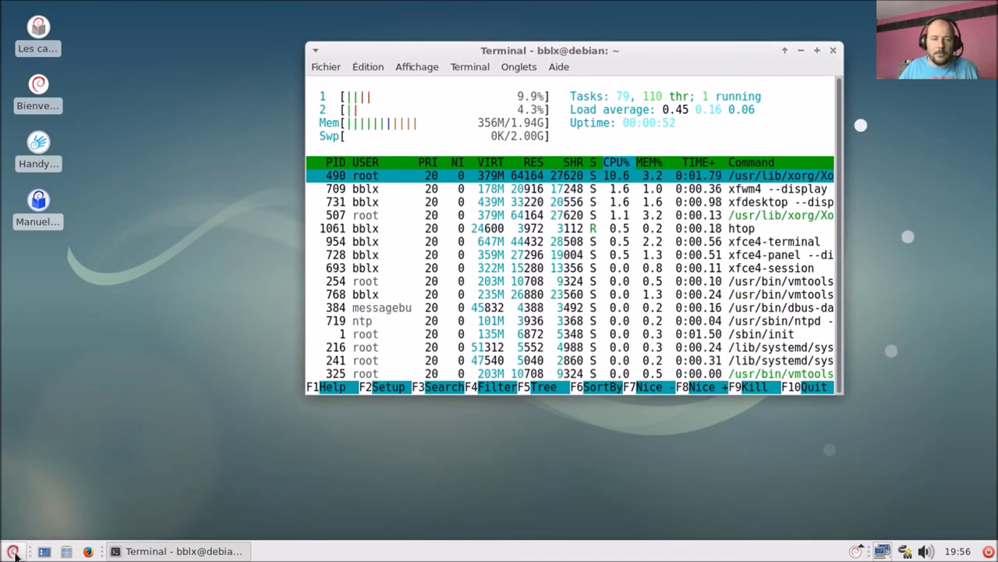
pyautogui.click(308, 169)
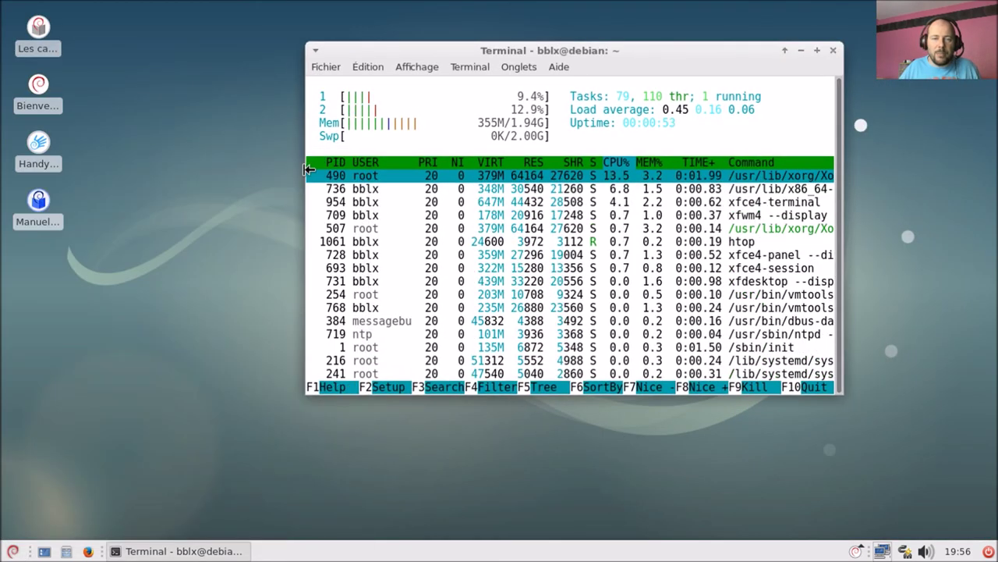
pyautogui.scroll(-5, 517, 303)
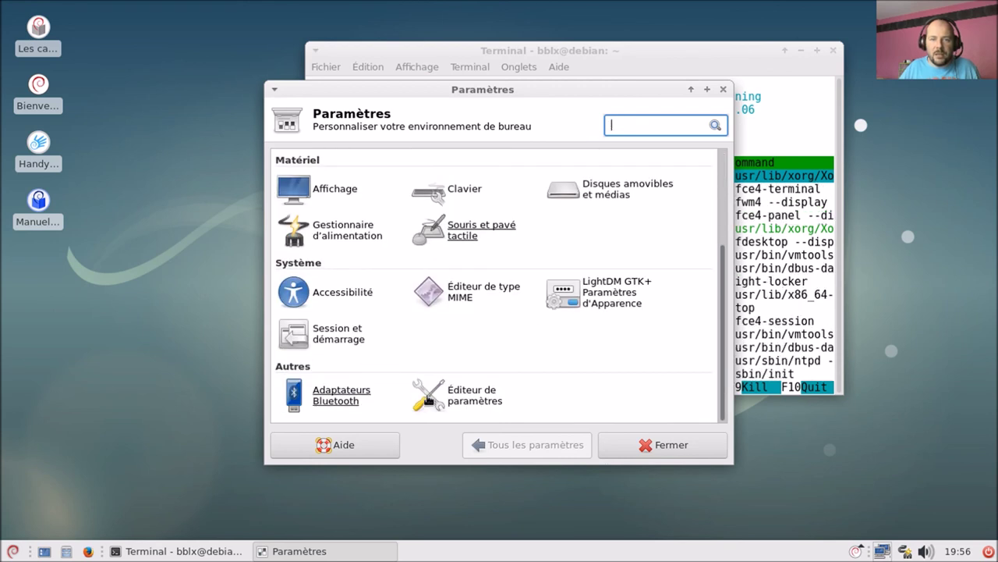
pyautogui.click(338, 334)
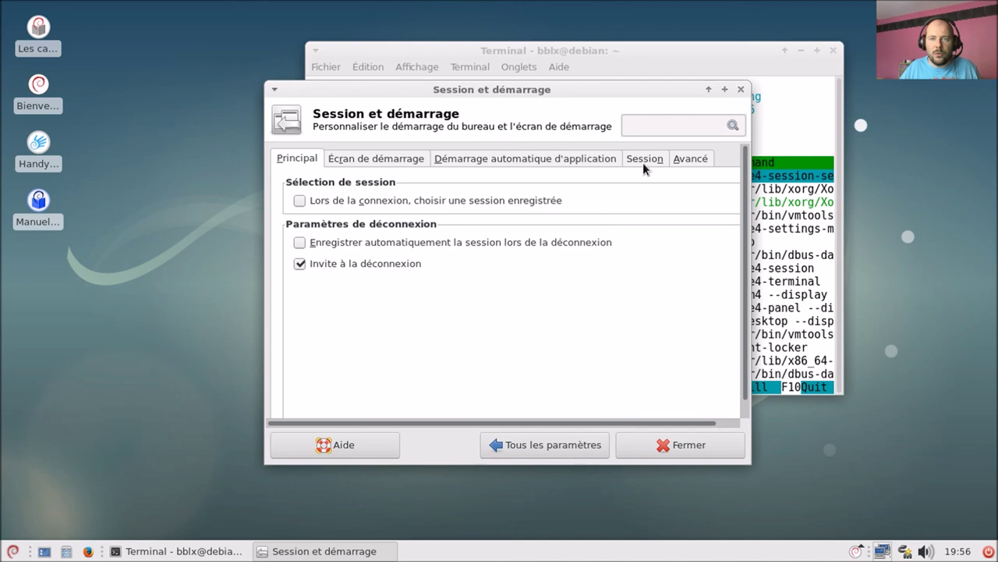
pyautogui.click(594, 160)
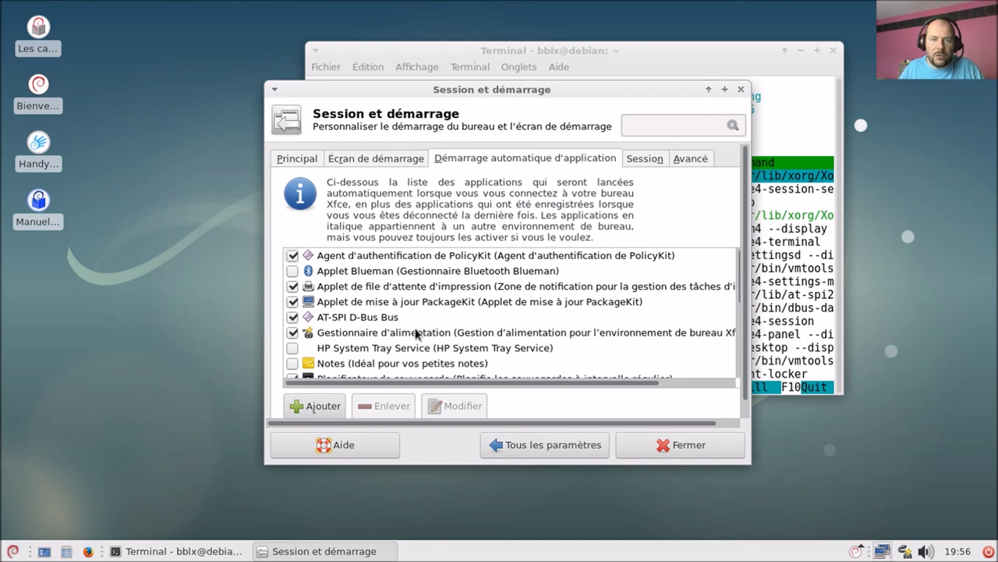
# Step: Disable Planificateur de sauvegarde at session startup and review the remaining autostart applications
pyautogui.scroll(-2, 415, 334)
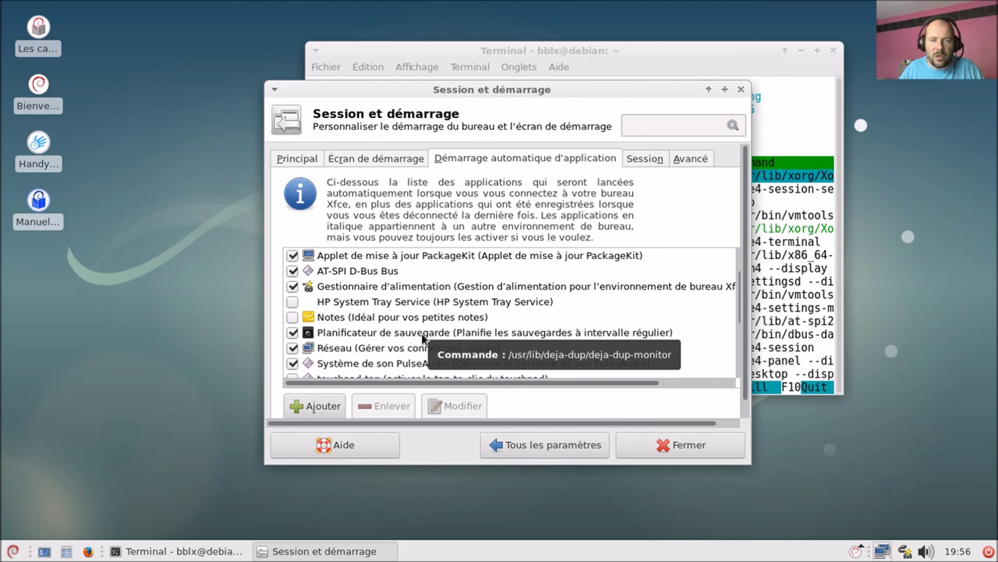
pyautogui.scroll(2, 385, 345)
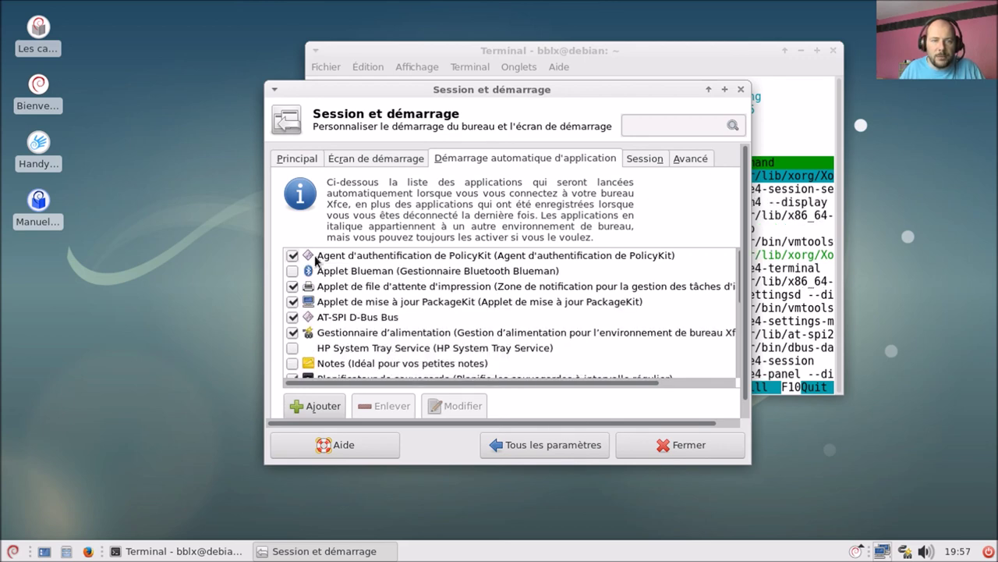
pyautogui.scroll(-2, 444, 352)
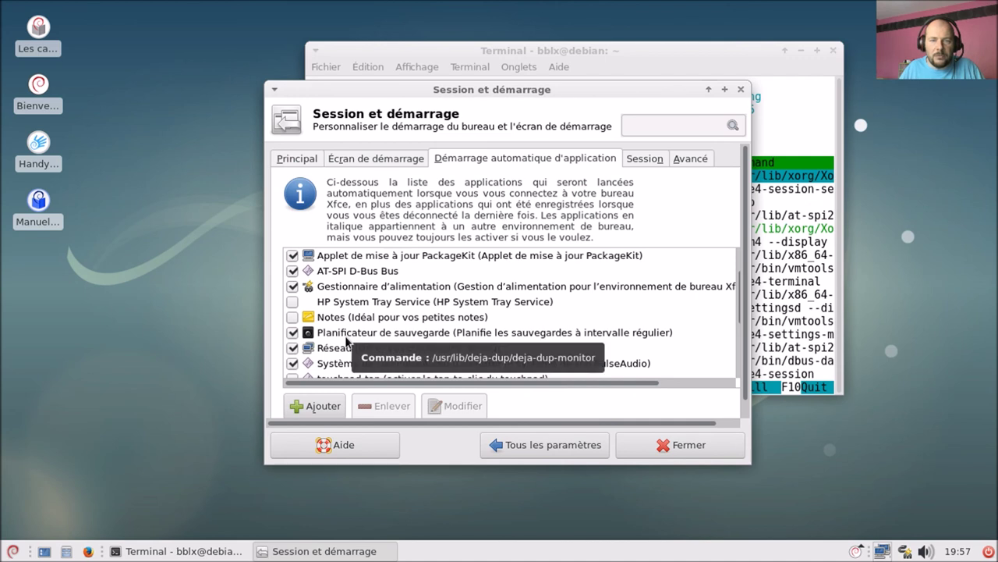
pyautogui.click(293, 332)
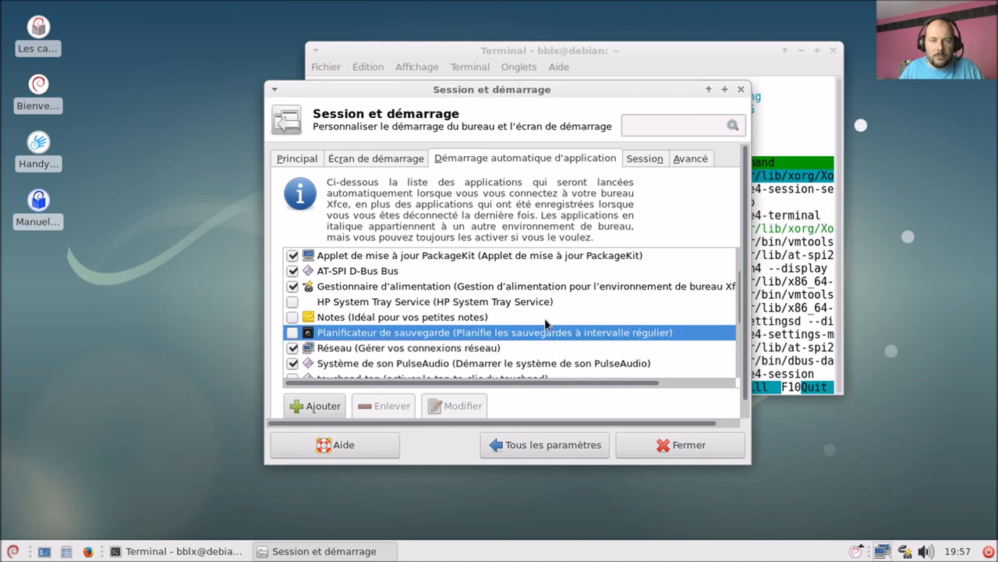
pyautogui.scroll(-1, 546, 322)
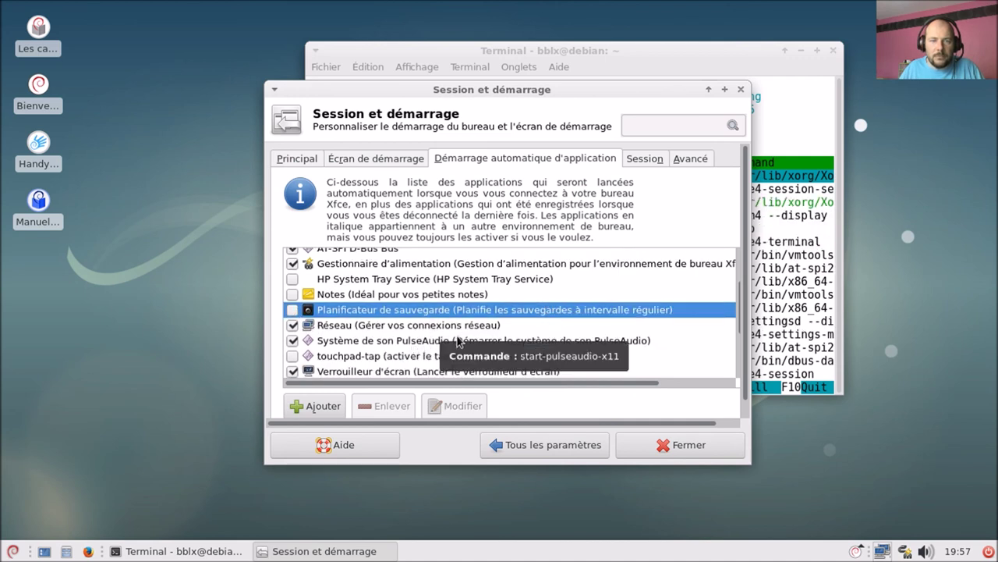
pyautogui.scroll(-1, 459, 342)
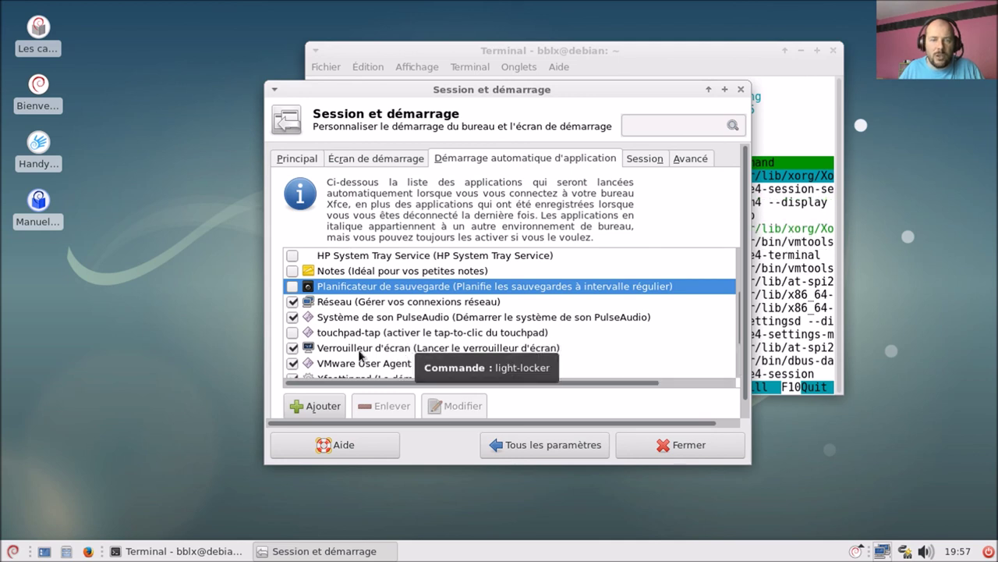
pyautogui.scroll(-1, 361, 356)
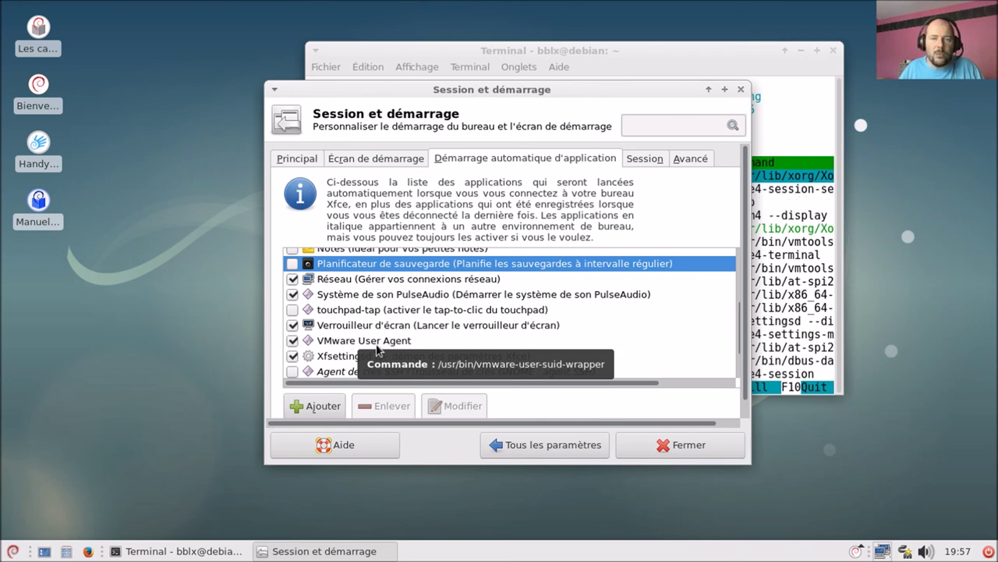
# Step: Bring the htop terminal forward, maximize it, and examine the running processes one by one down the list
pyautogui.click(639, 59)
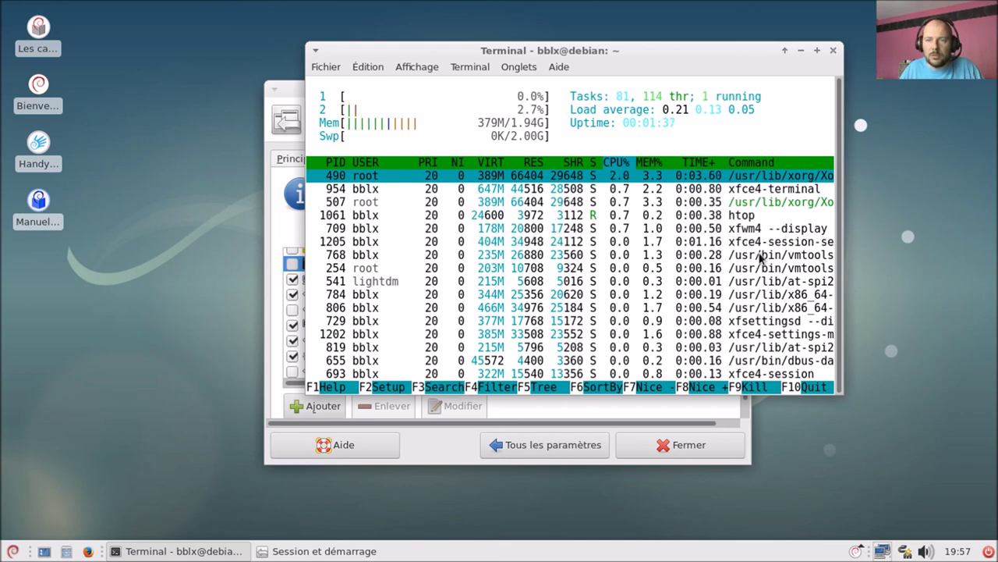
pyautogui.click(817, 50)
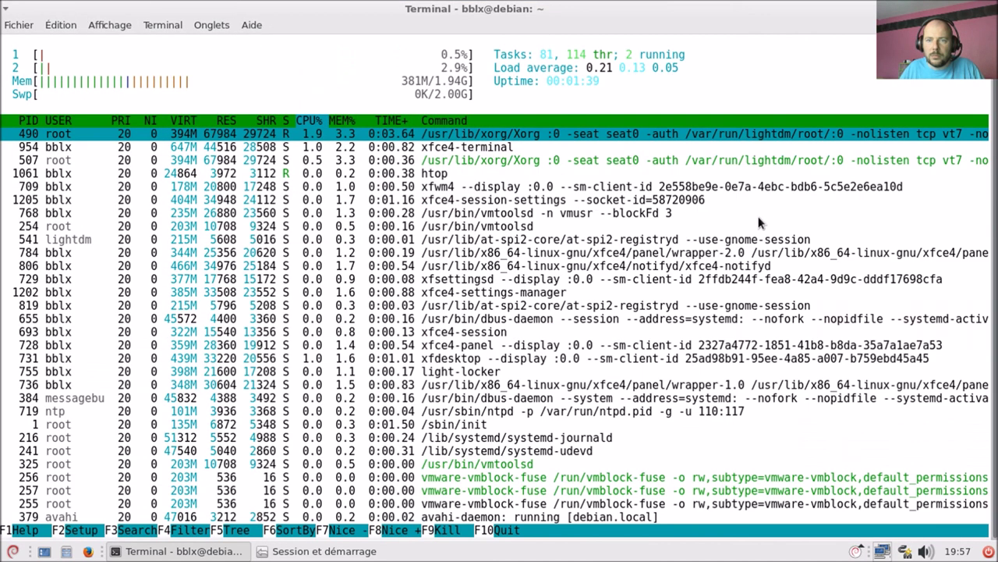
pyautogui.click(760, 239)
pyautogui.press('Down')
pyautogui.press('Down')
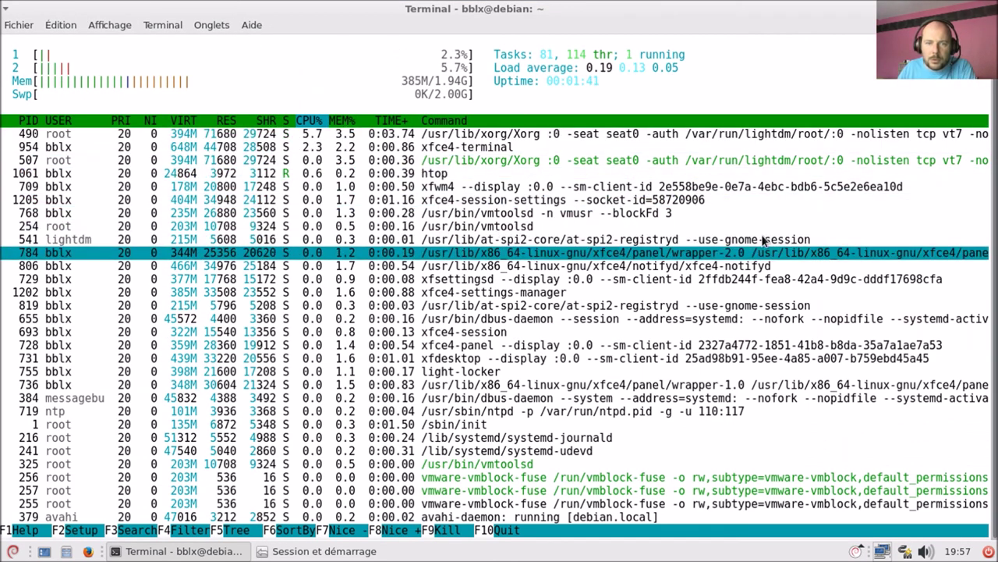
pyautogui.press('Down')
pyautogui.press('Down')
pyautogui.press('Down')
pyautogui.press('Down')
pyautogui.press('Down')
pyautogui.press('Down')
pyautogui.press('Down')
pyautogui.press('Down')
pyautogui.press('Down')
pyautogui.press('Down')
pyautogui.press('Down')
pyautogui.press('Down')
pyautogui.press('Down')
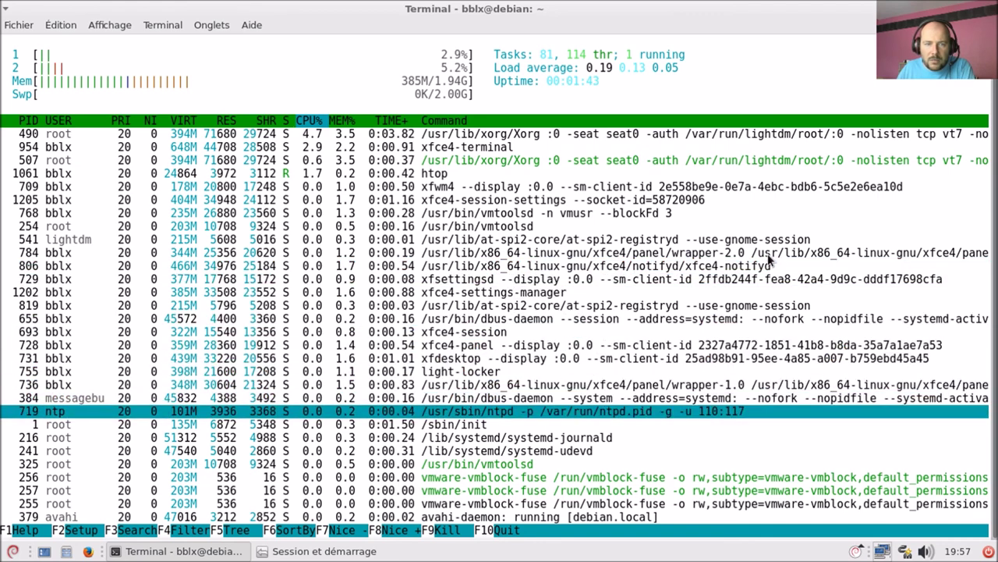